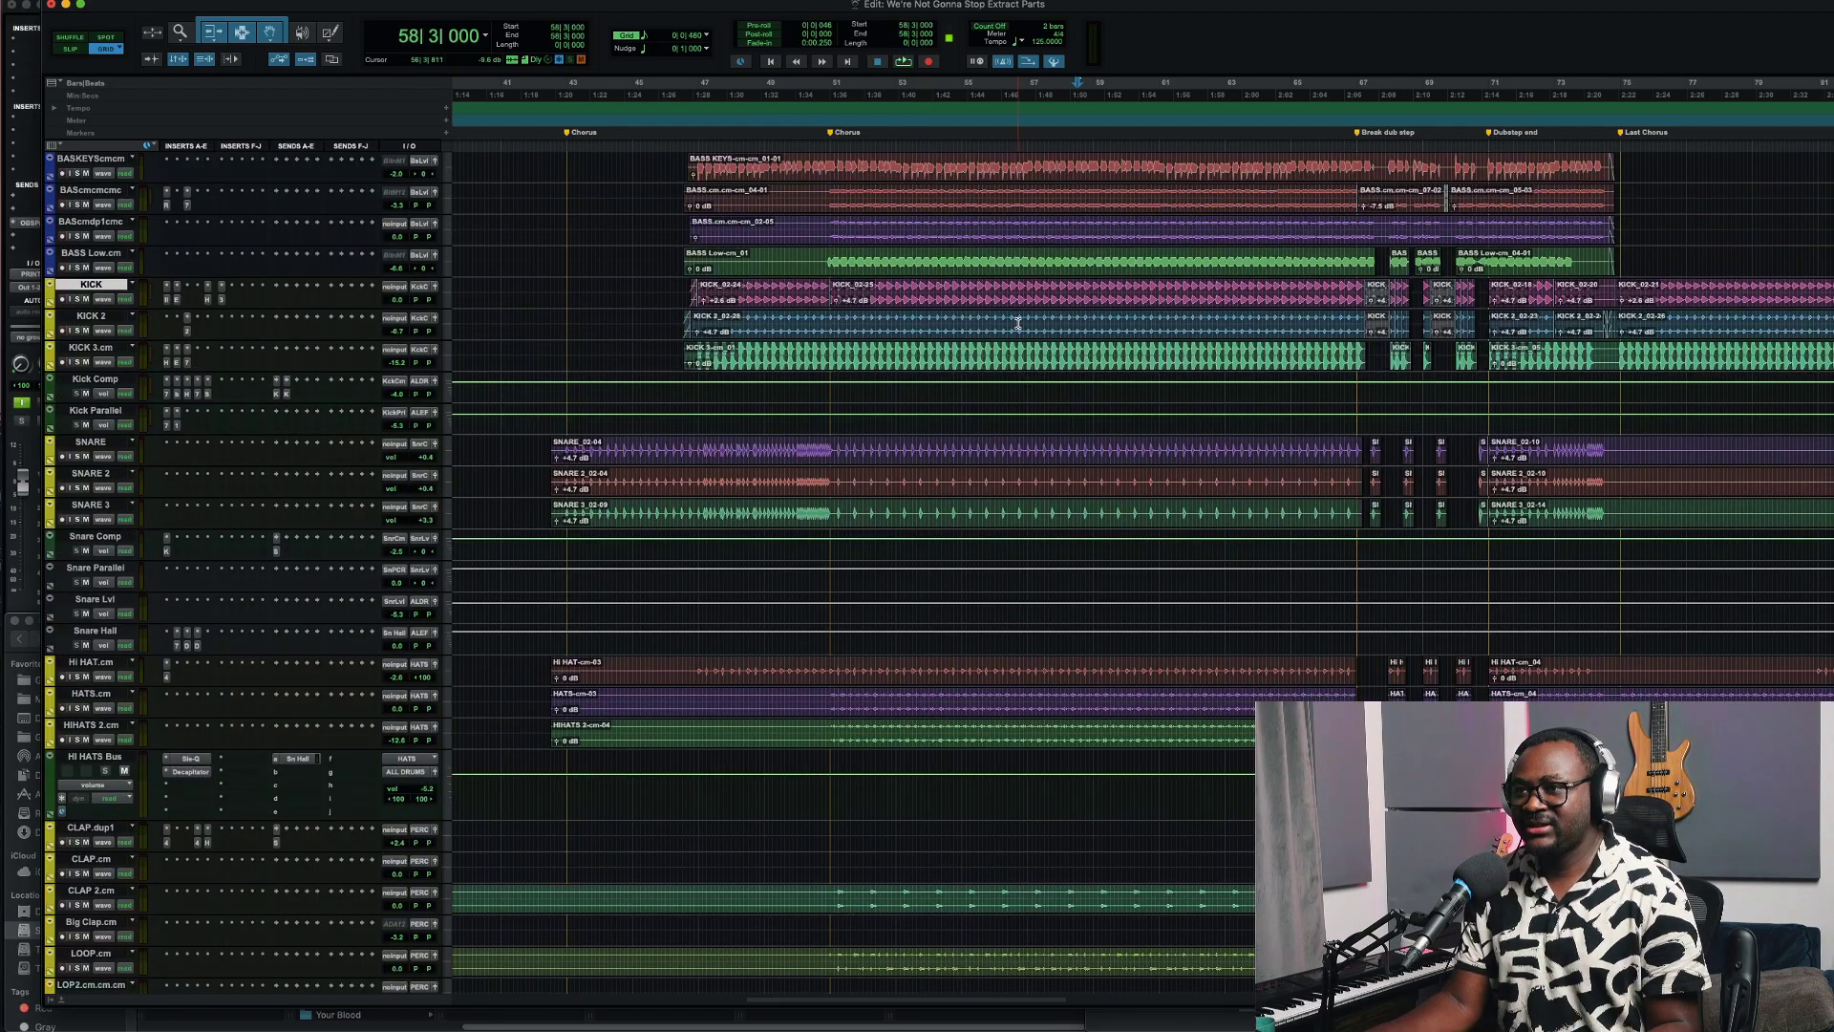
Play the full session from shortly before the second Chorus marker and look over the channel levels in the mixer
left_click(799, 253)
key("space")
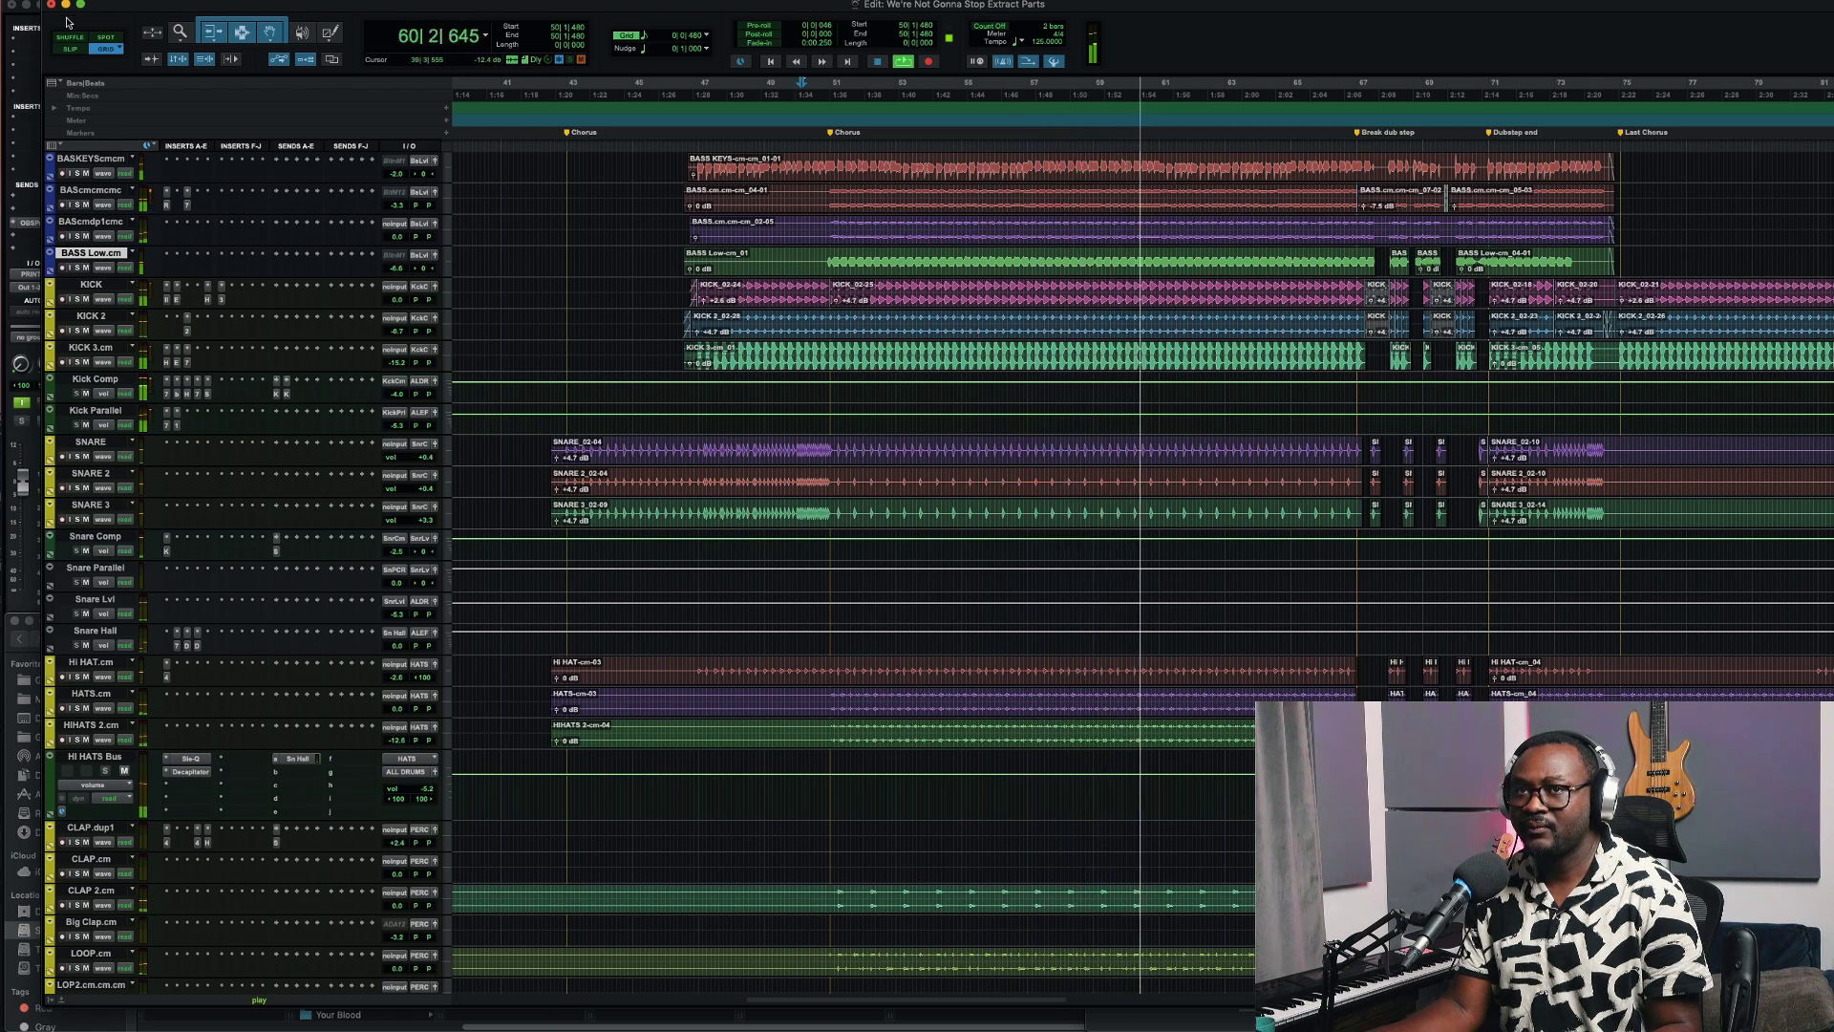
key("super+equal")
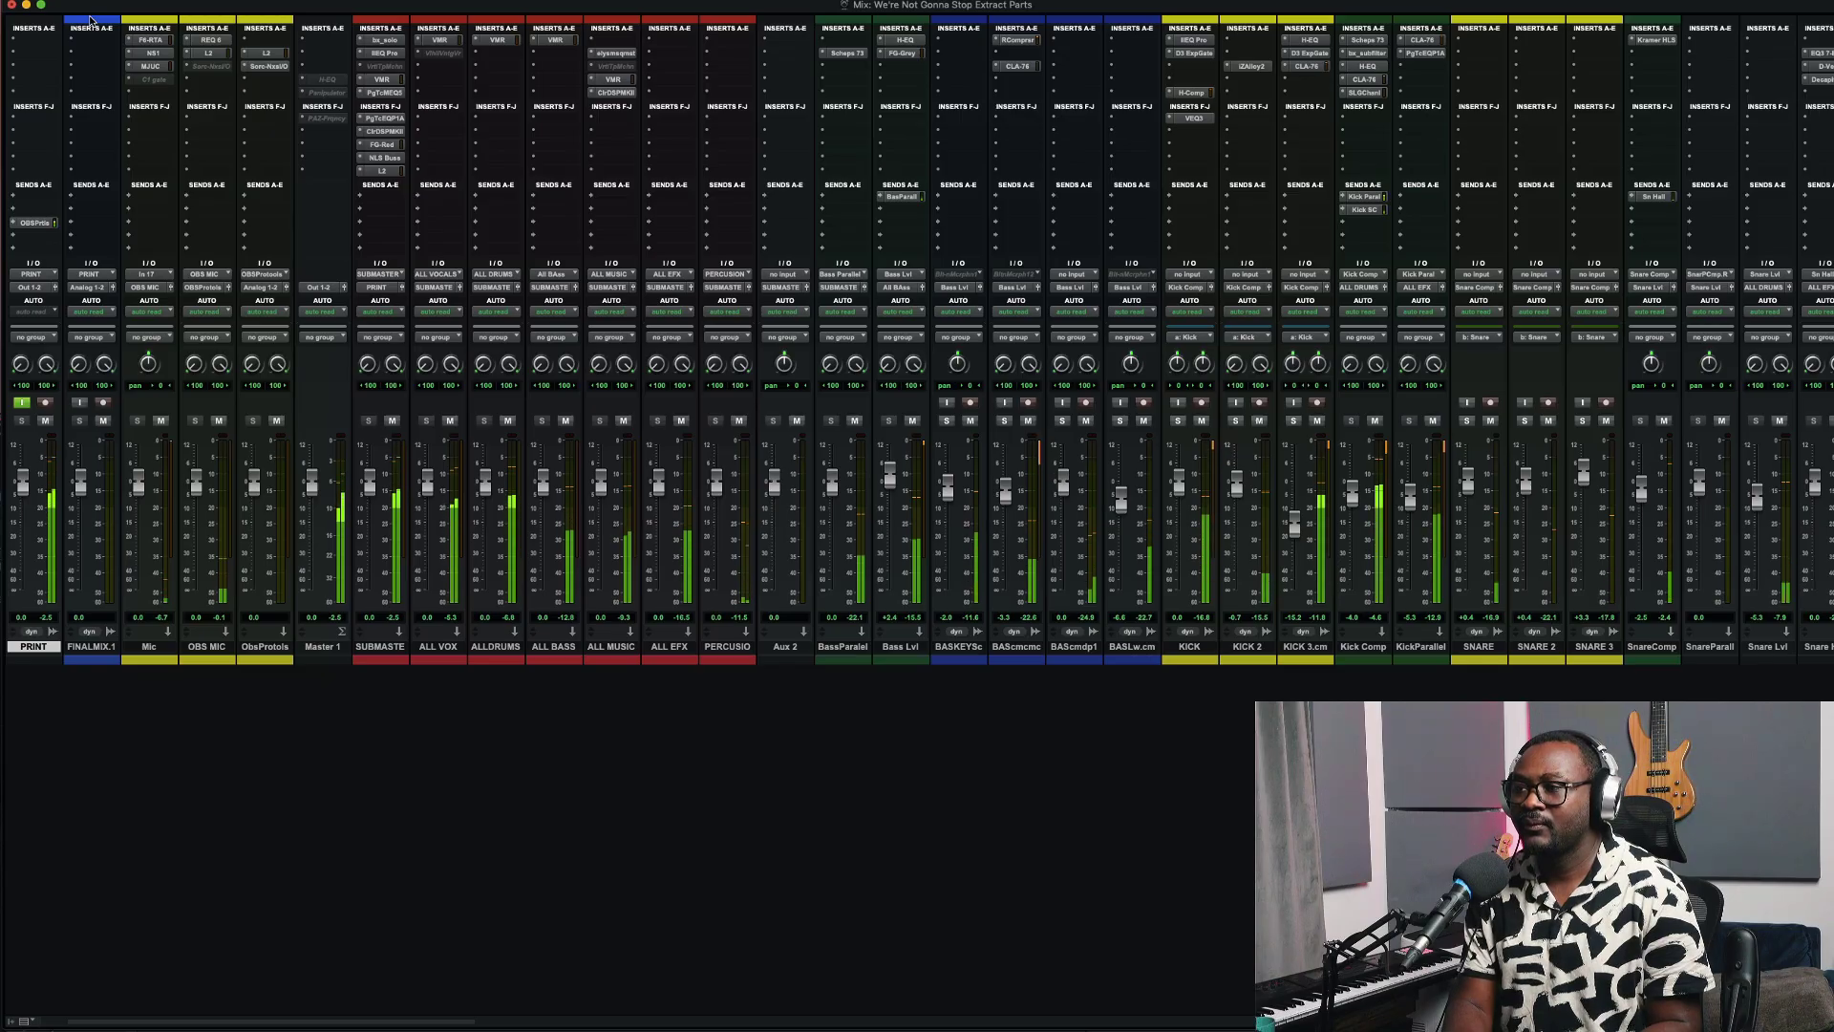
key("super+equal")
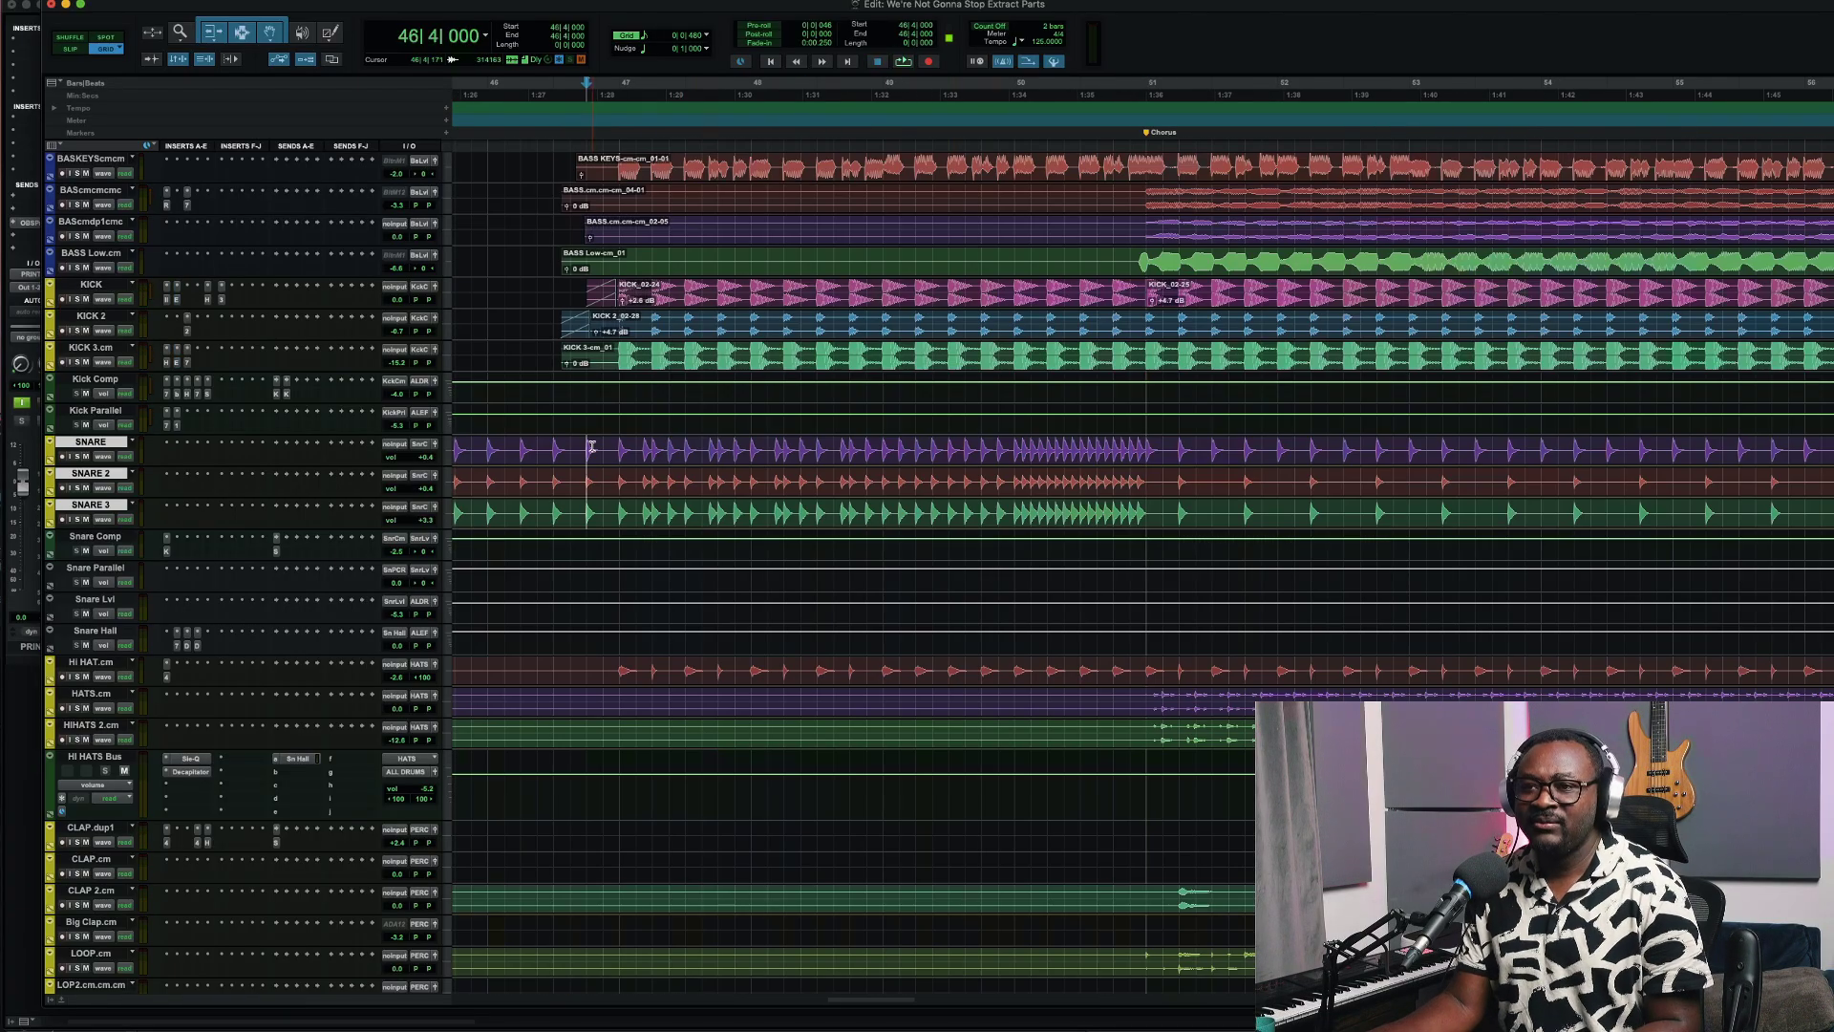
Select bars 47 to 50 on the three snare tracks and play the soloed kick tracks from there
left_click_drag(616, 444, 1024, 446)
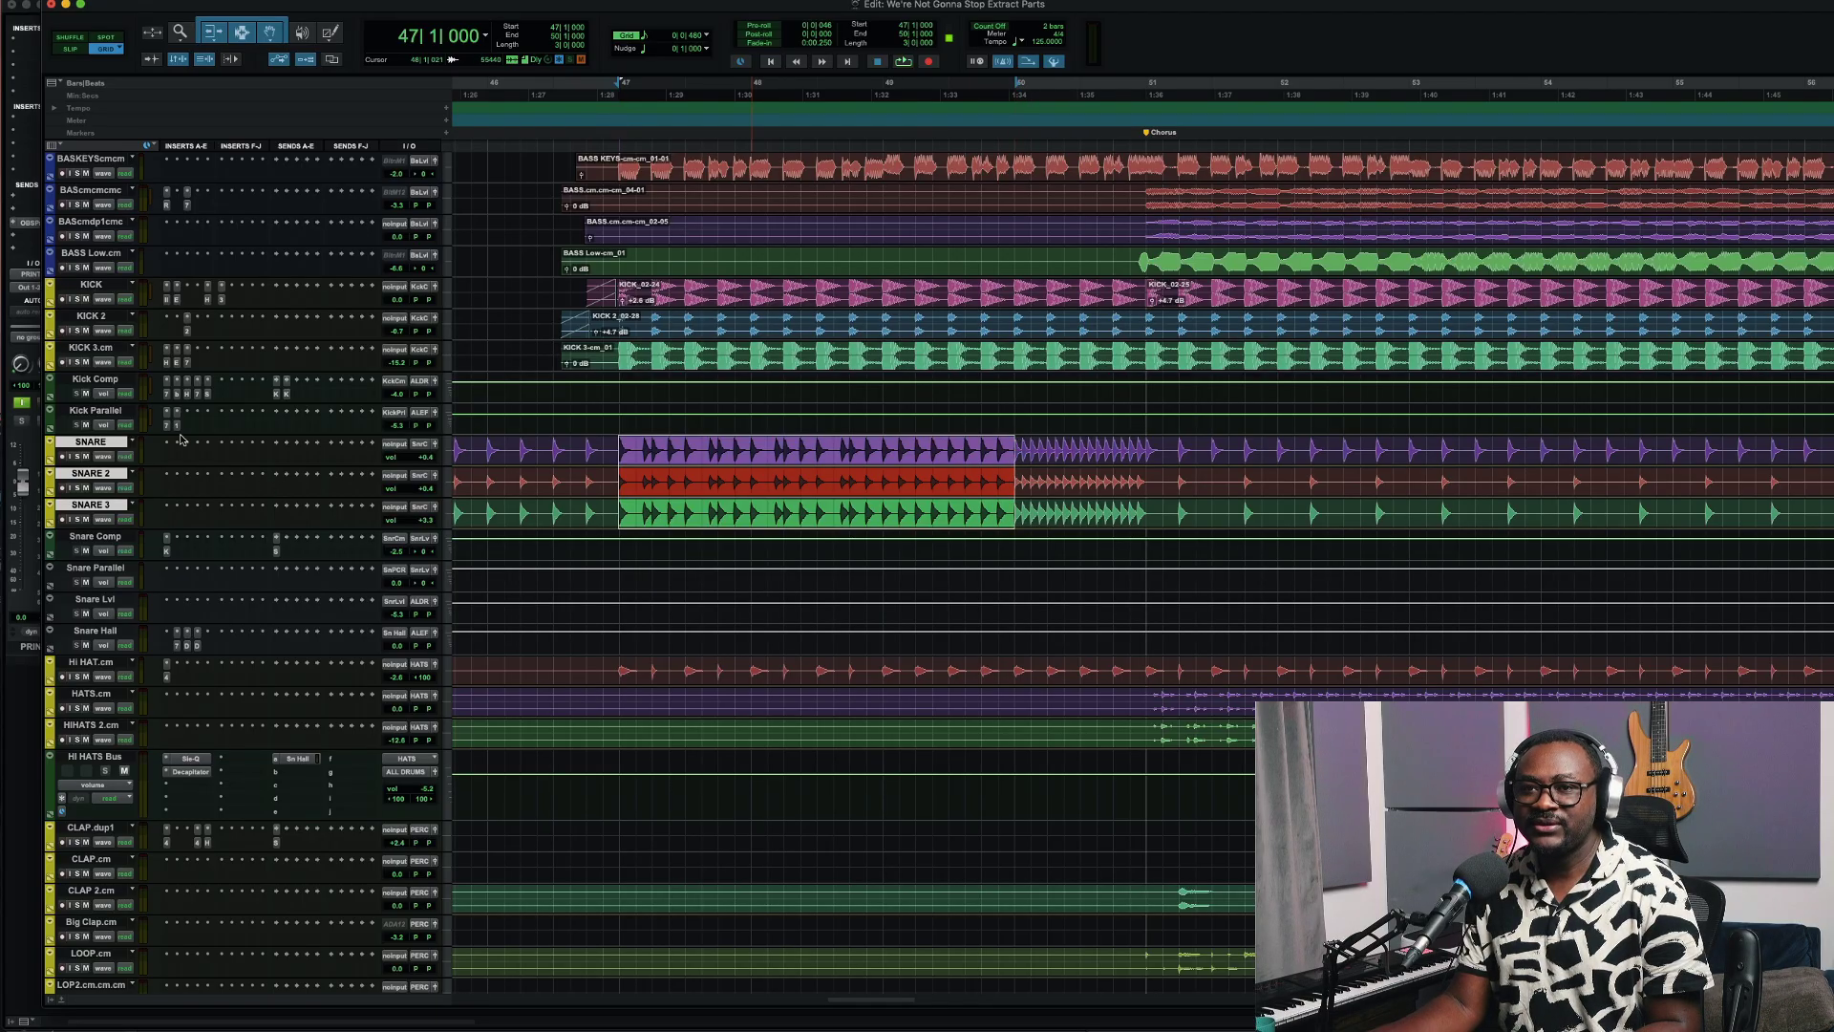
scroll(160, 416, "up", 3)
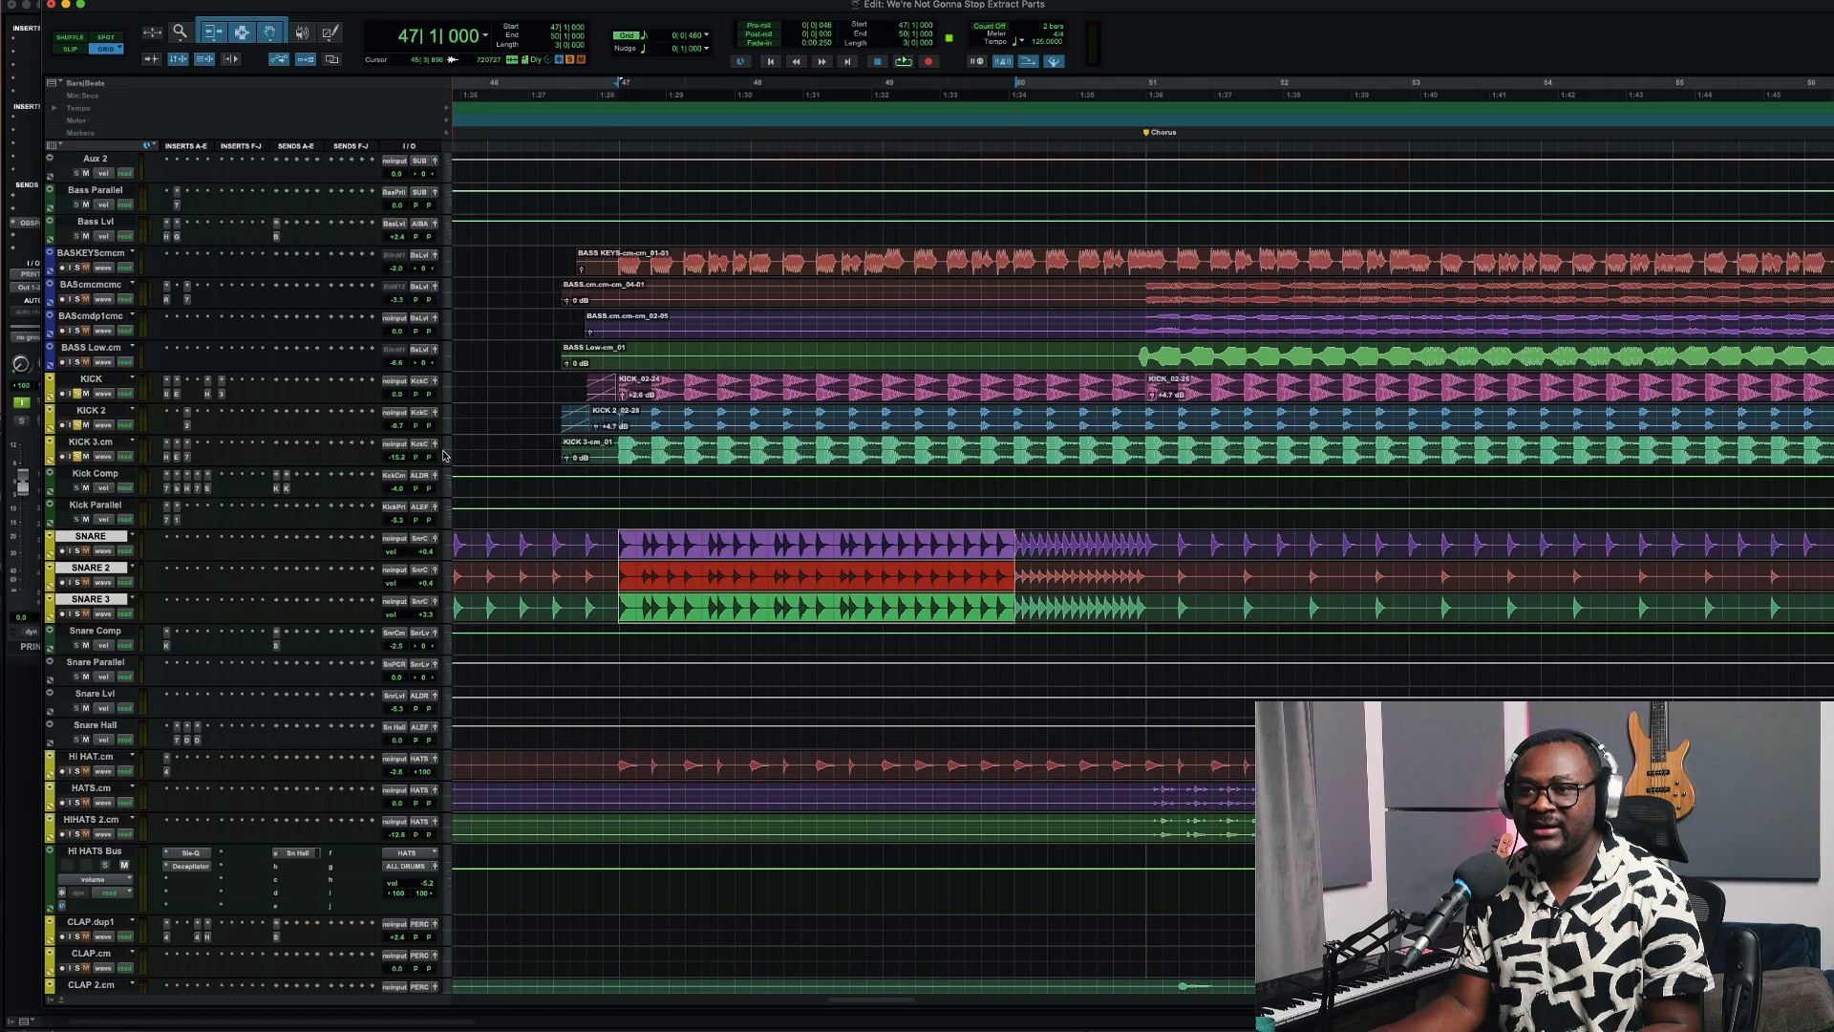
key("space")
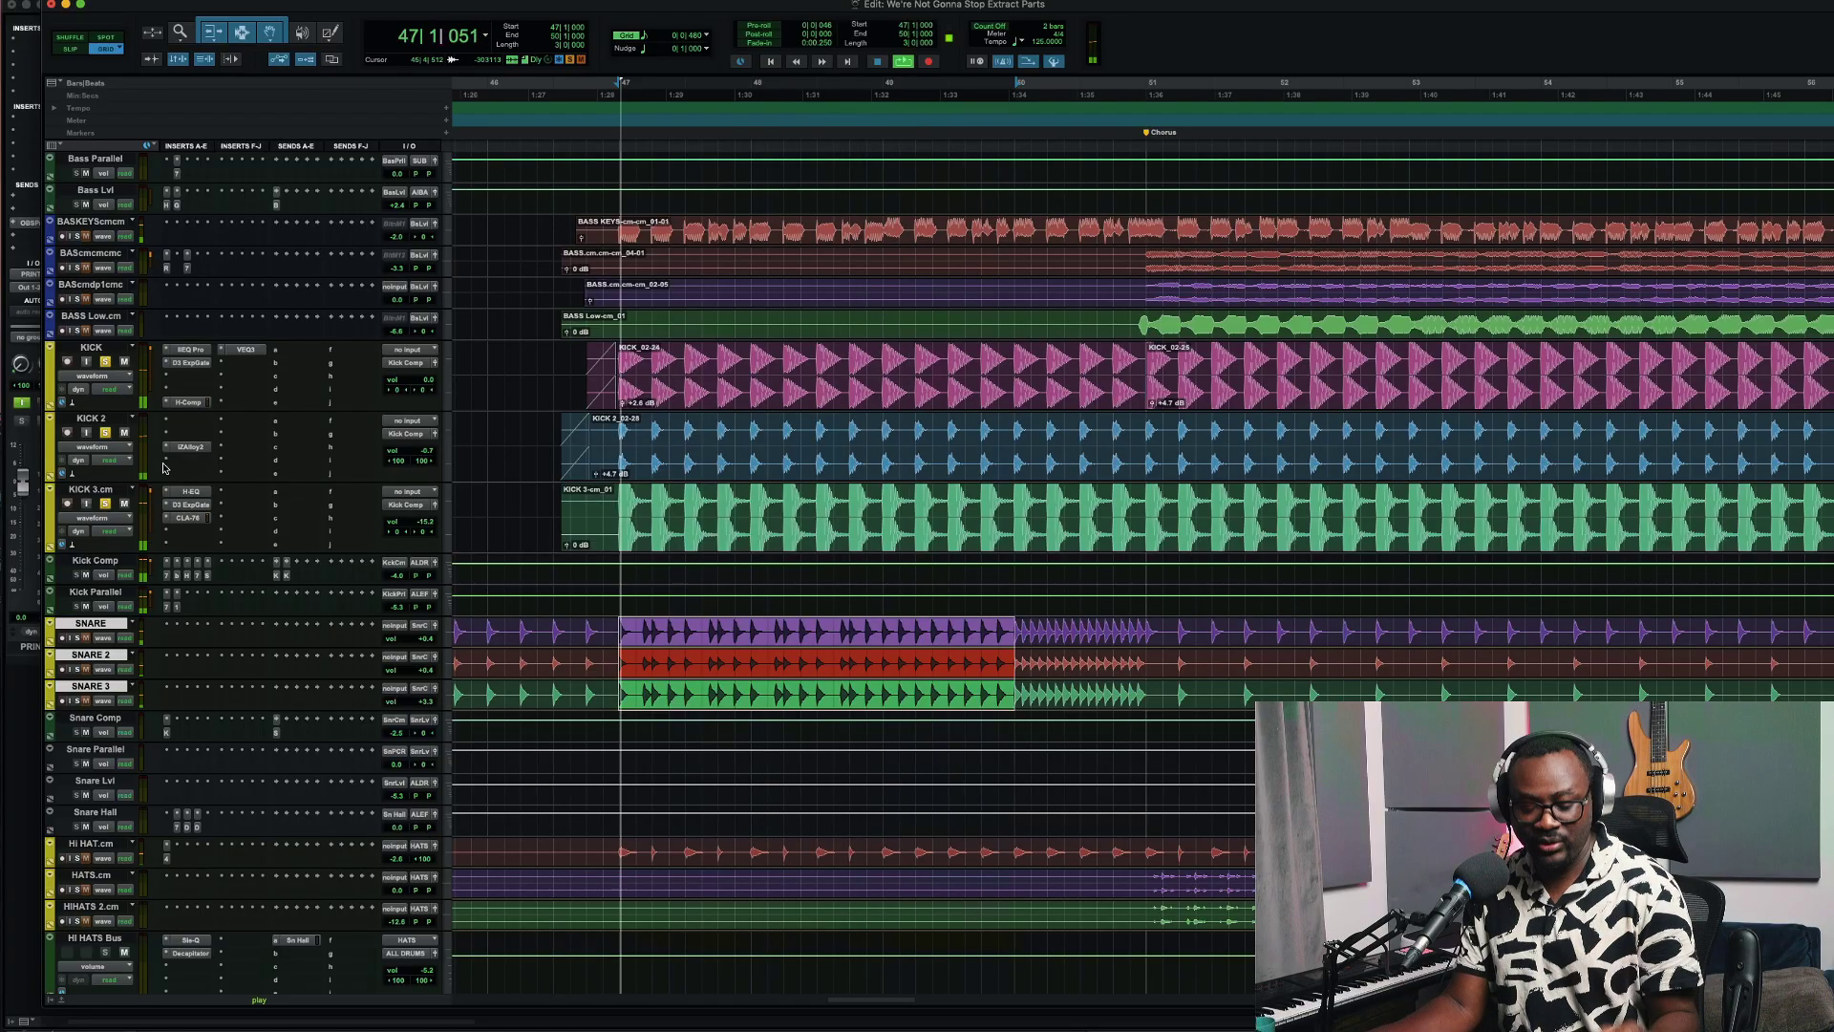
scroll(643, 463, "right", 3)
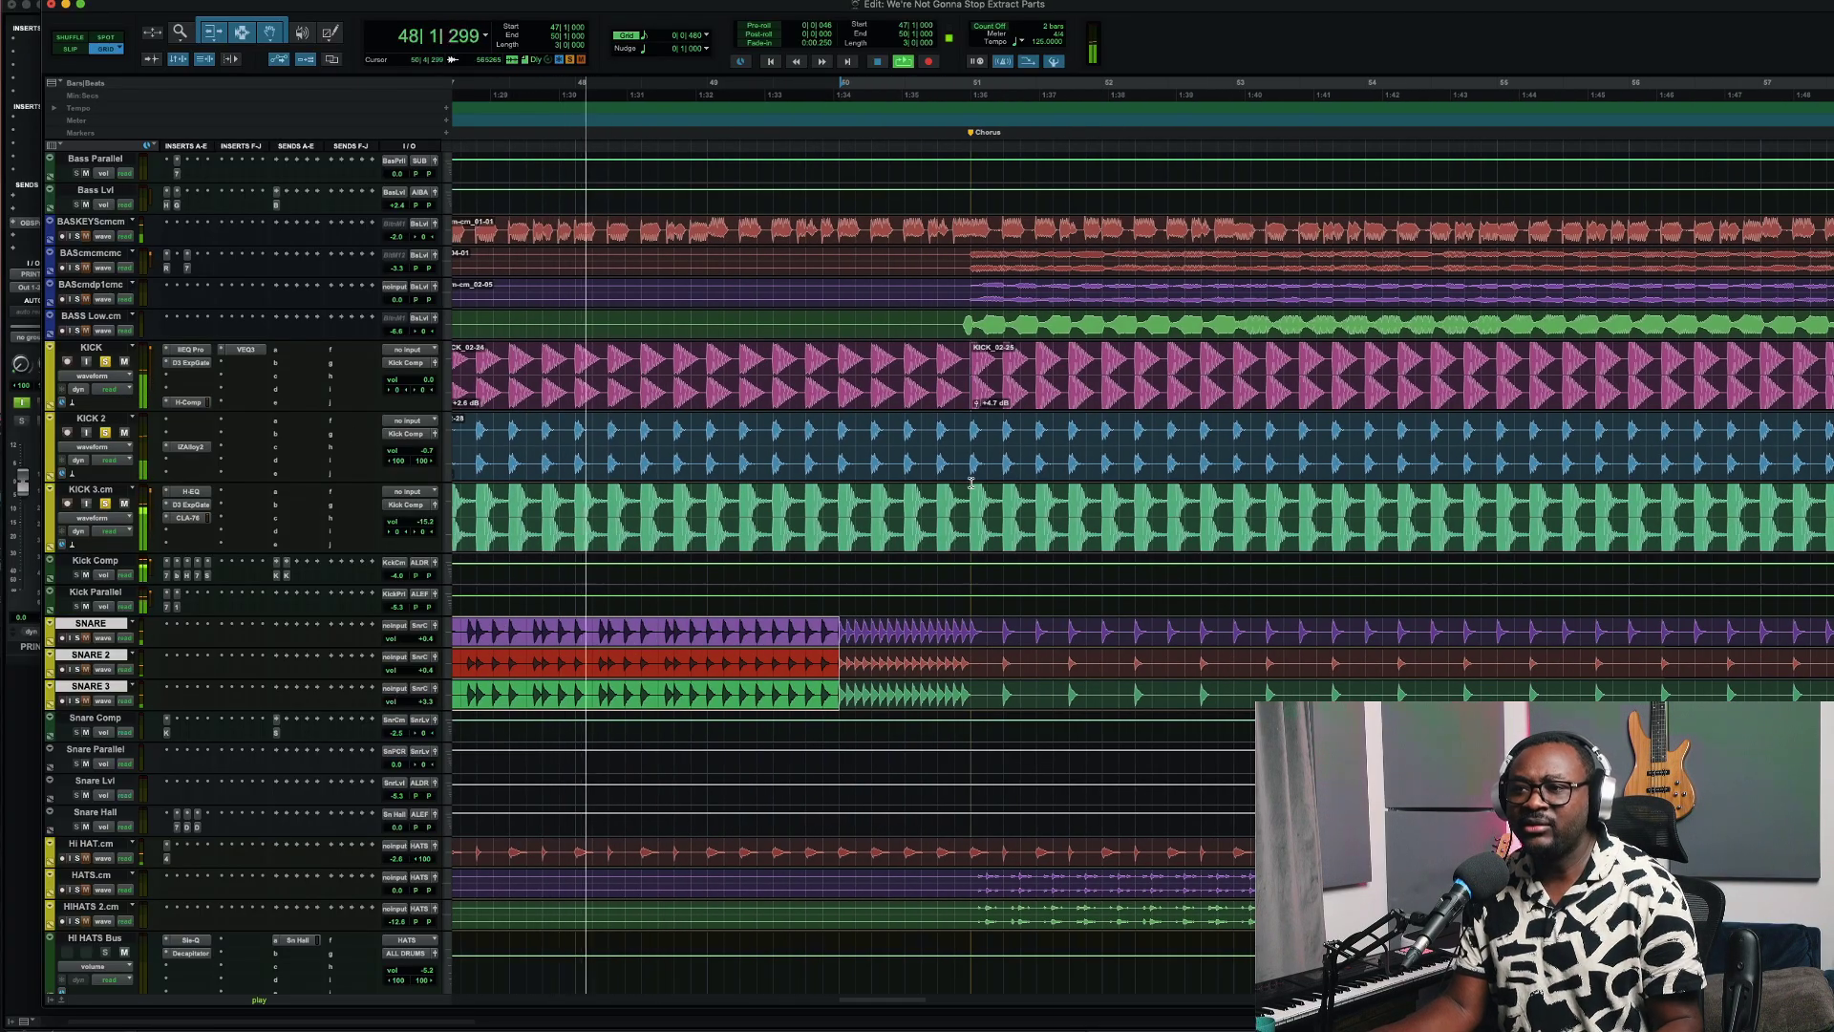
Select the three kick tracks from the Chorus marker at bar 51 to just before bar 54 and restart playback there
left_click_drag(962, 488, 1335, 420)
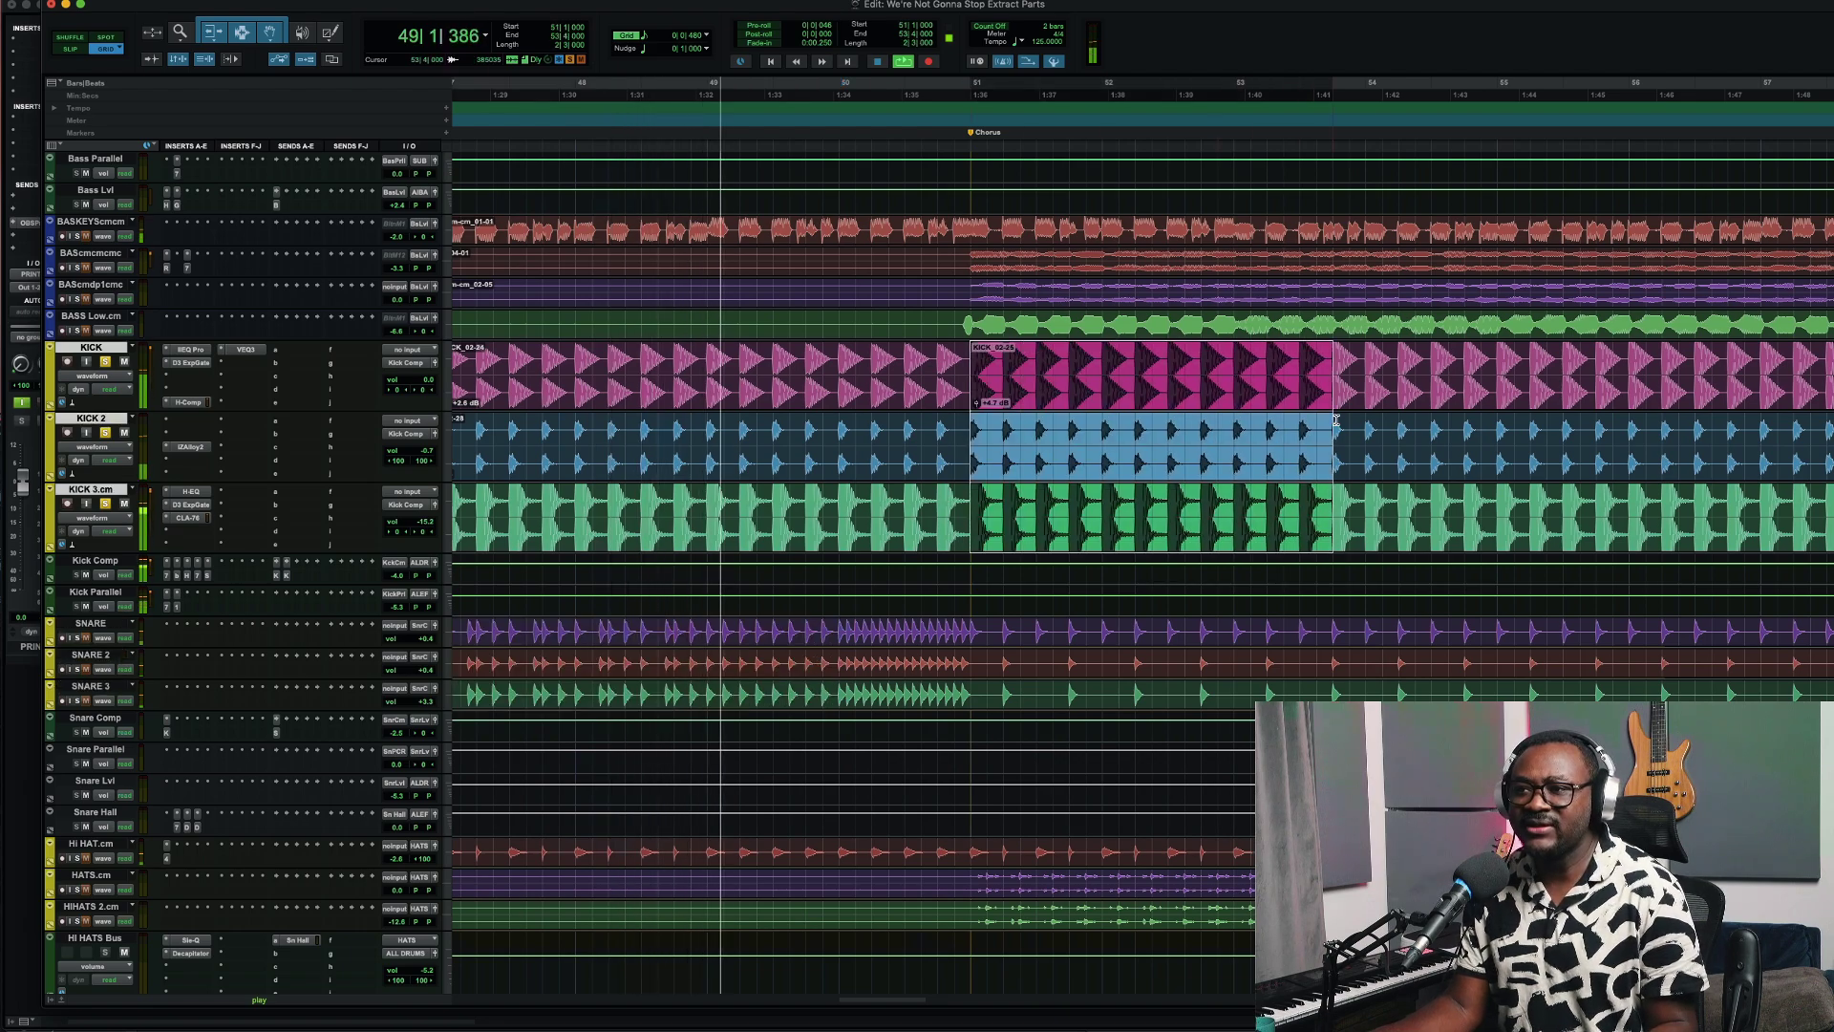
key("space")
key("space")
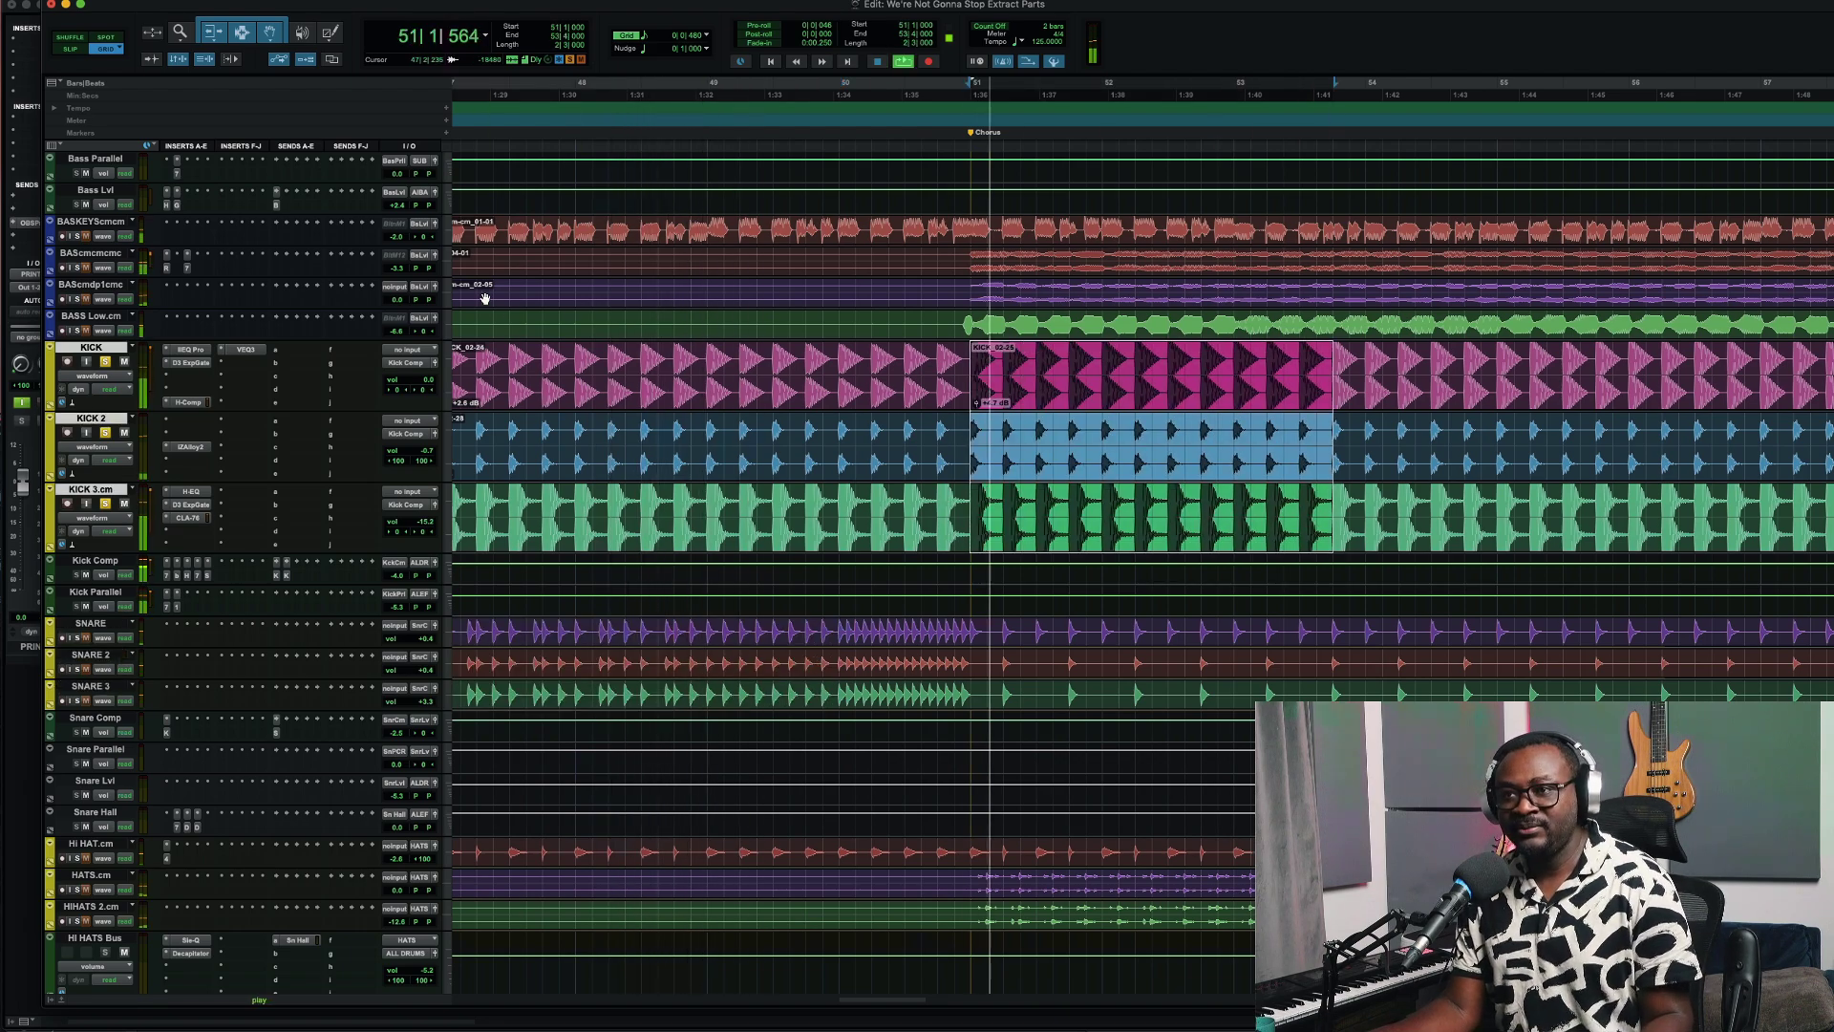
Solo the bass tracks alongside the kicks to hear them together, and stop playback
left_click(77, 332)
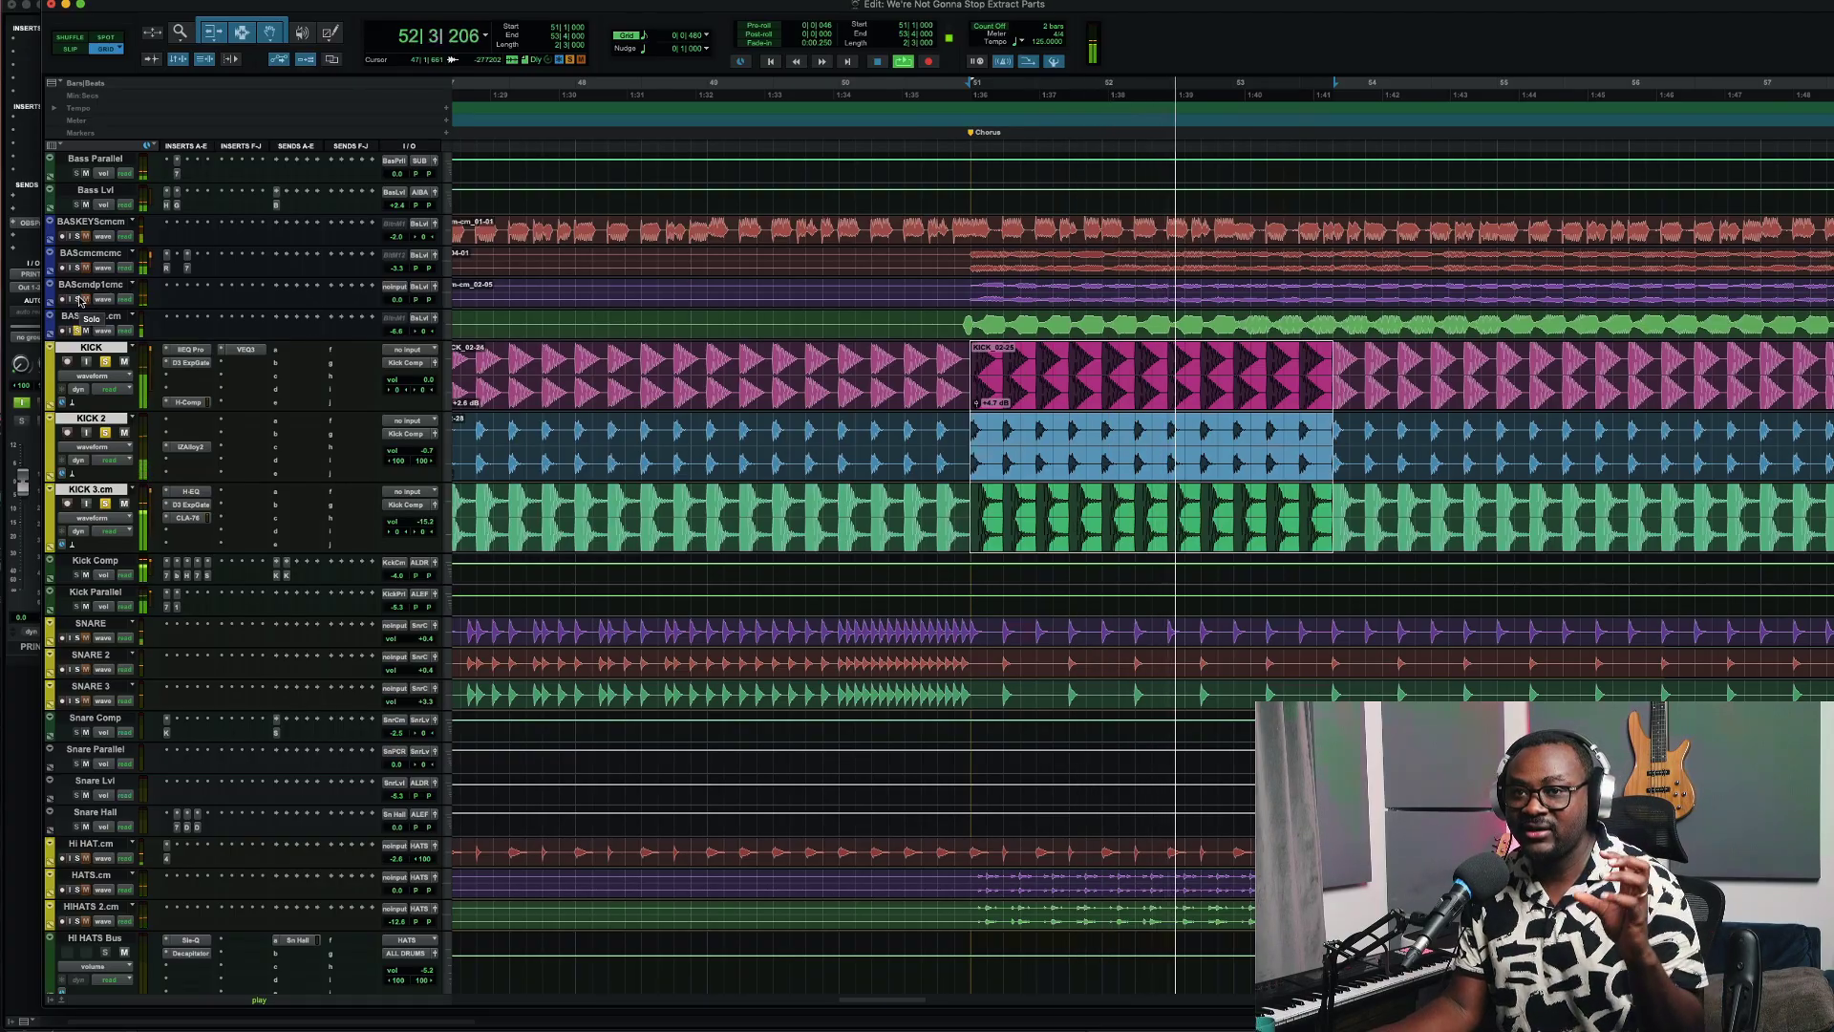
left_click(80, 300)
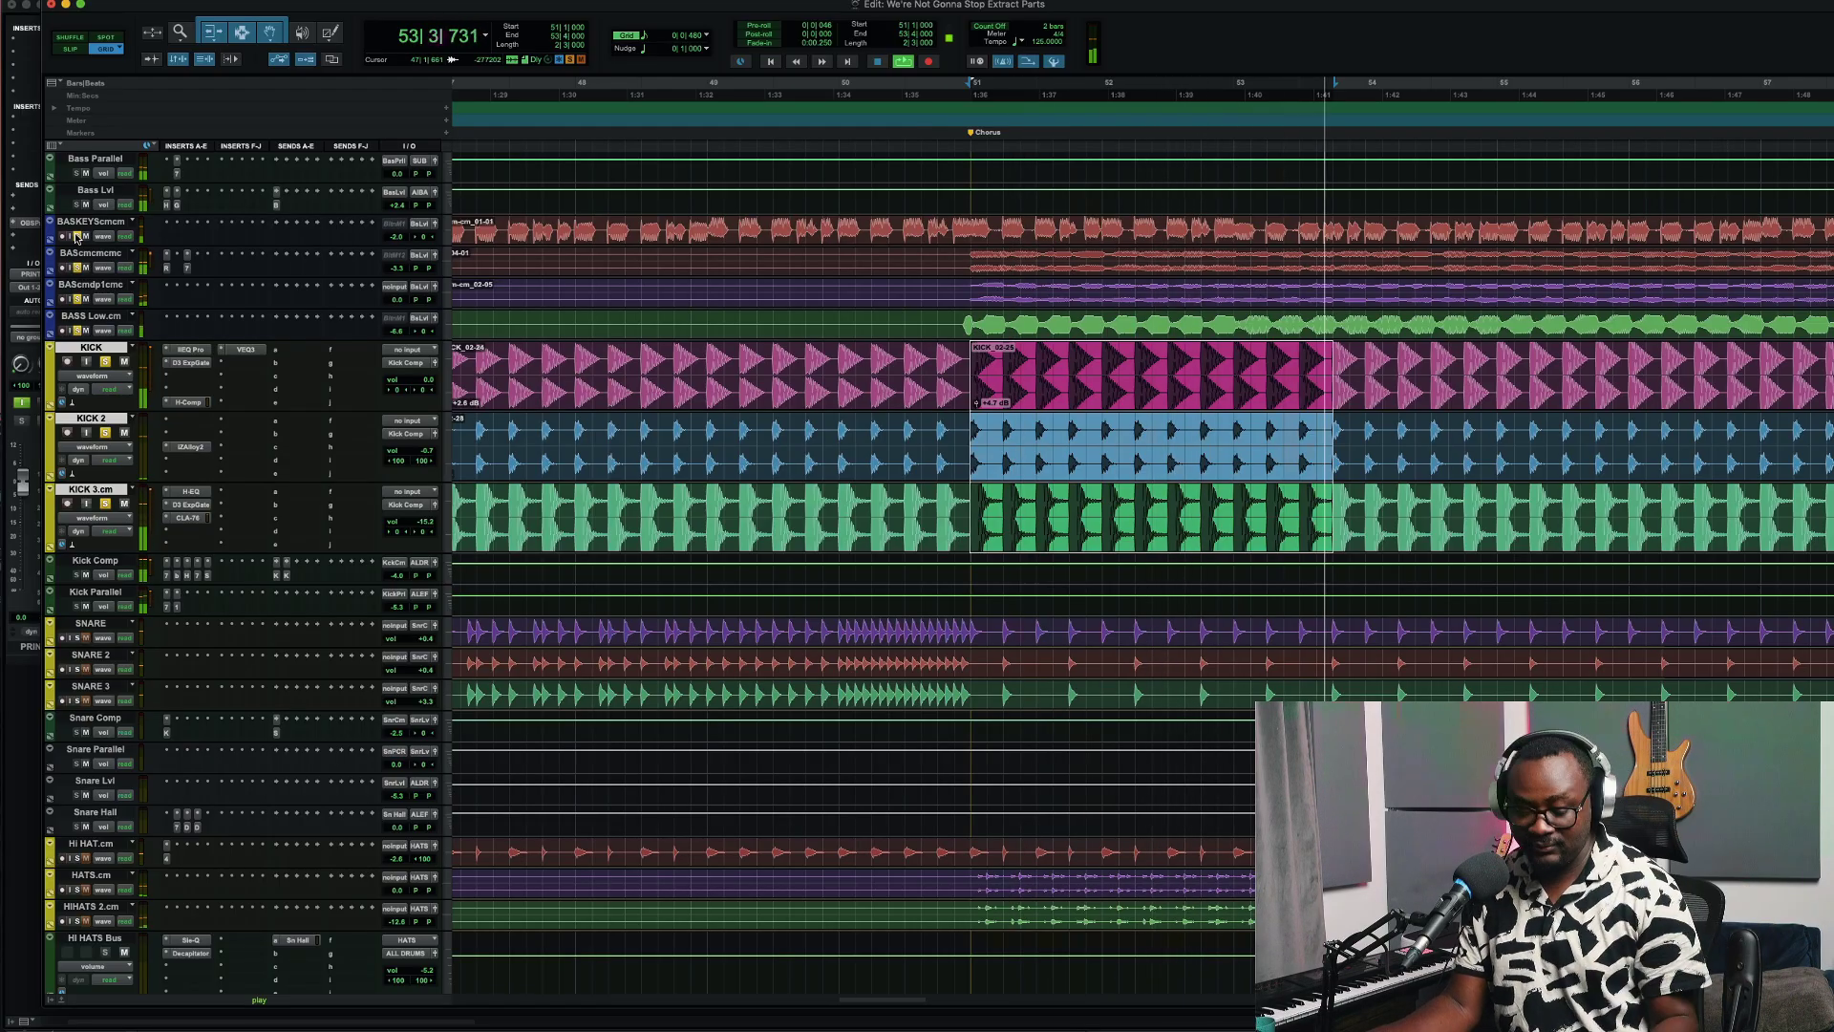
key("space")
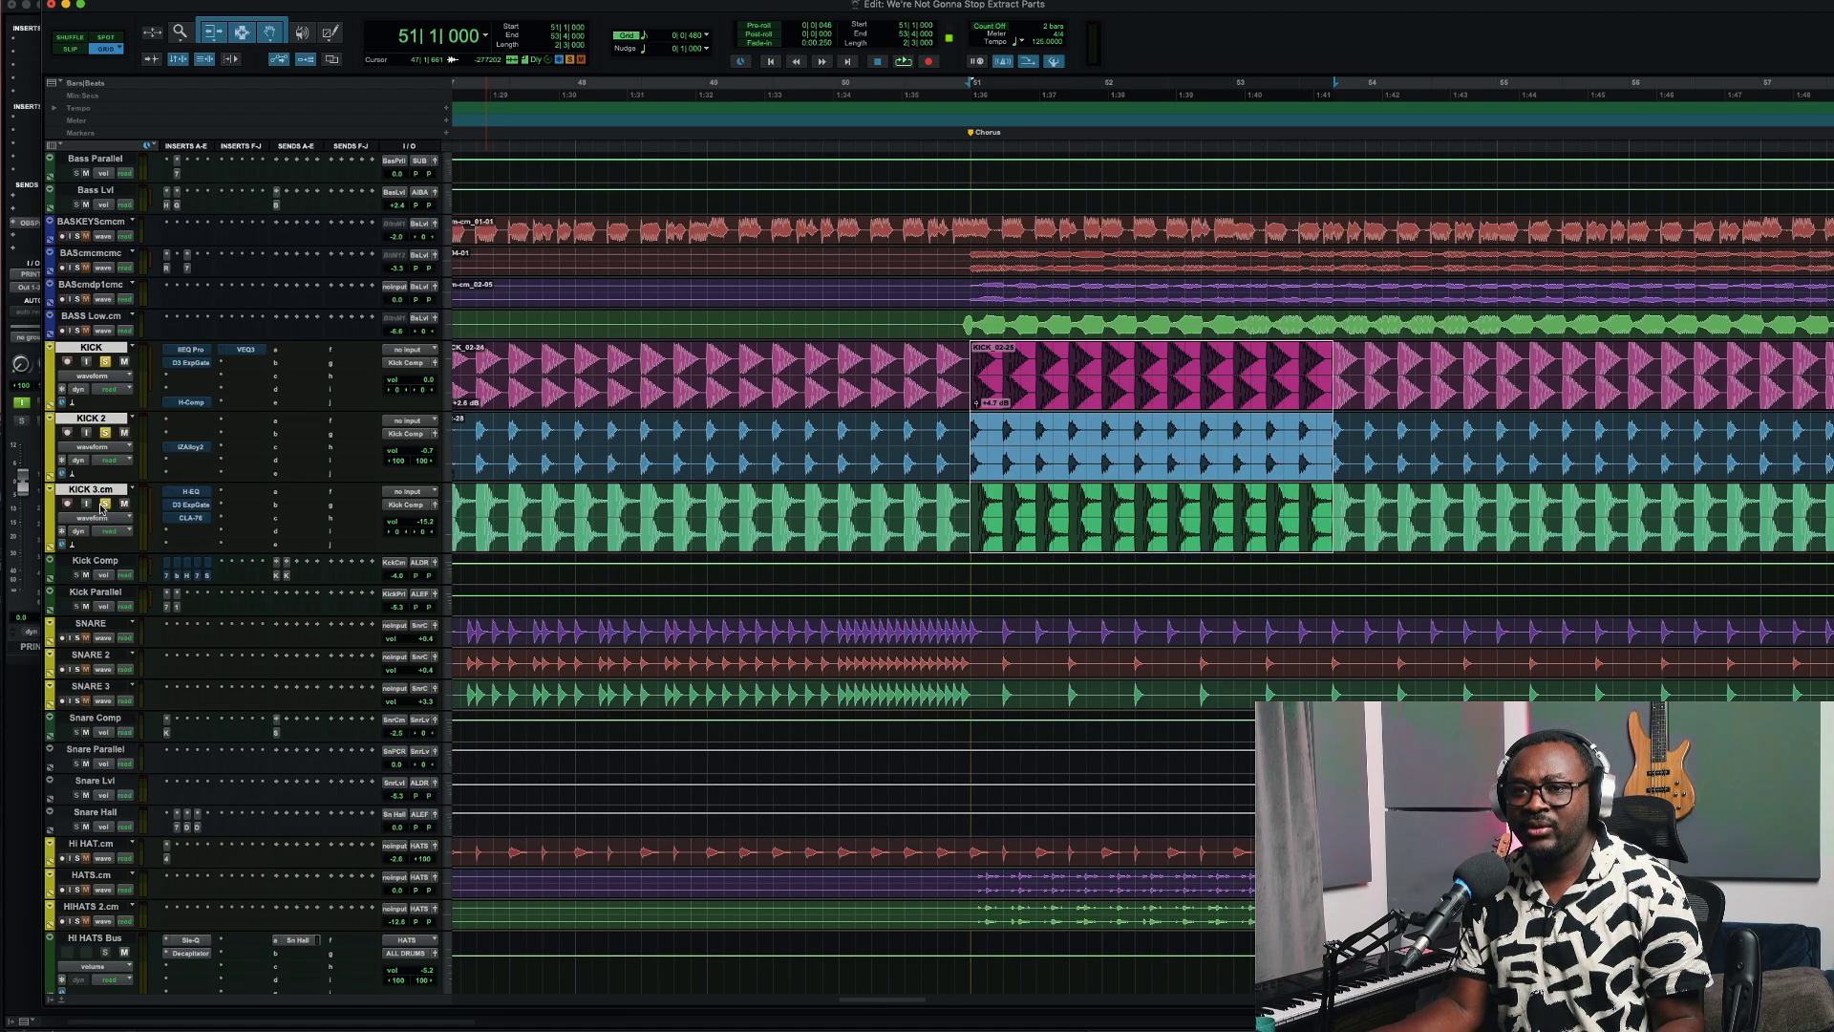
Enlarge and select the Kick Comp track, and play the chorus selection with only the KICK track soloed
left_click(446, 574)
left_click(458, 589)
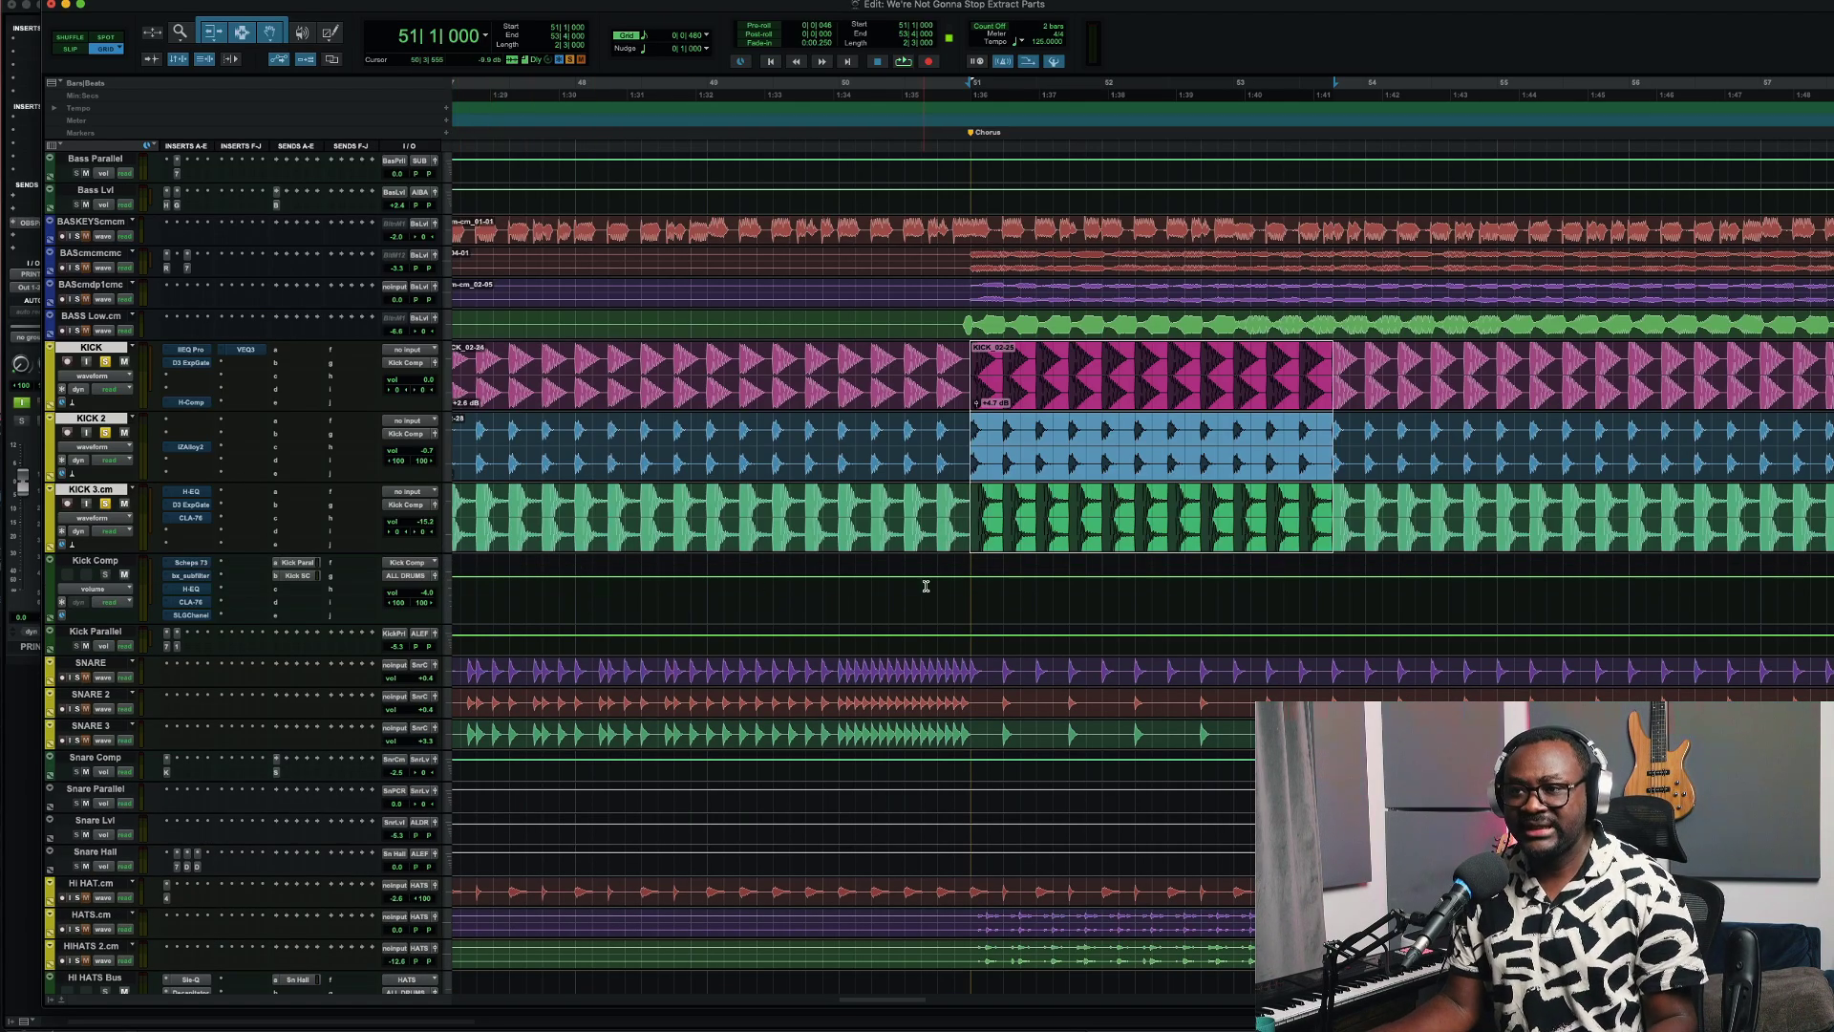
scroll(630, 592, "right", 5)
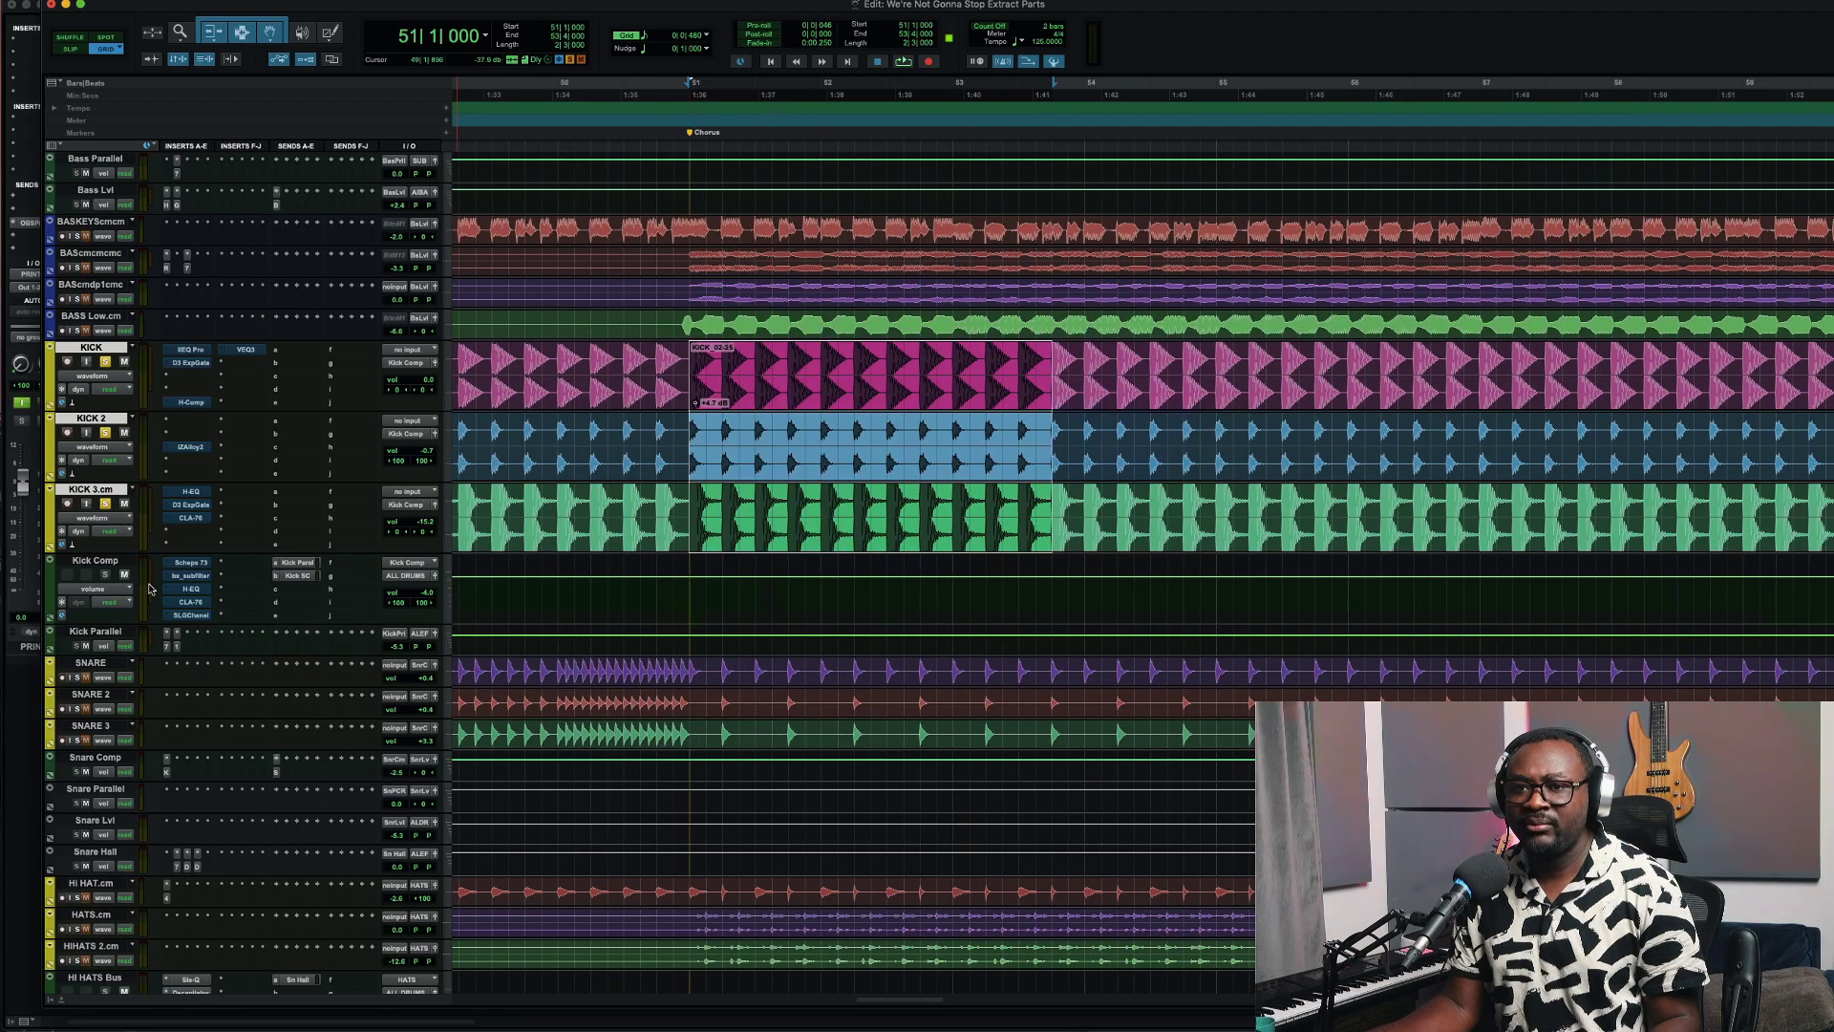
left_click(108, 561)
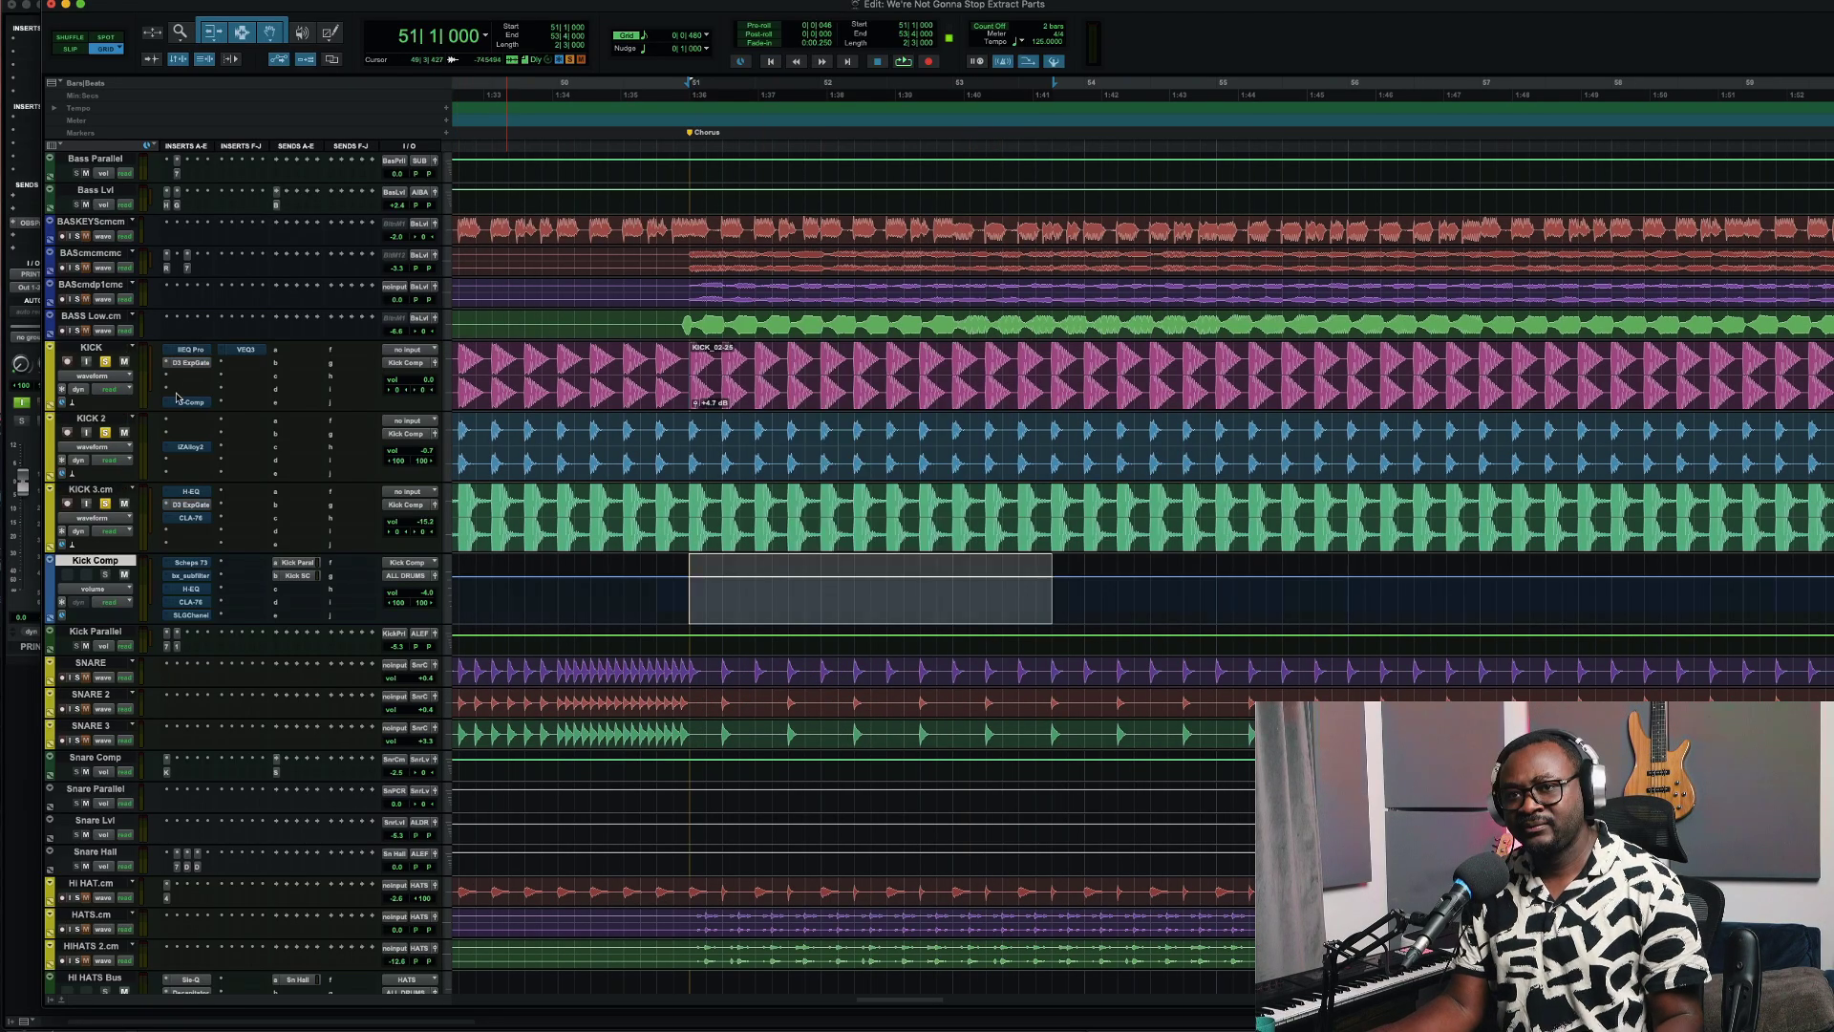
key("space")
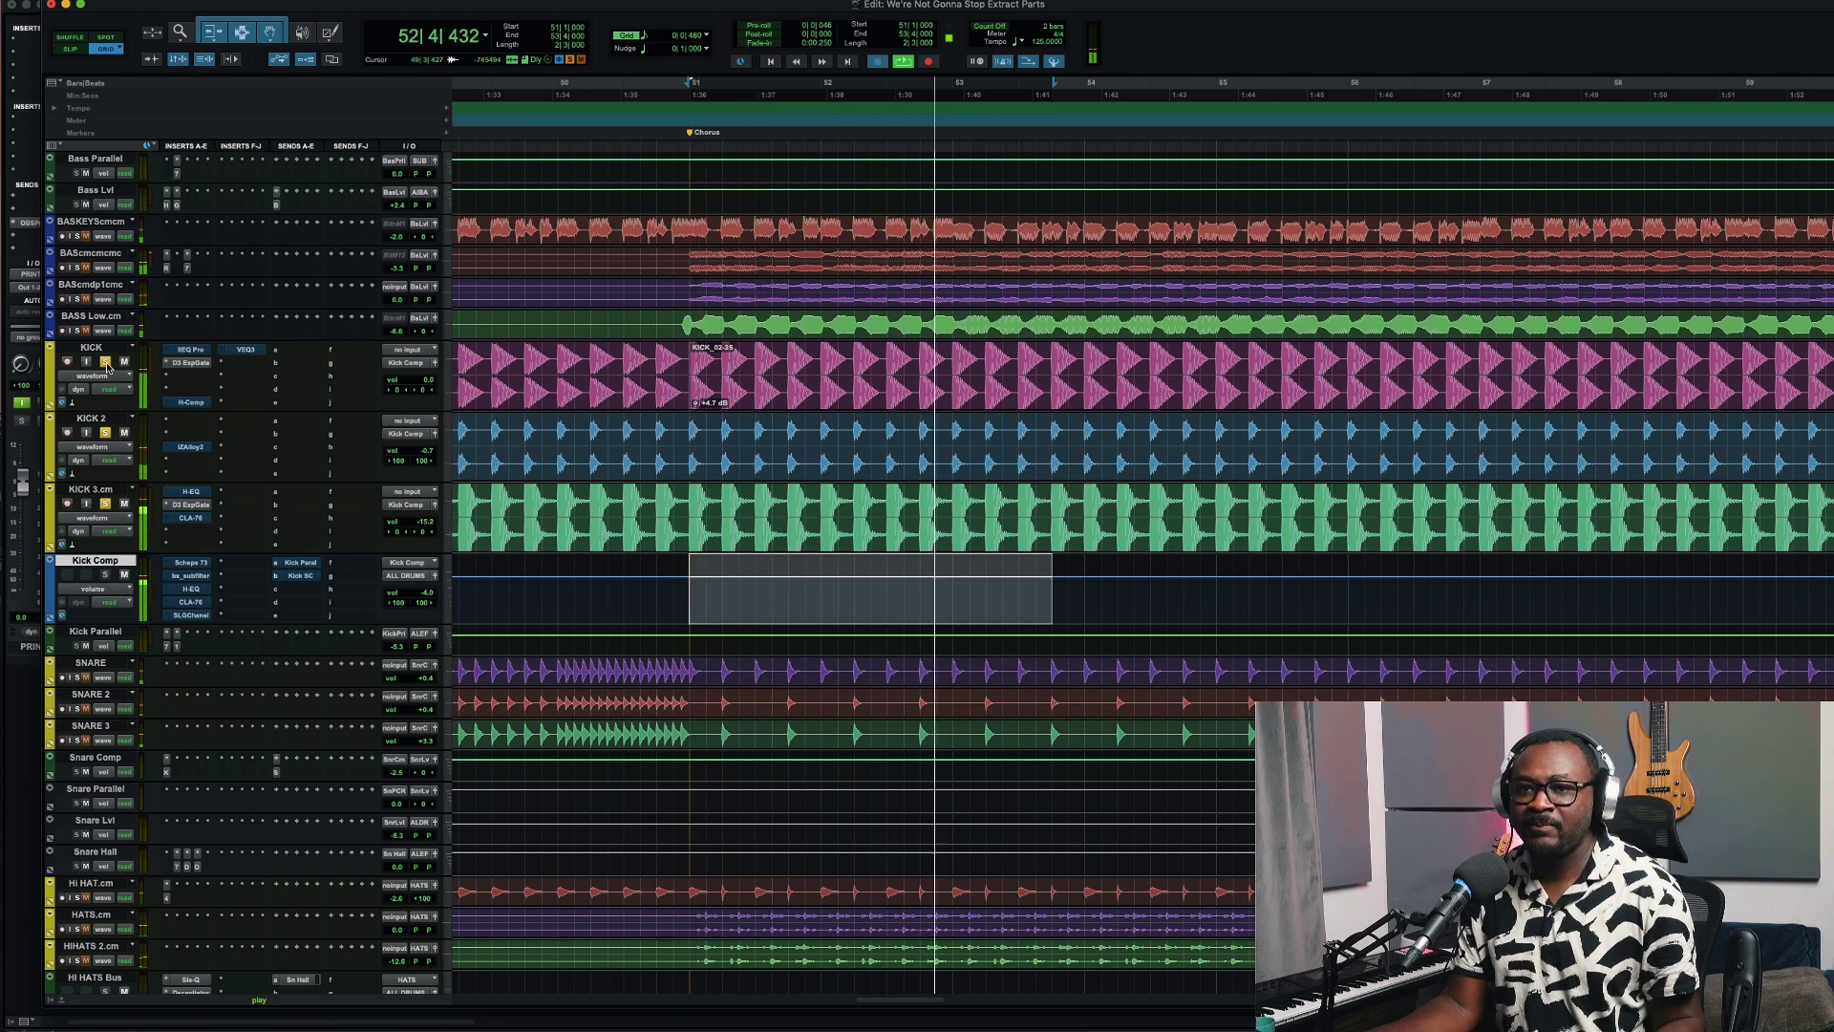
key("space")
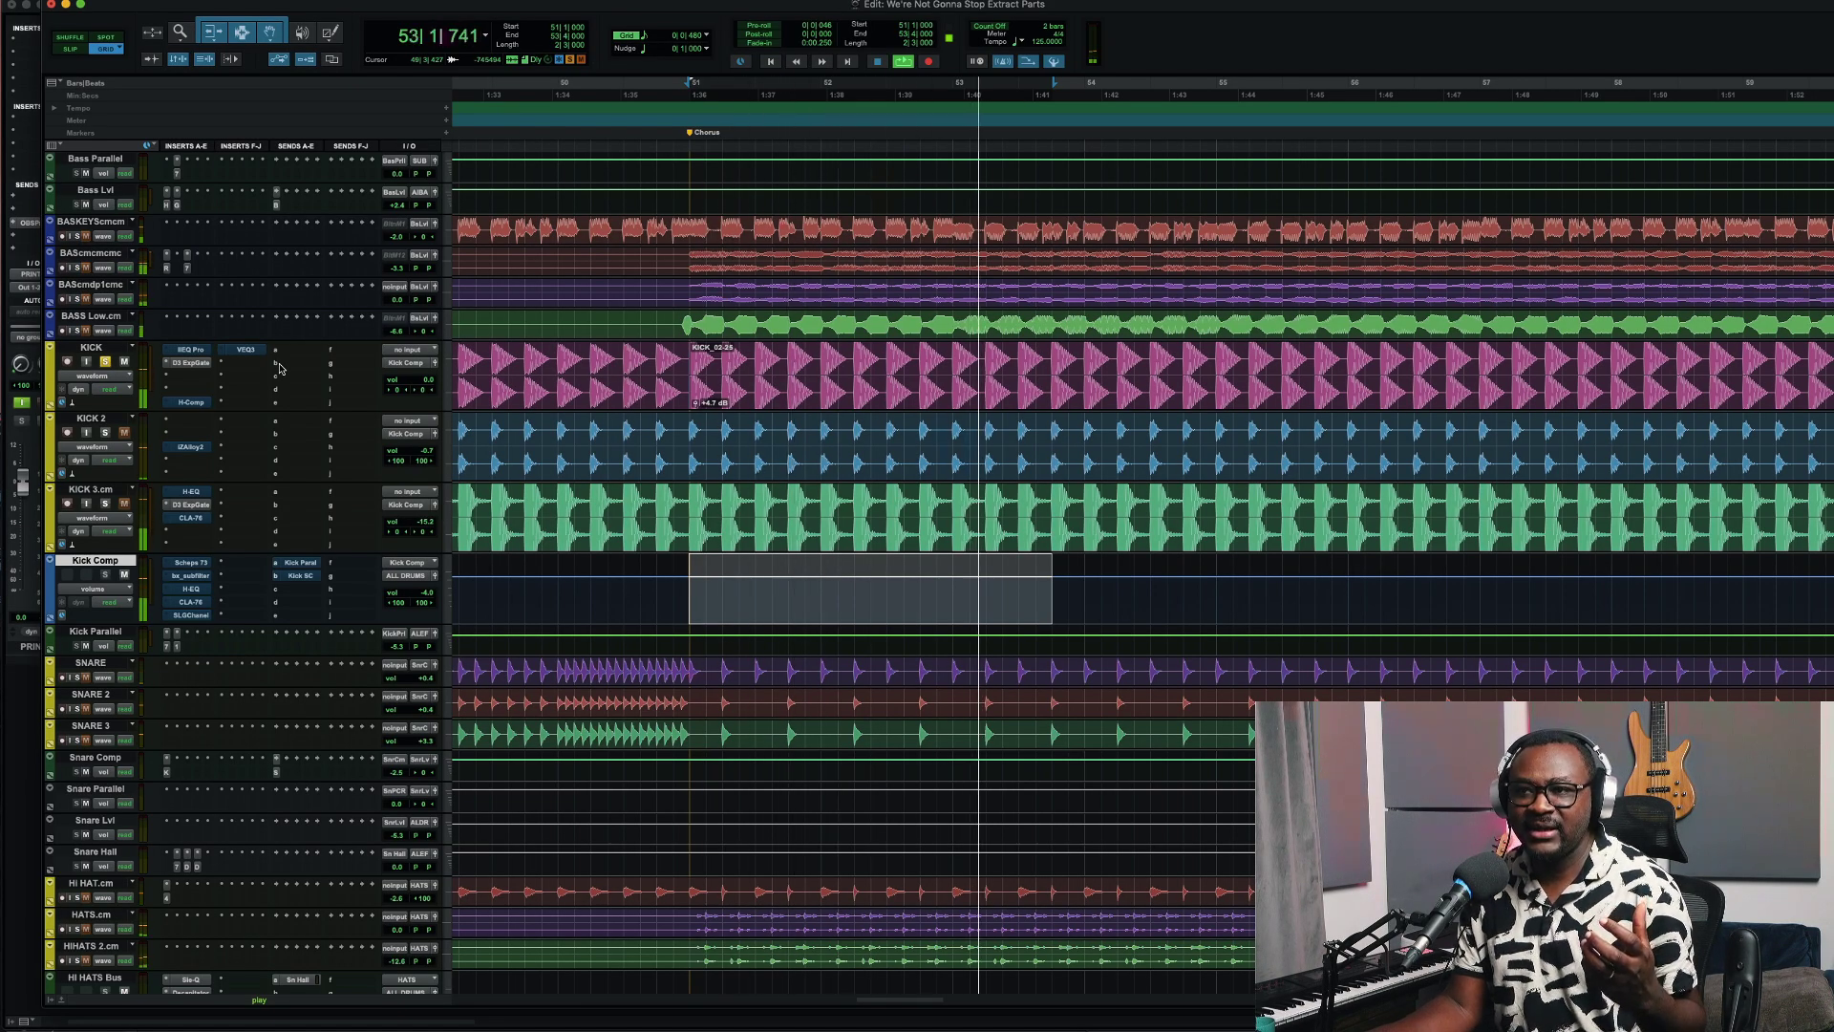
Enable the IIEQ Pro equalizer with its 30 Hz high-pass band and the VEQ3 equalizer on the KICK track
left_click(190, 349)
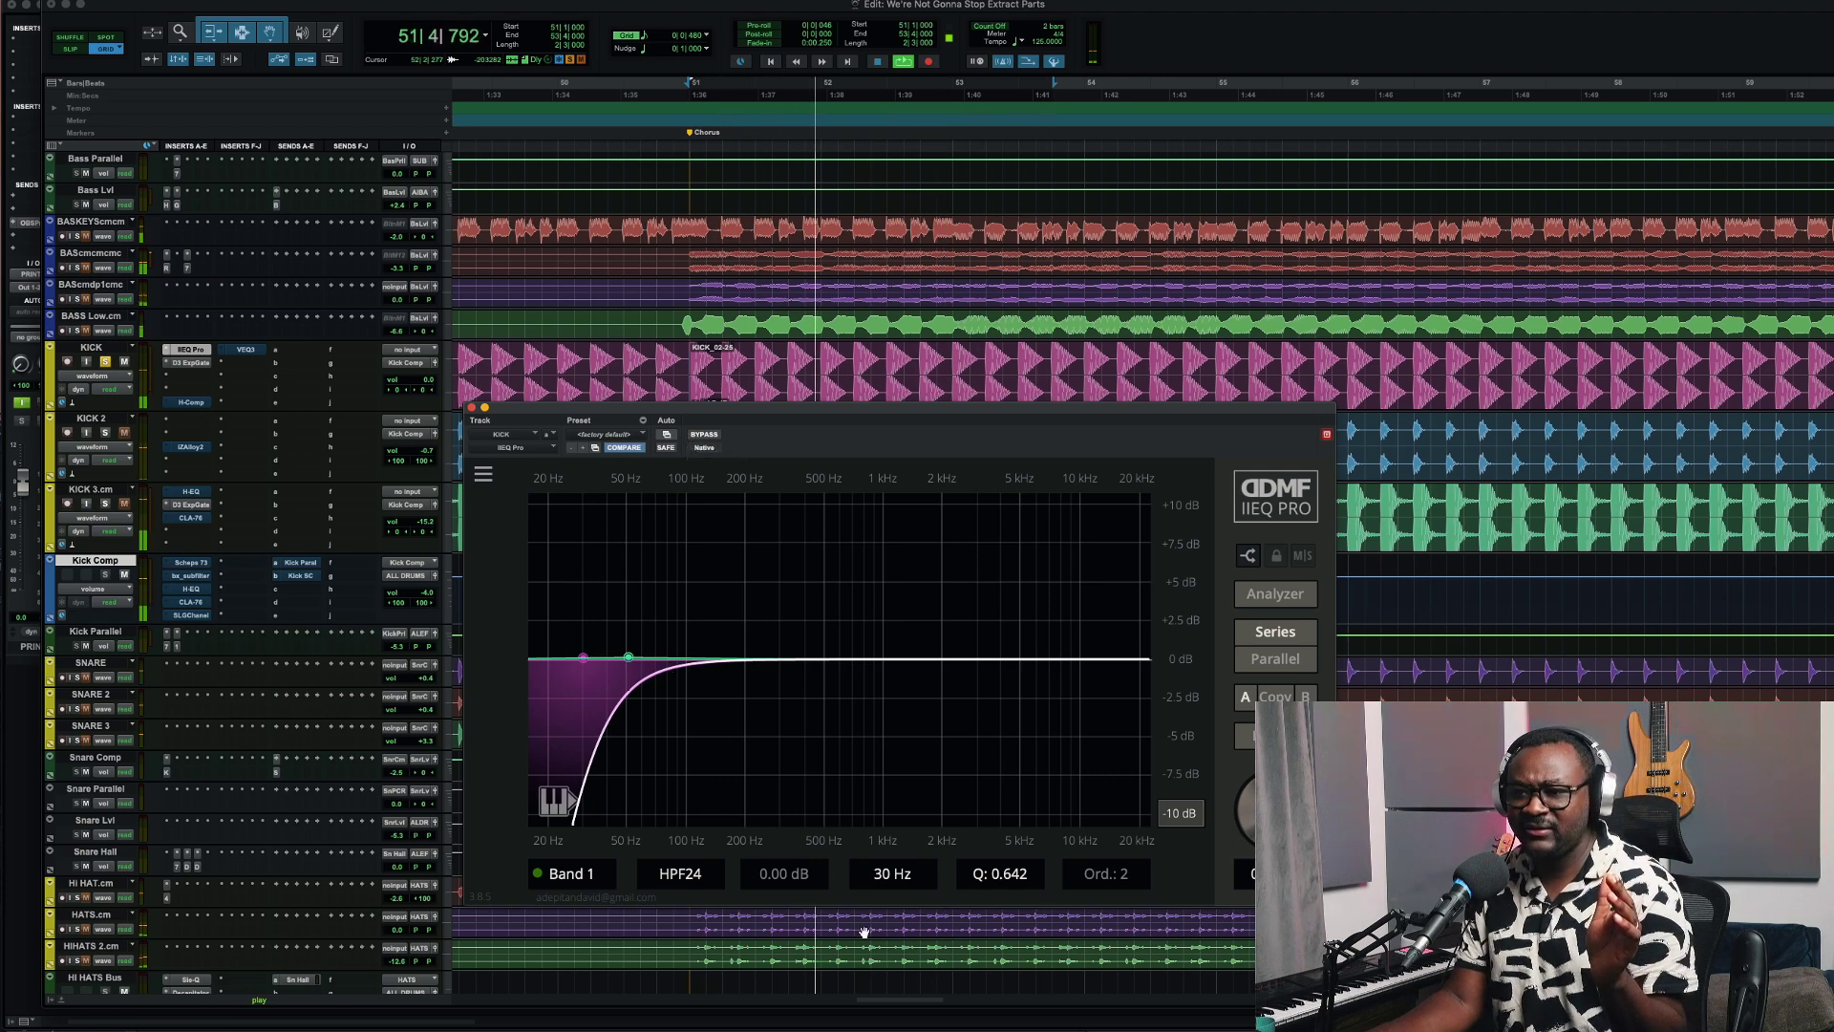
mouse_move(886, 880)
left_mouse_down()
mouse_move(886, 864)
mouse_move(885, 886)
left_mouse_up()
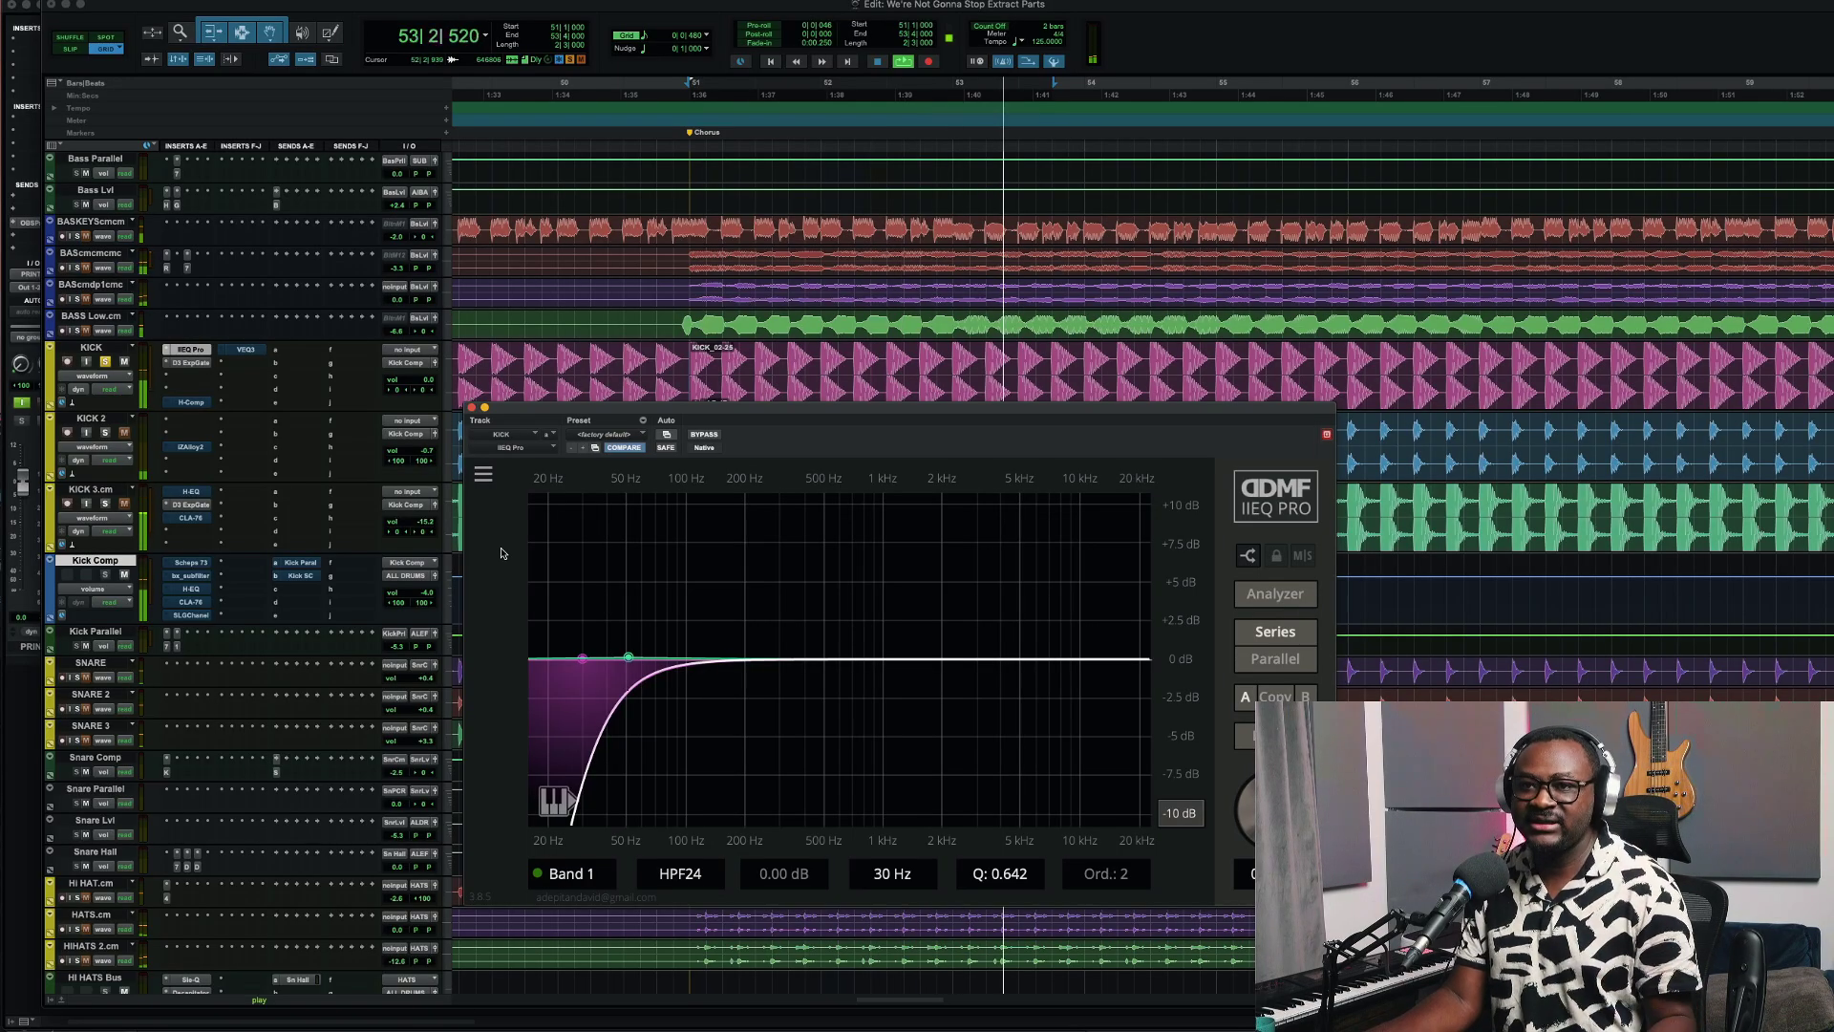
left_click(251, 352)
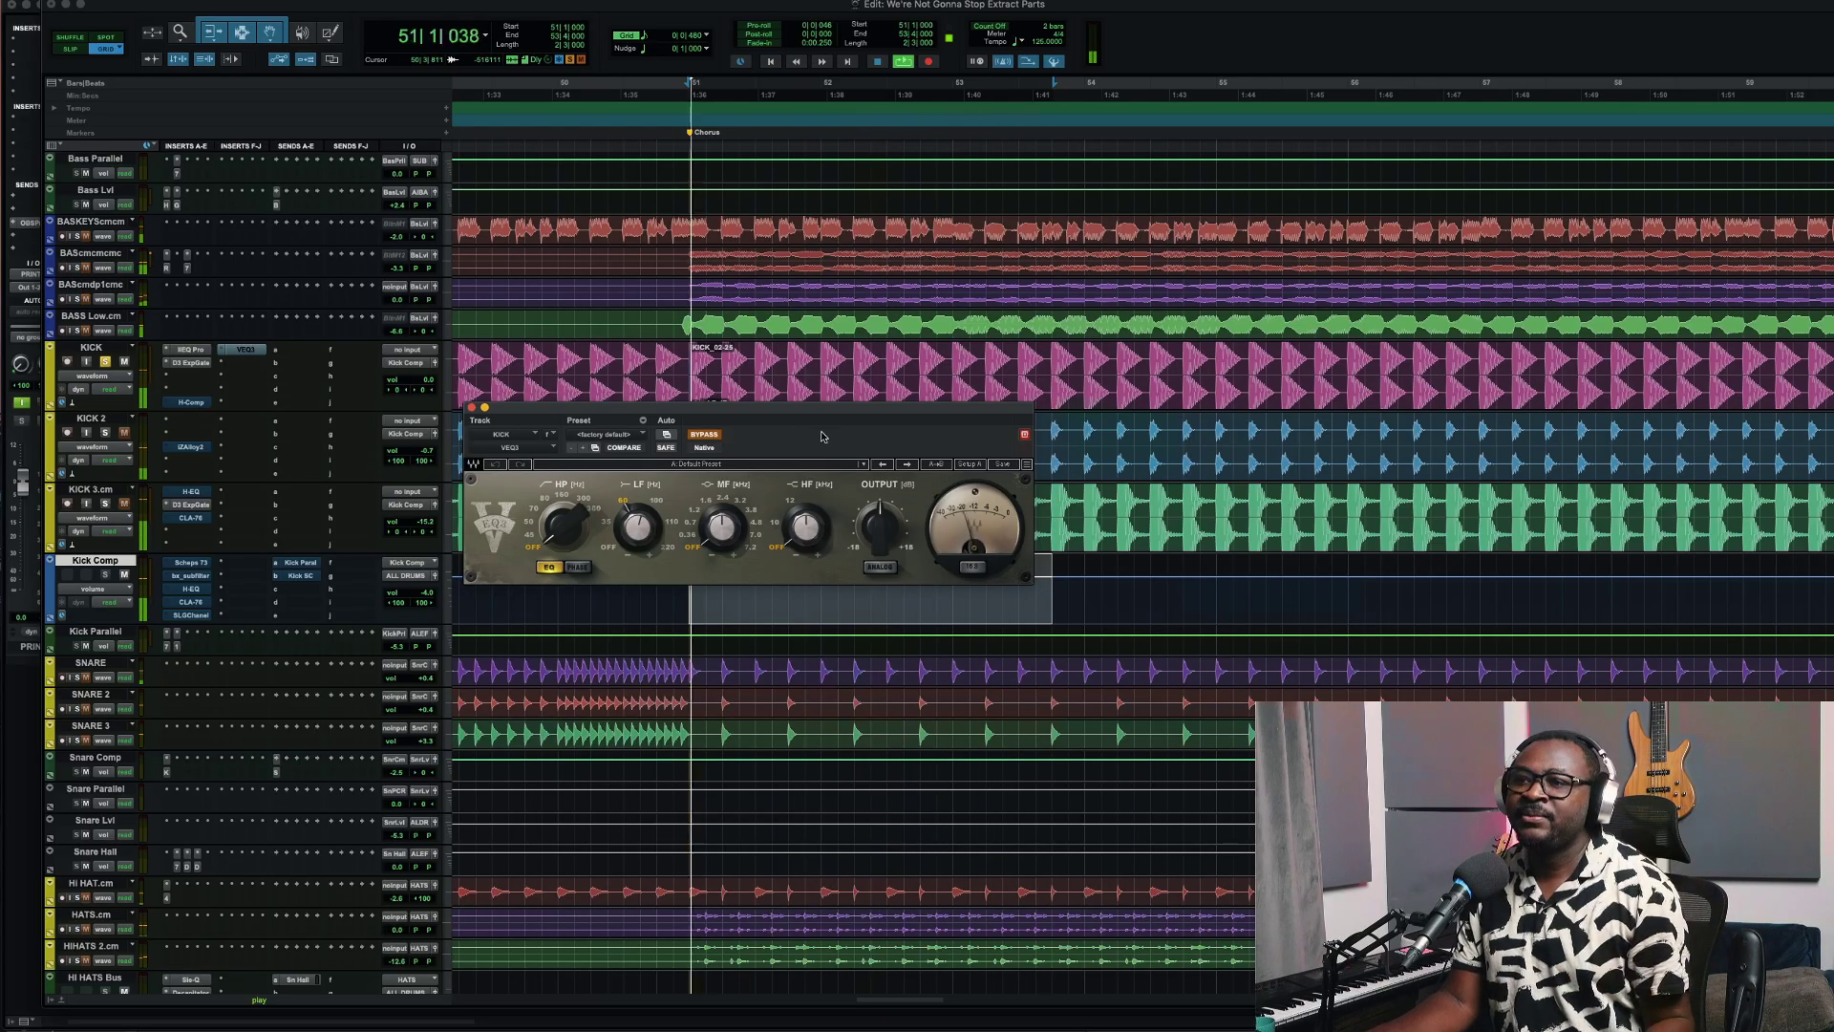
left_click(1027, 464)
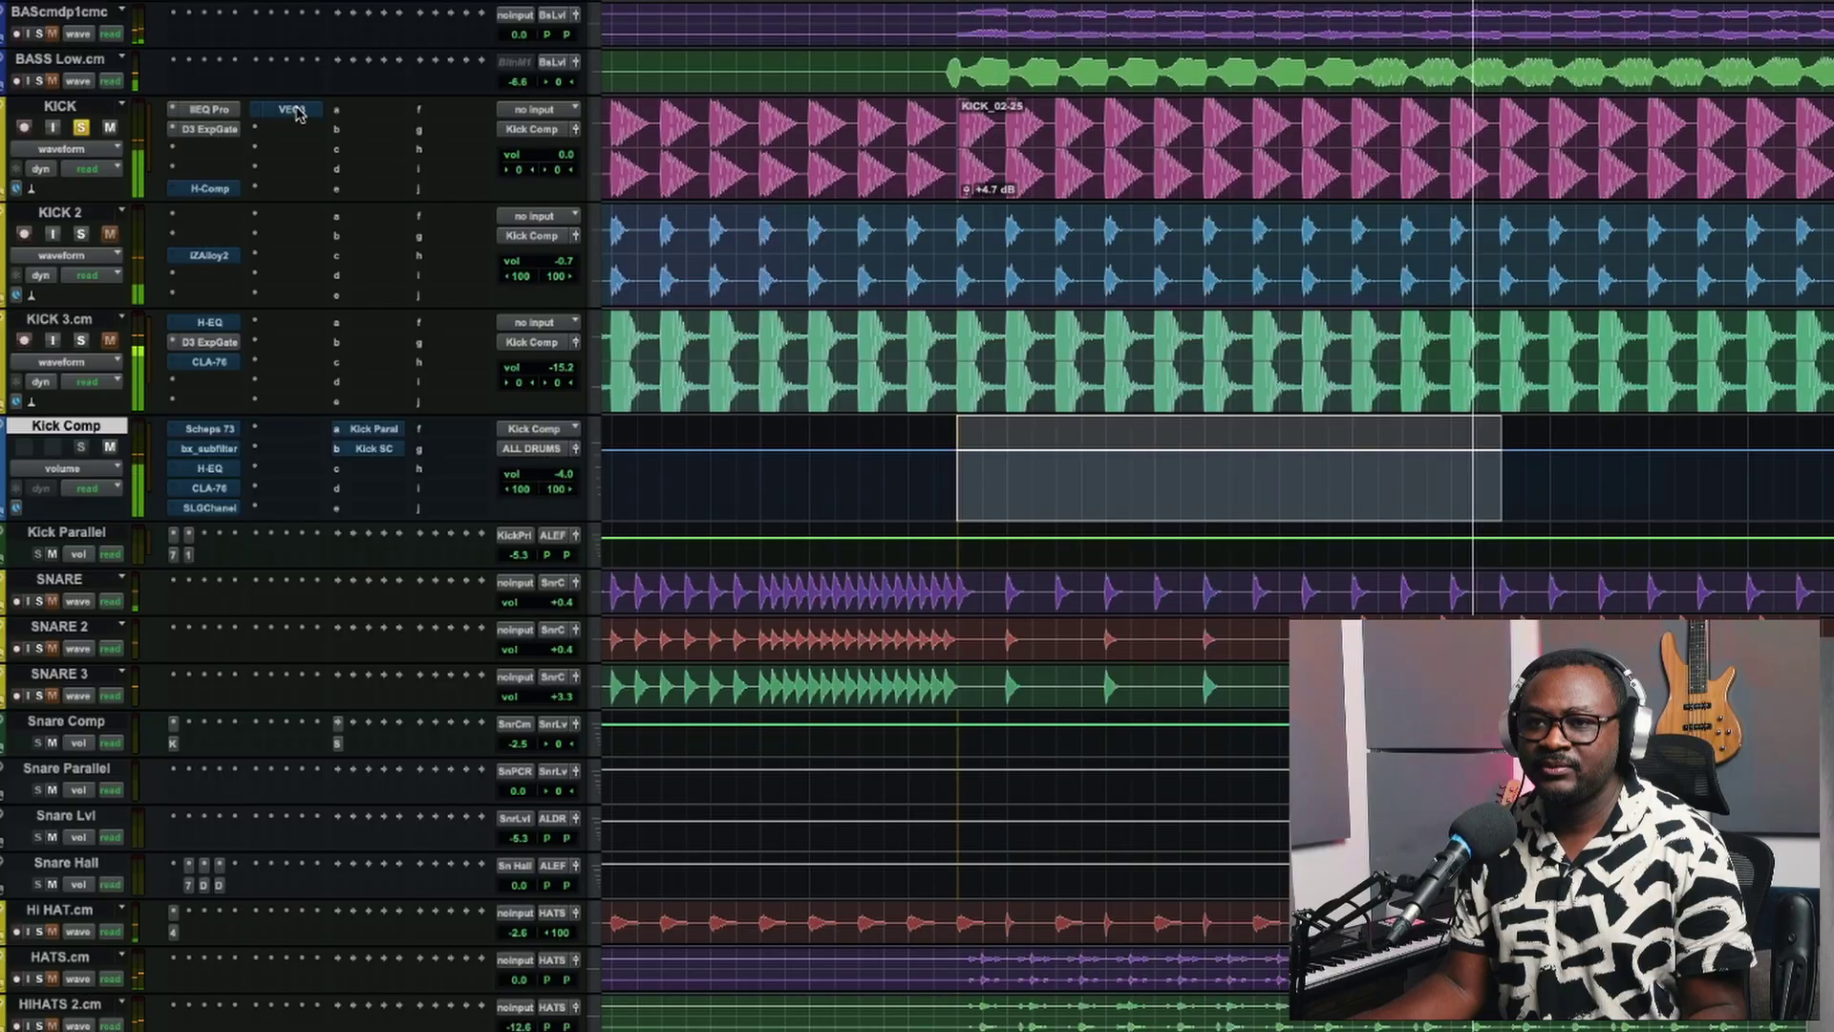
left_click(291, 110)
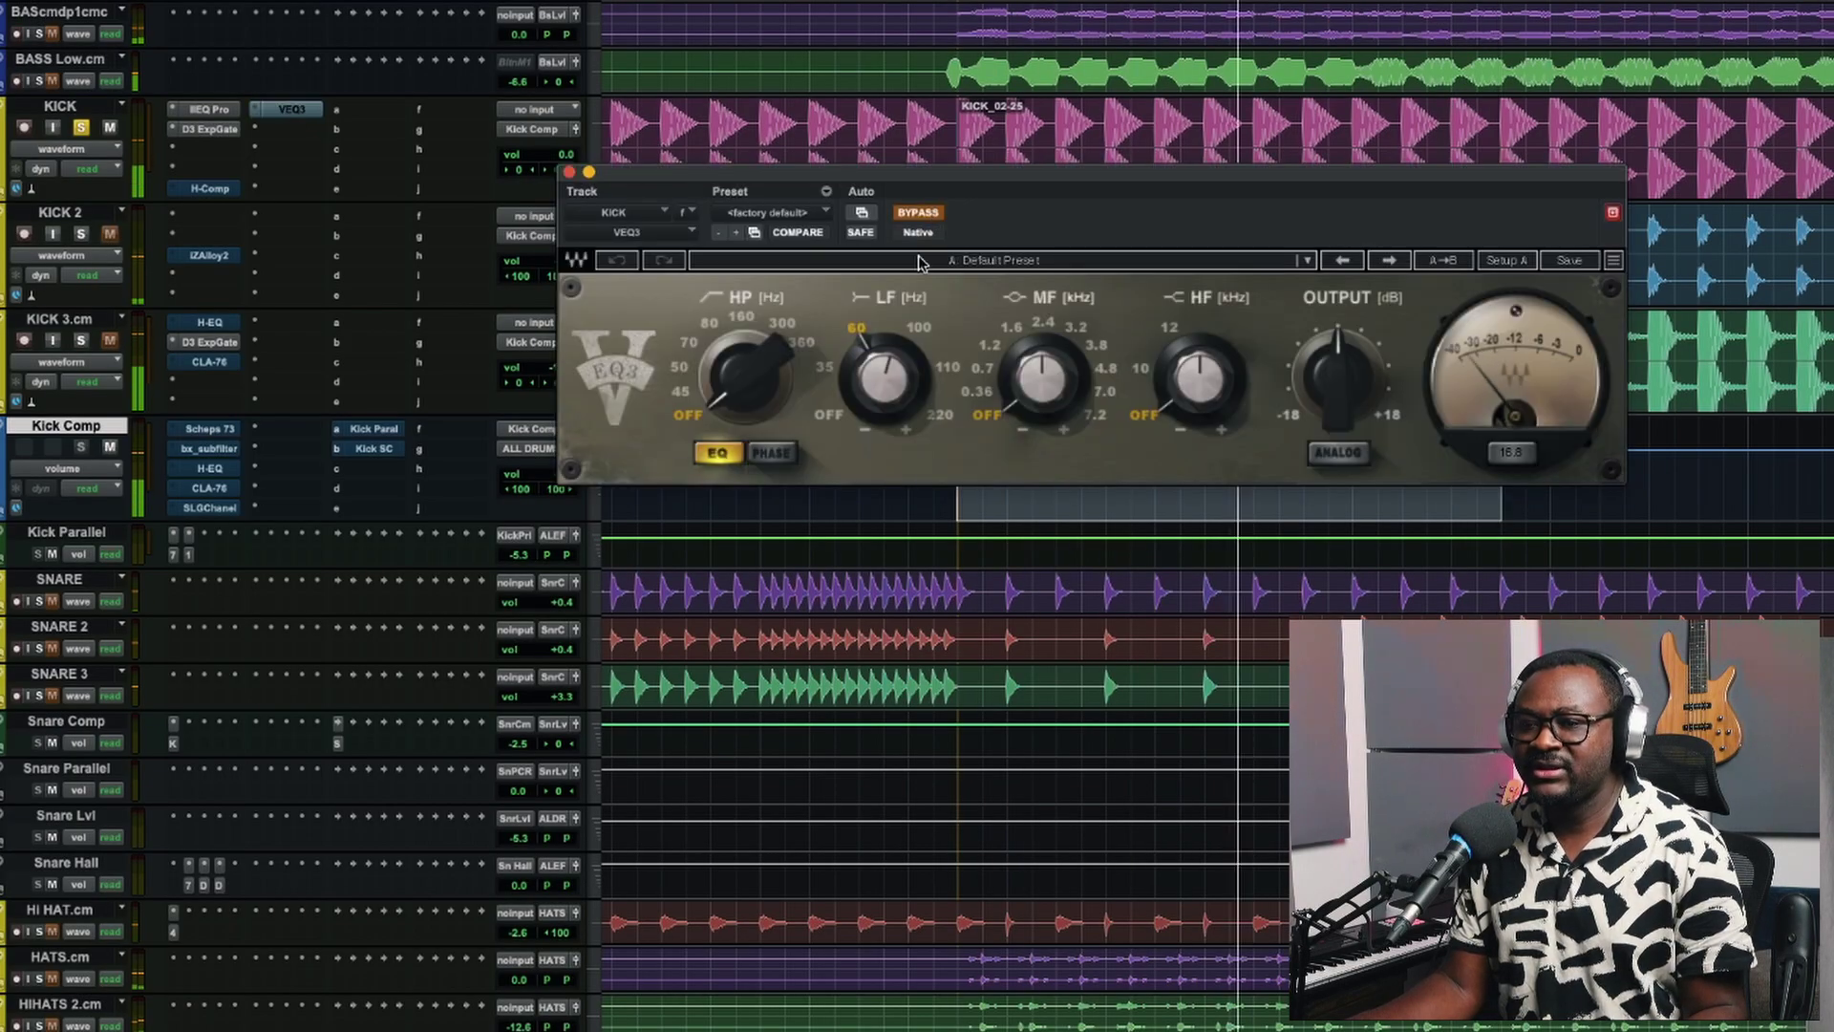
left_click(912, 215)
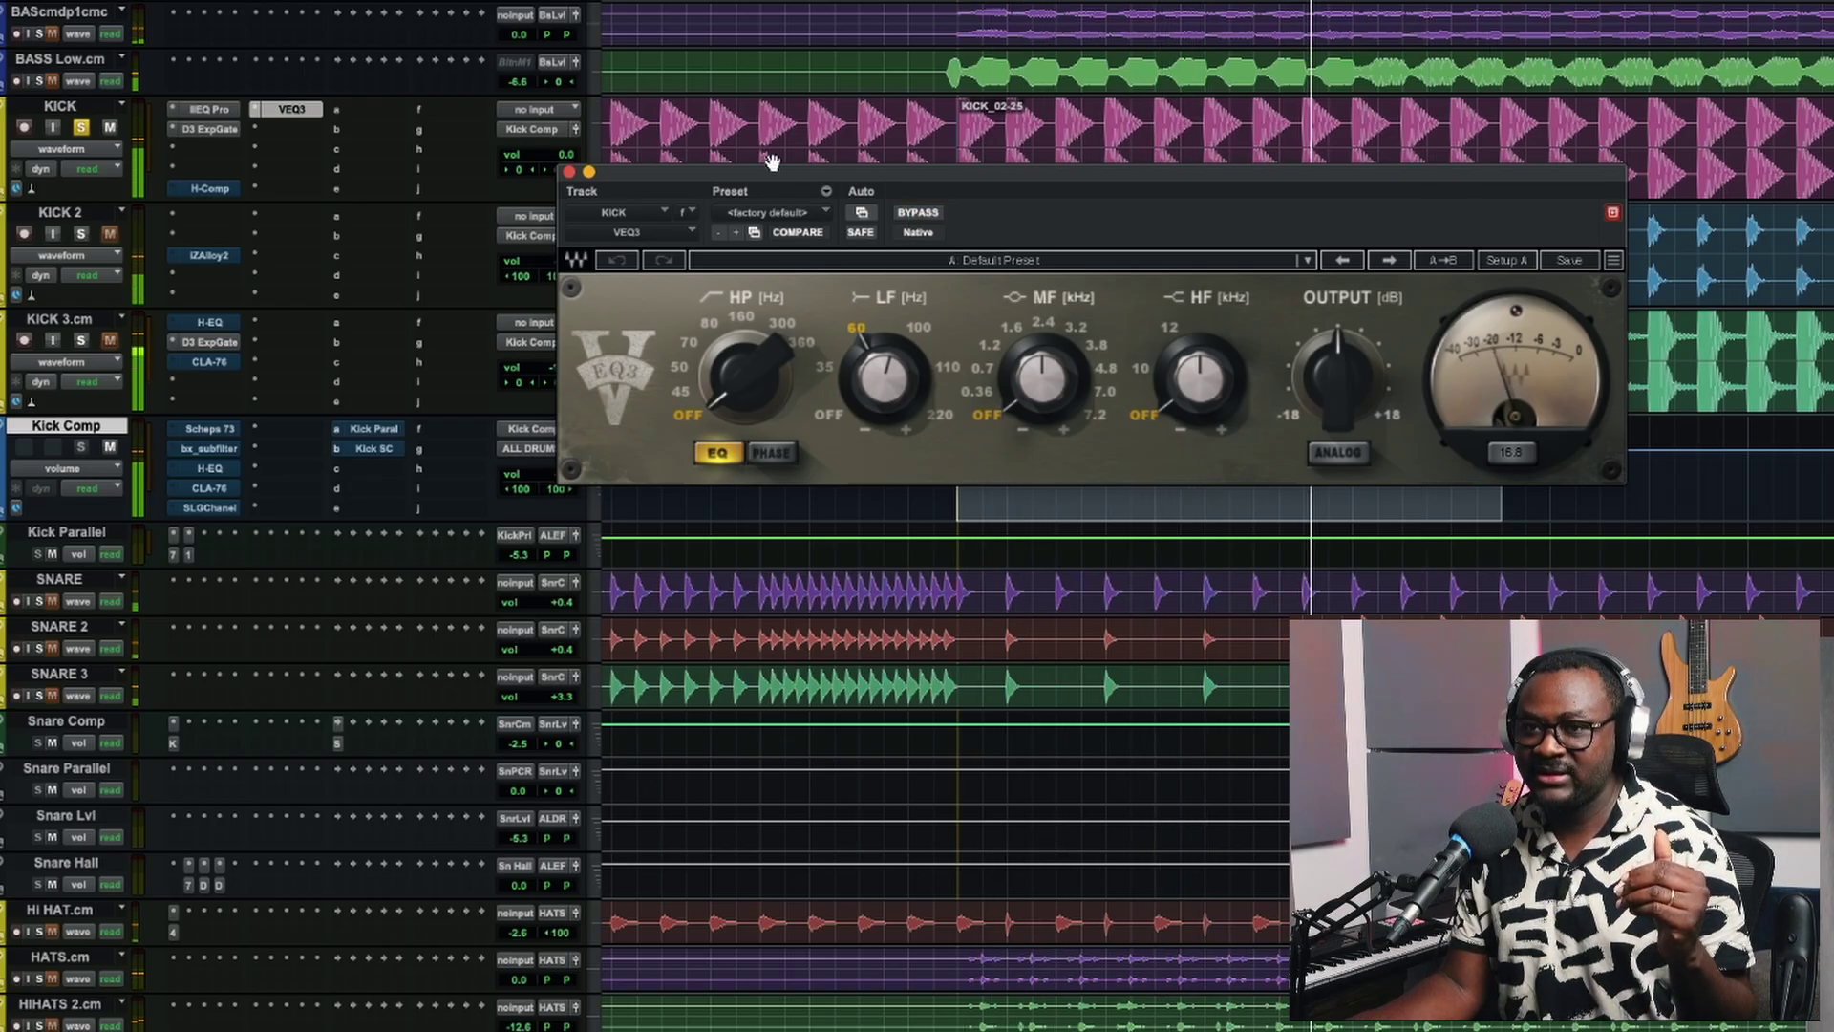
Open the H-Comp compressor on the KICK track and take it out of bypass
left_click(211, 188)
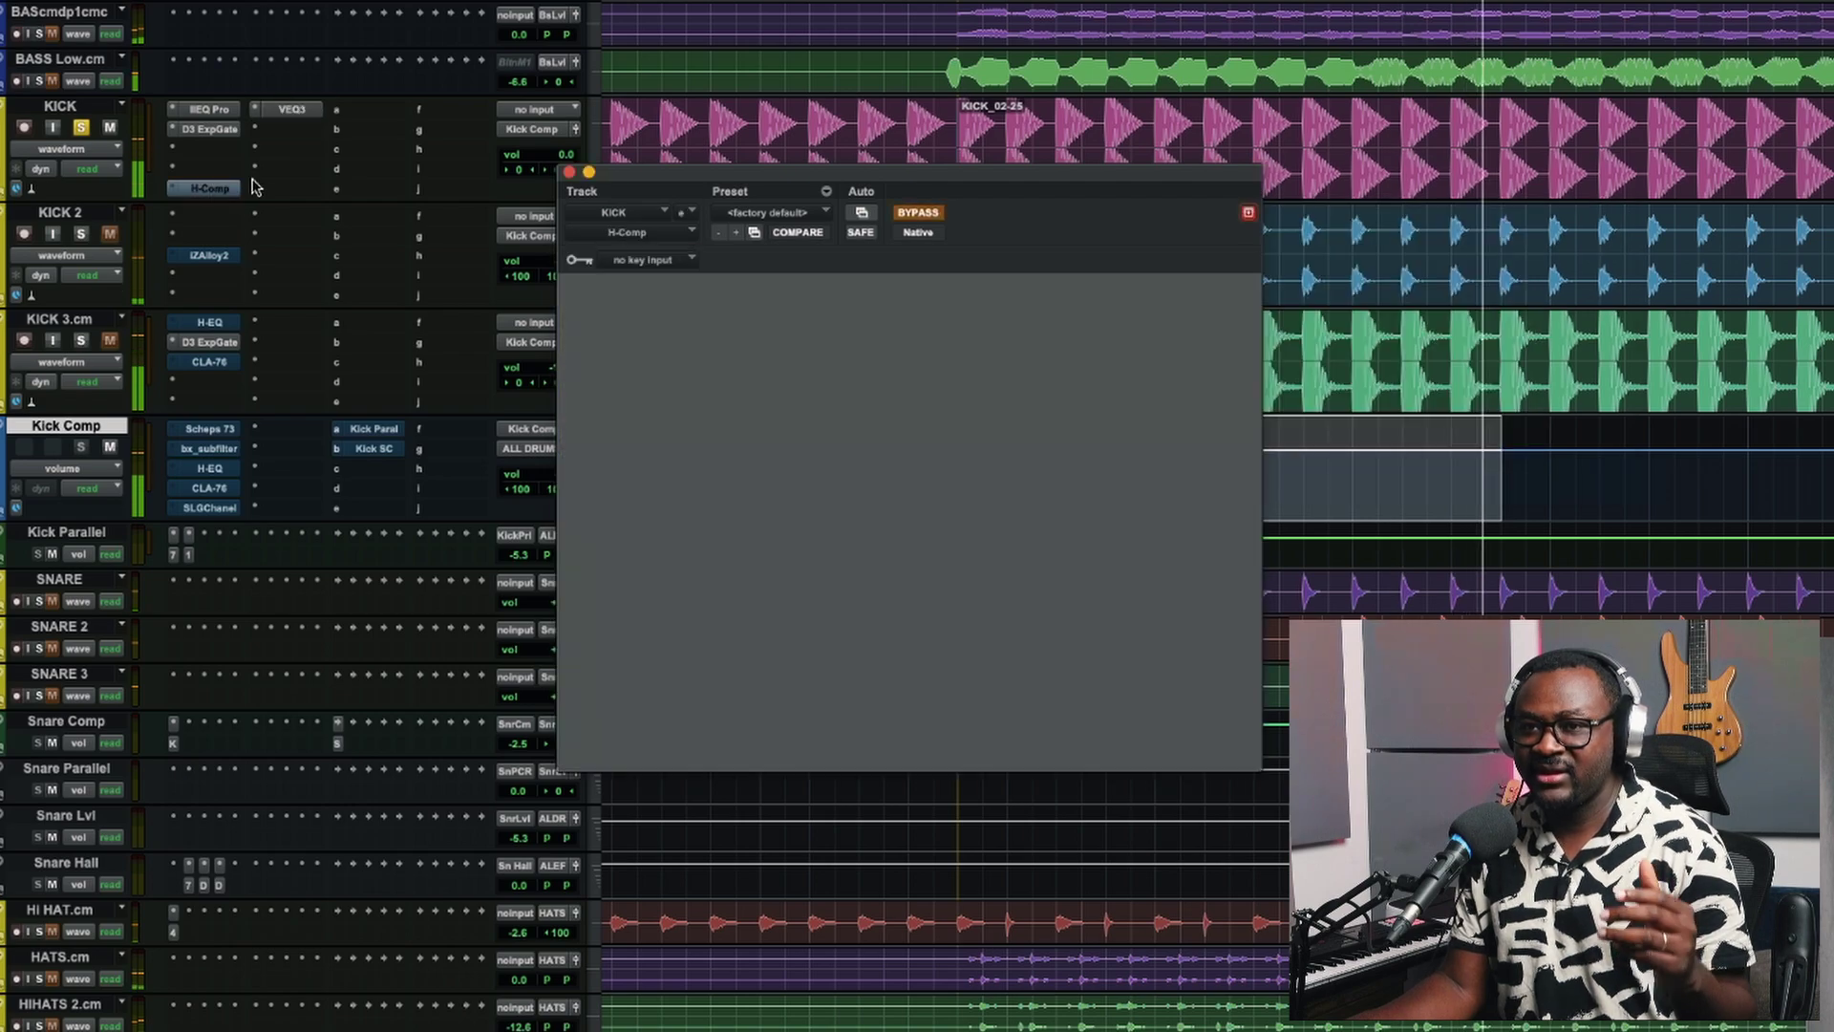
left_click(920, 216)
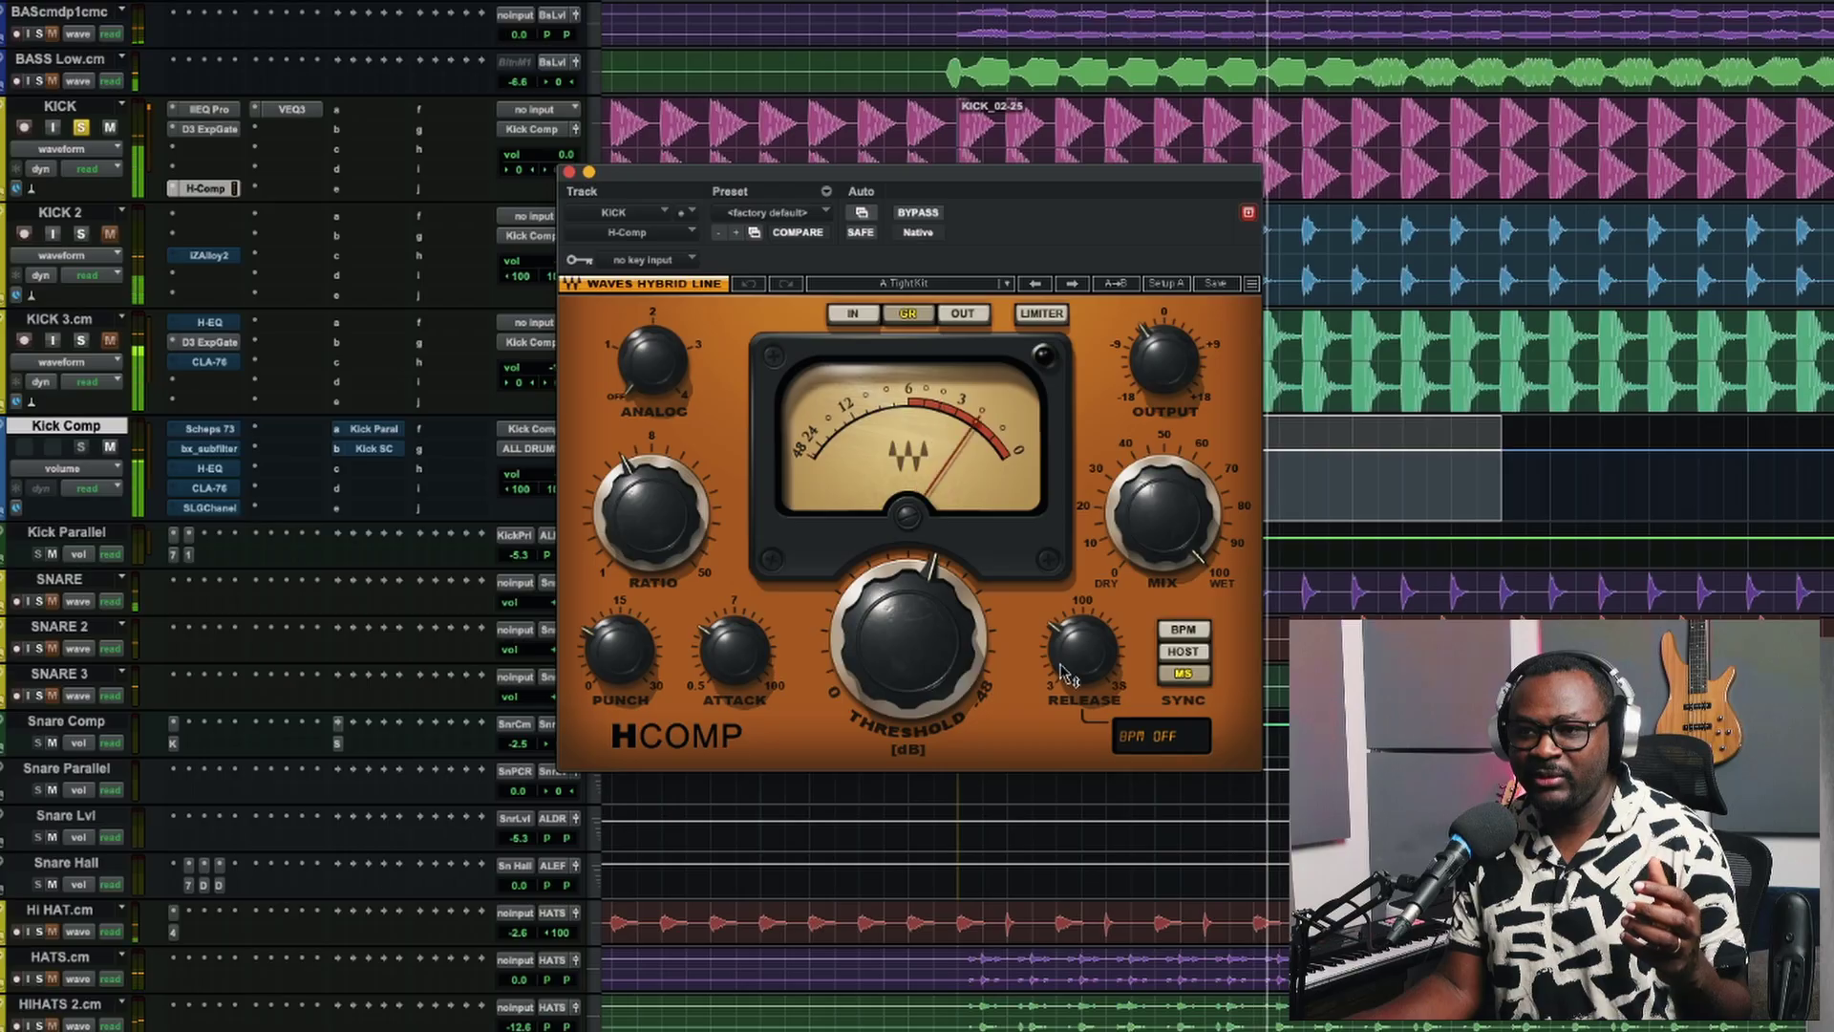
Try a slower attack and a lower threshold on the KICK track's H-Comp, and undo both changes
mouse_move(723, 668)
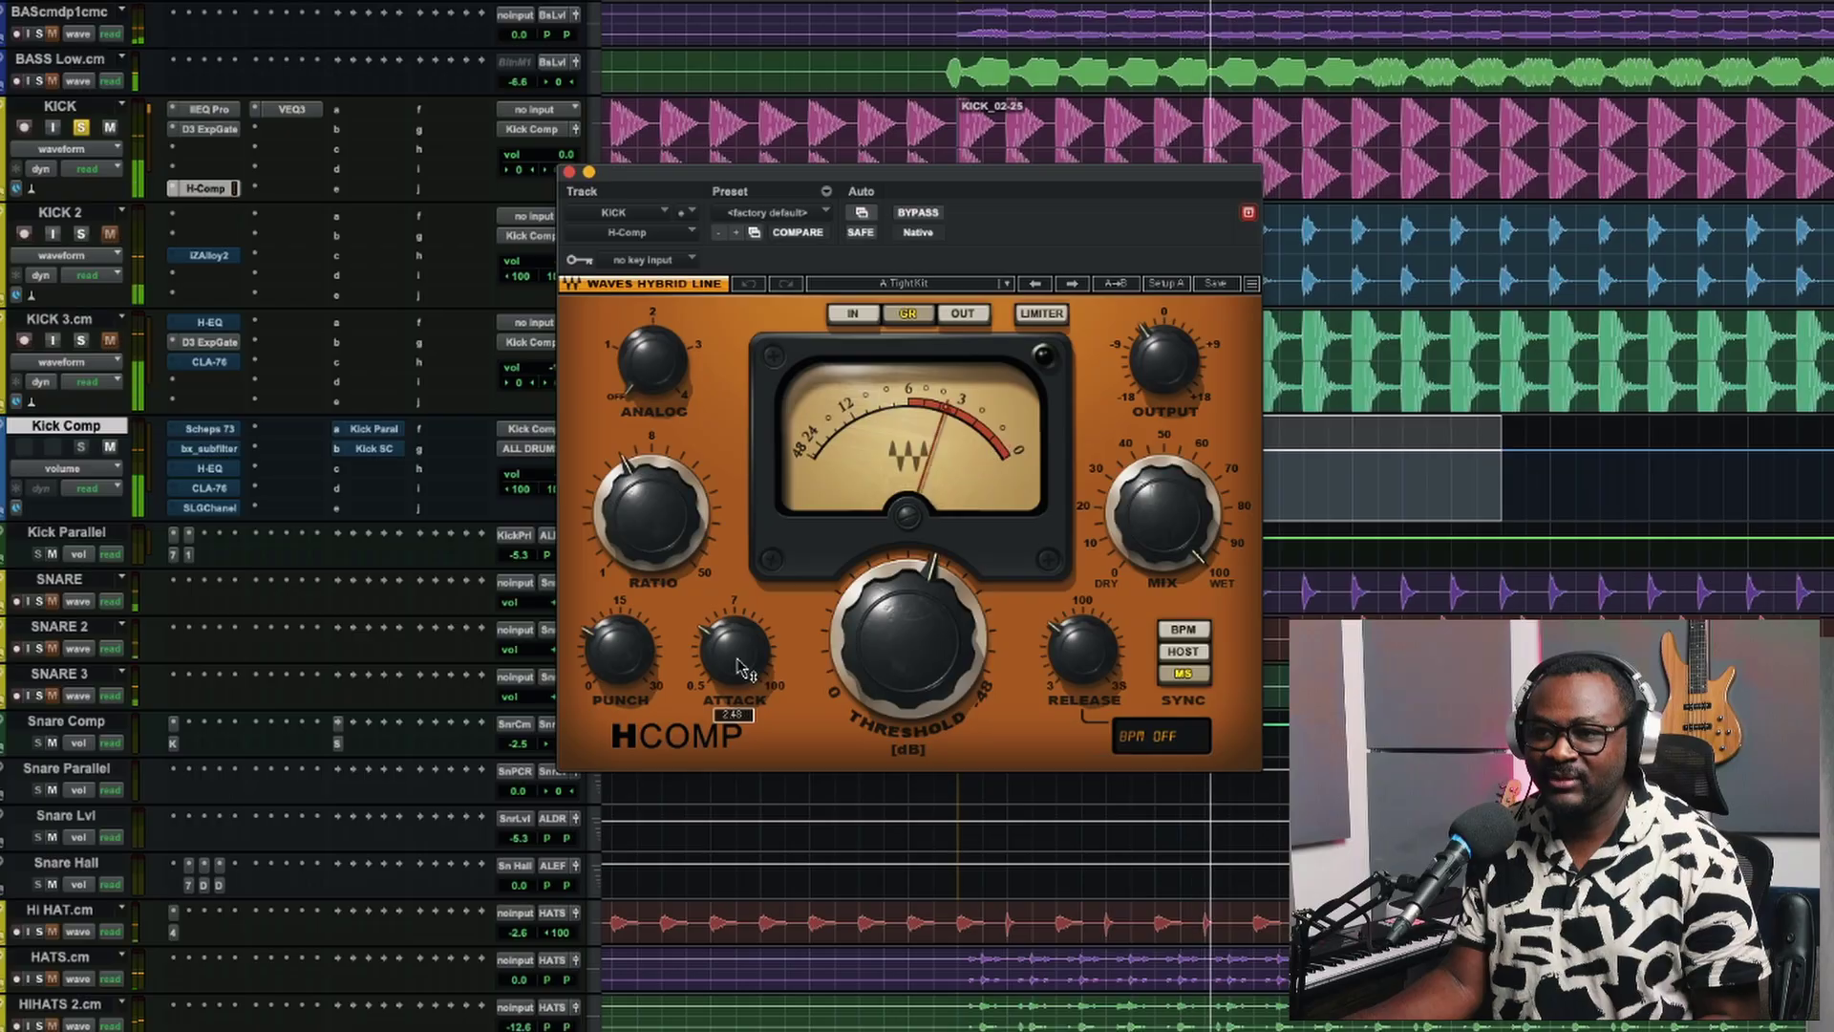
mouse_move(742, 667)
left_mouse_down()
mouse_move(743, 617)
mouse_move(734, 658)
left_mouse_up()
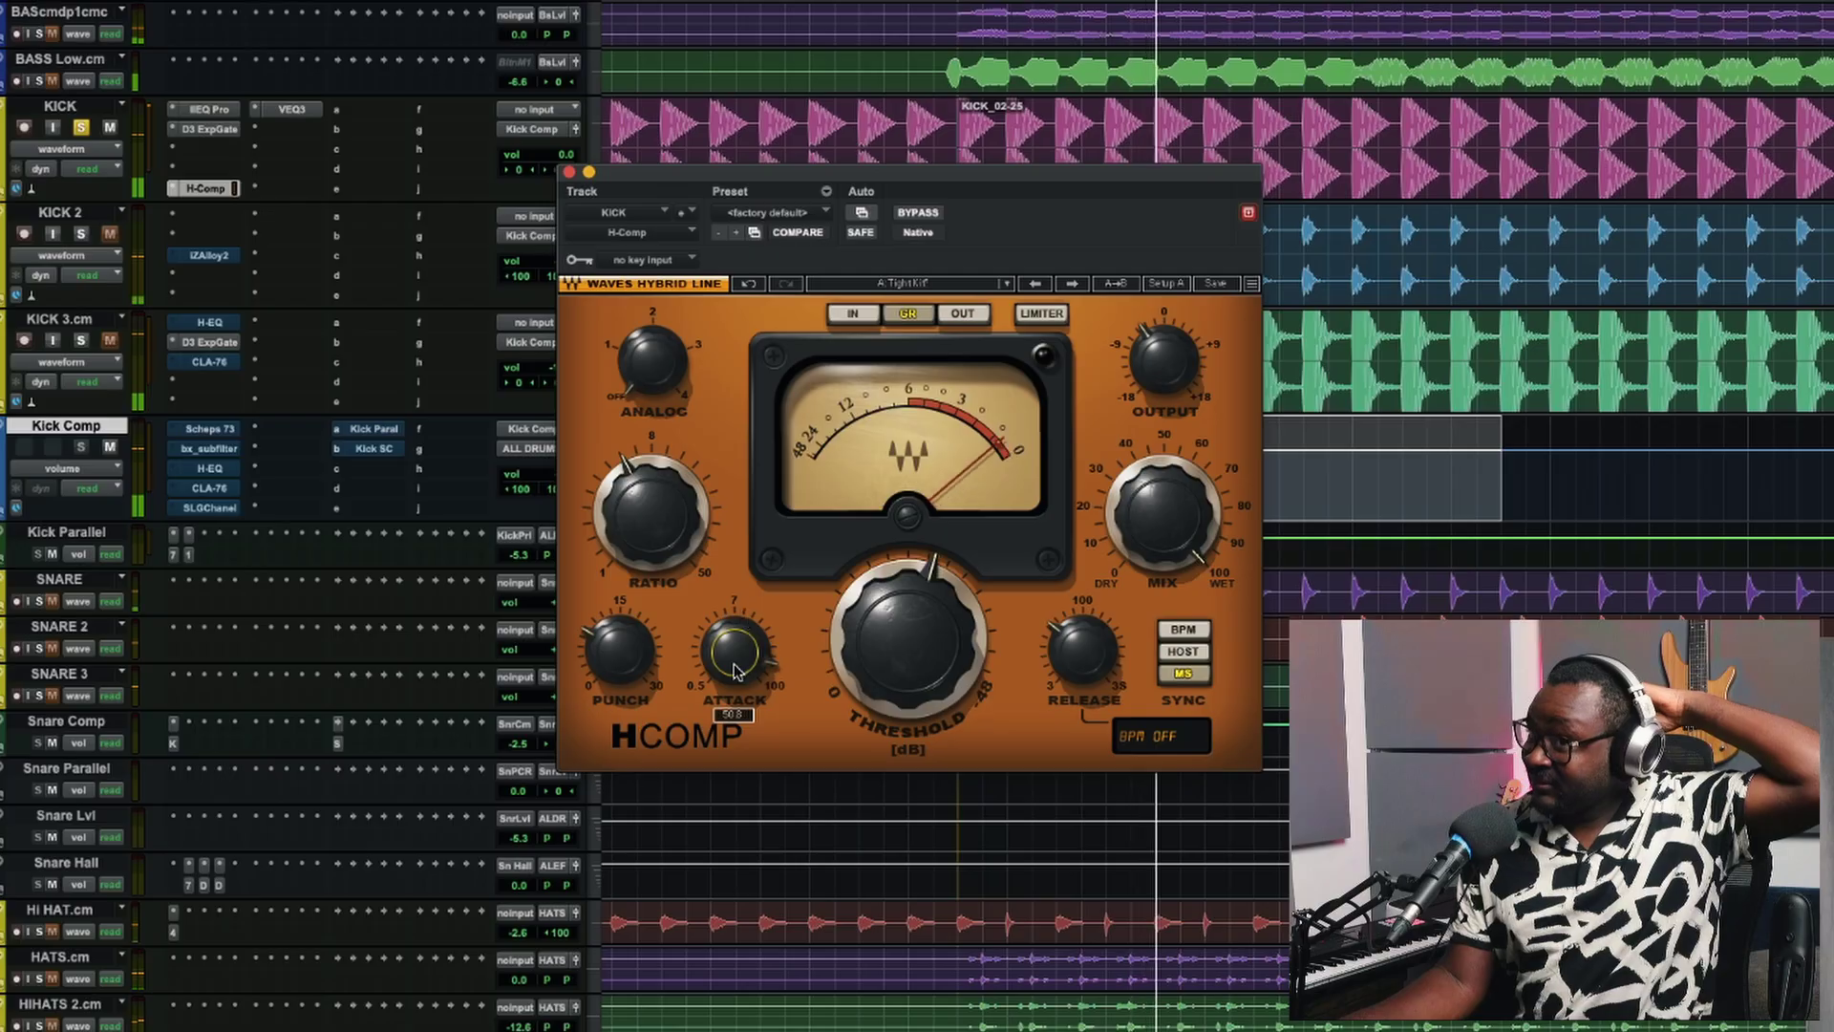
mouse_move(931, 616)
left_mouse_down()
mouse_move(931, 579)
mouse_move(924, 601)
left_mouse_up()
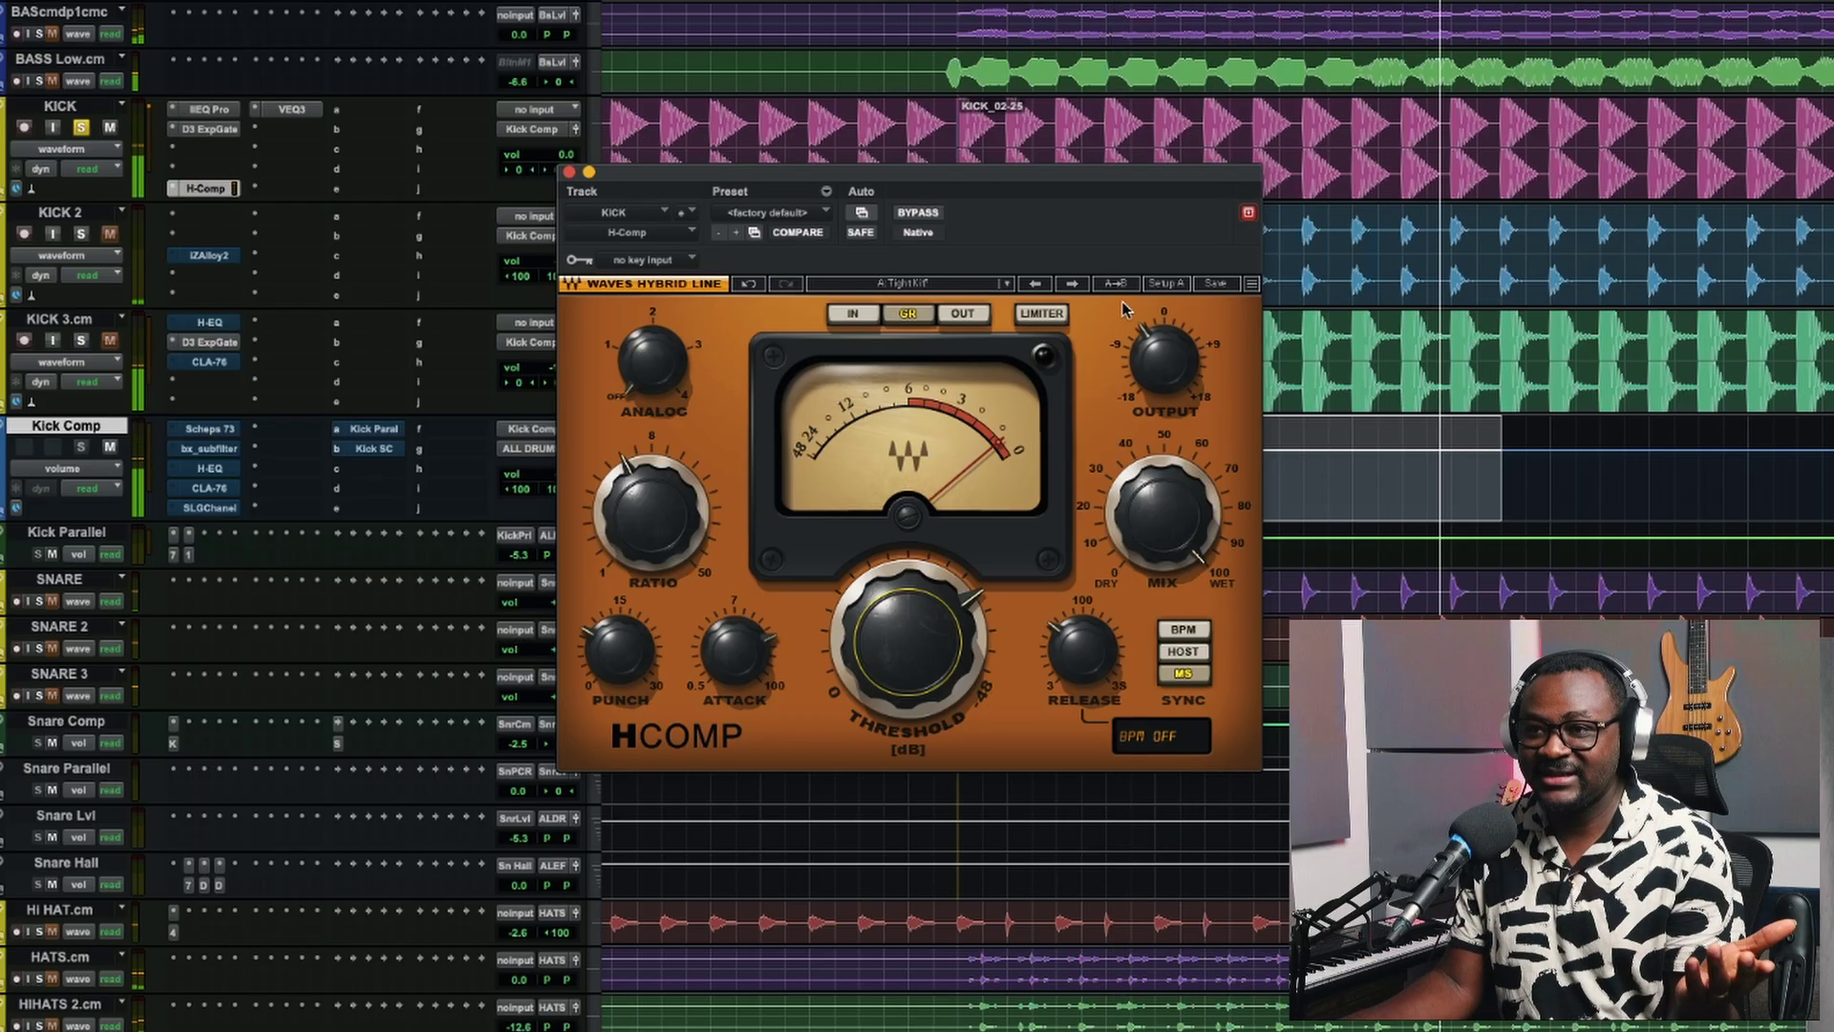
left_click(749, 286)
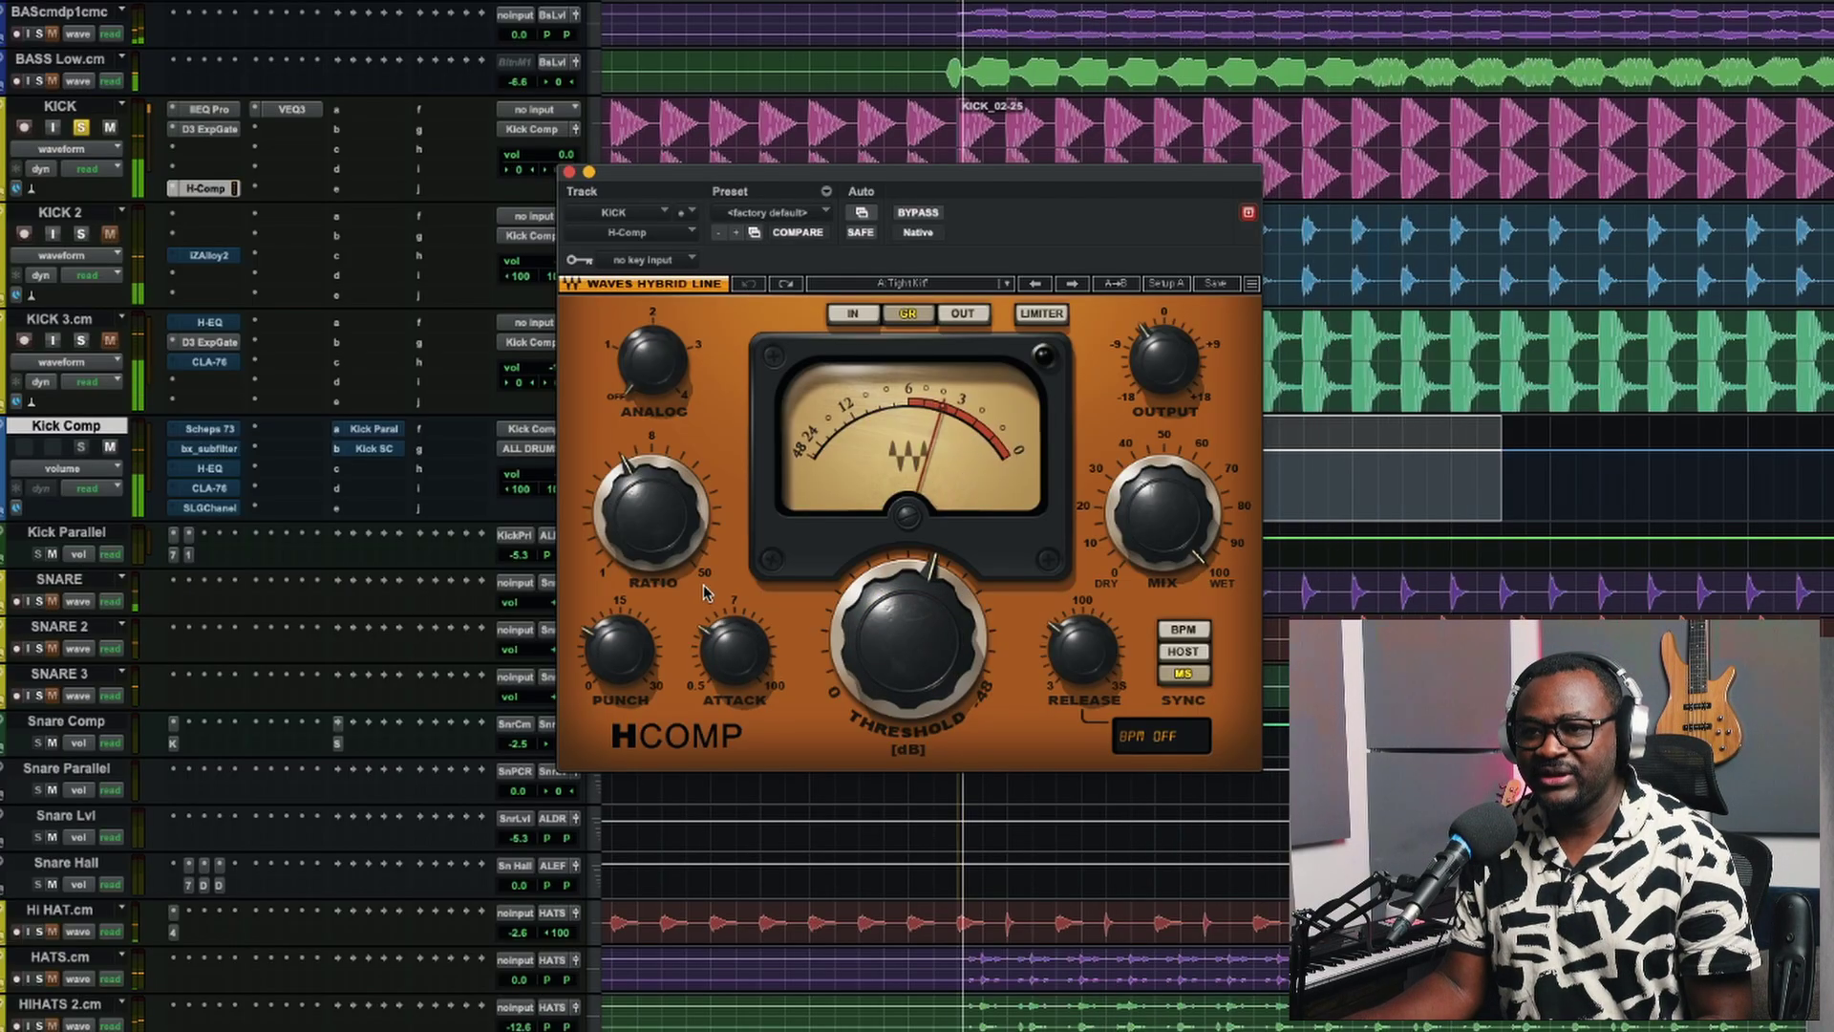
Sweep the H-Comp's punch up to 30 and settle it at about 7.8
left_click(626, 661)
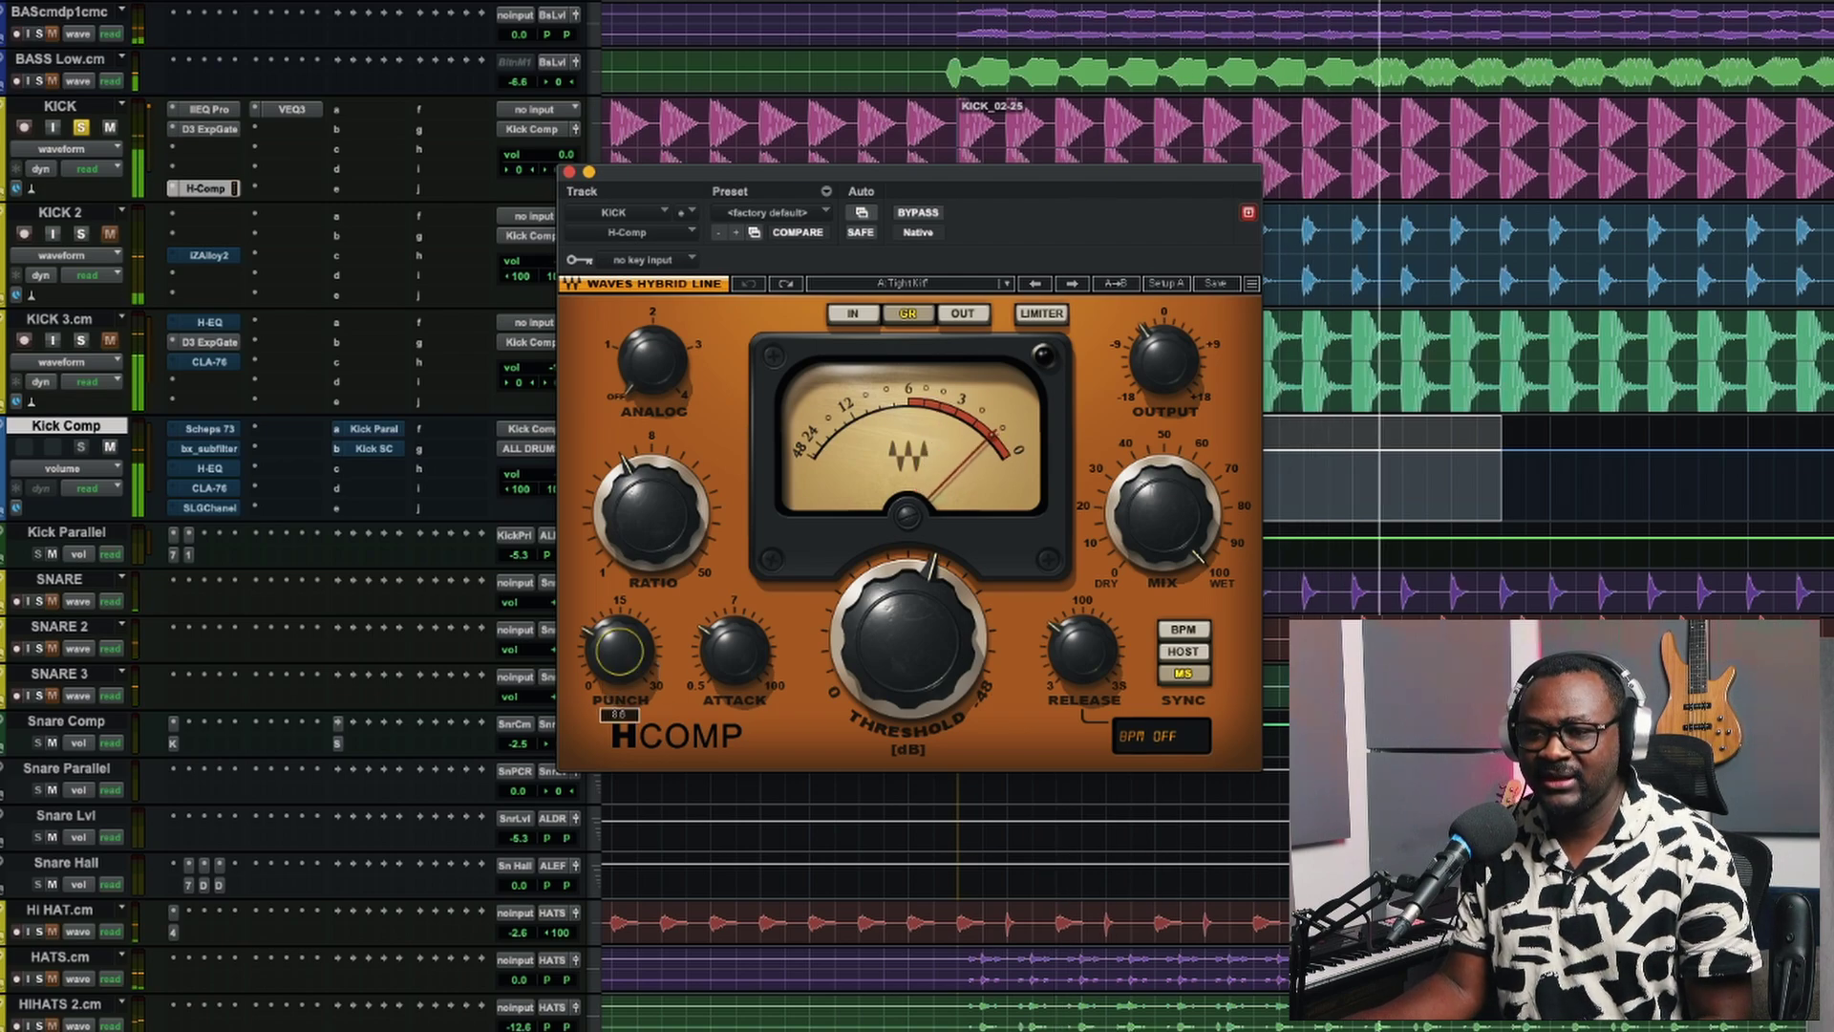
left_click_drag(627, 661, 626, 554)
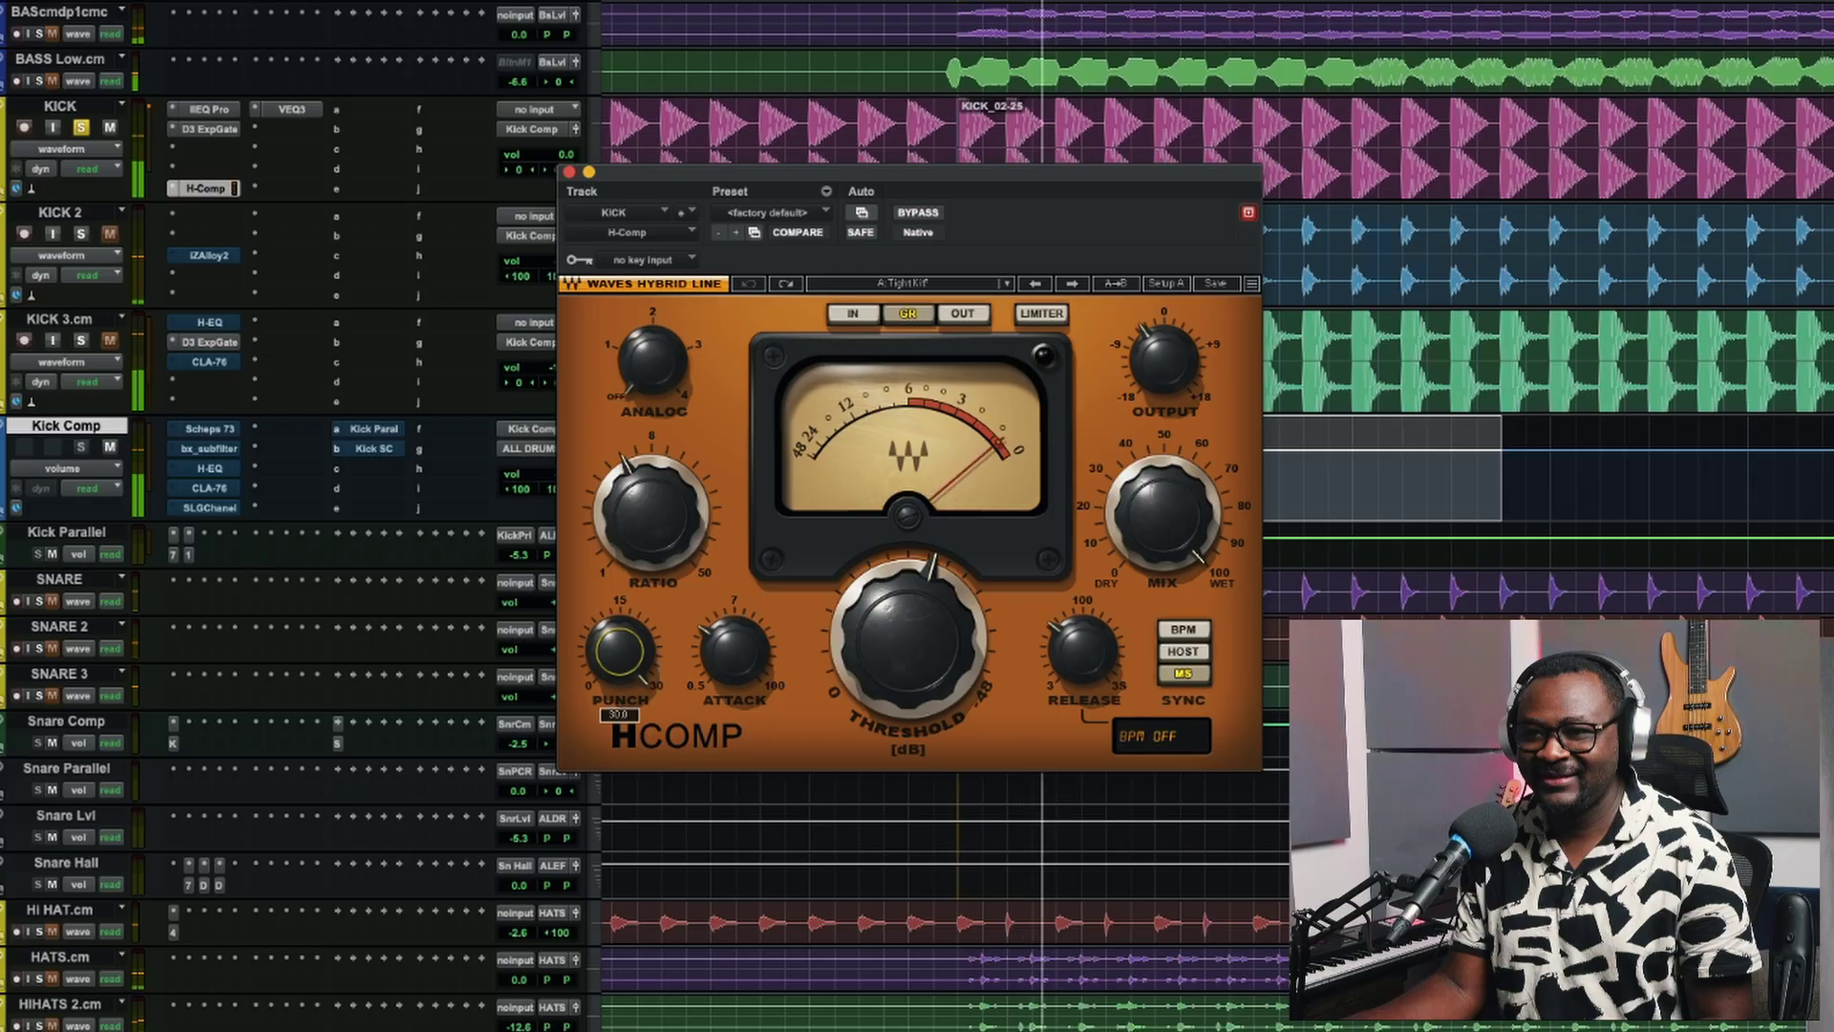
left_click_drag(625, 659, 625, 634)
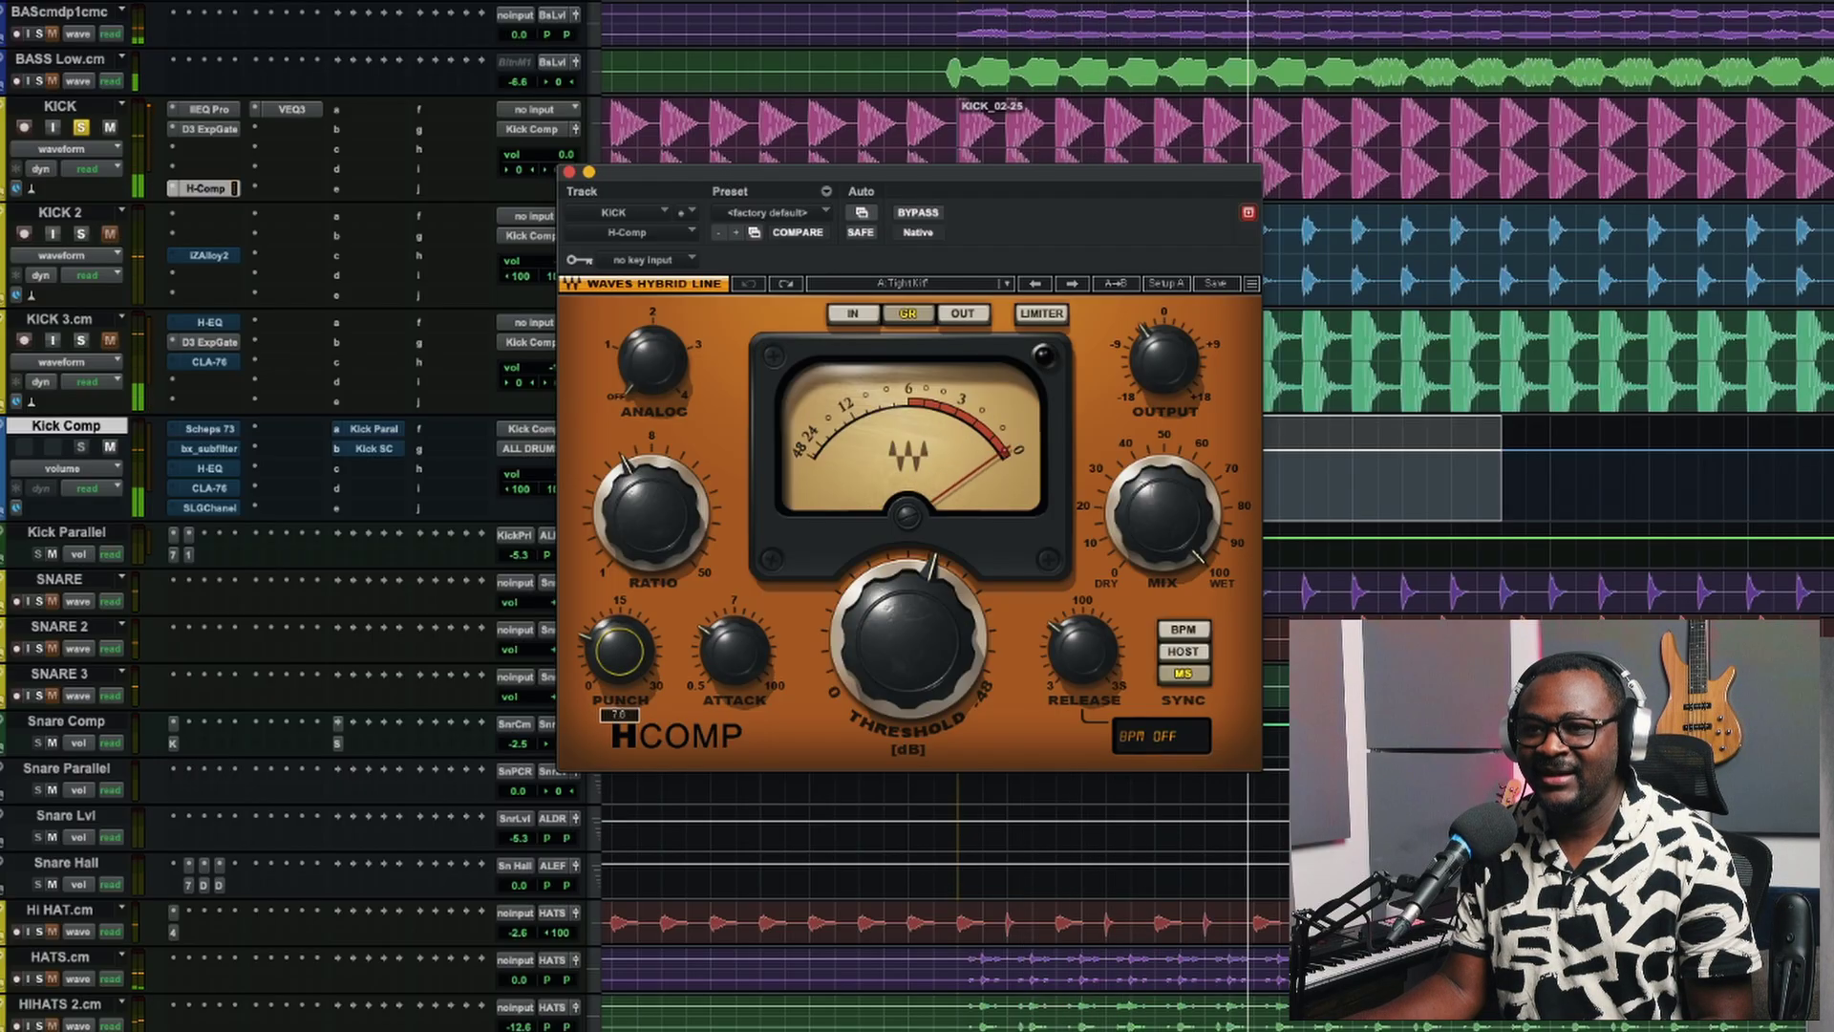
Compare the KICK track with the H-Comp bypassed and active, leave it active and close the compressor
left_click(920, 213)
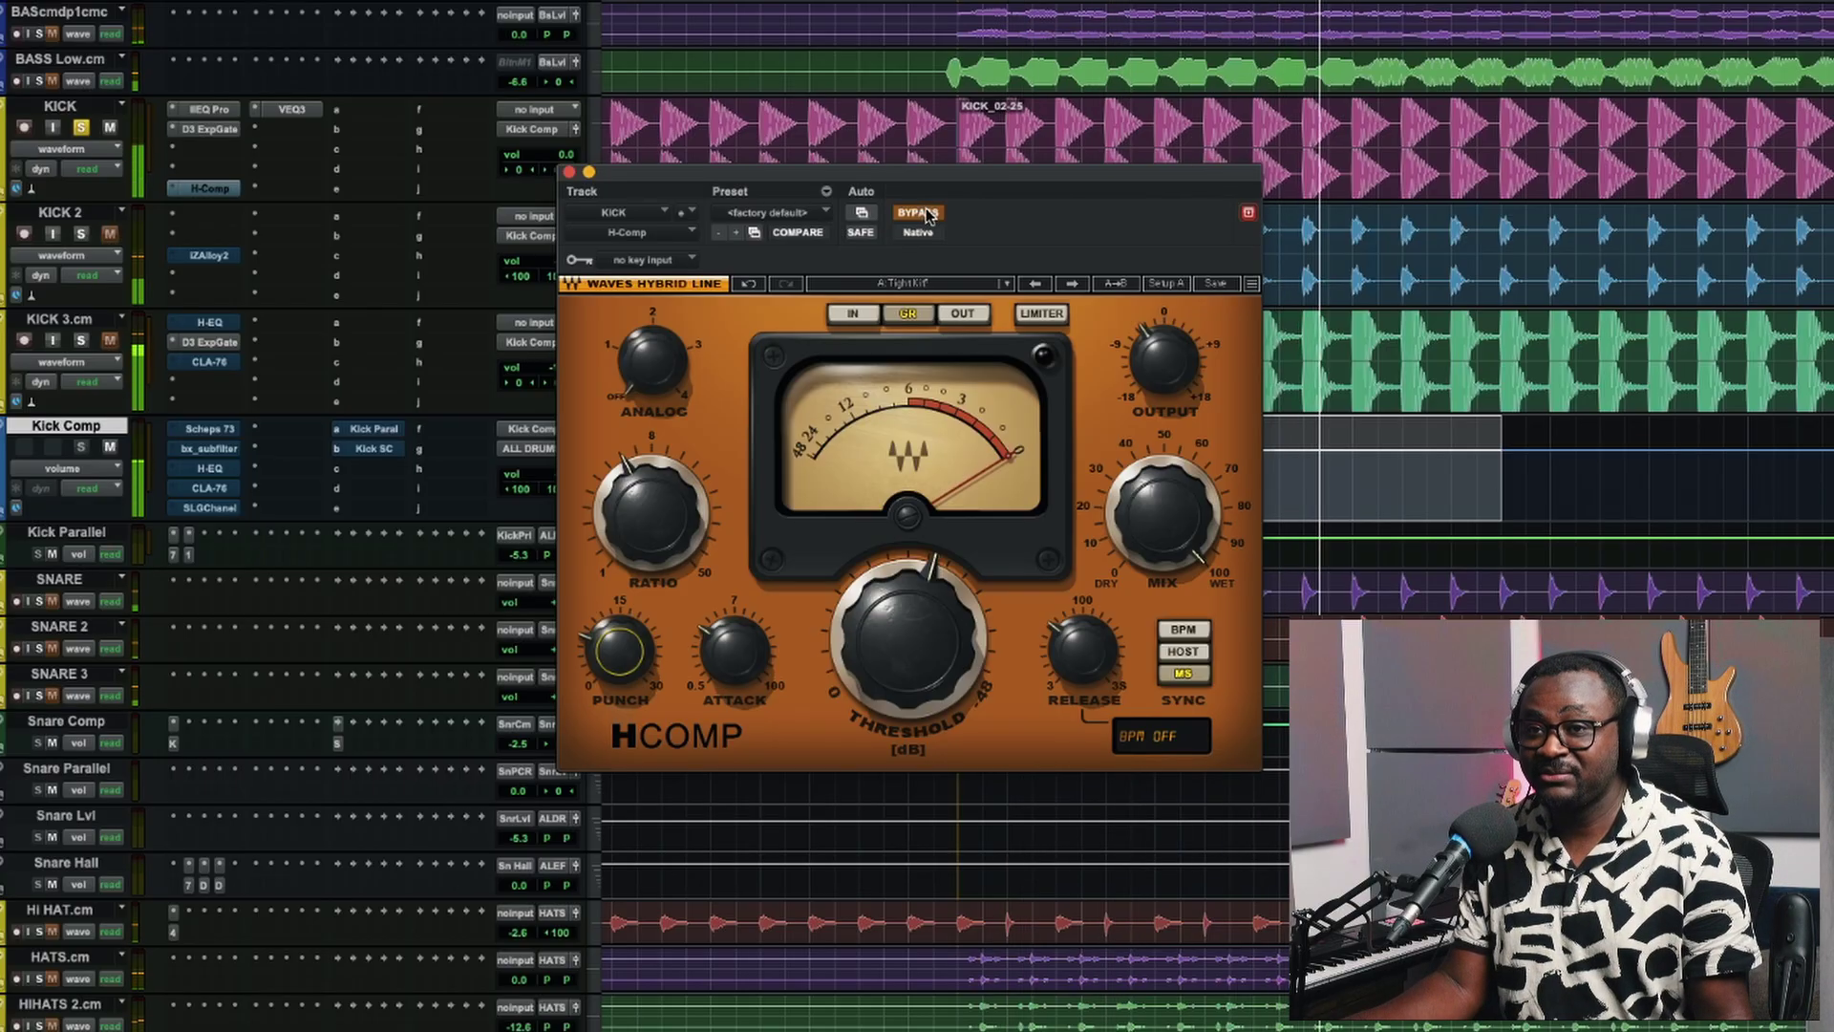
left_click(919, 213)
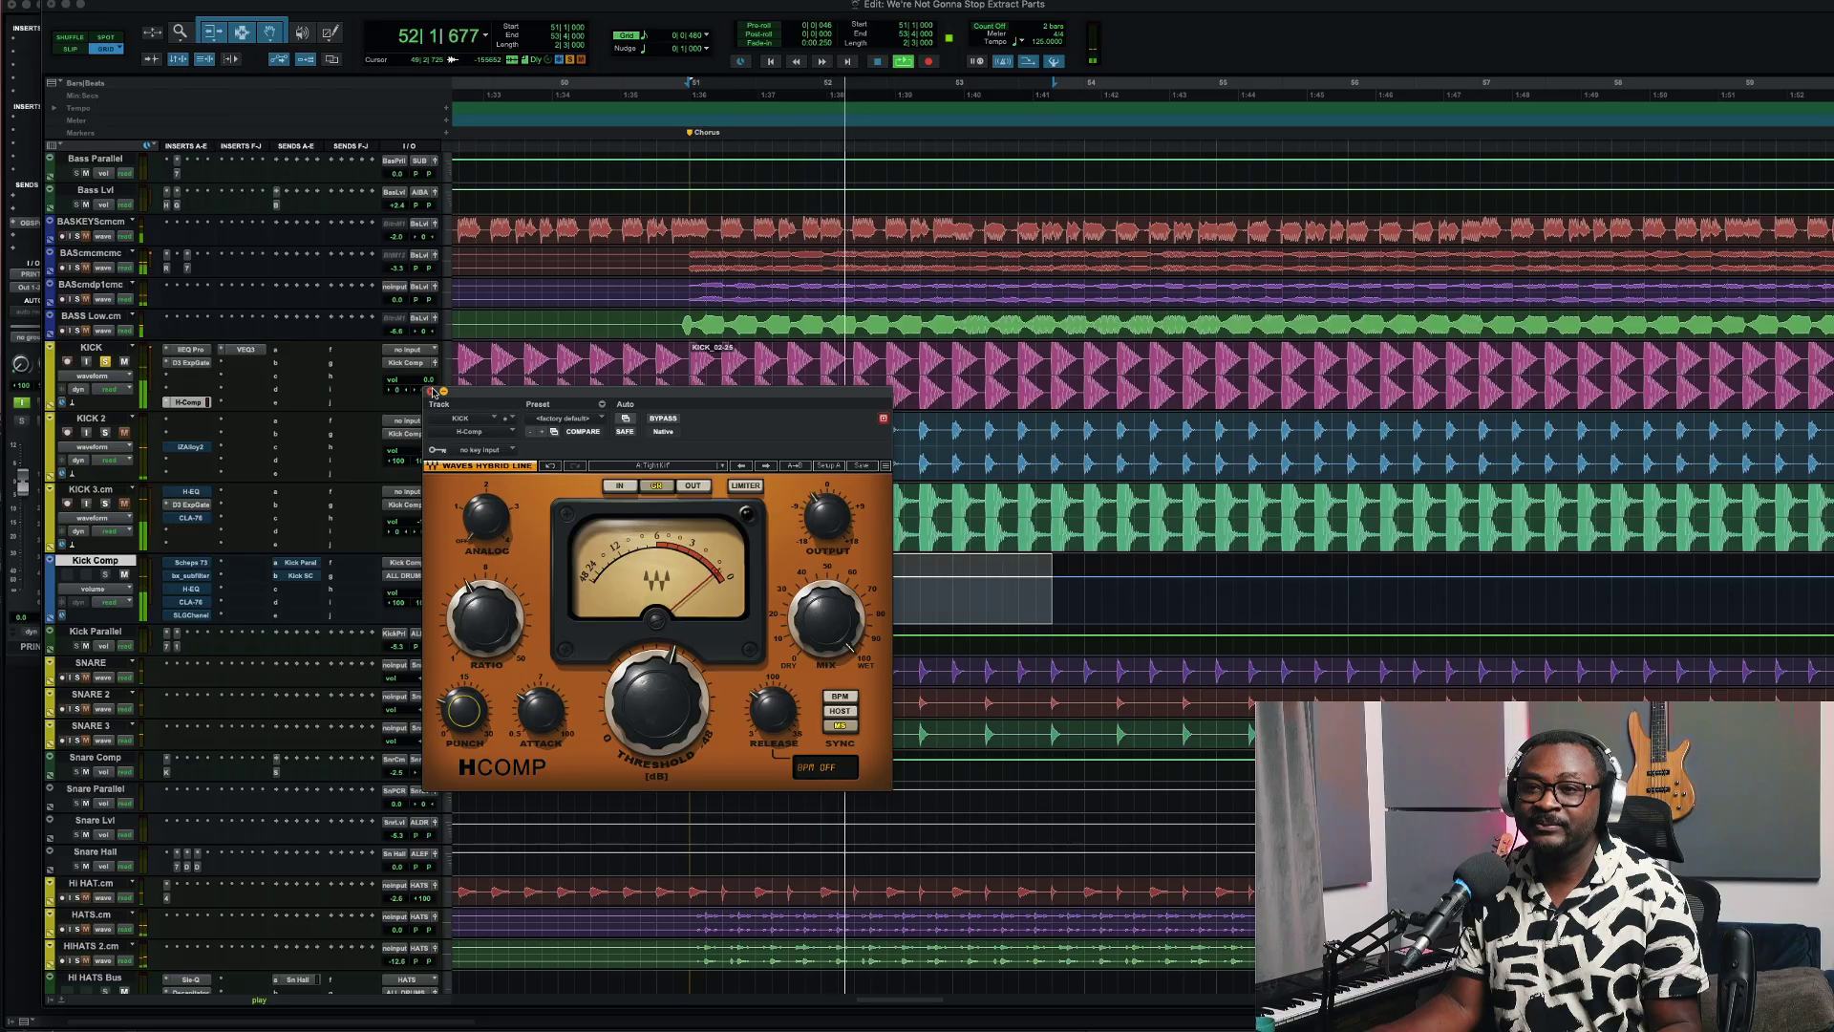
left_click(569, 172)
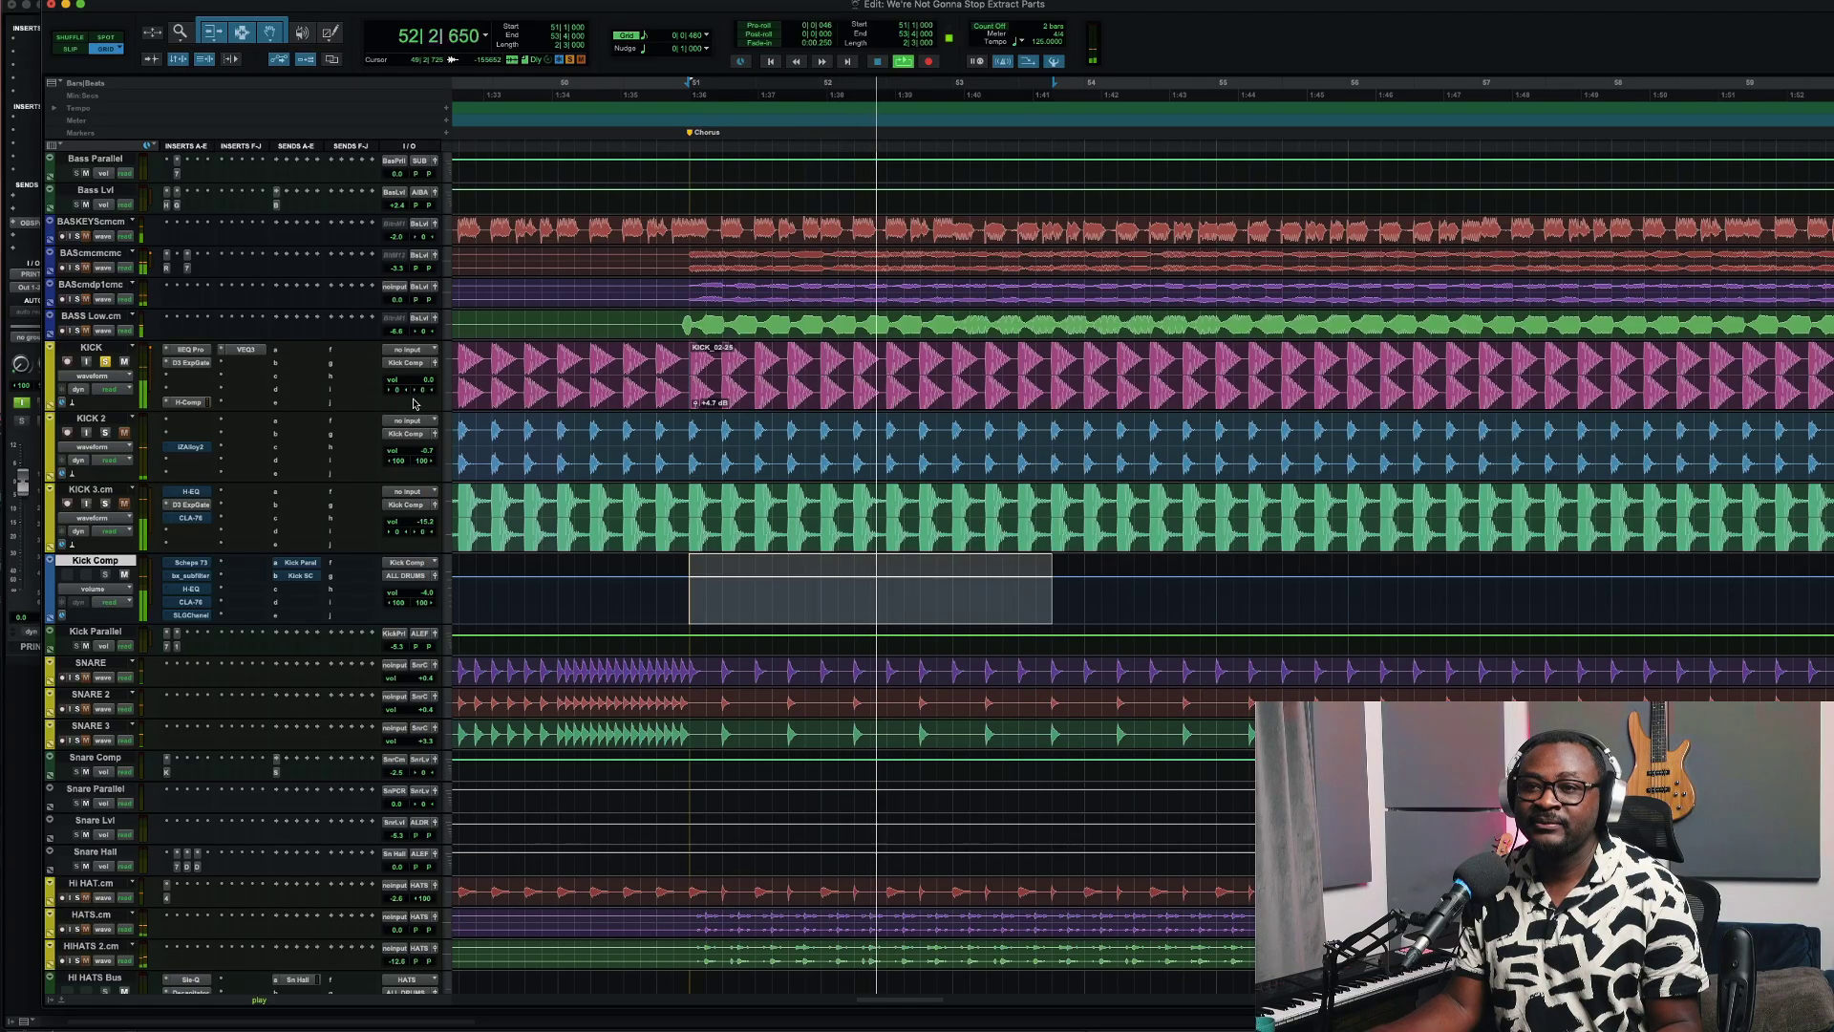
Solo KICK 2 in place of KICK, take its iZotope Alloy 2 out of bypass and dismiss the preset manager
left_click(105, 433)
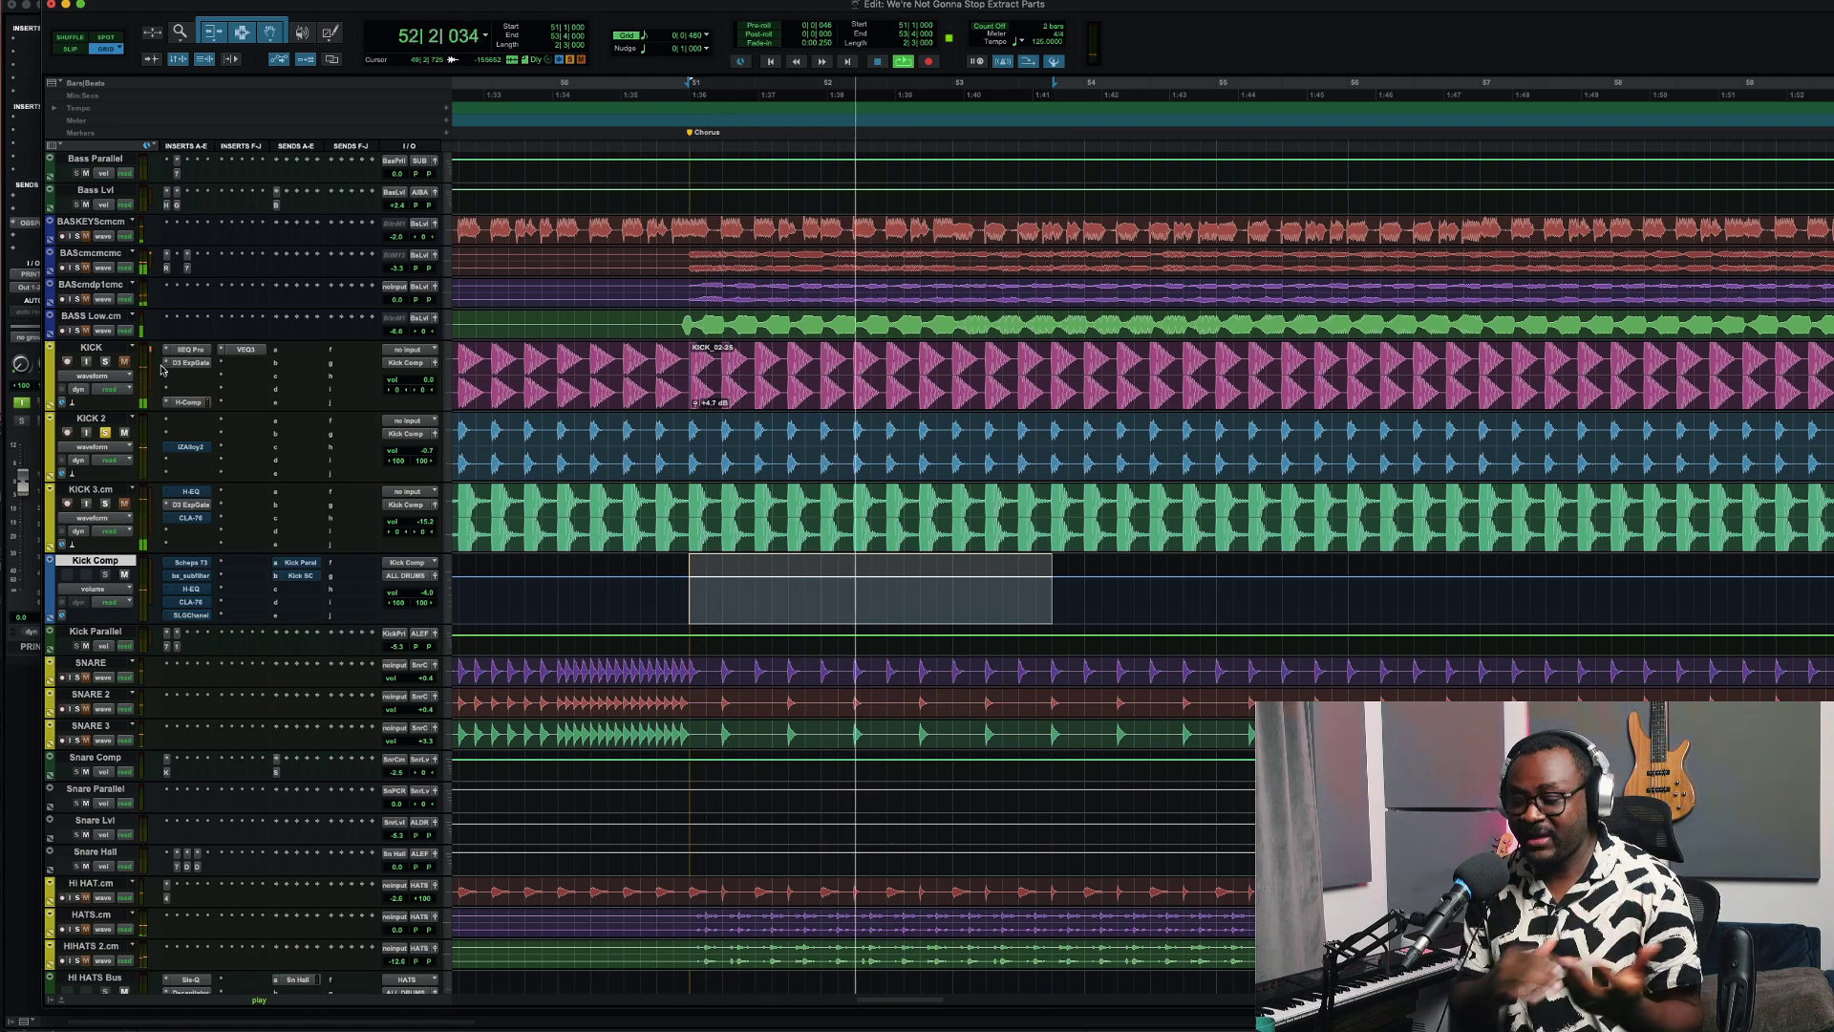
left_click(106, 362)
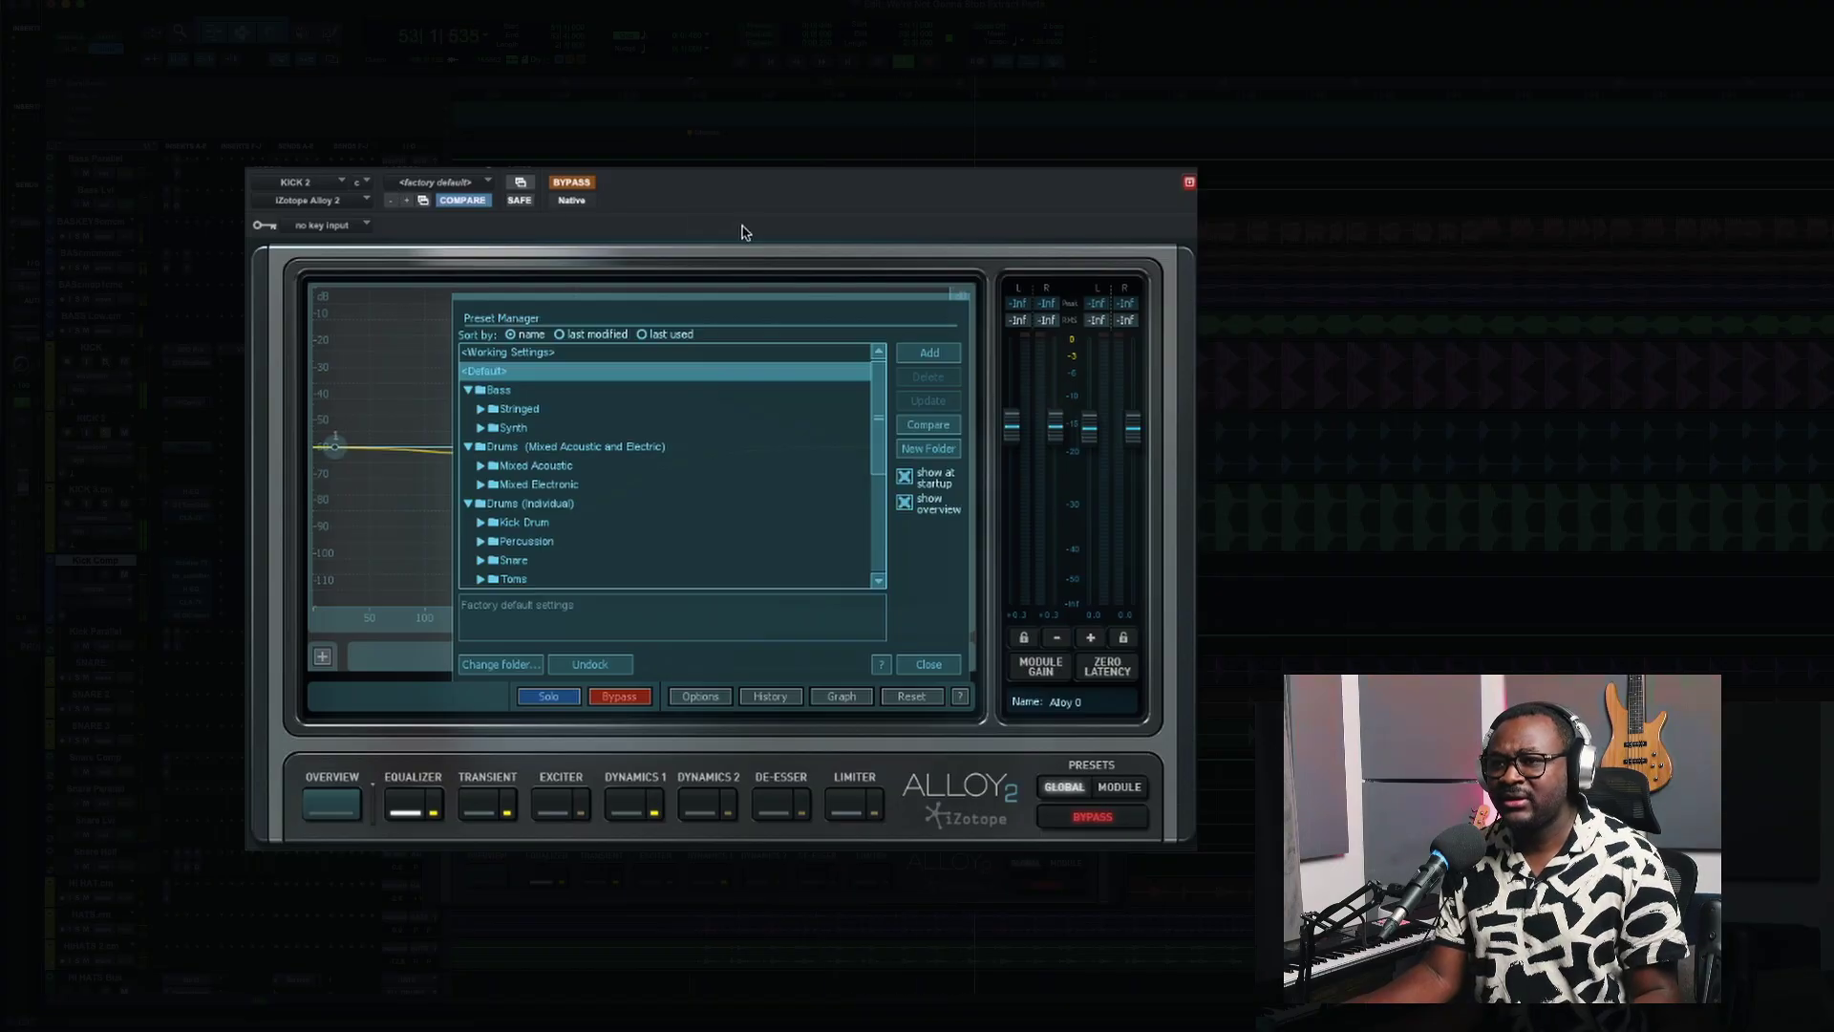
left_click(575, 187)
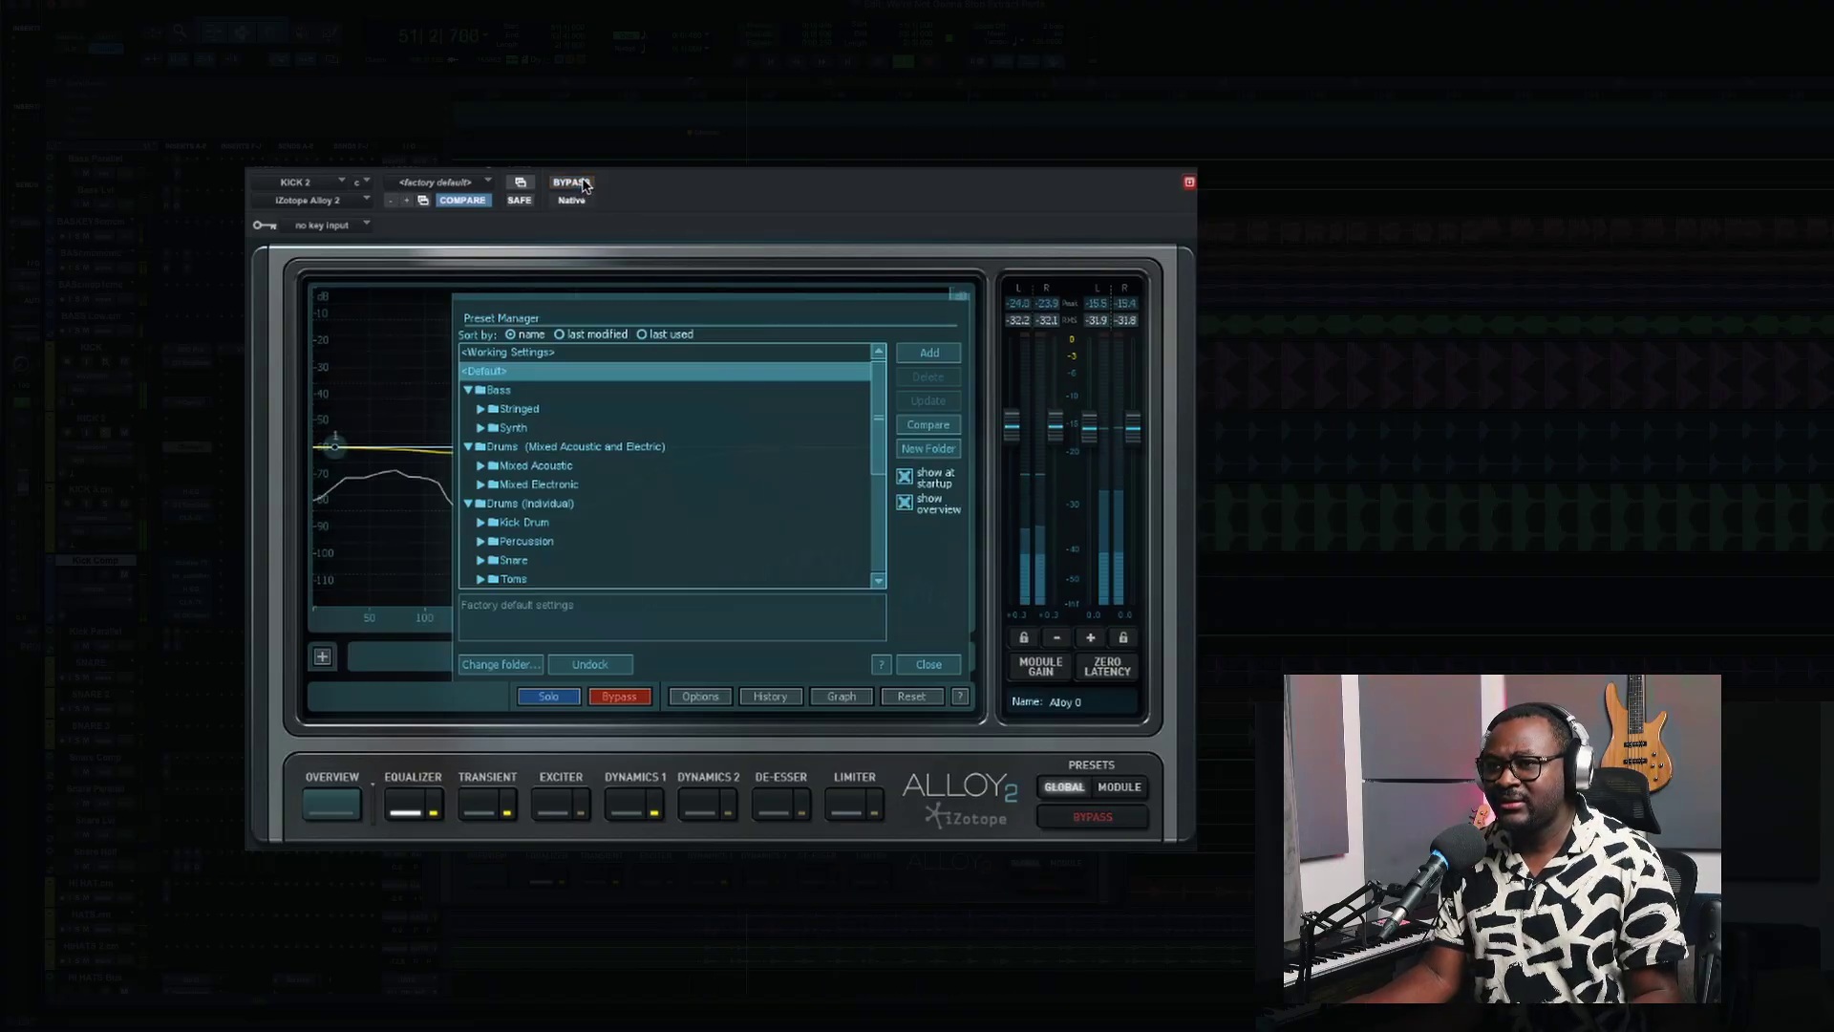
left_click(926, 664)
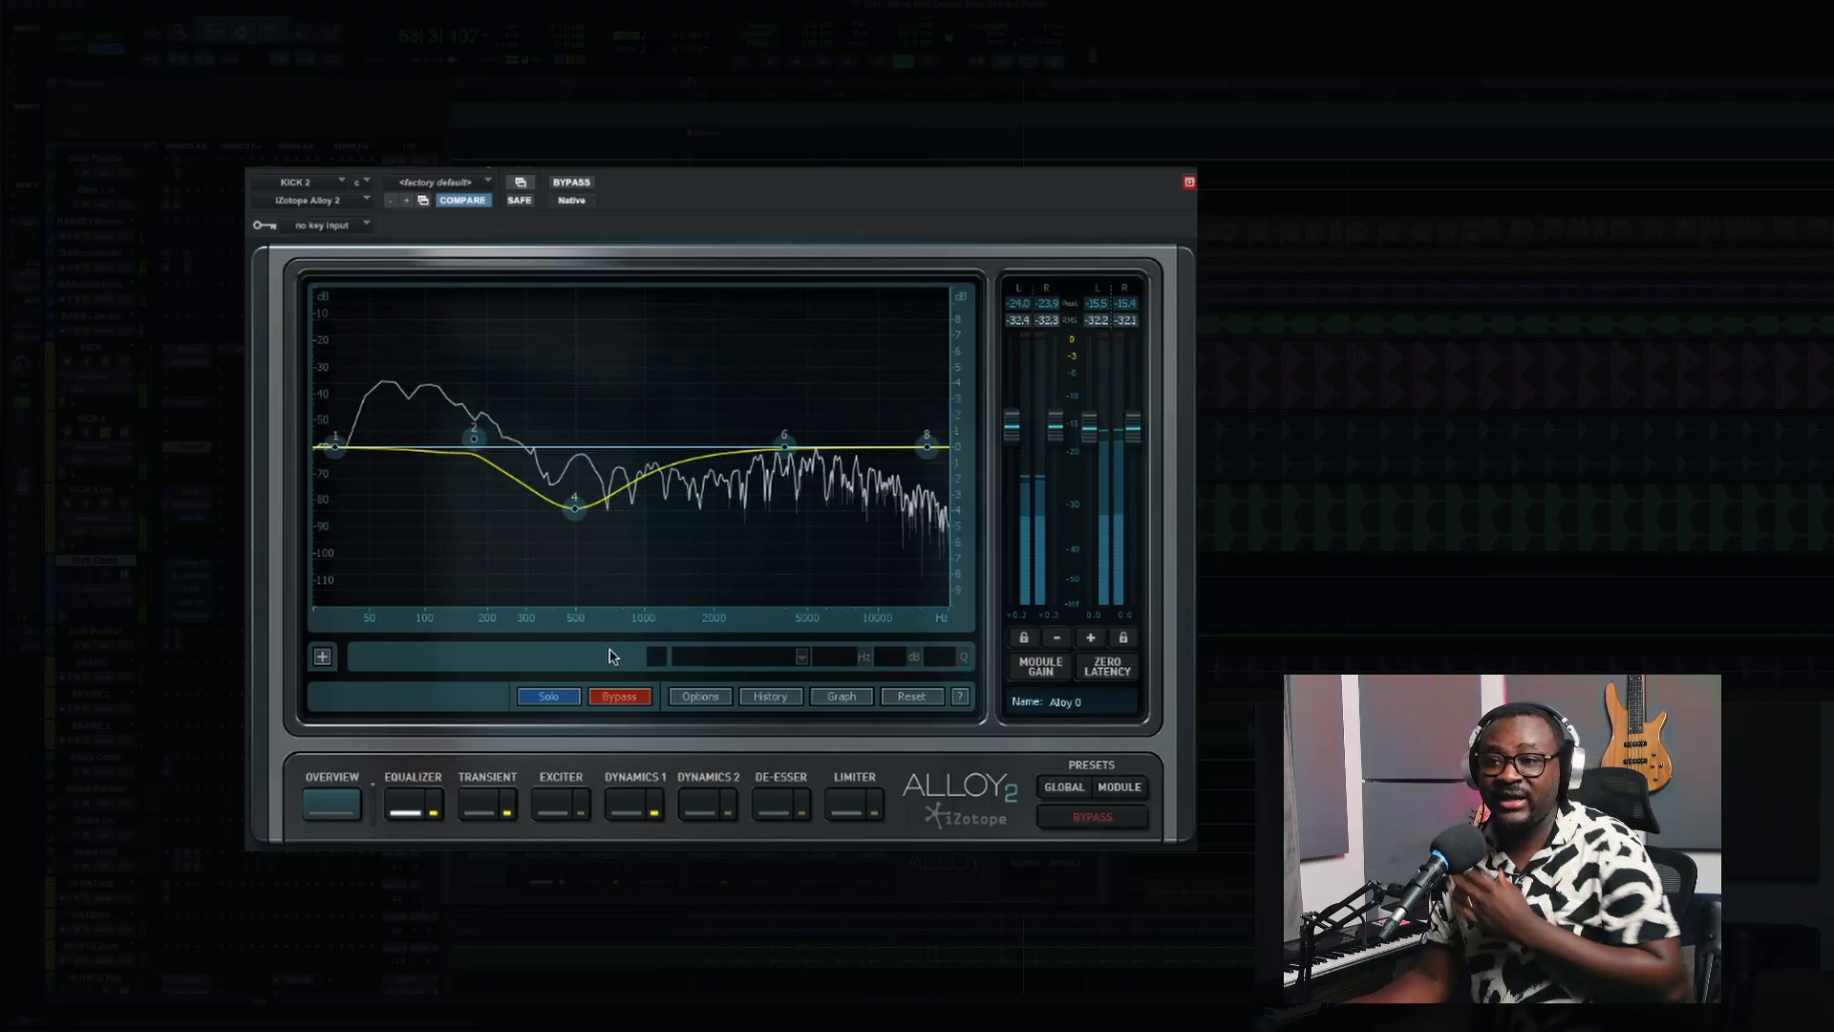
Compare KICK 2 with Alloy 2's Transient module off and on, leave it on, review the Equalizer module and close the plug-in
left_click(480, 811)
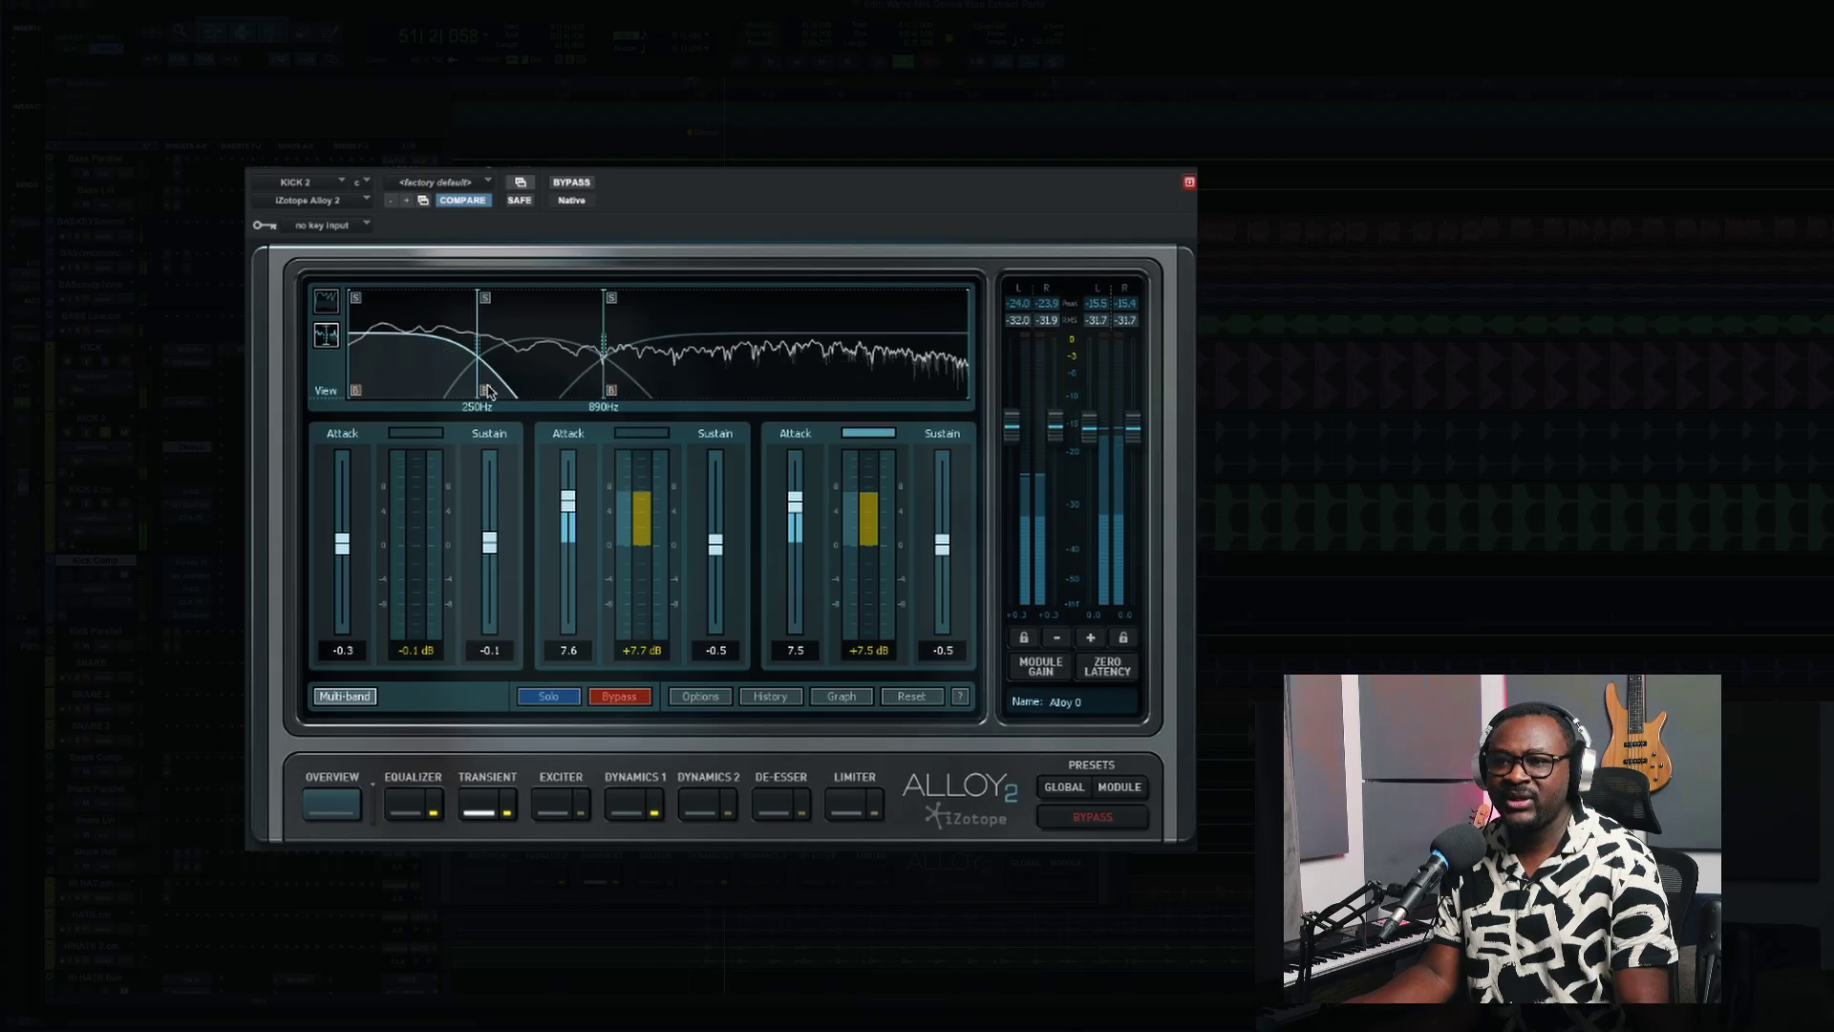
left_click(506, 810)
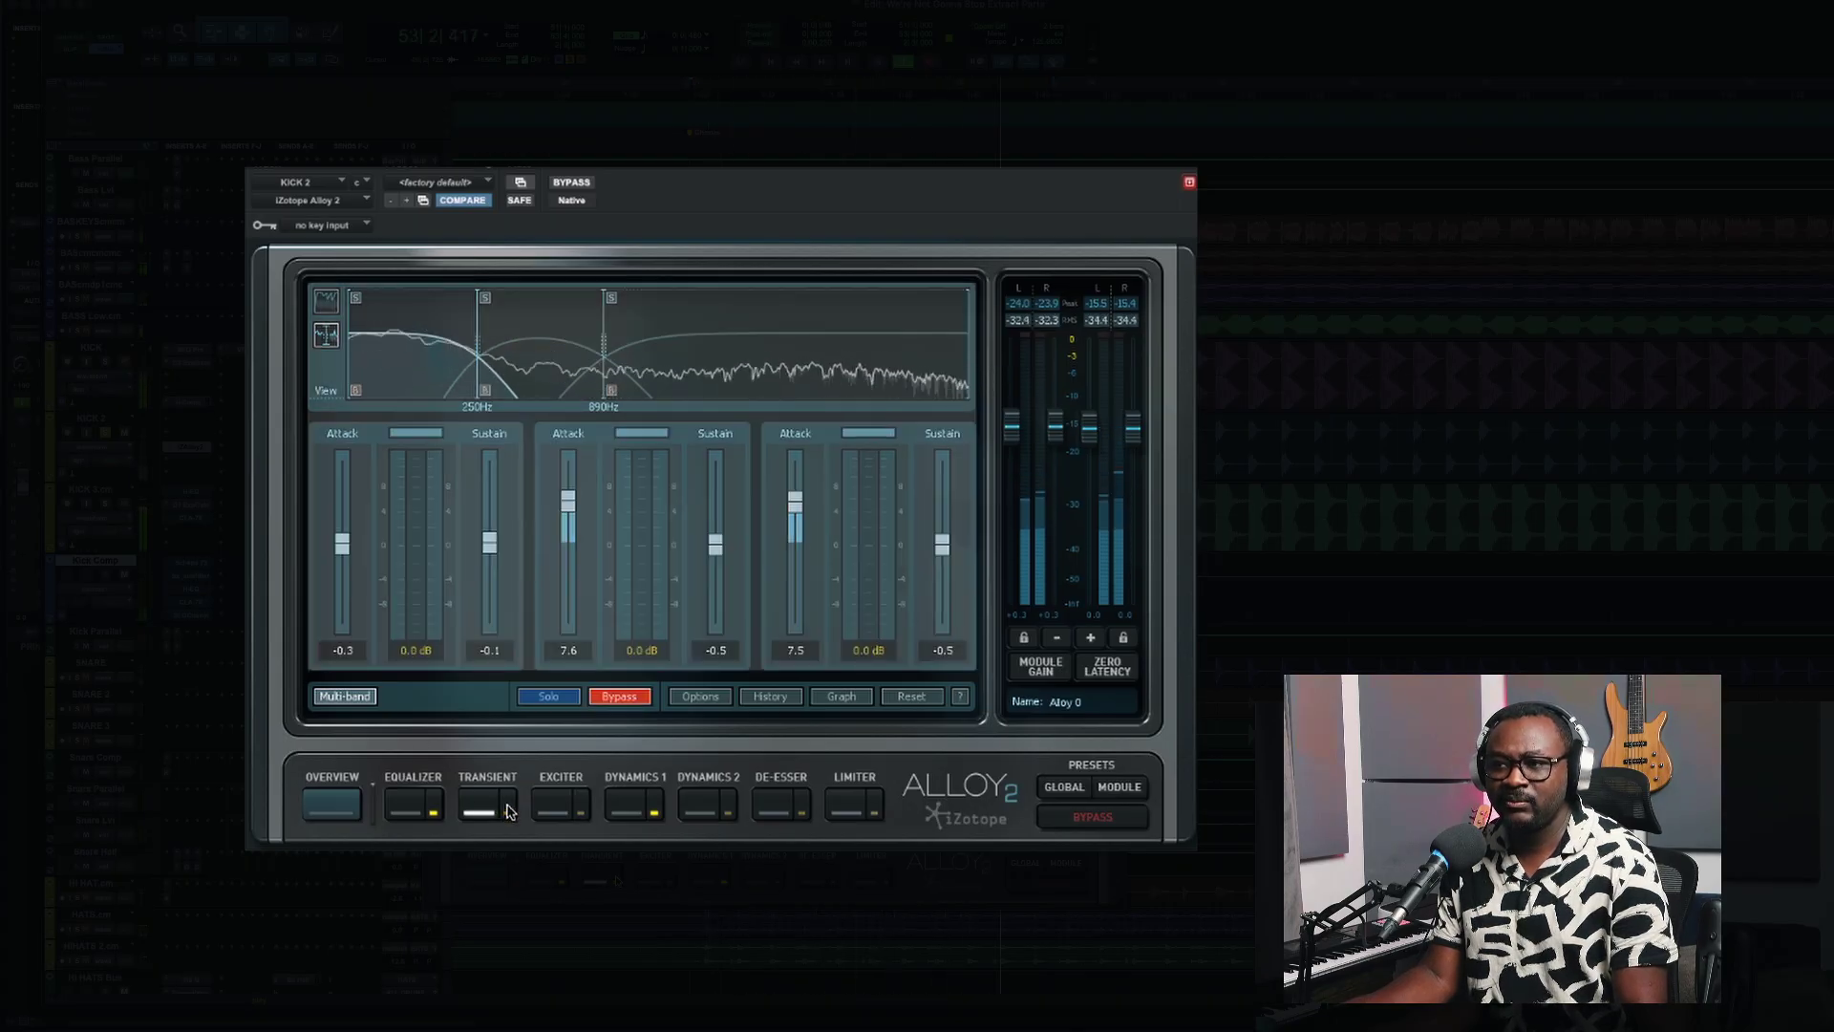
left_click(507, 810)
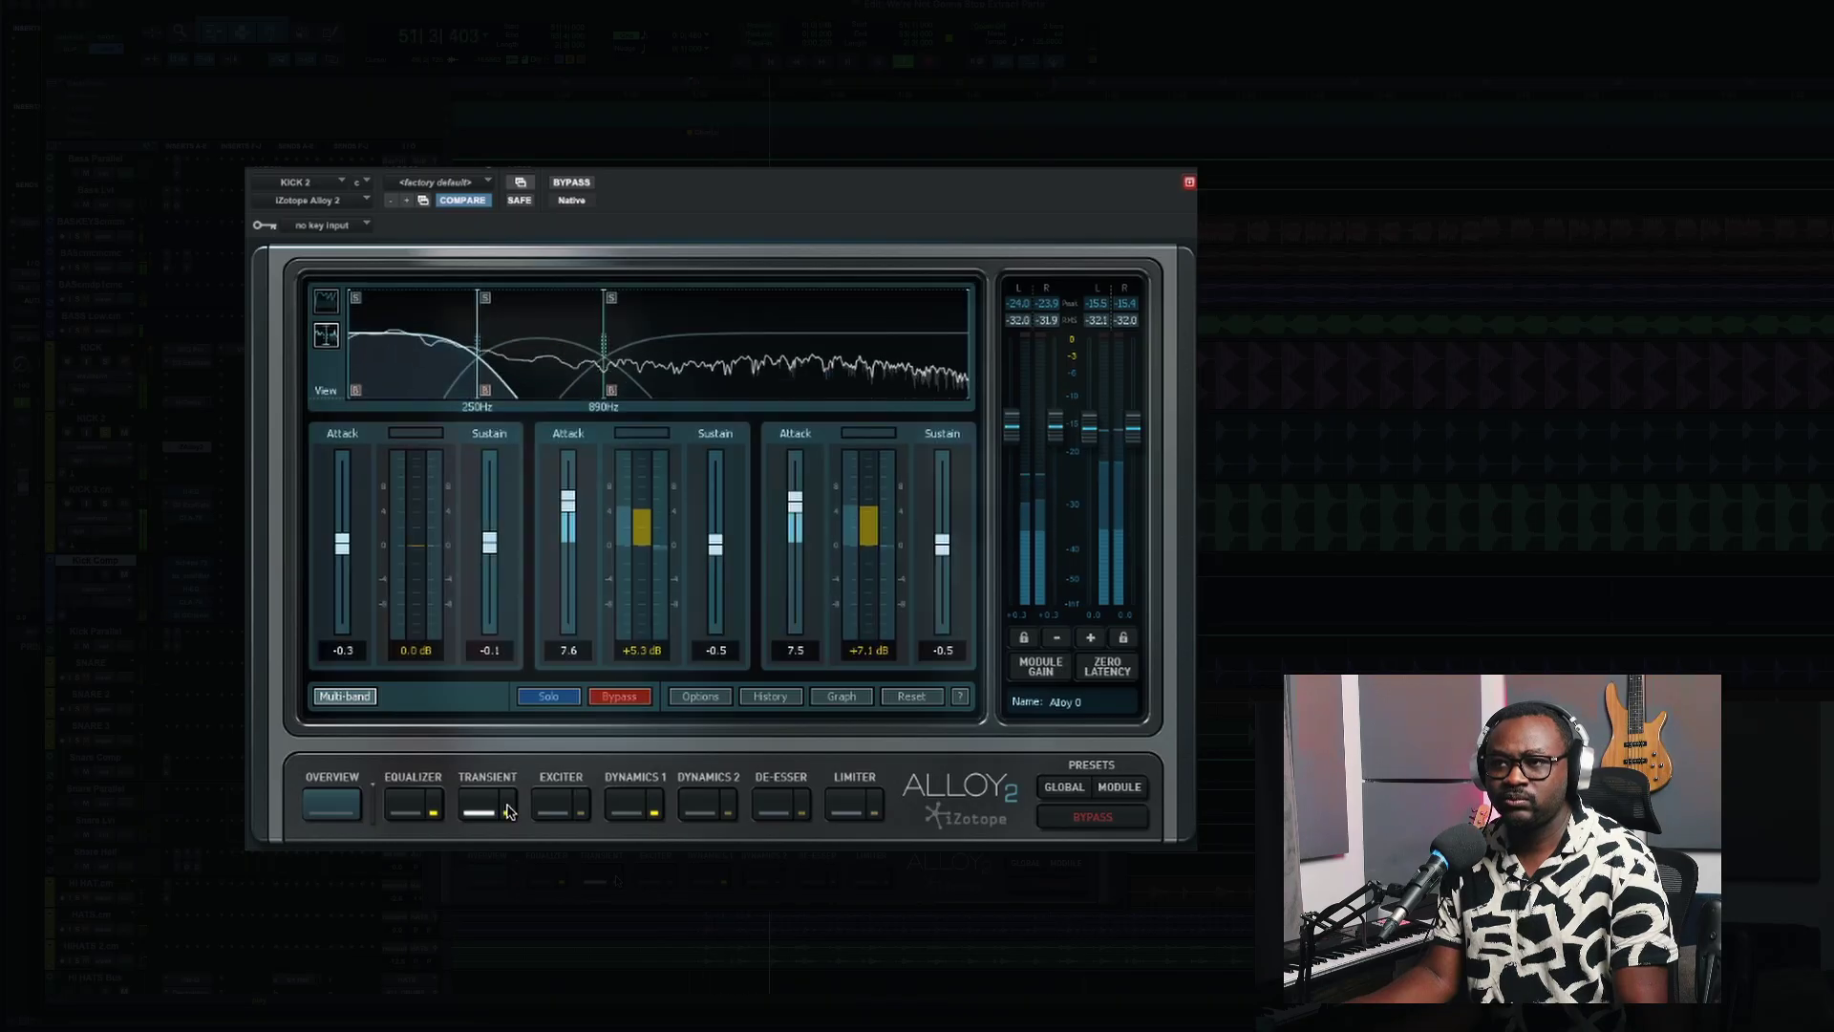
left_click(408, 810)
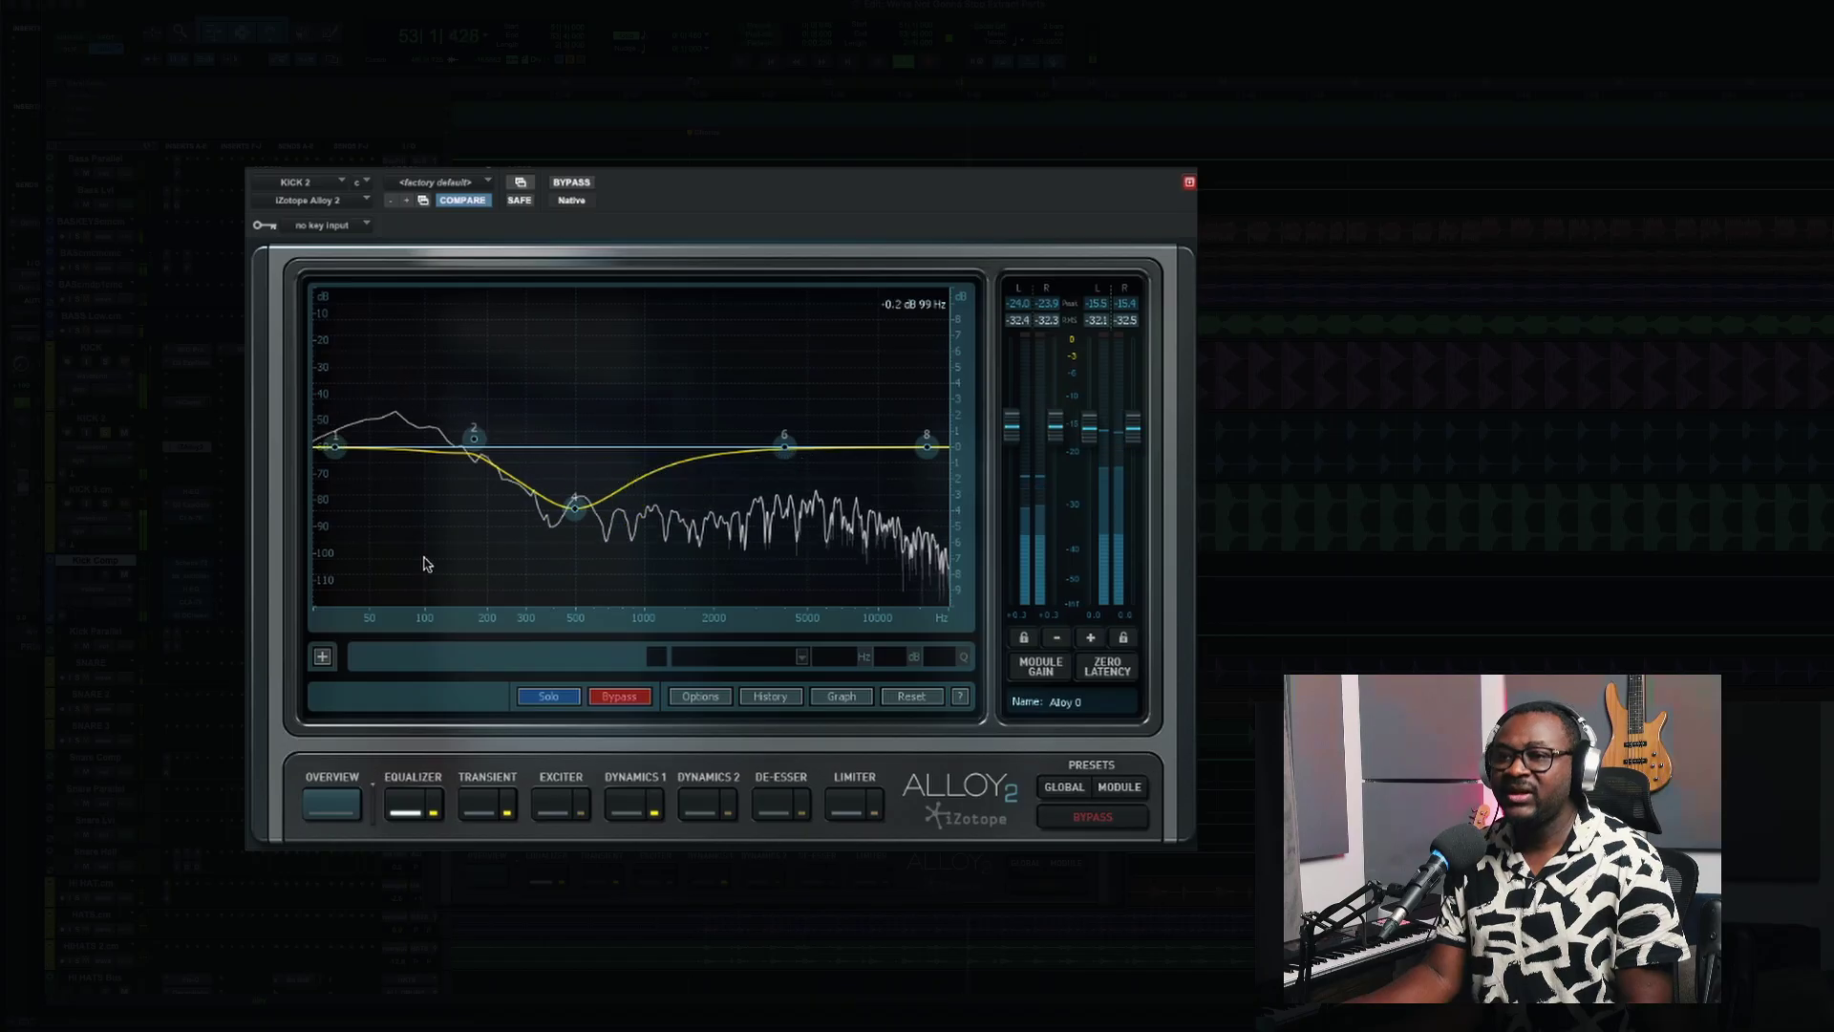
left_click(261, 161)
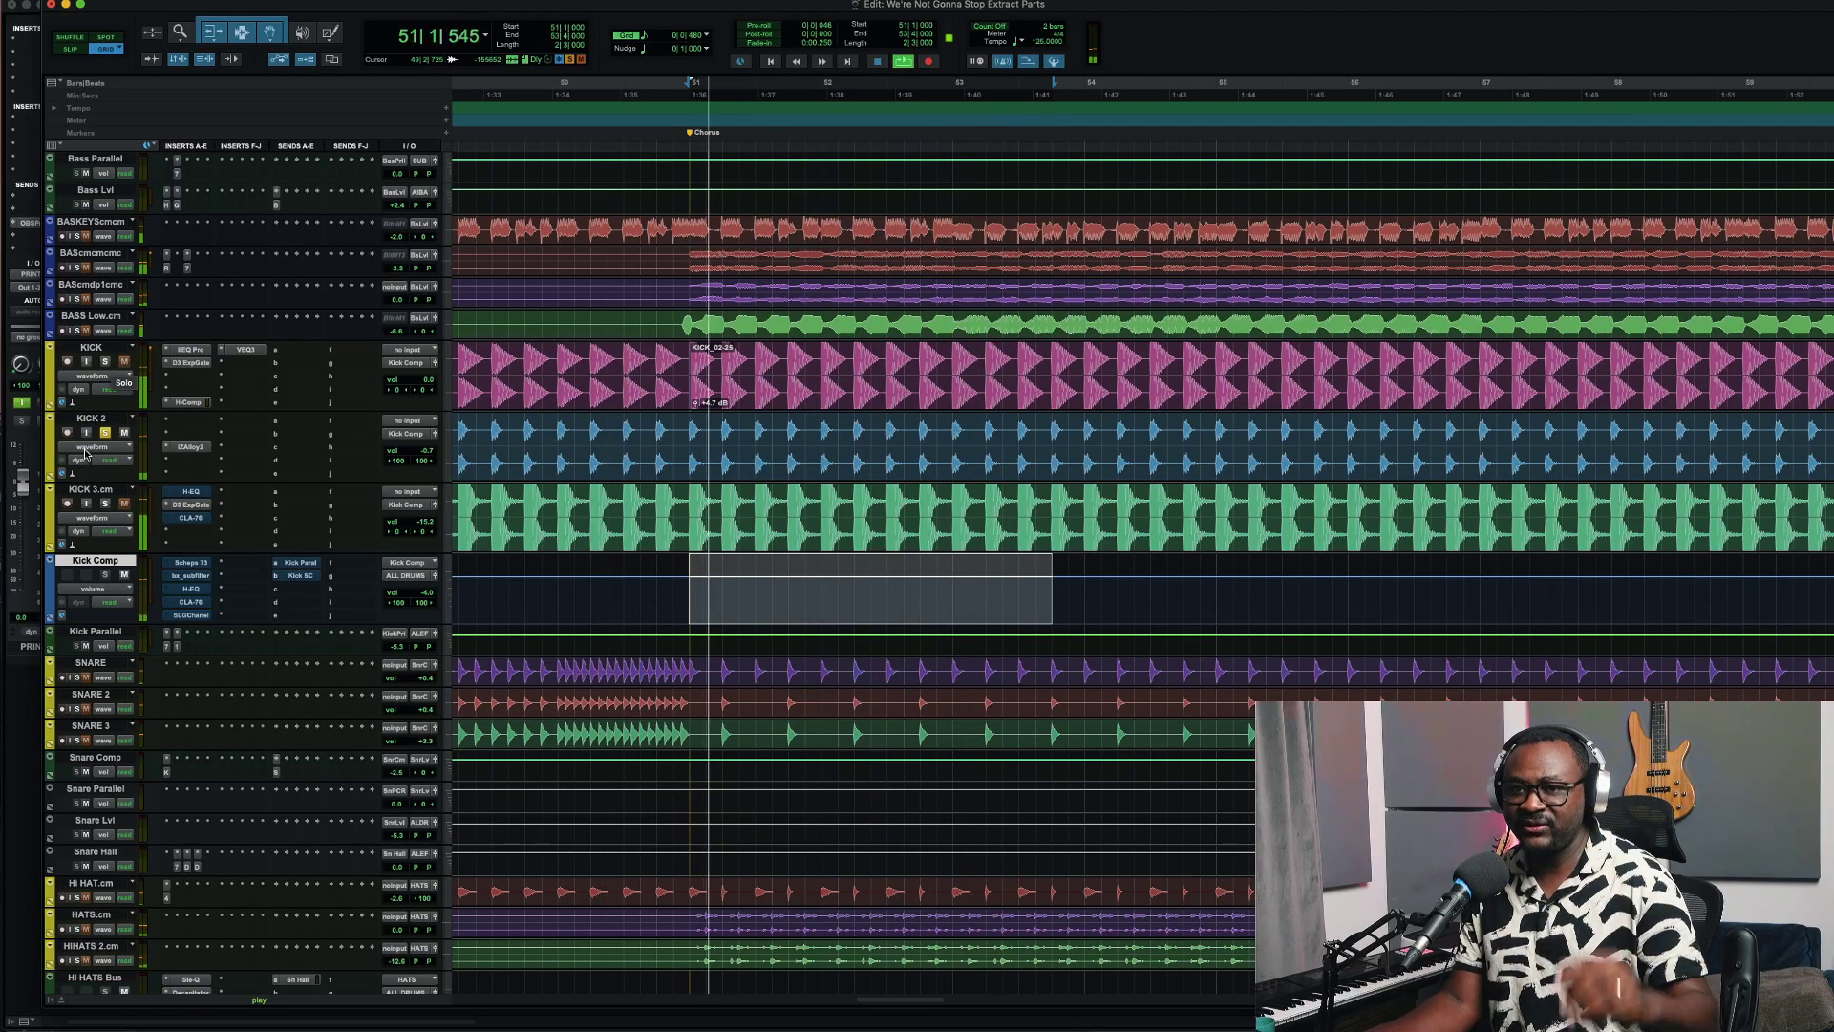
Solo KICK 3.cm in place of KICK 2 and open its H-EQ
left_click(105, 503)
left_click(105, 432)
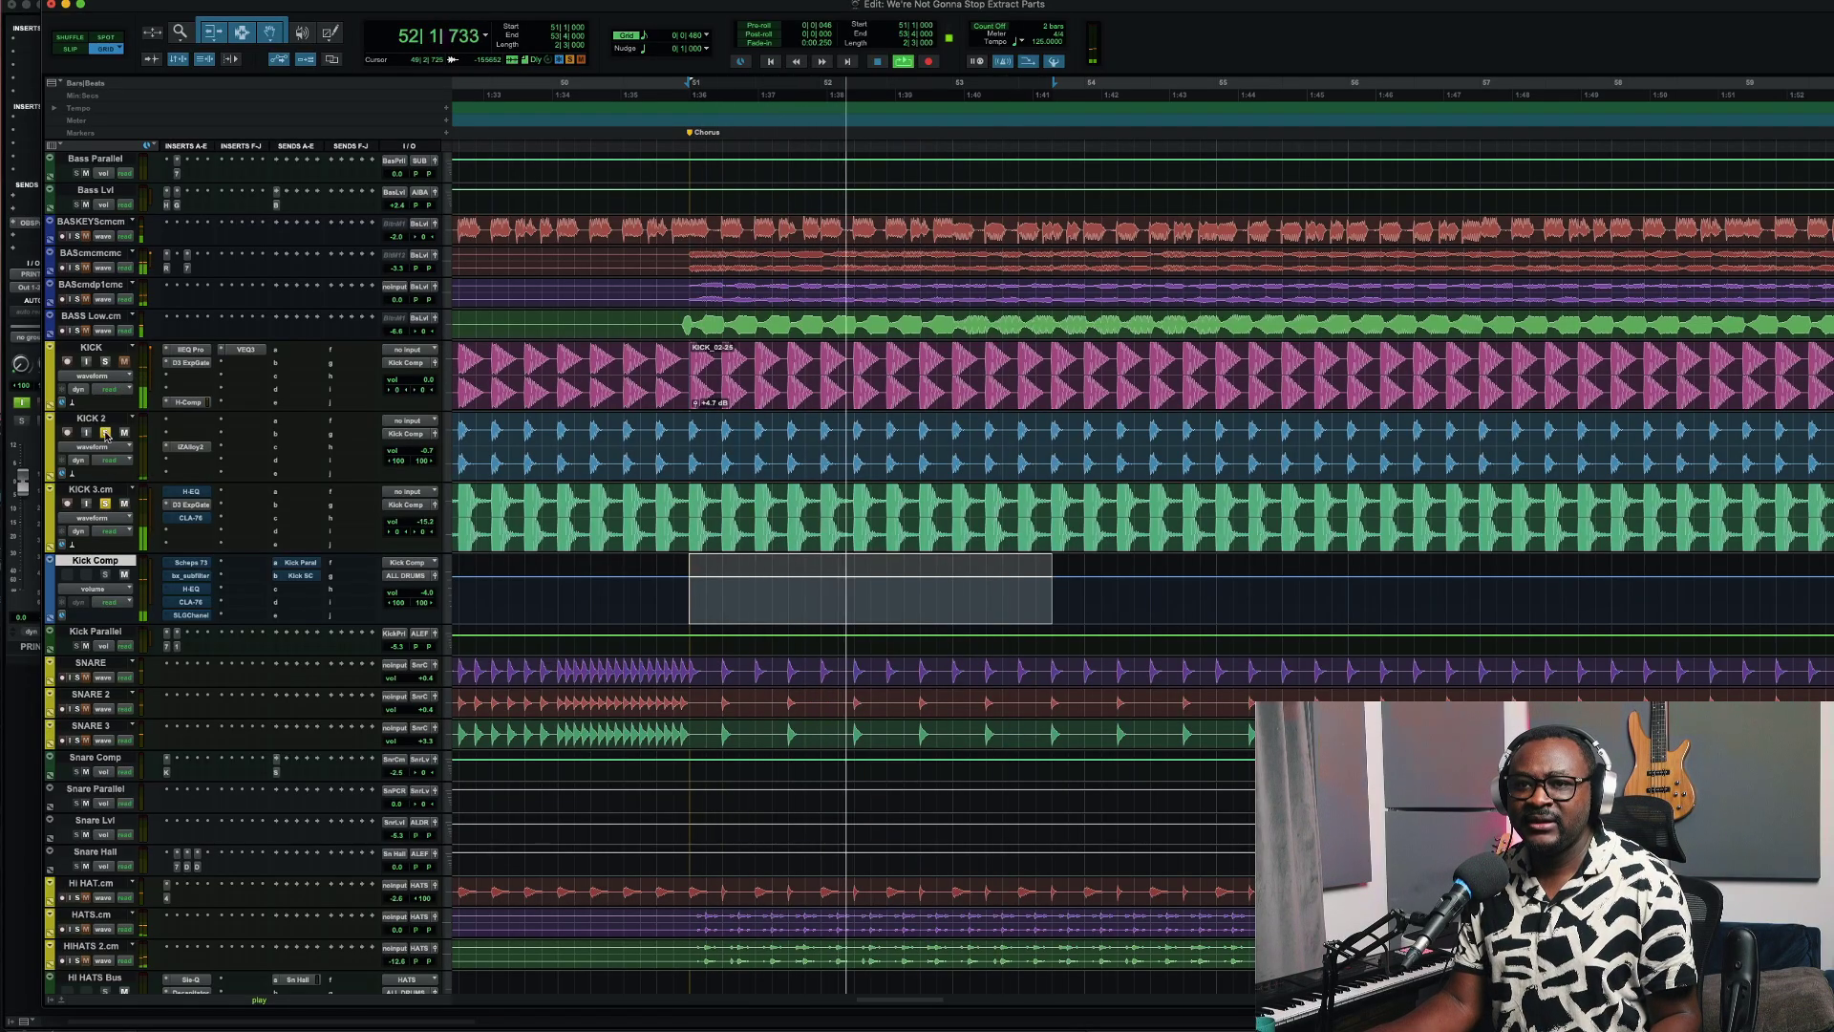
left_click(194, 492)
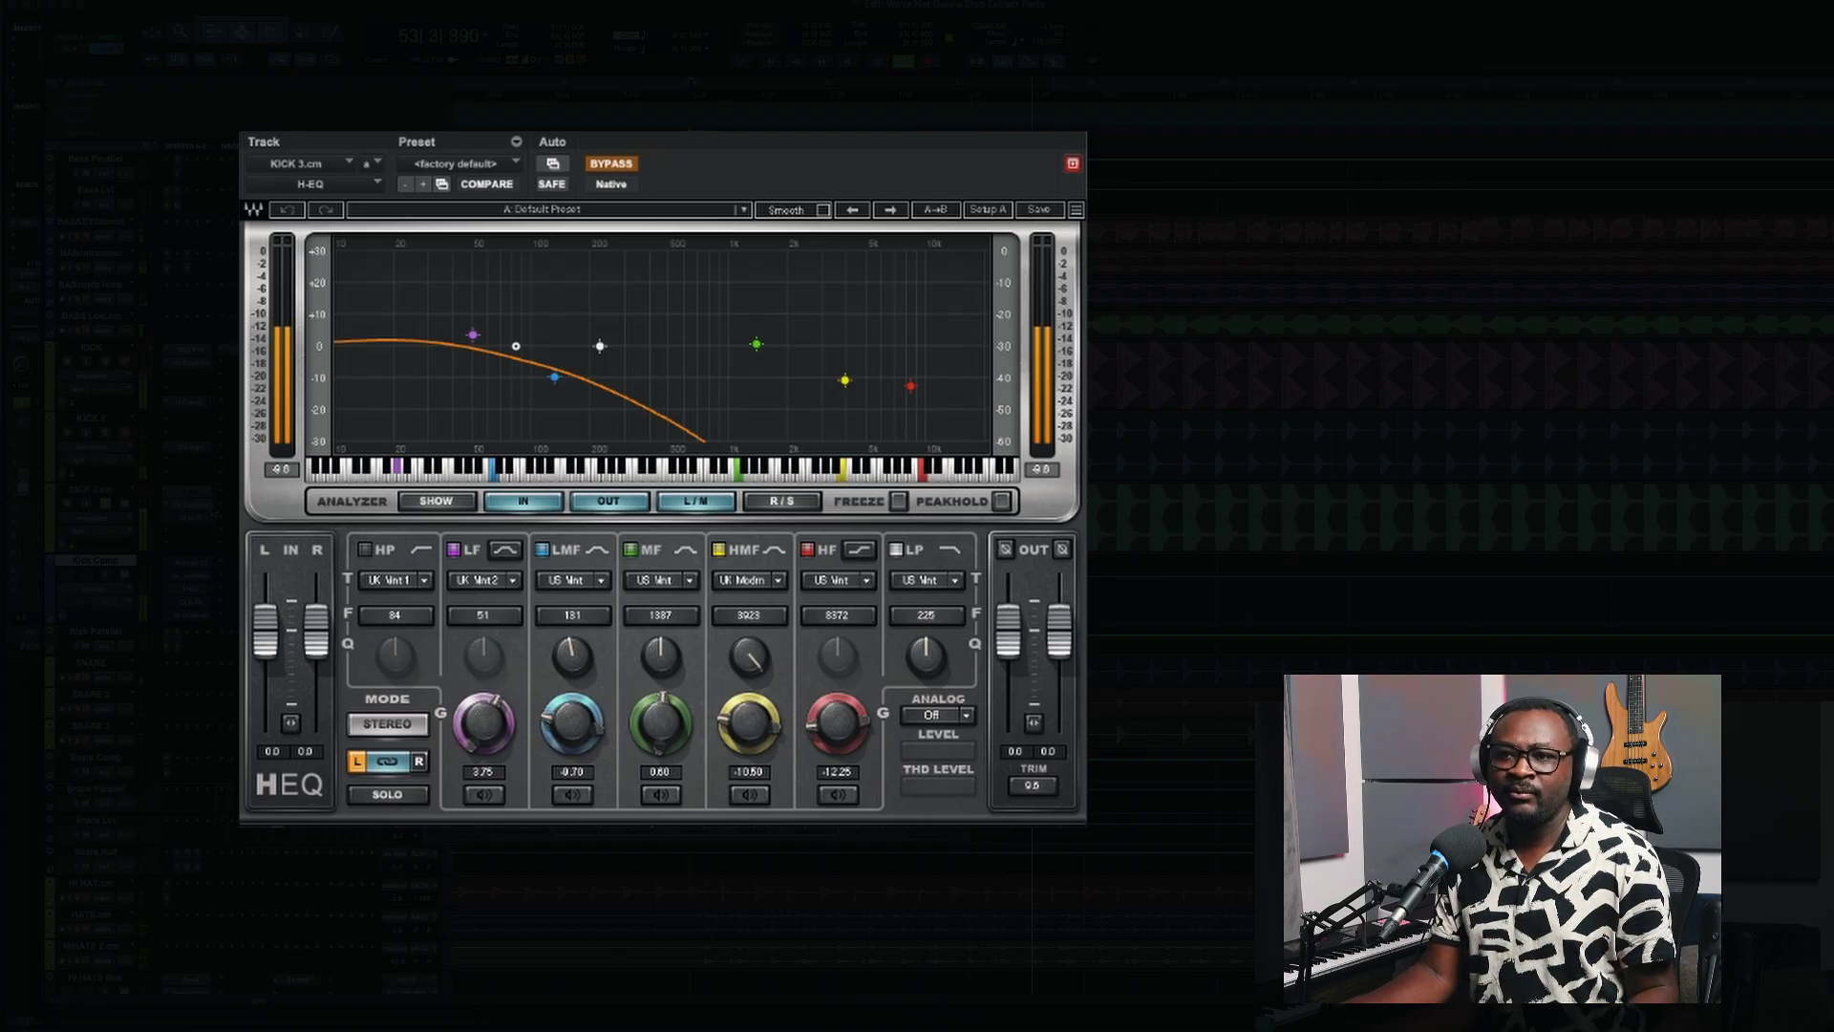
Compare KICK 3.cm with the H-EQ bypassed and active, and leave the EQ active
left_click(604, 165)
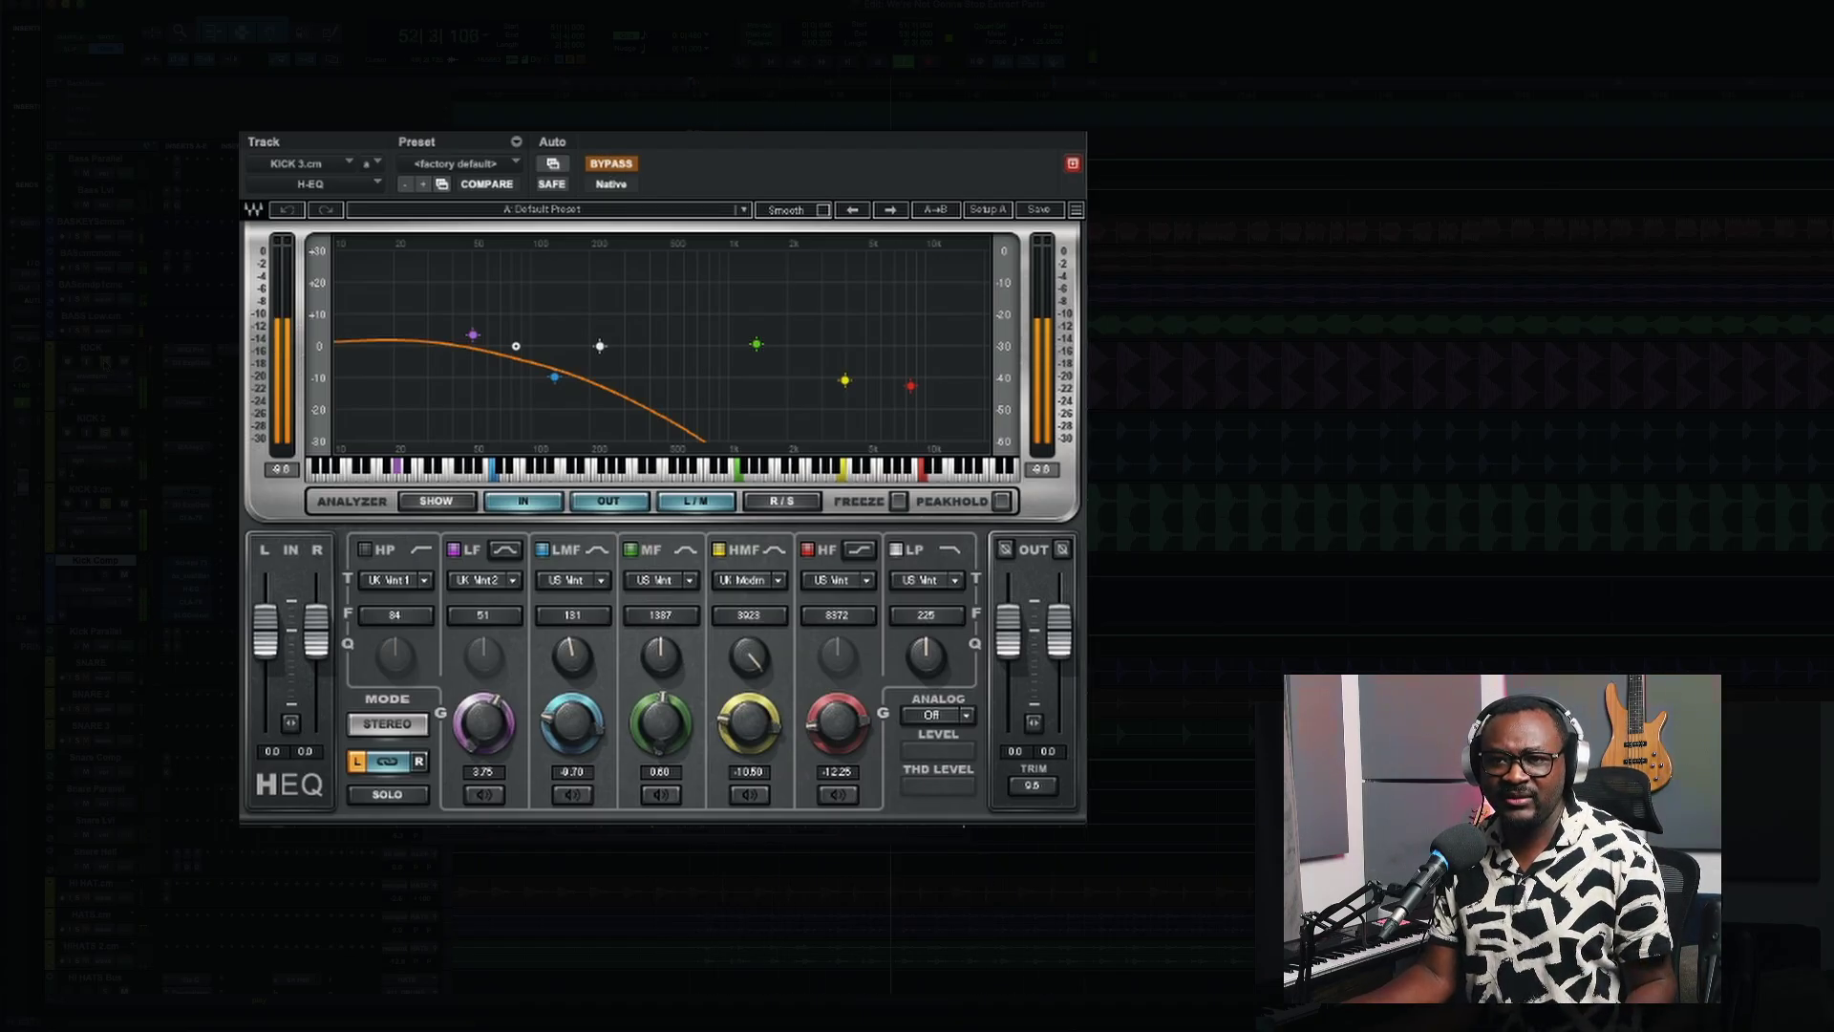
left_click(611, 164)
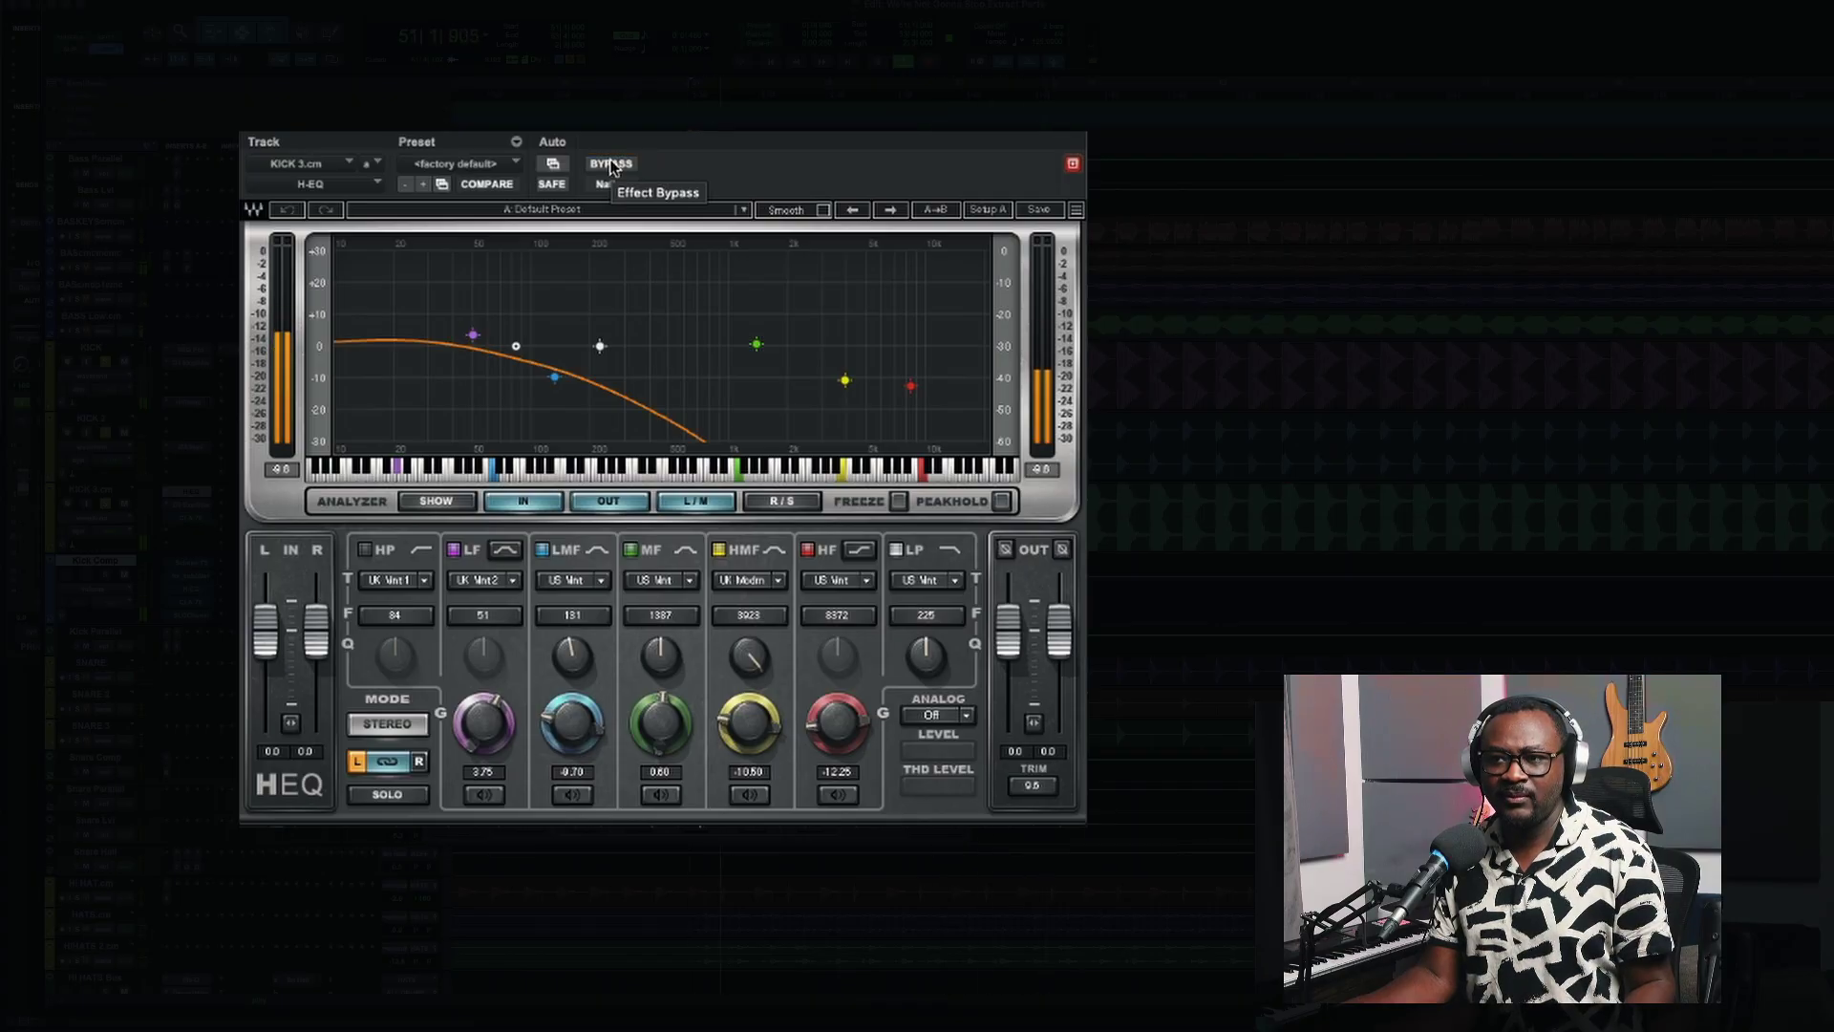
left_click(612, 165)
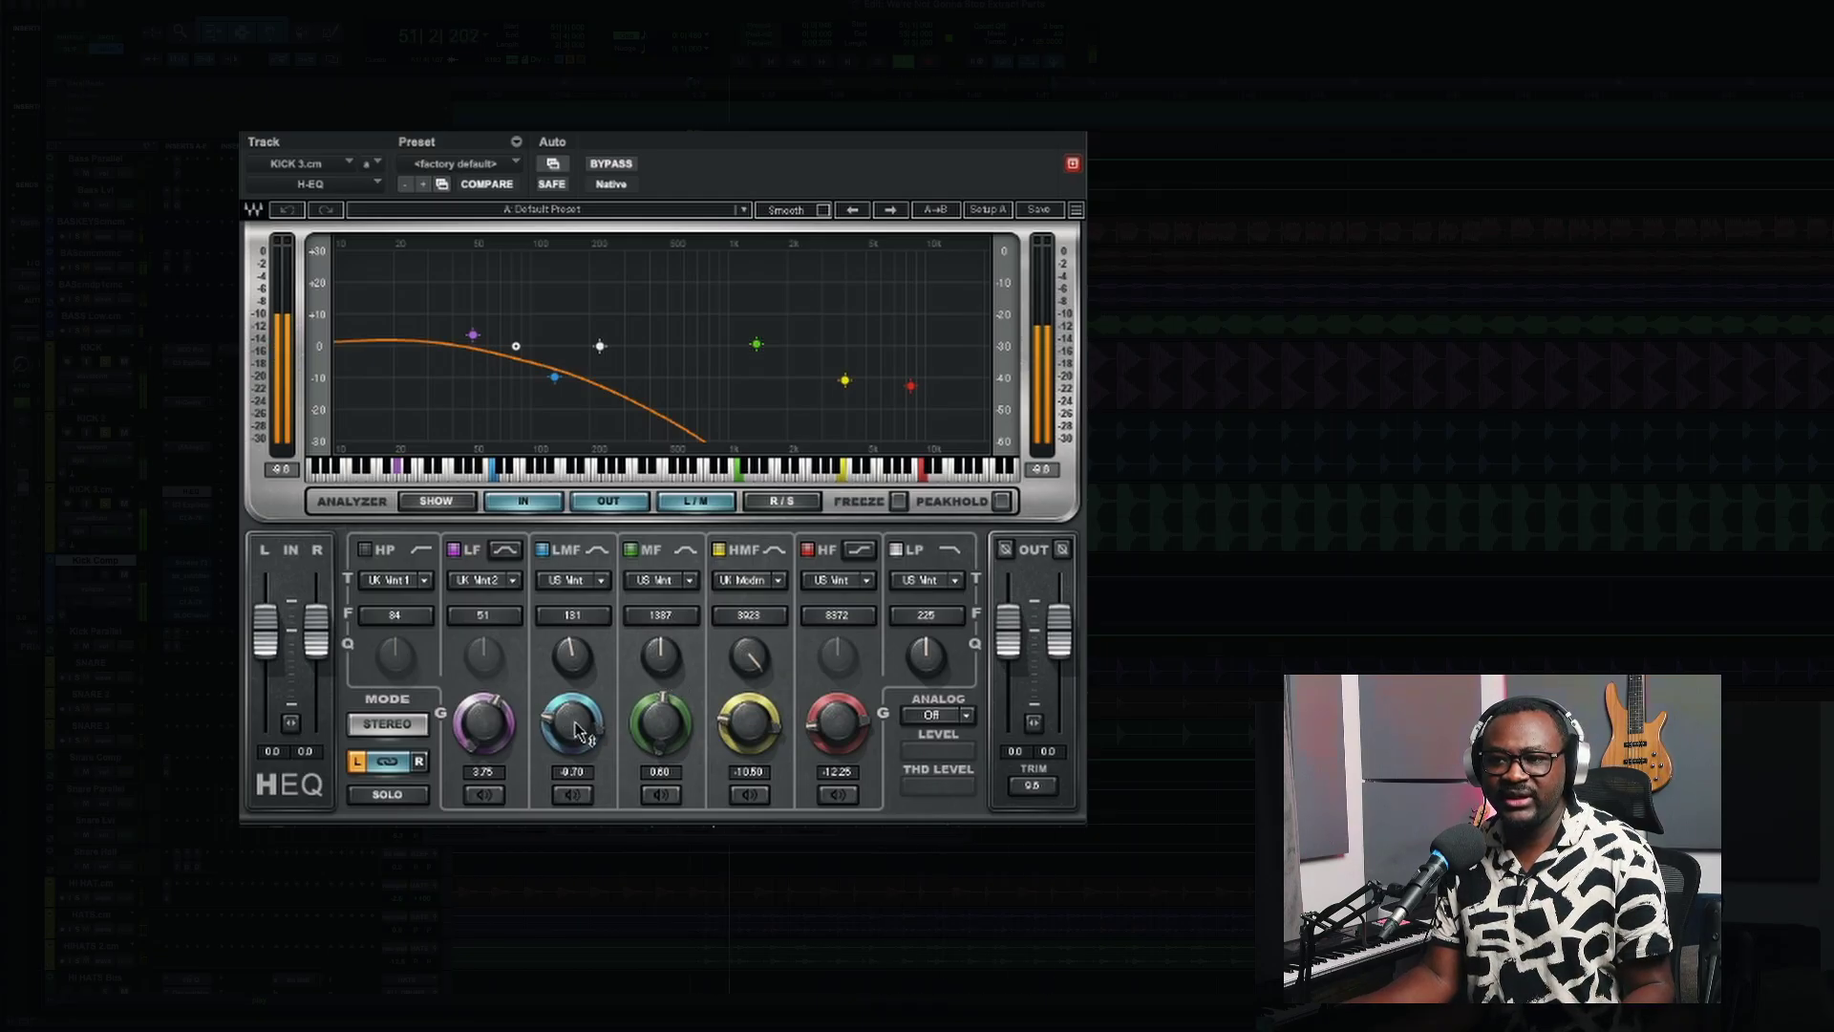
Try raising the H-EQ's LMF gain to 2.20, compare it bypassed and active, and undo the gain change
left_click_drag(594, 729, 594, 678)
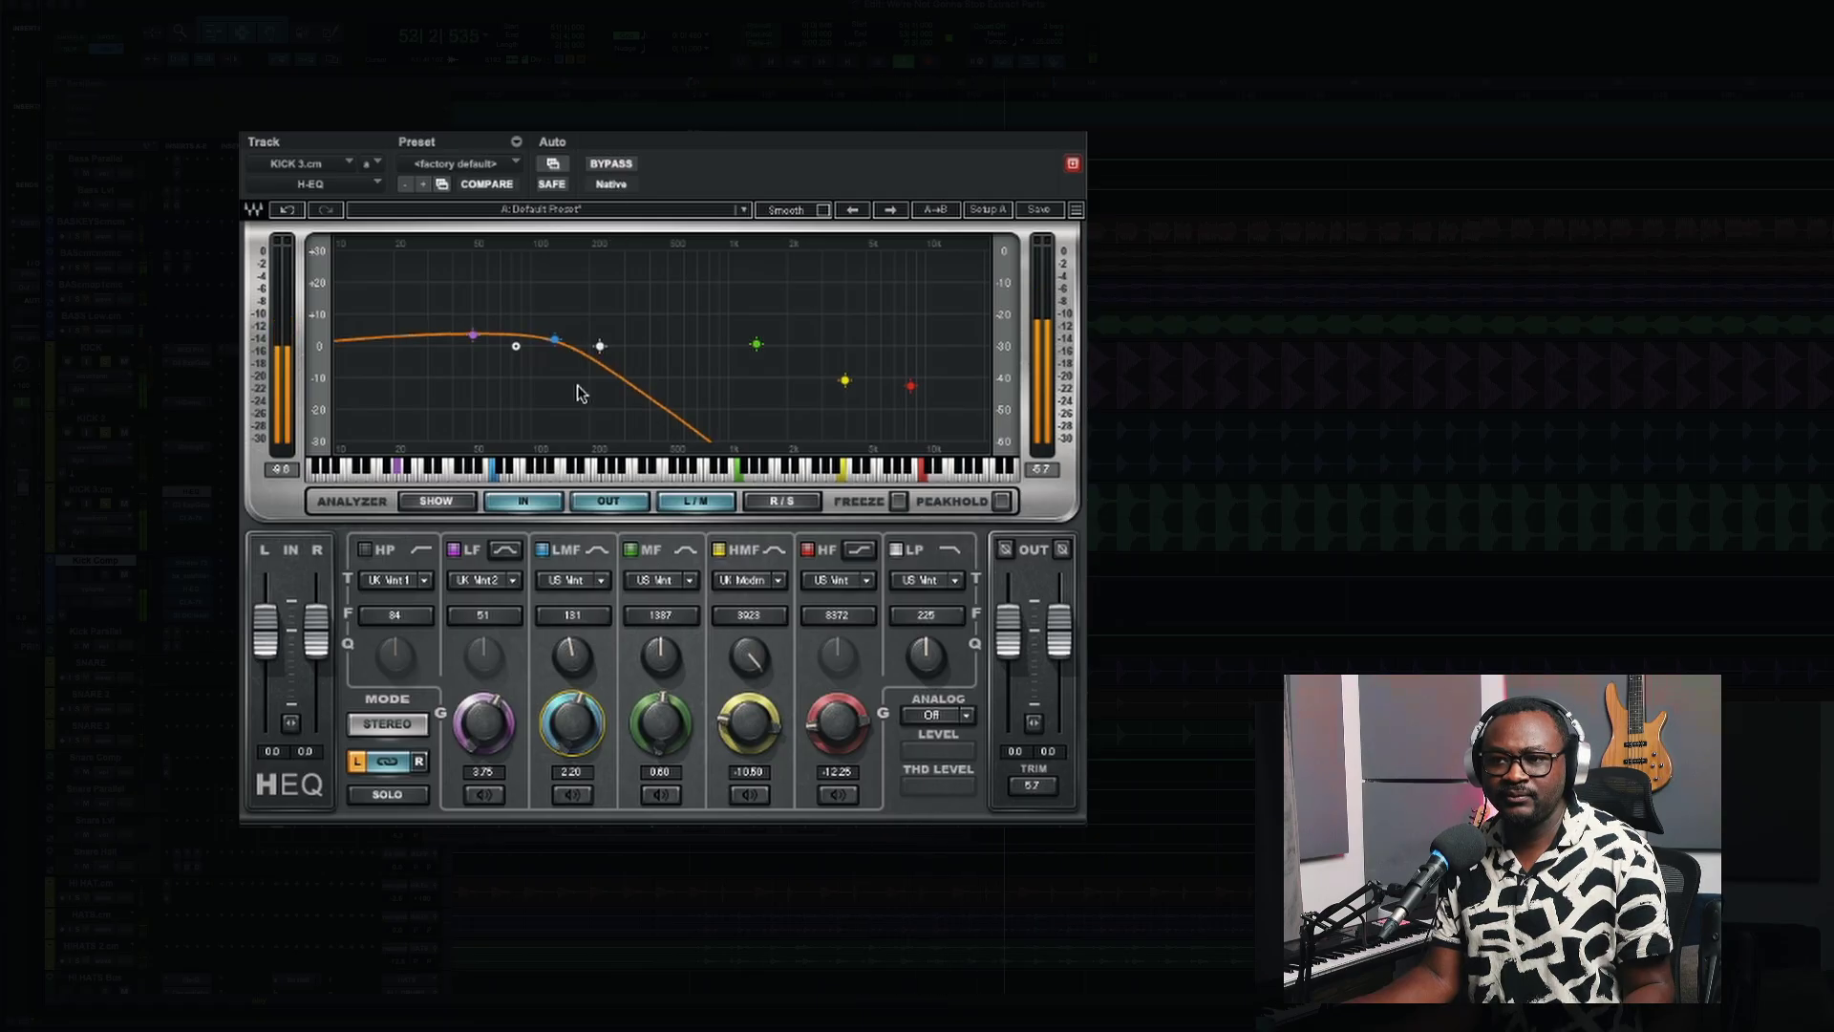
left_click(603, 167)
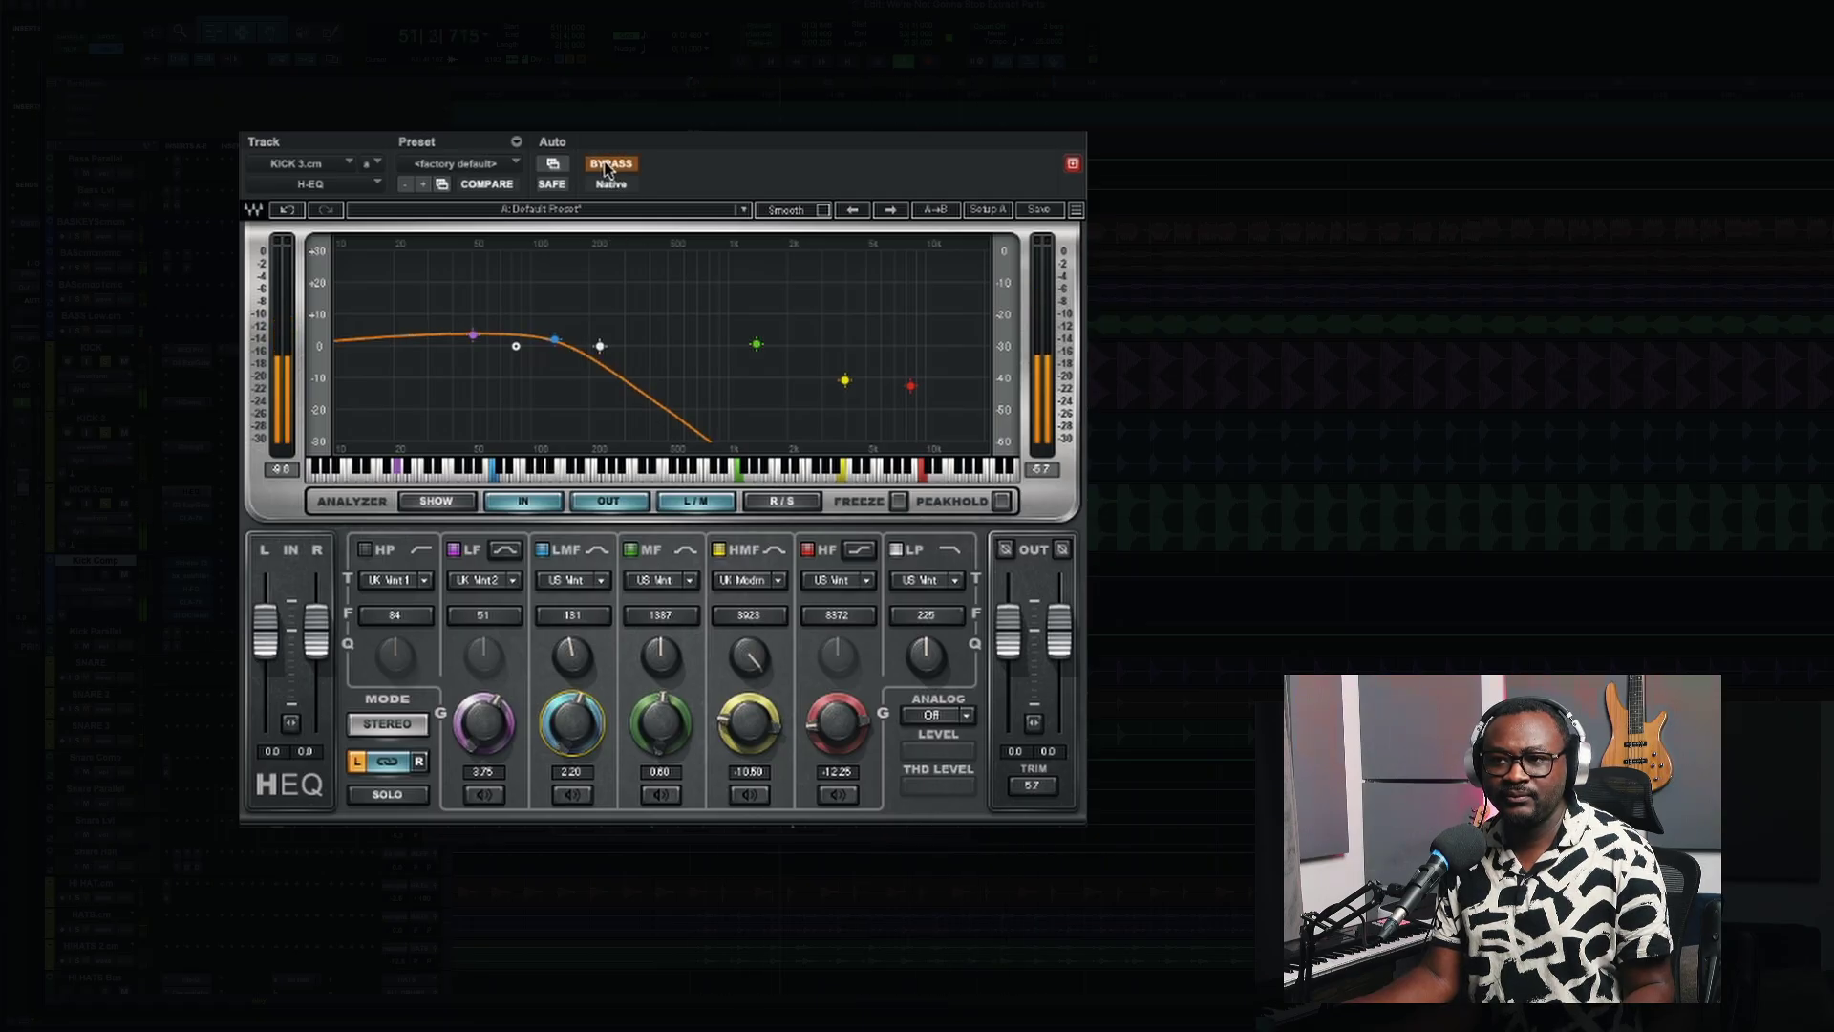
left_click(614, 167)
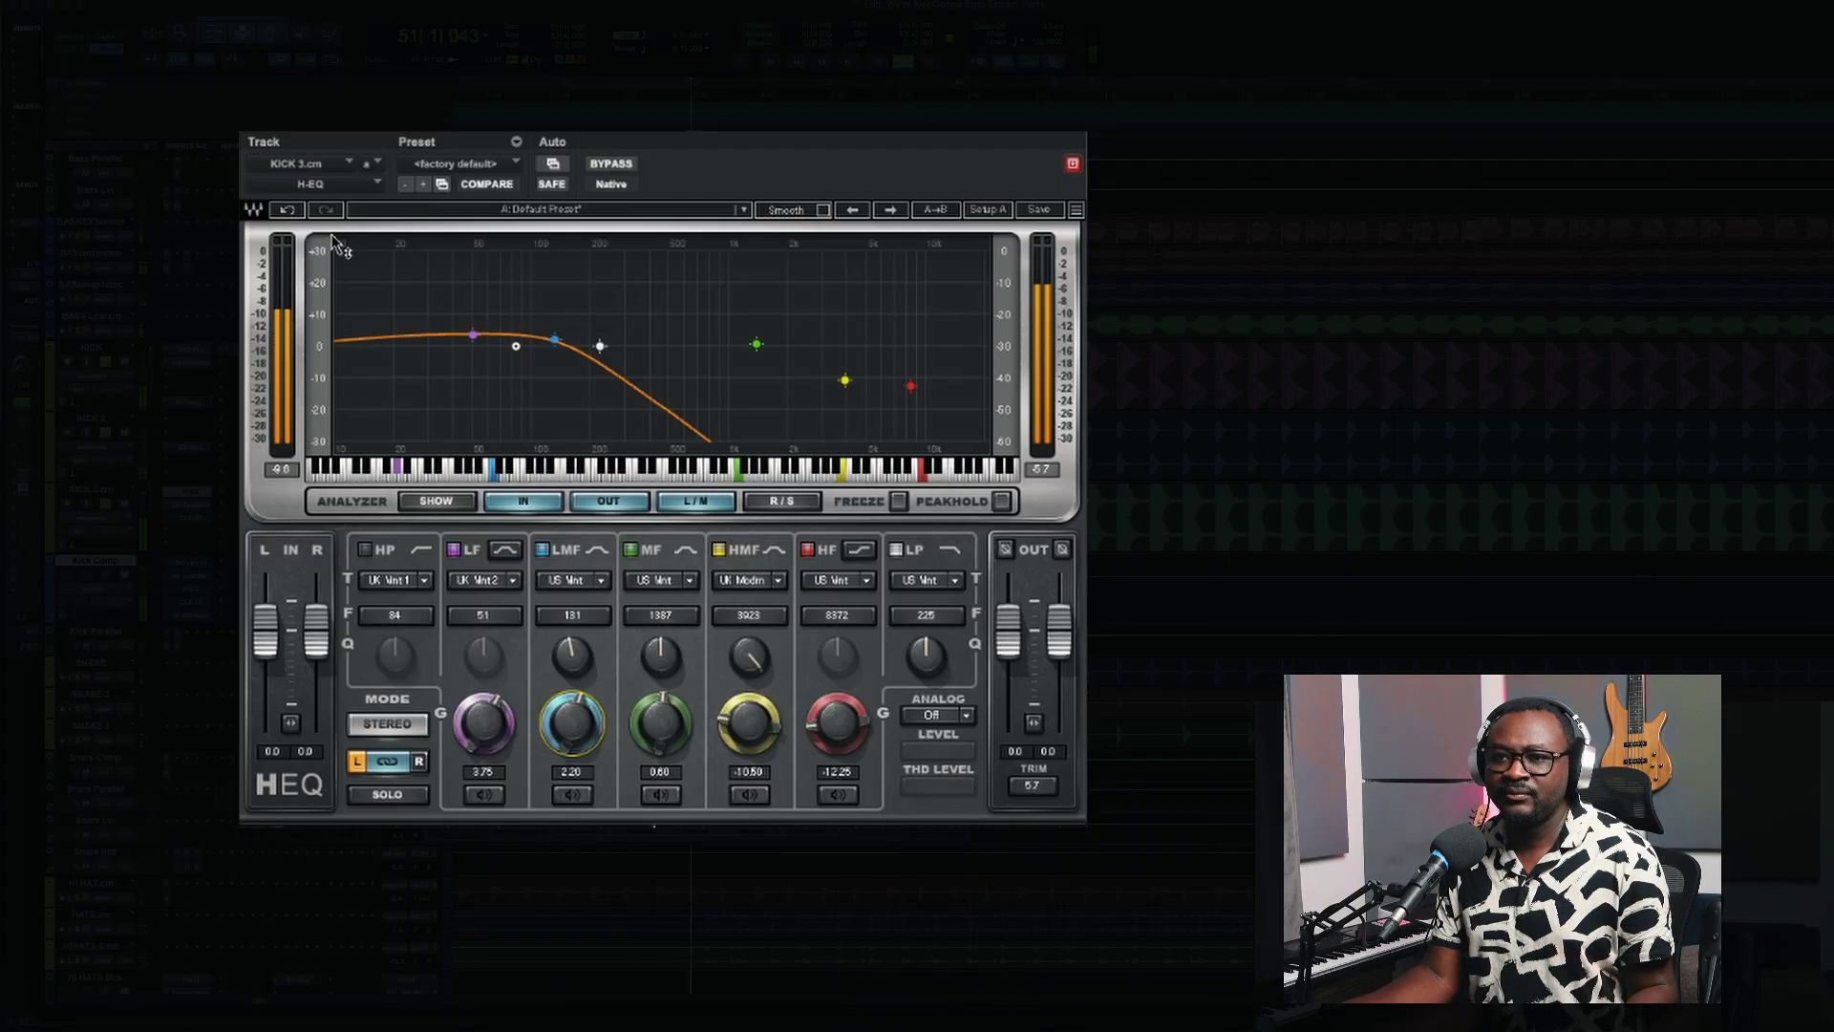
left_click(296, 211)
Raise the H-EQ's HMF gain to 2.10 and readjust it
left_click_drag(764, 736, 764, 683)
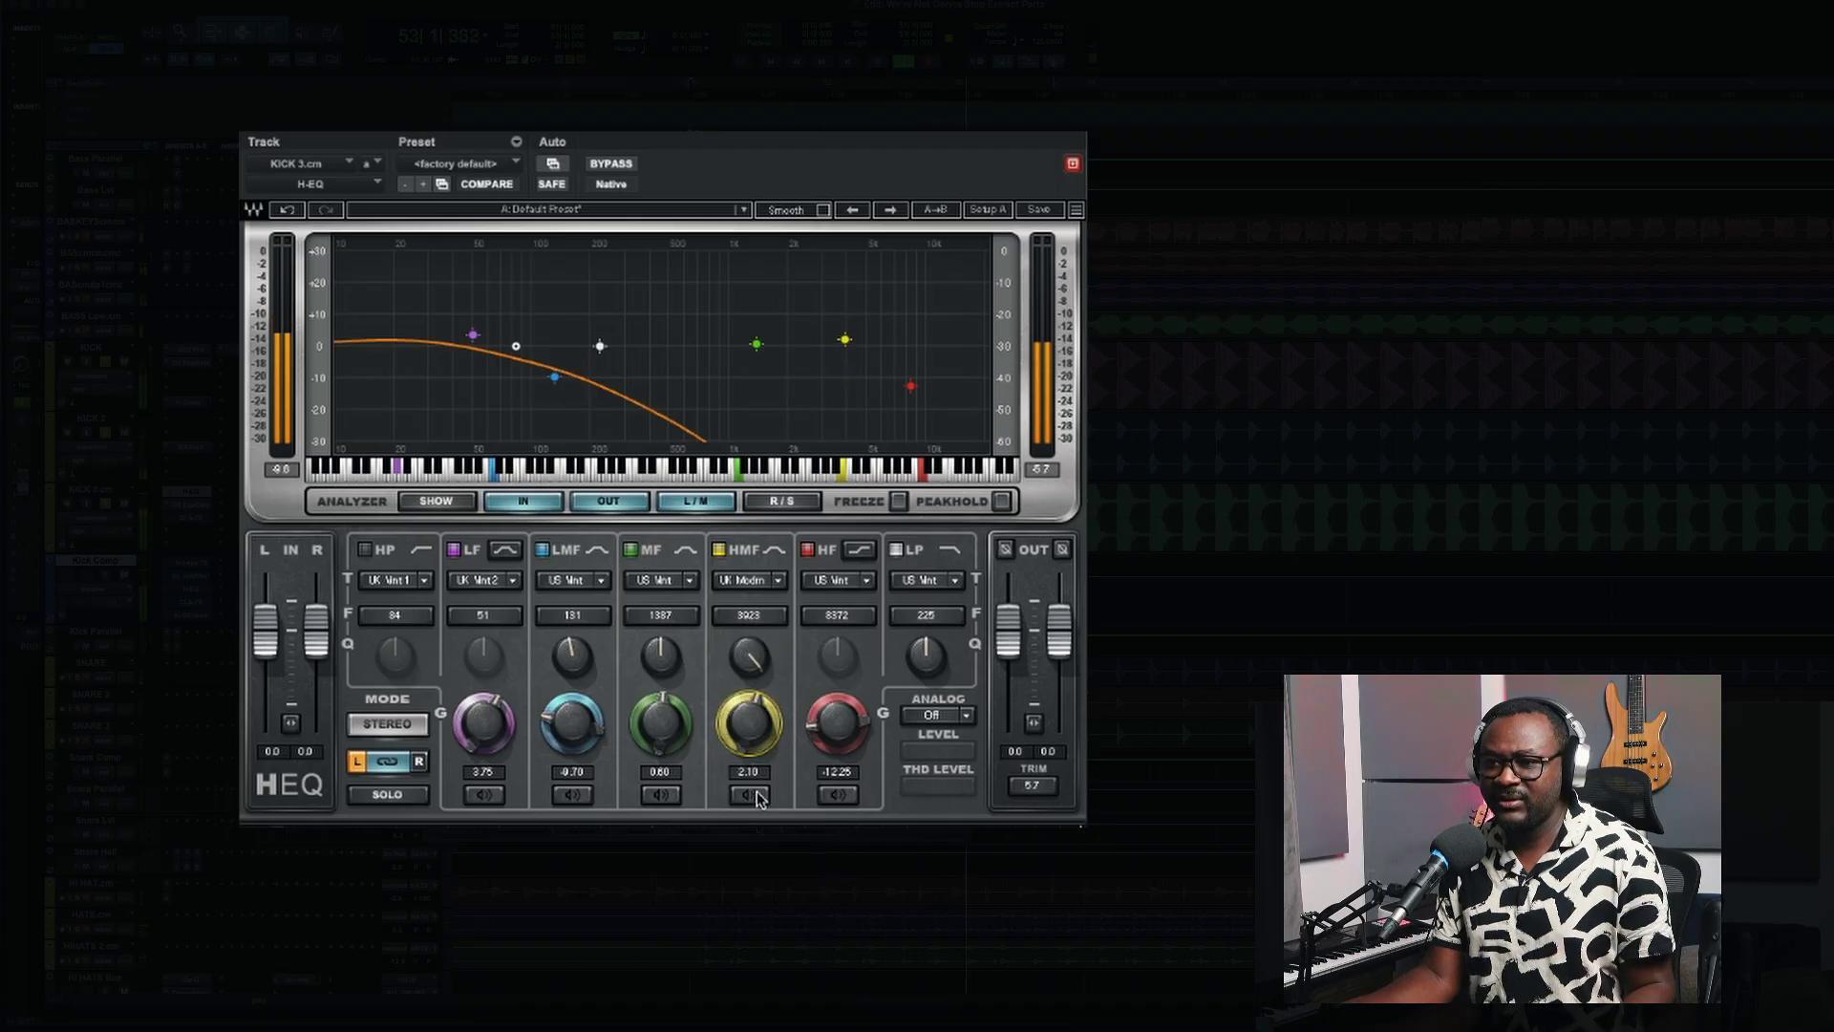
mouse_move(764, 750)
left_mouse_down()
mouse_move(764, 779)
mouse_move(739, 724)
mouse_move(739, 741)
left_mouse_up()
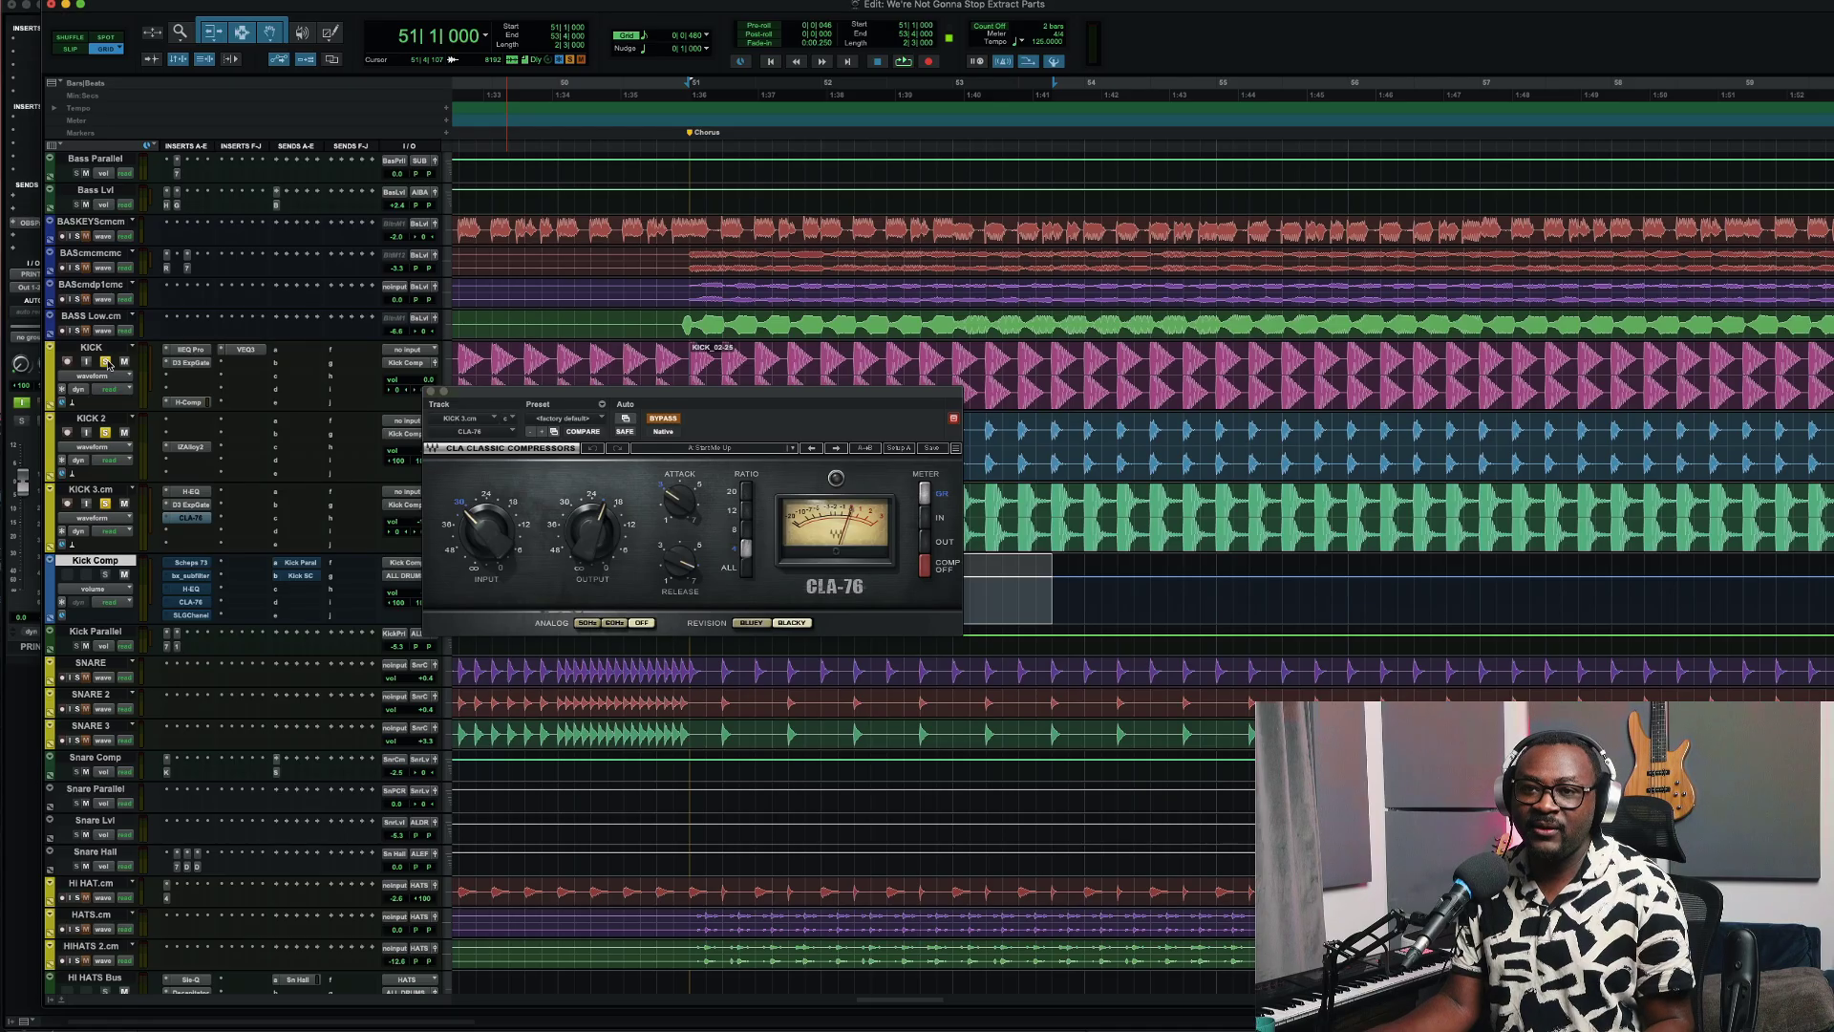
Leave only KICK 3.cm soloed and open its Dyn3 Expander/Gate, moving the plug-in window aside
left_click(105, 362)
left_click(106, 503)
left_click(106, 502)
left_click(190, 504)
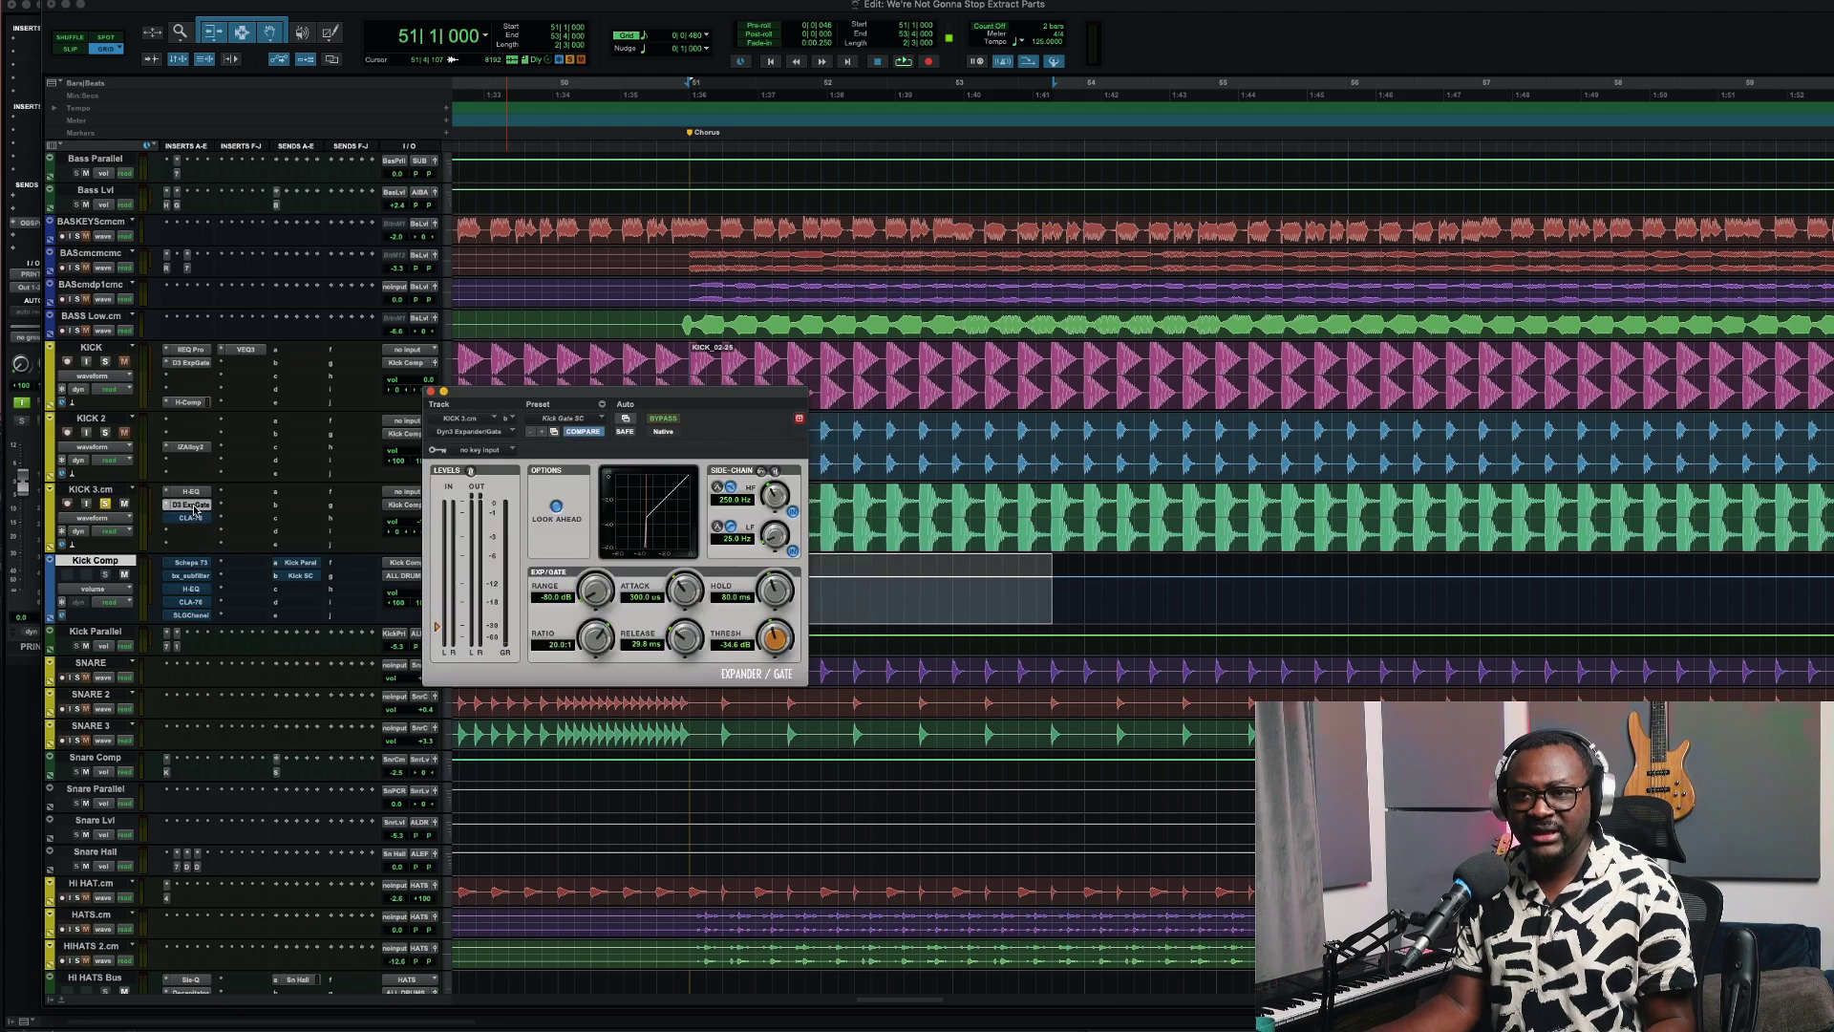
left_click_drag(513, 401, 558, 438)
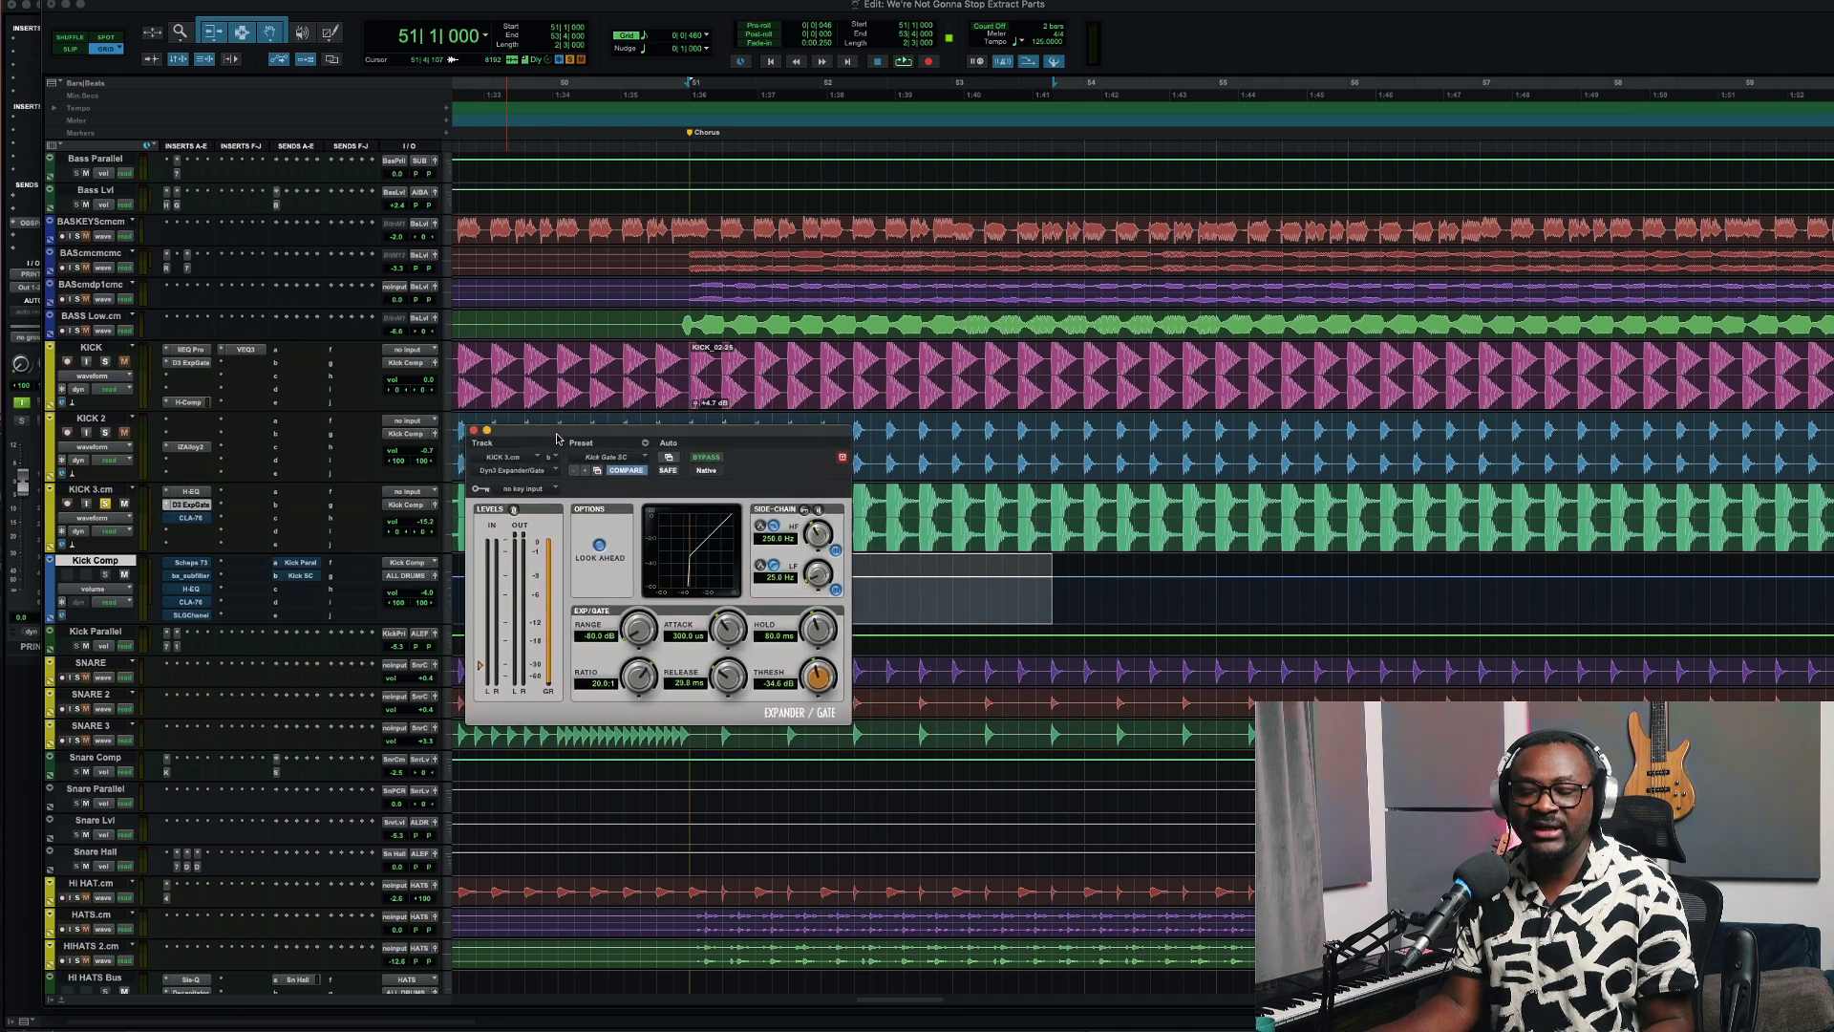
Play KICK 3.cm and compare it with the Expander/Gate bypassed and active, leaving the gate active
key("space")
left_click(707, 458)
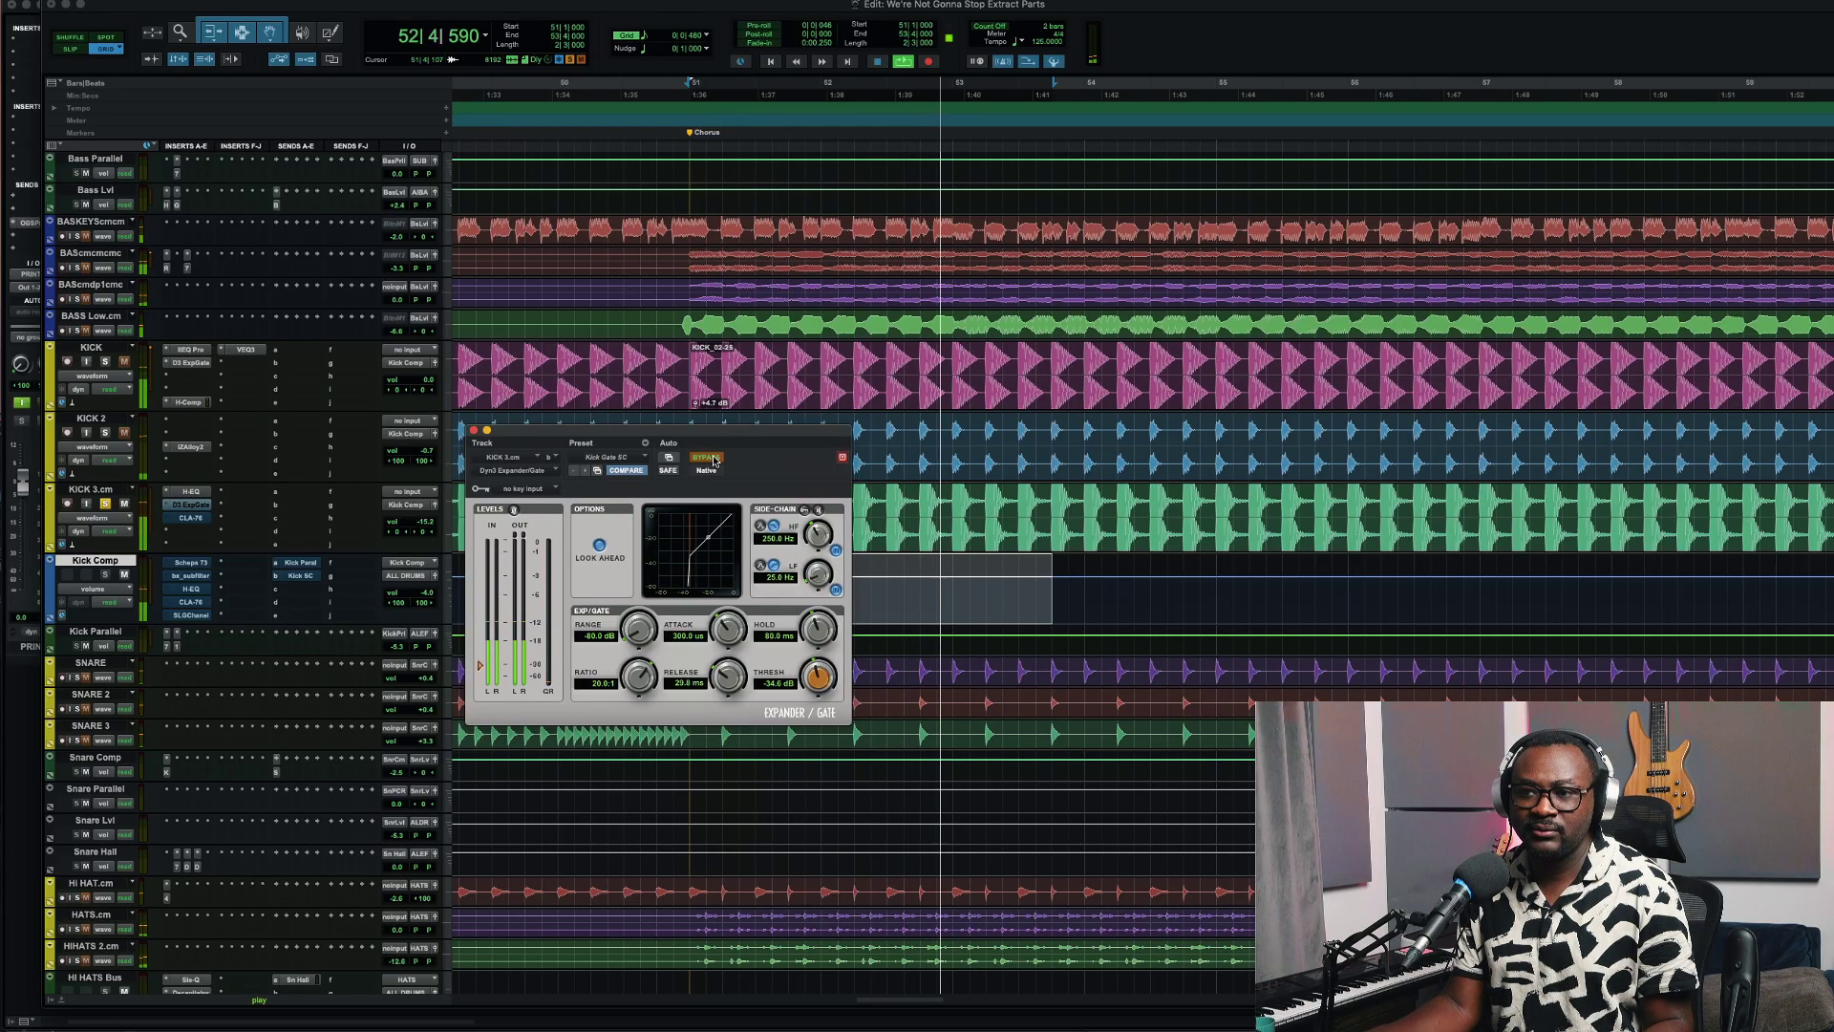
left_click(714, 459)
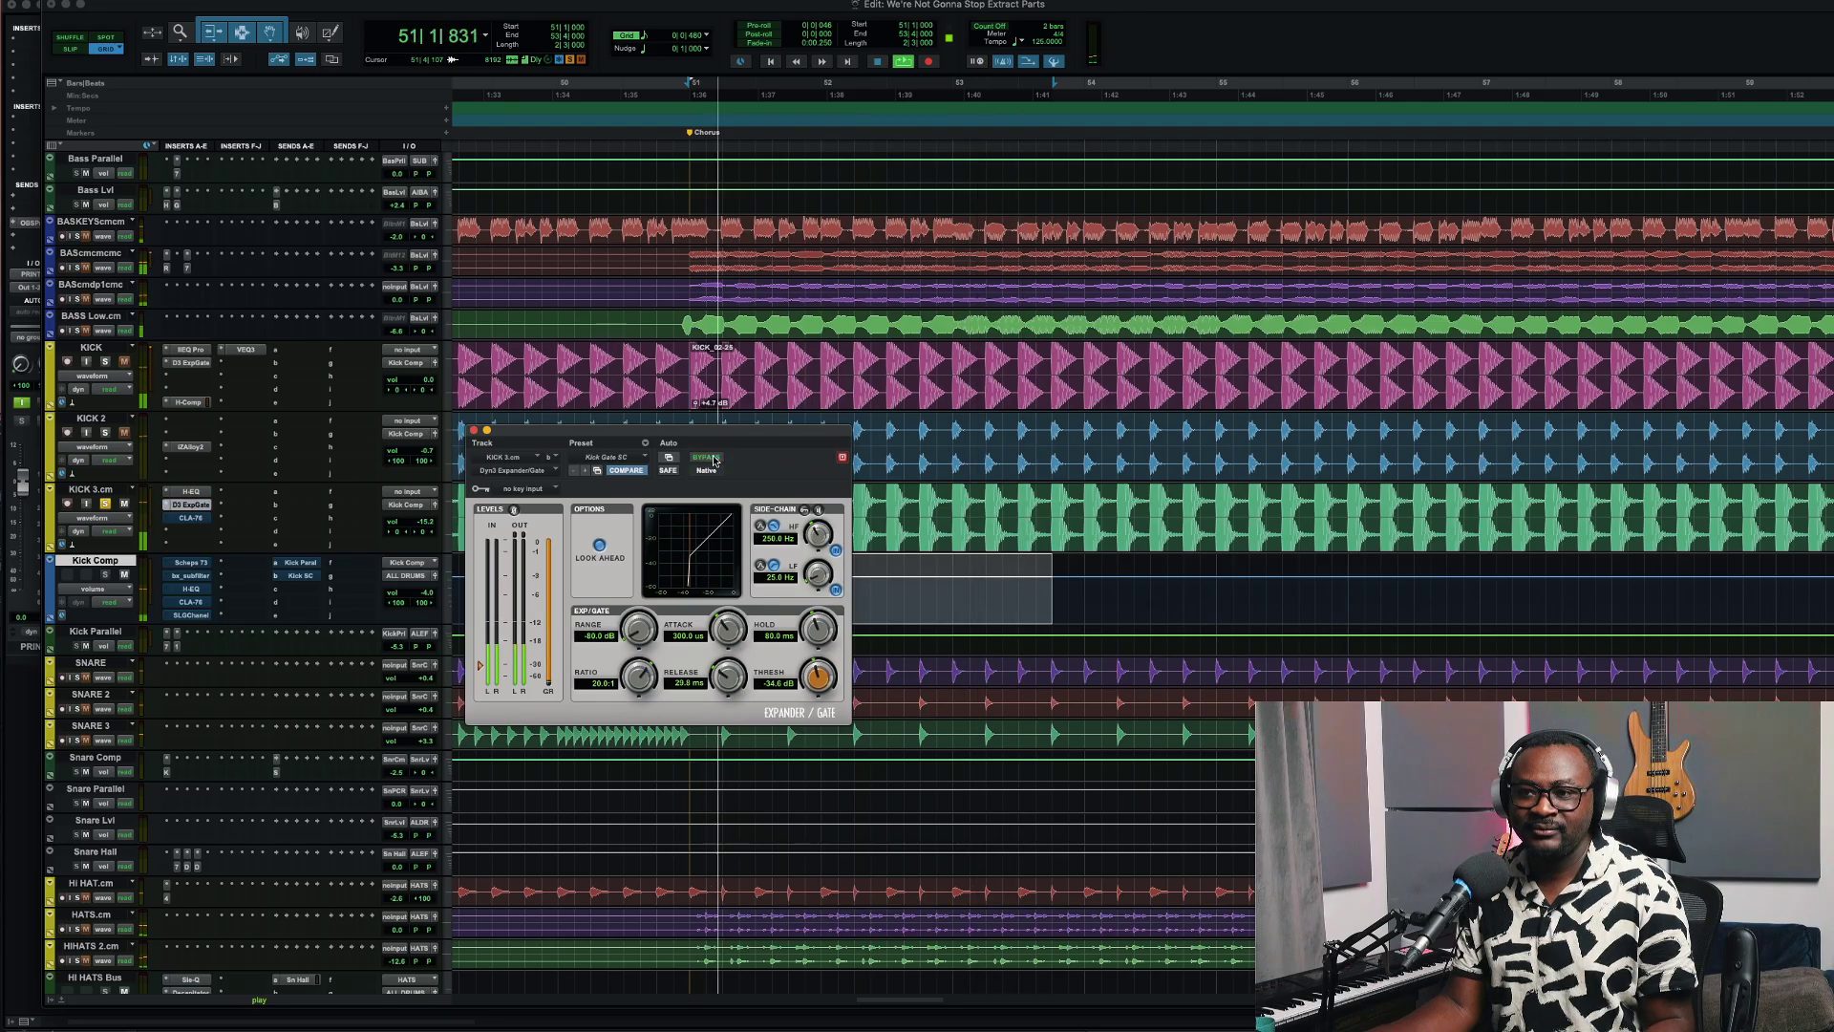
left_click(713, 458)
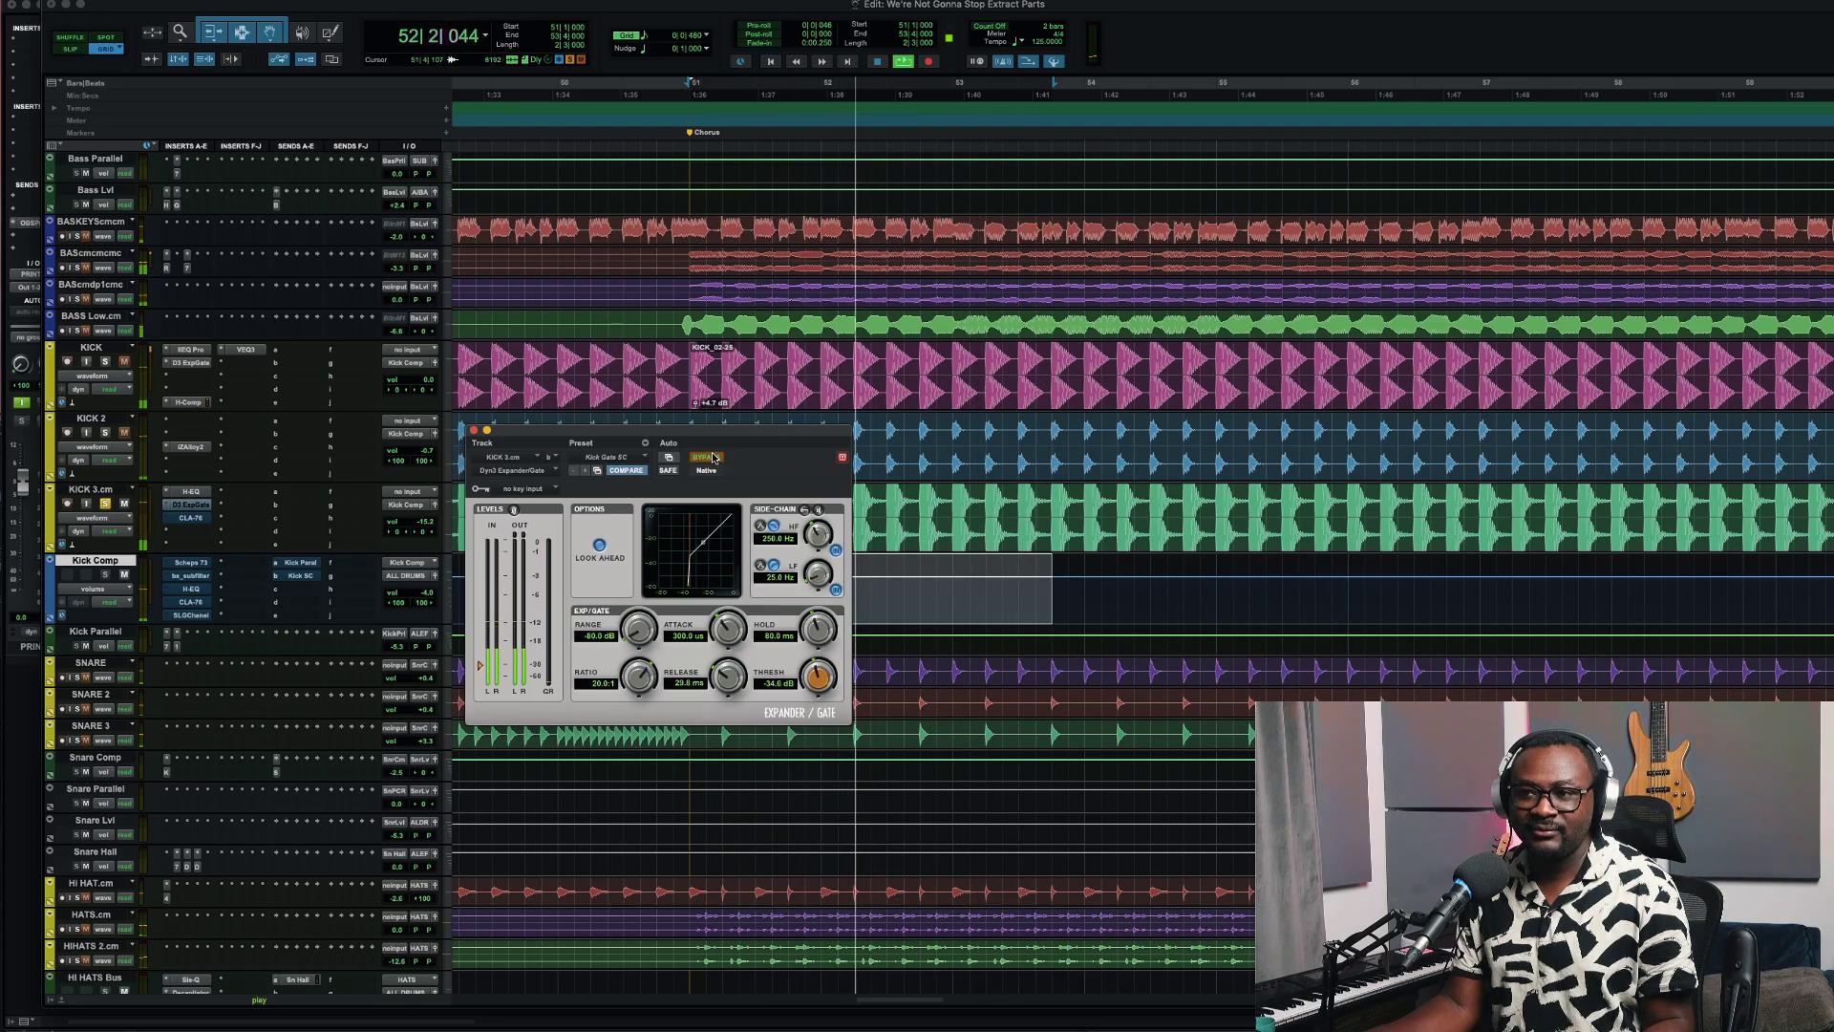
left_click(714, 458)
key("space")
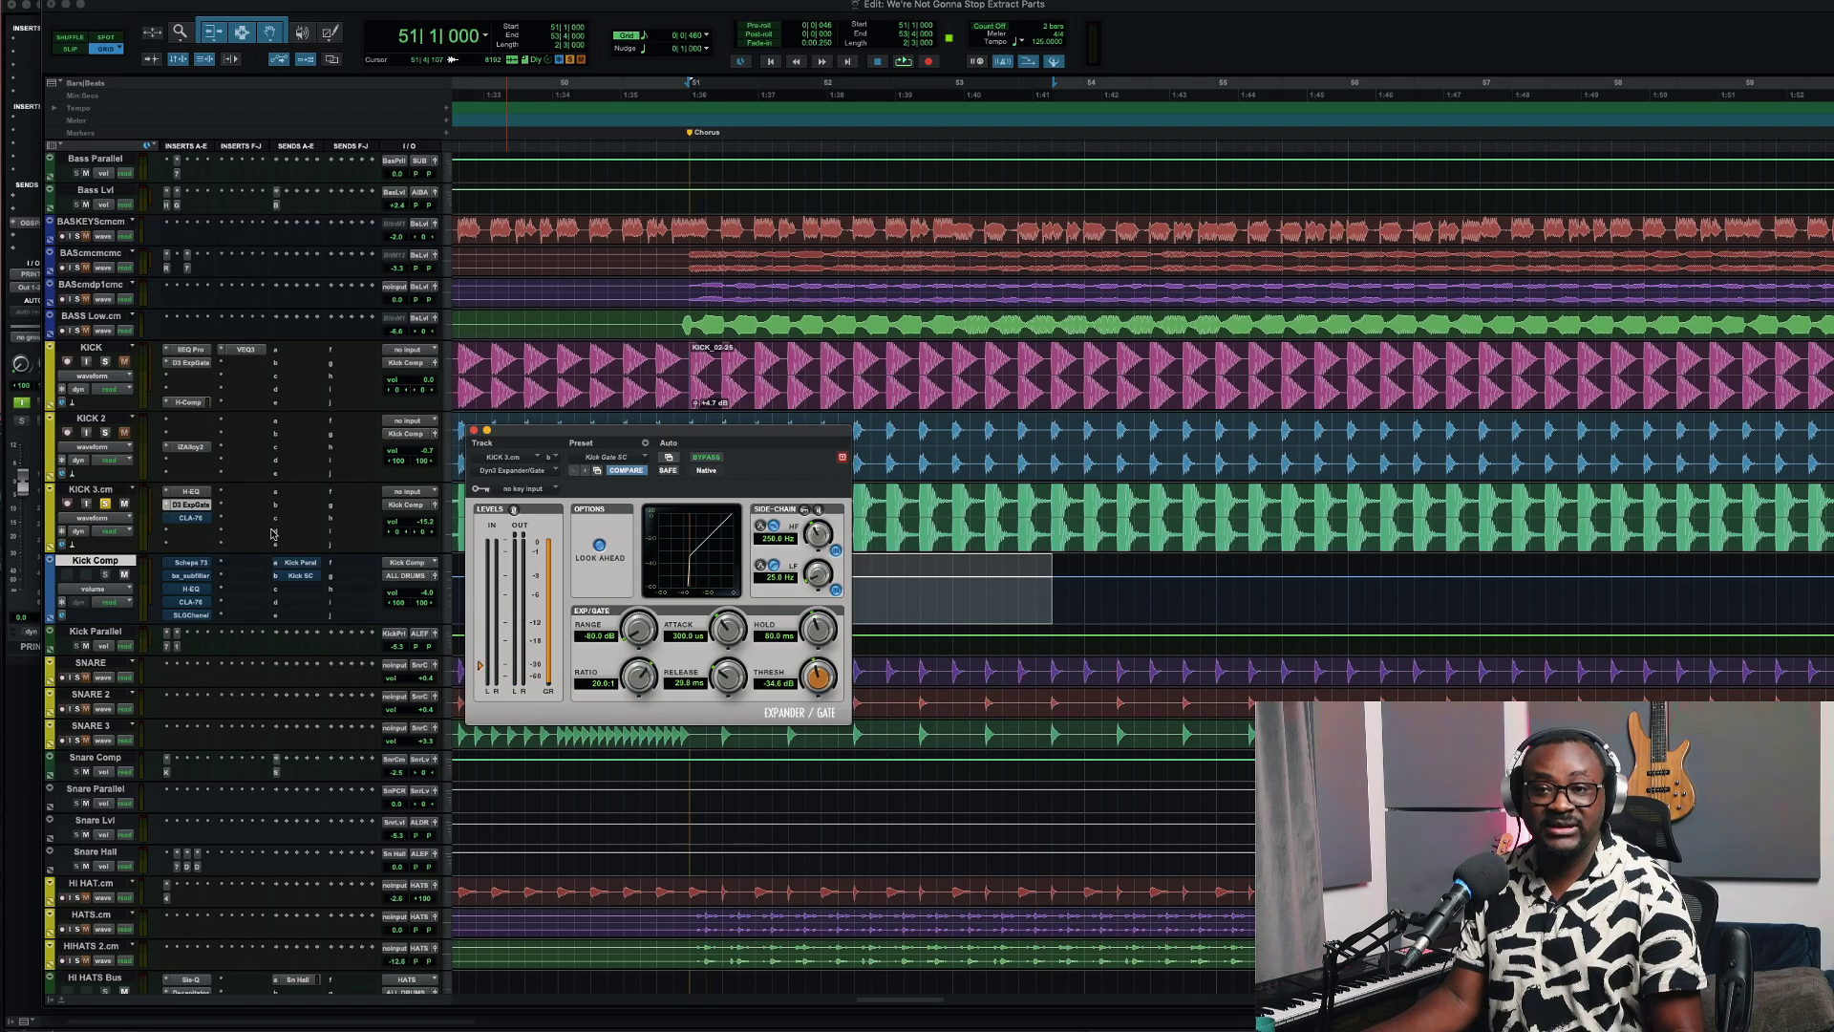
Open the CLA-76 compressor on KICK 3.cm, compare it bypassed and active, and leave it active
left_click(200, 518)
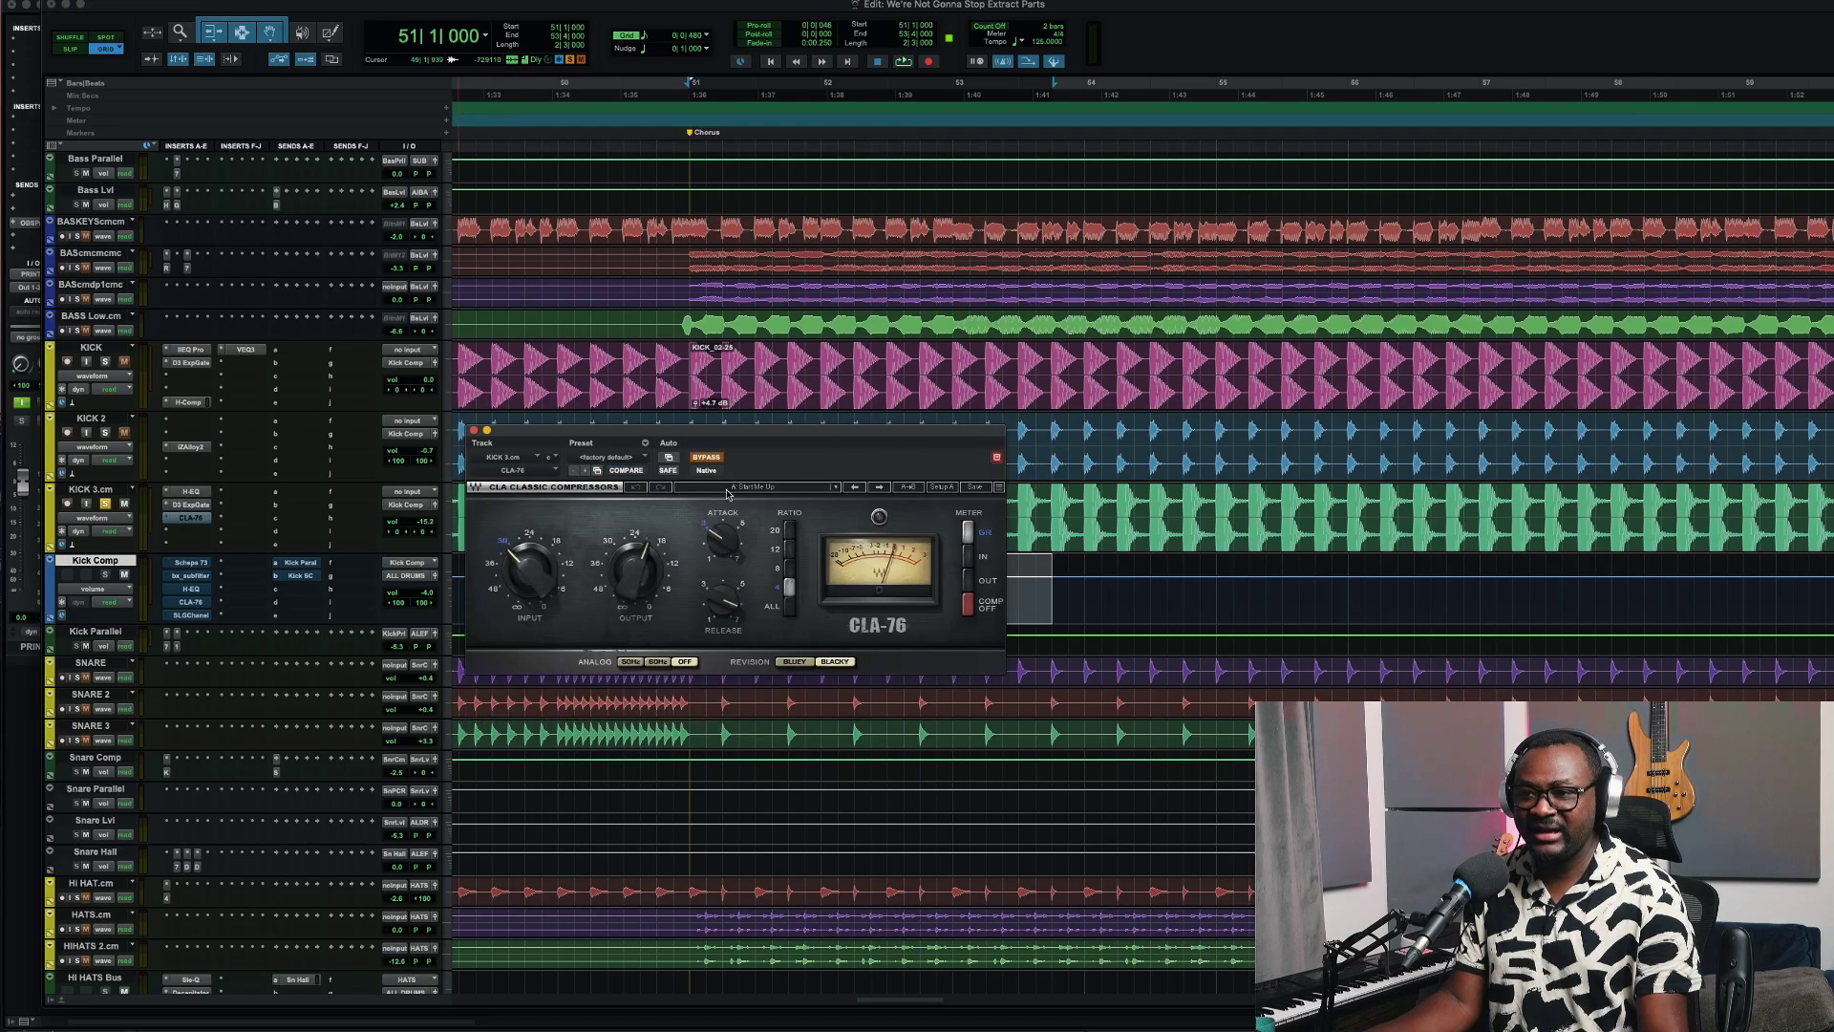
left_click(706, 458)
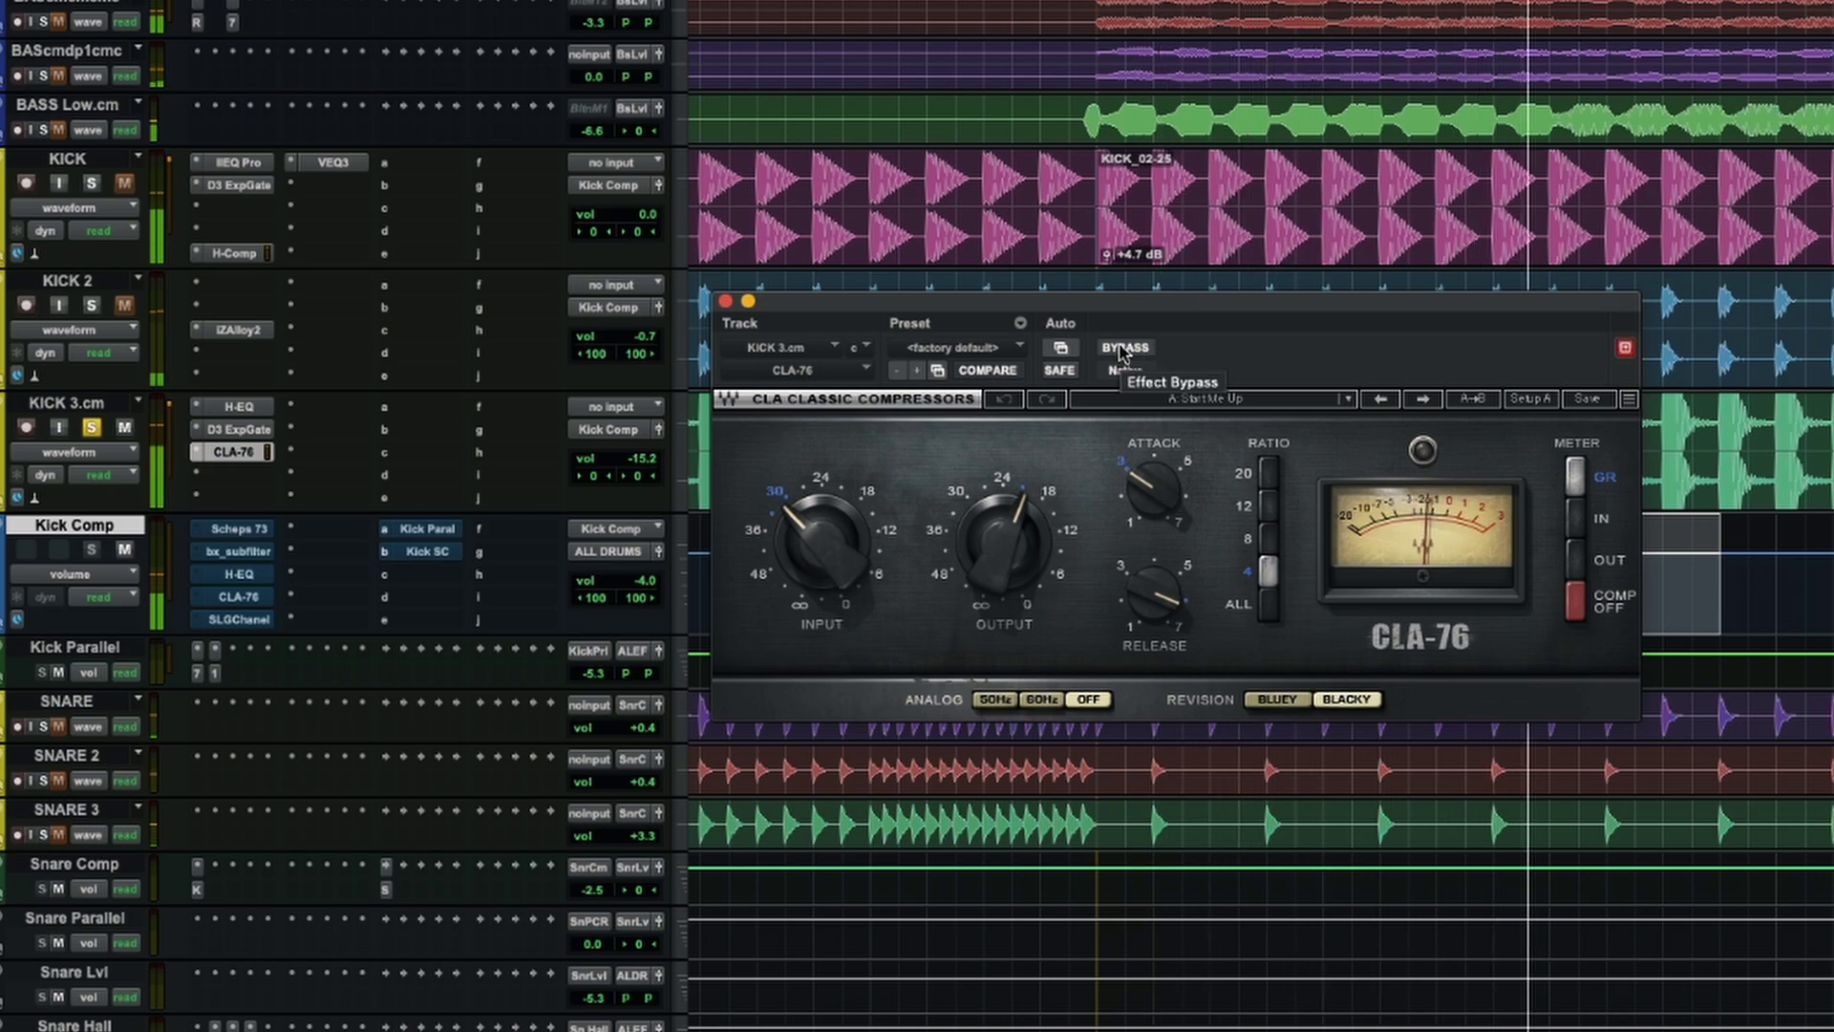
left_click(1124, 349)
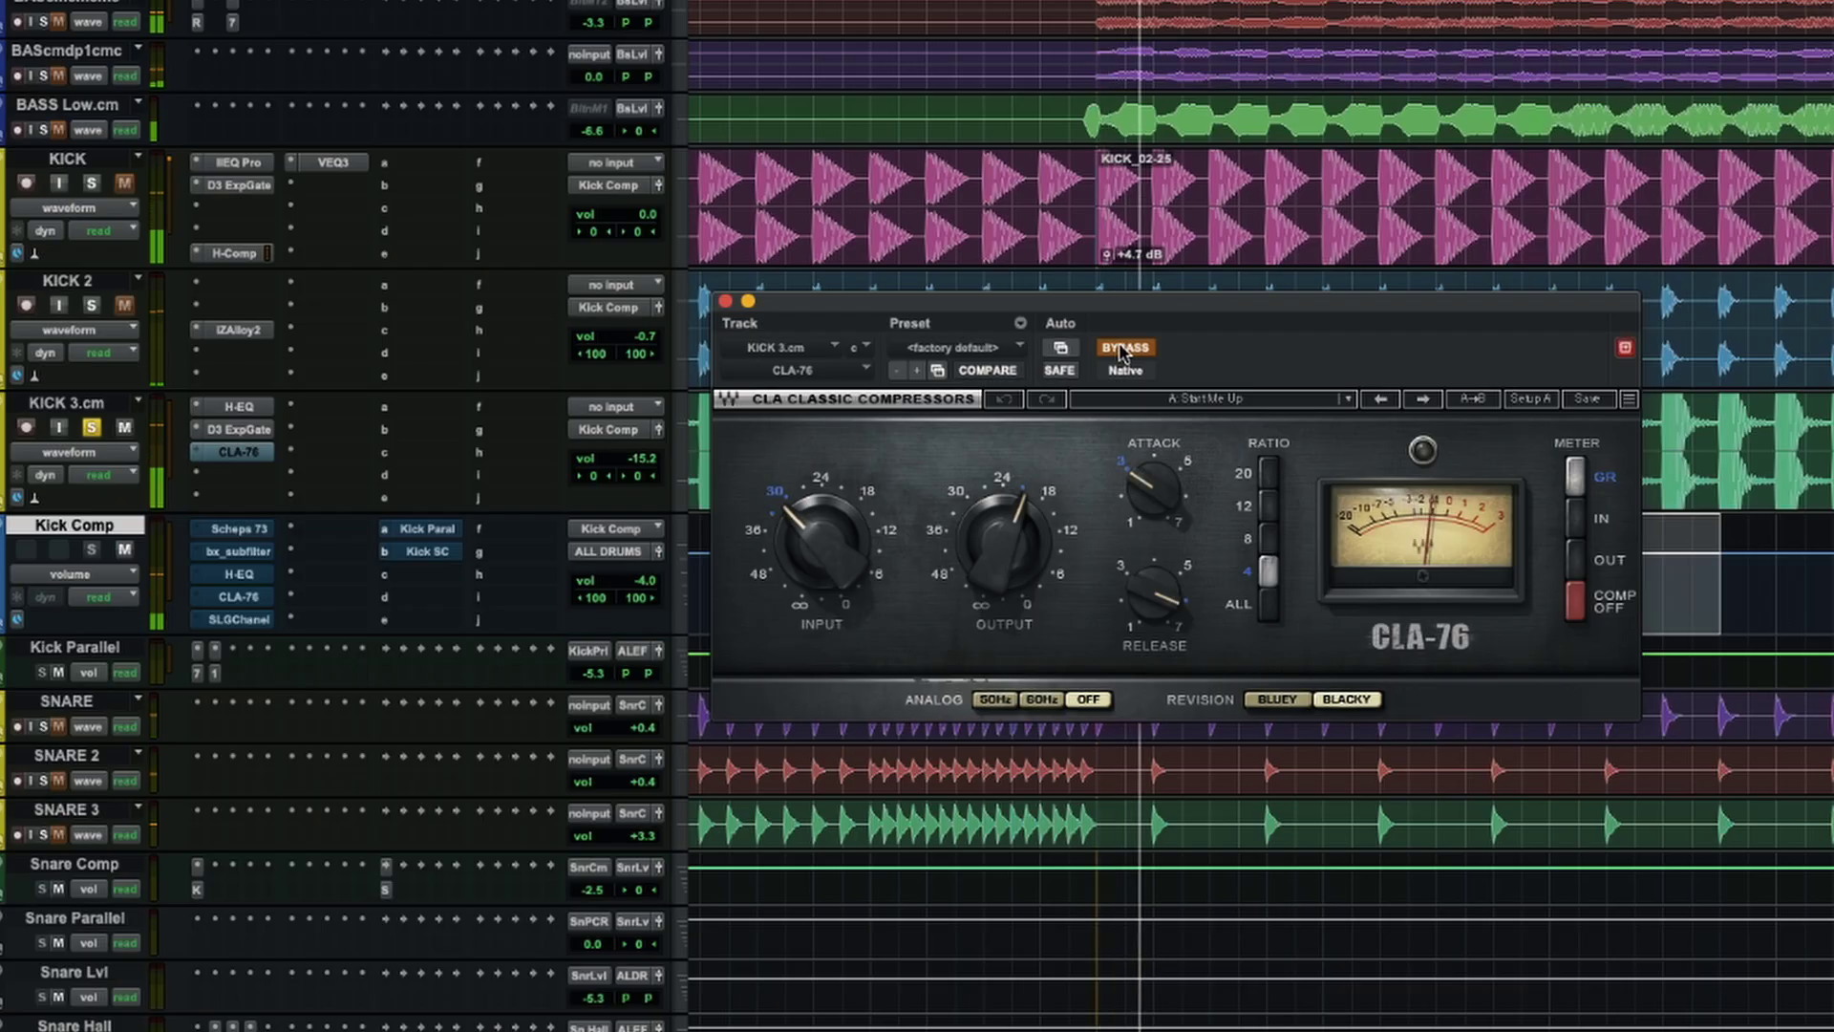
left_click(1123, 350)
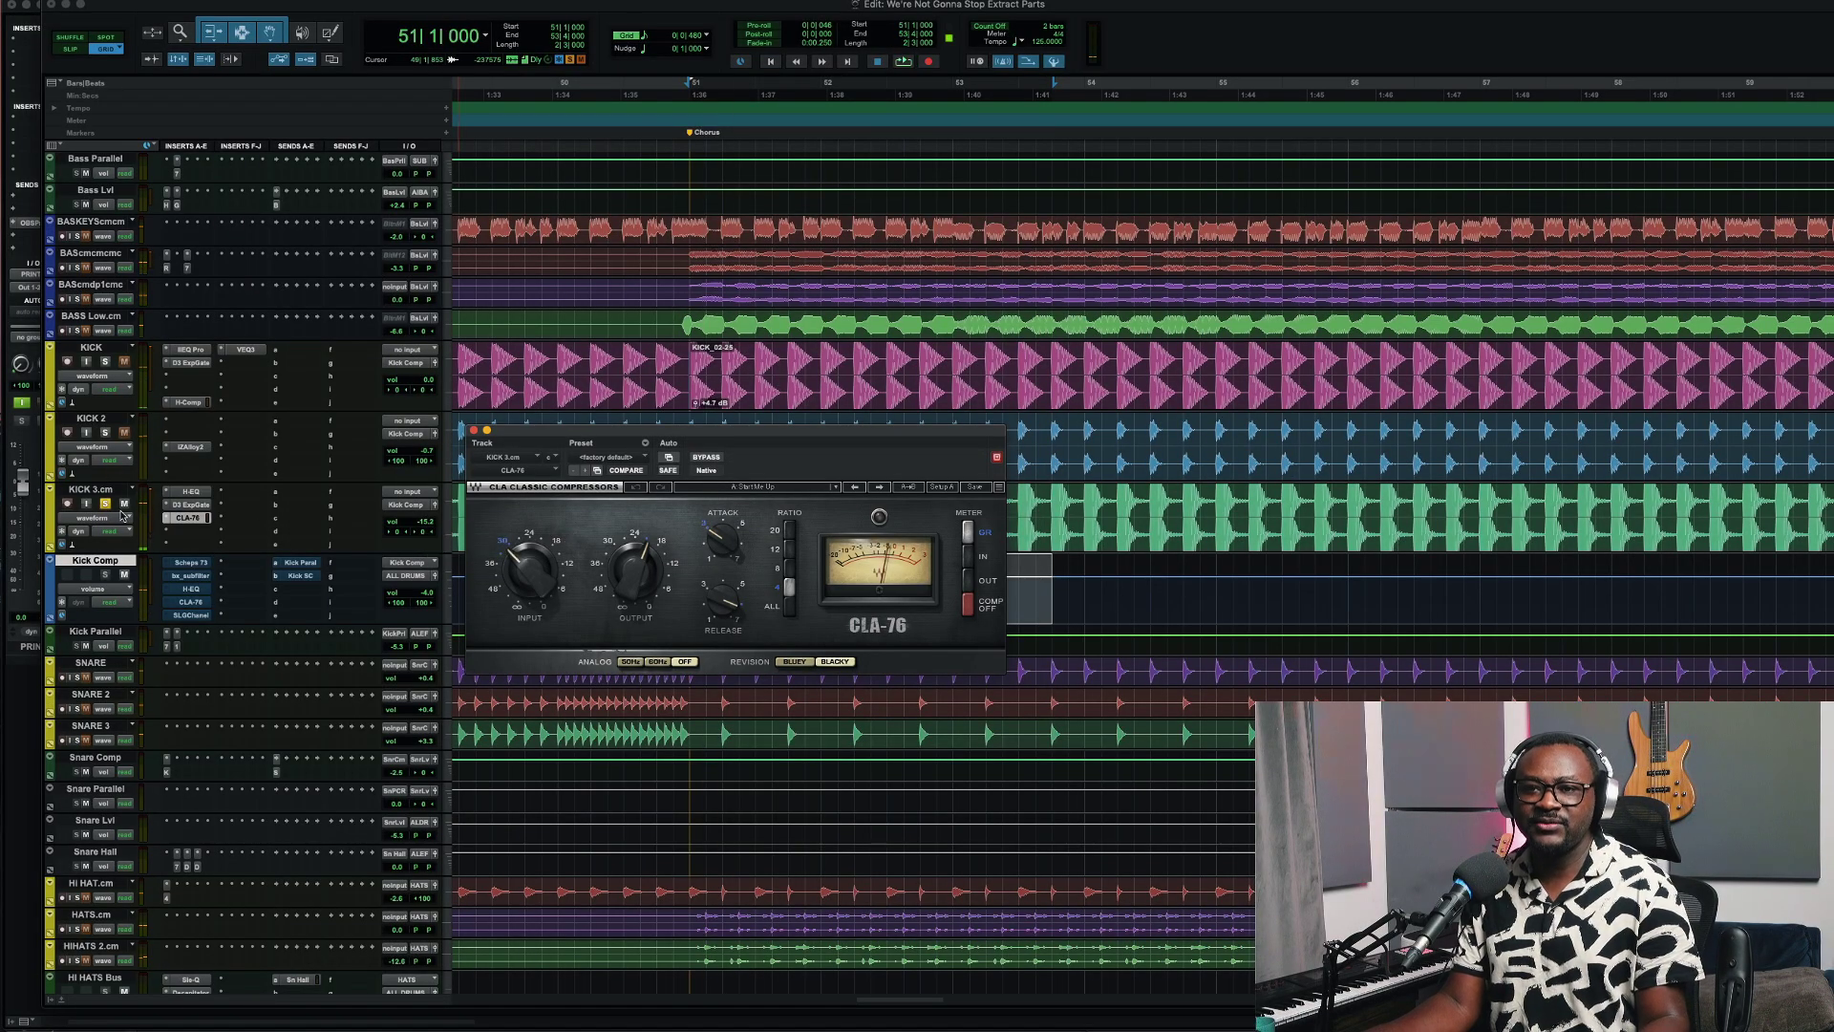
Solo all three kick tracks, play them together and close the CLA-76
left_click(106, 503)
left_click(105, 433)
key("space")
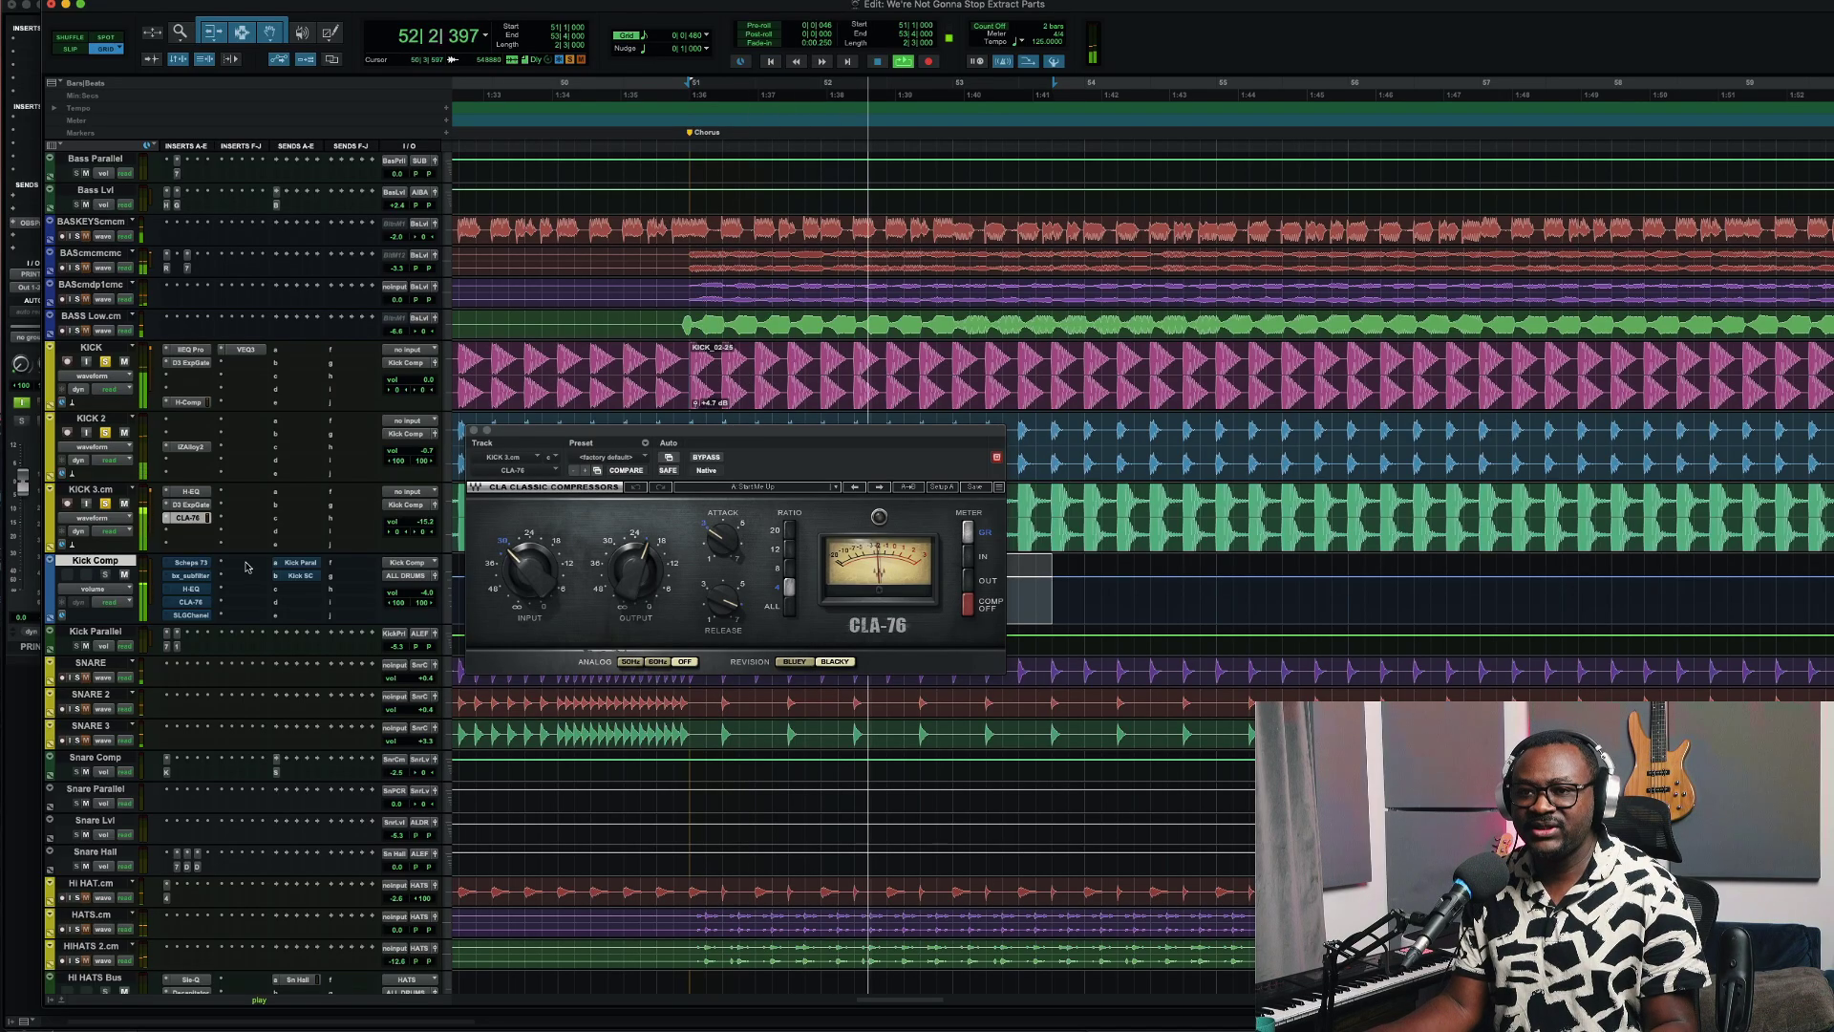
left_click(474, 431)
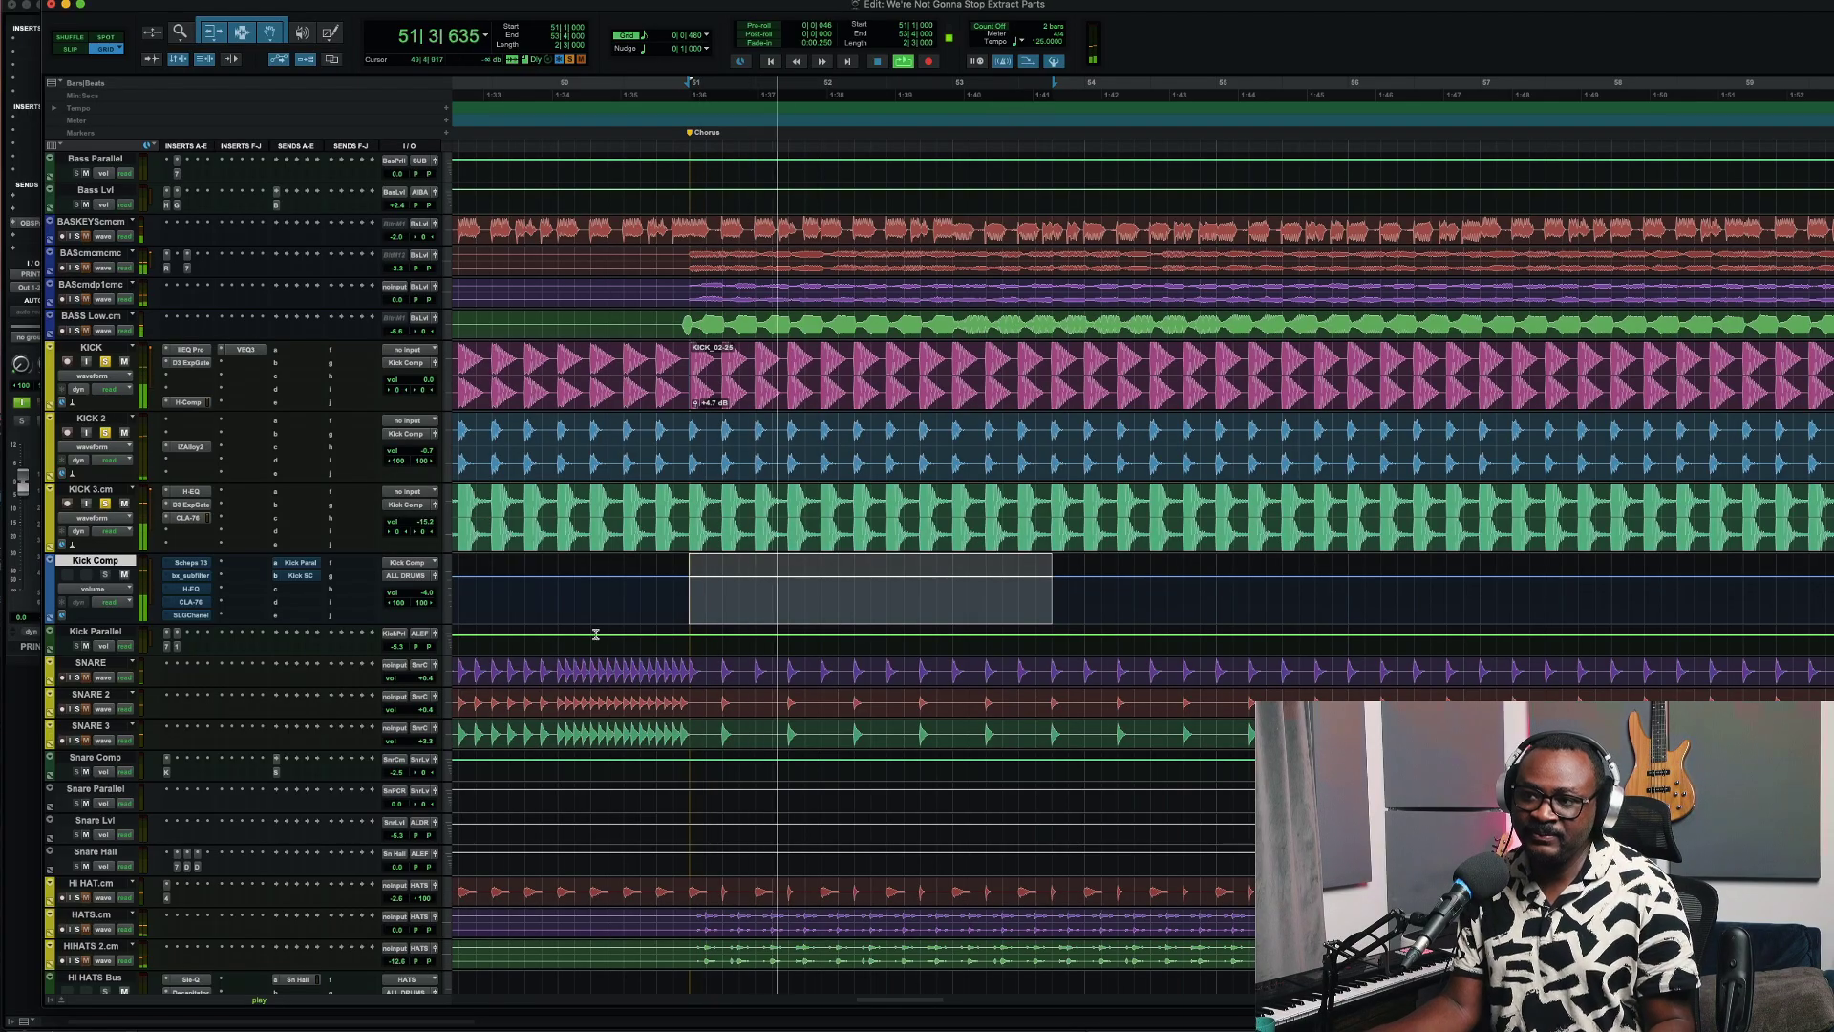
Extend the looped selection on the Kick Comp track to about four bars from the Chorus marker and briefly view its Scheps 73
left_click_drag(690, 582, 1216, 587)
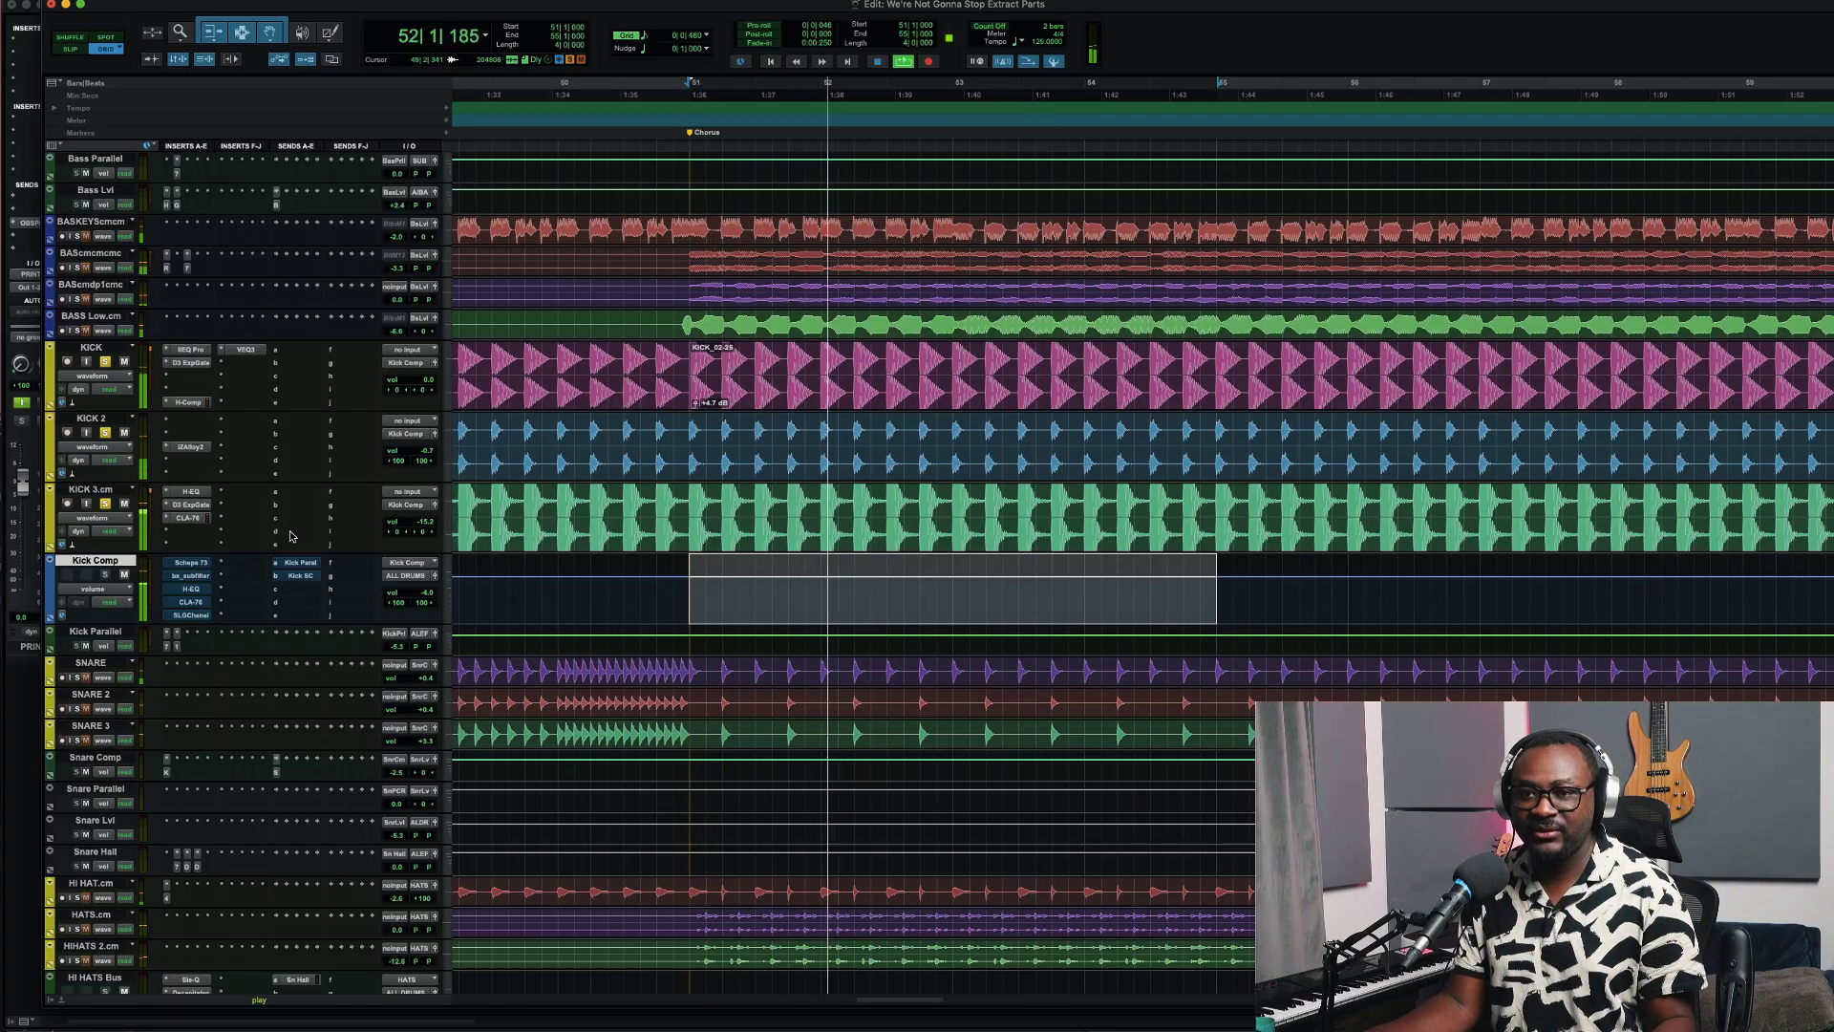
left_click(206, 562)
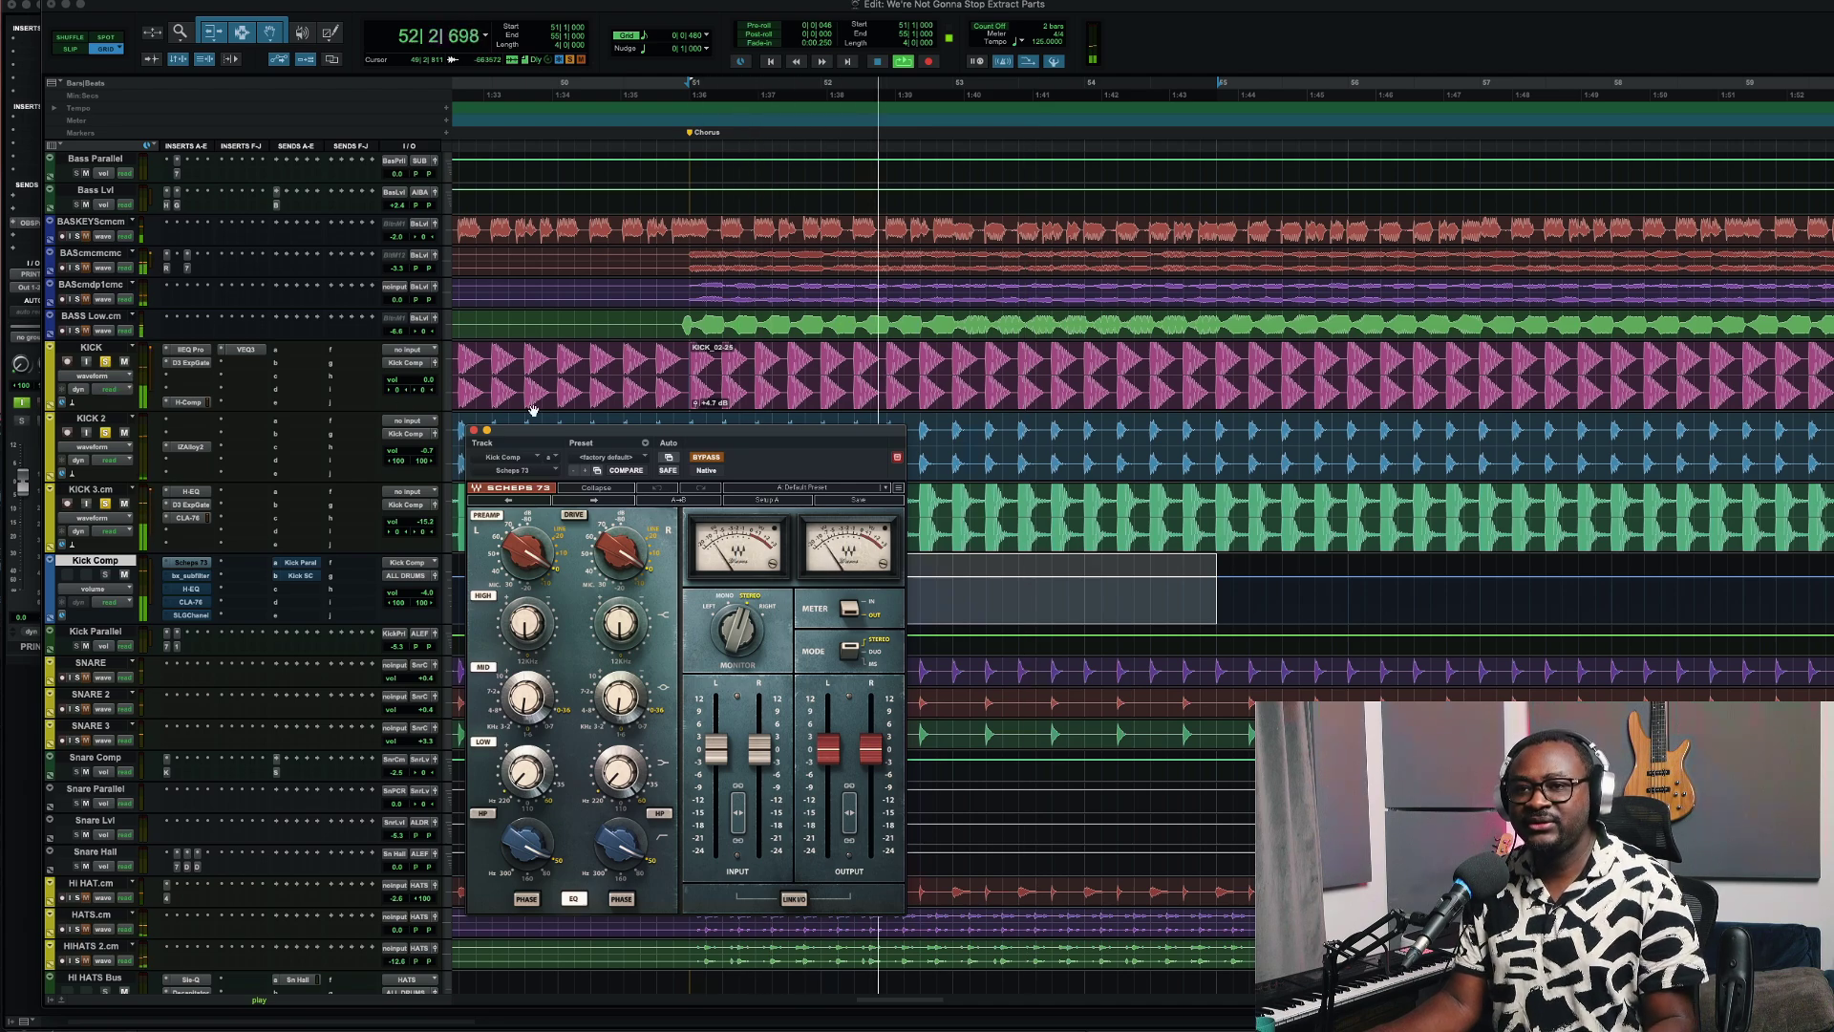
left_click(476, 431)
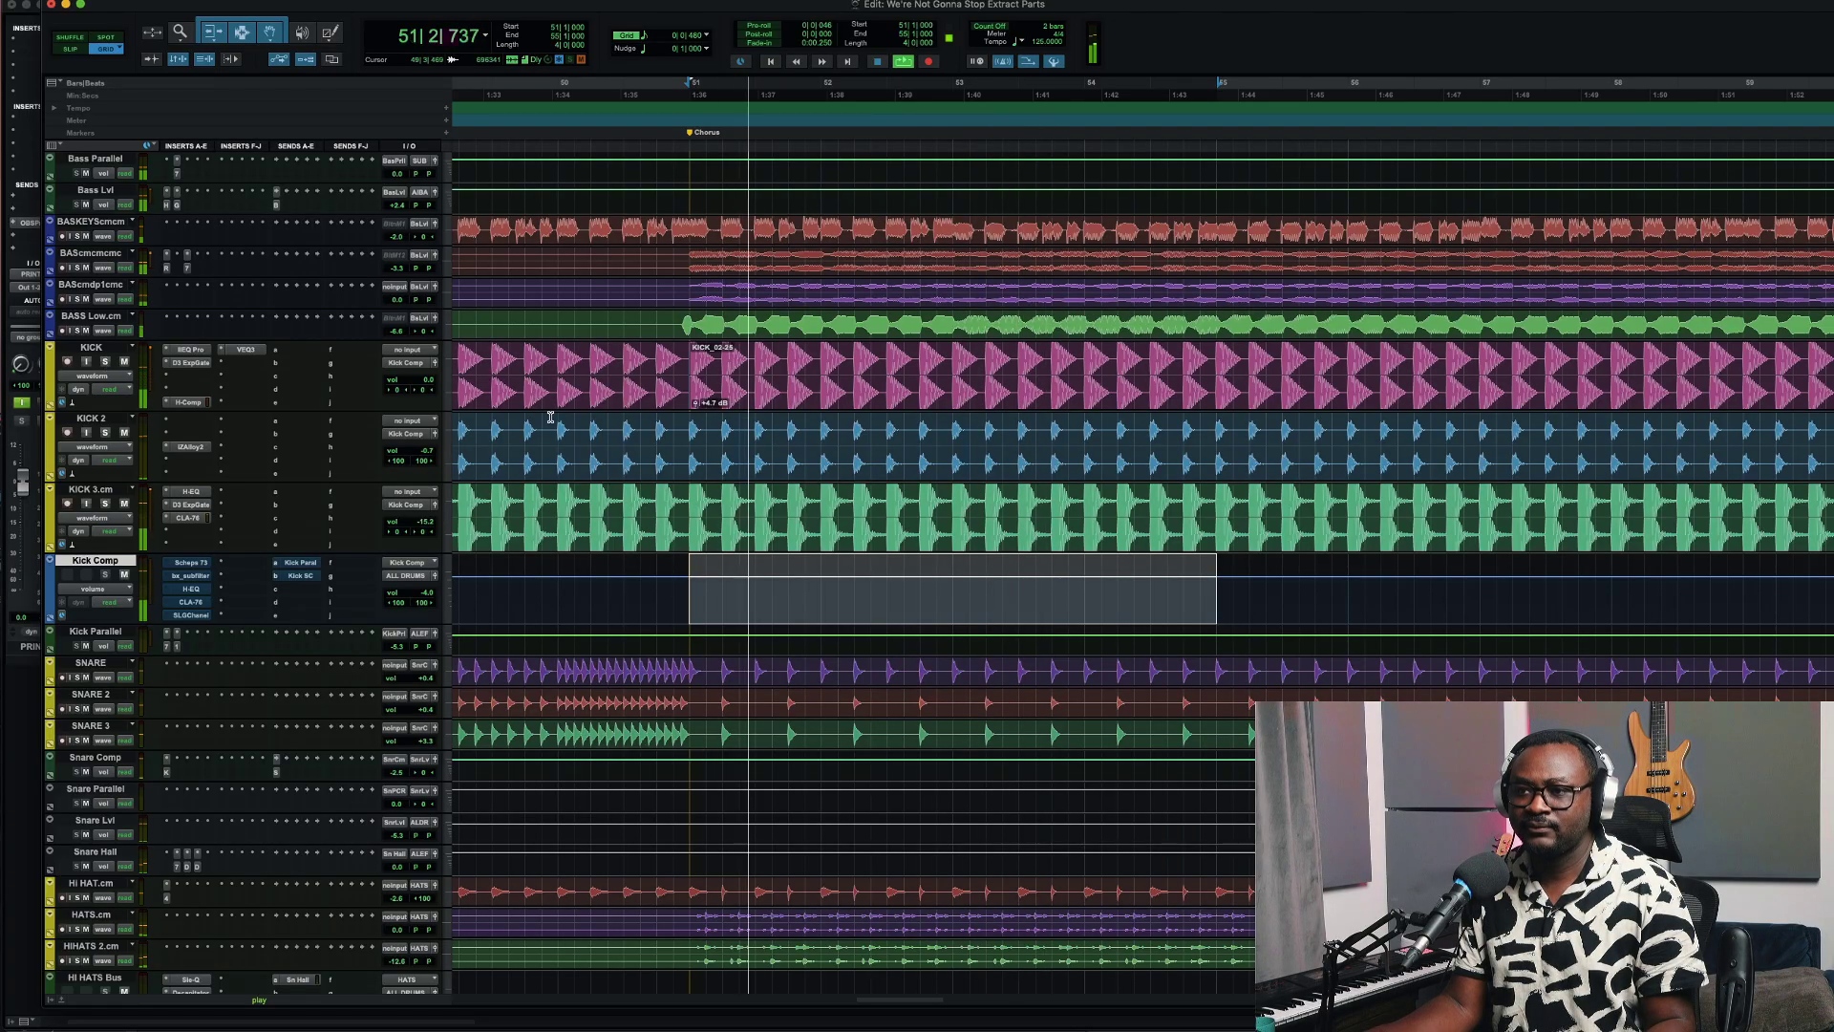
Extend the looped selection on the Kick Comp track to about eight bars from the Chorus marker and restart playback
key("t")
key("t")
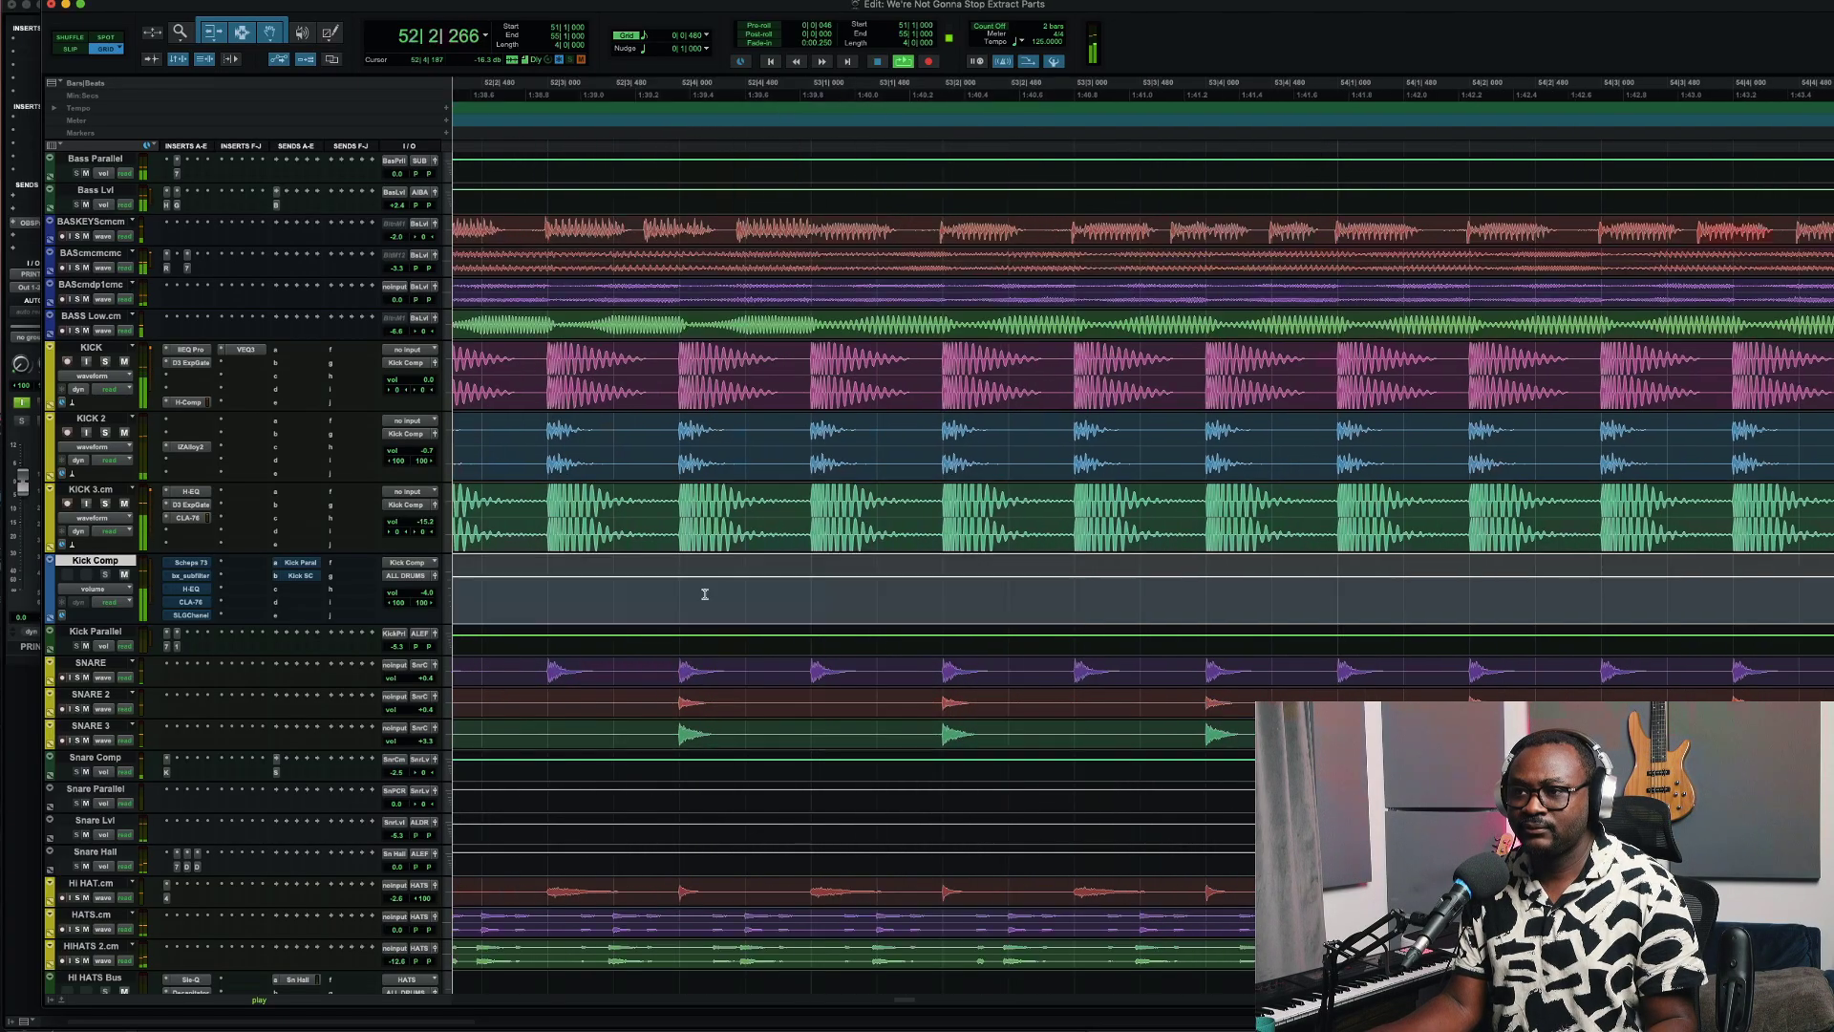
key("r")
key("r")
key("r")
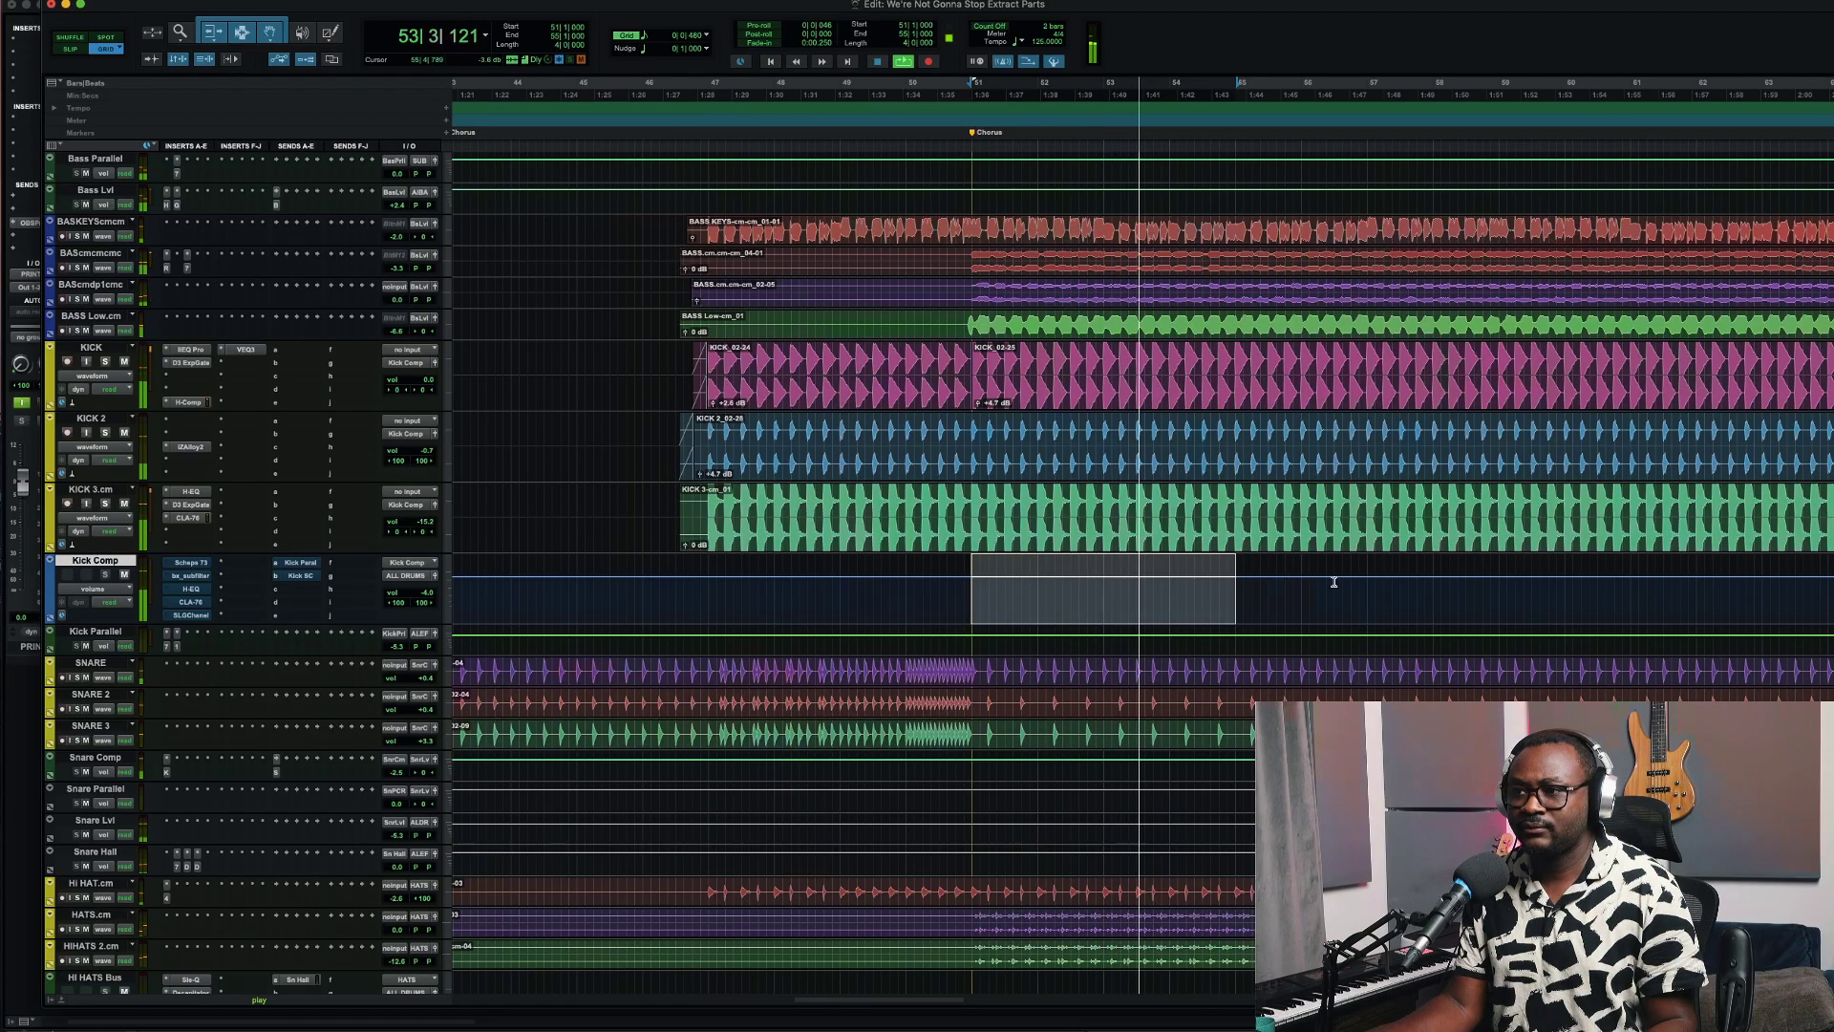
left_click(1500, 579, "shift")
key("space")
key("space")
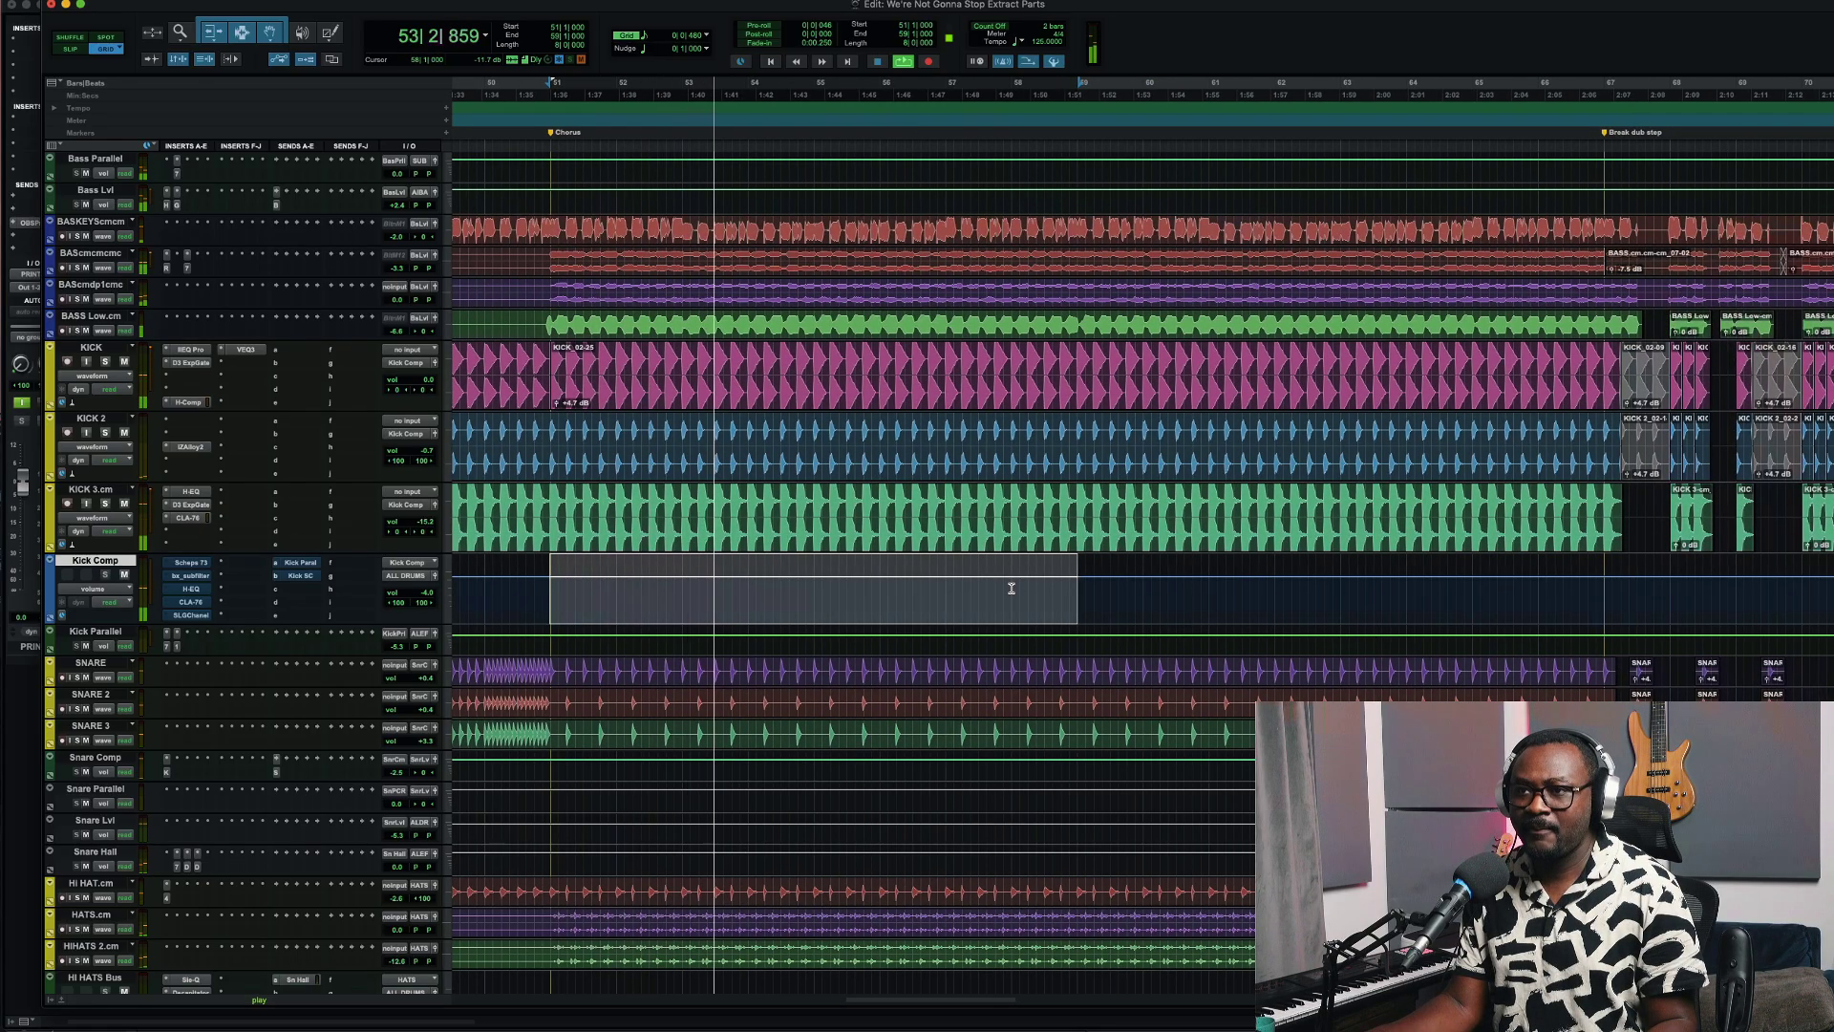
Play the three soloed kicks and compare the Scheps 73 on Kick Comp bypassed and active, leaving it active
key("space")
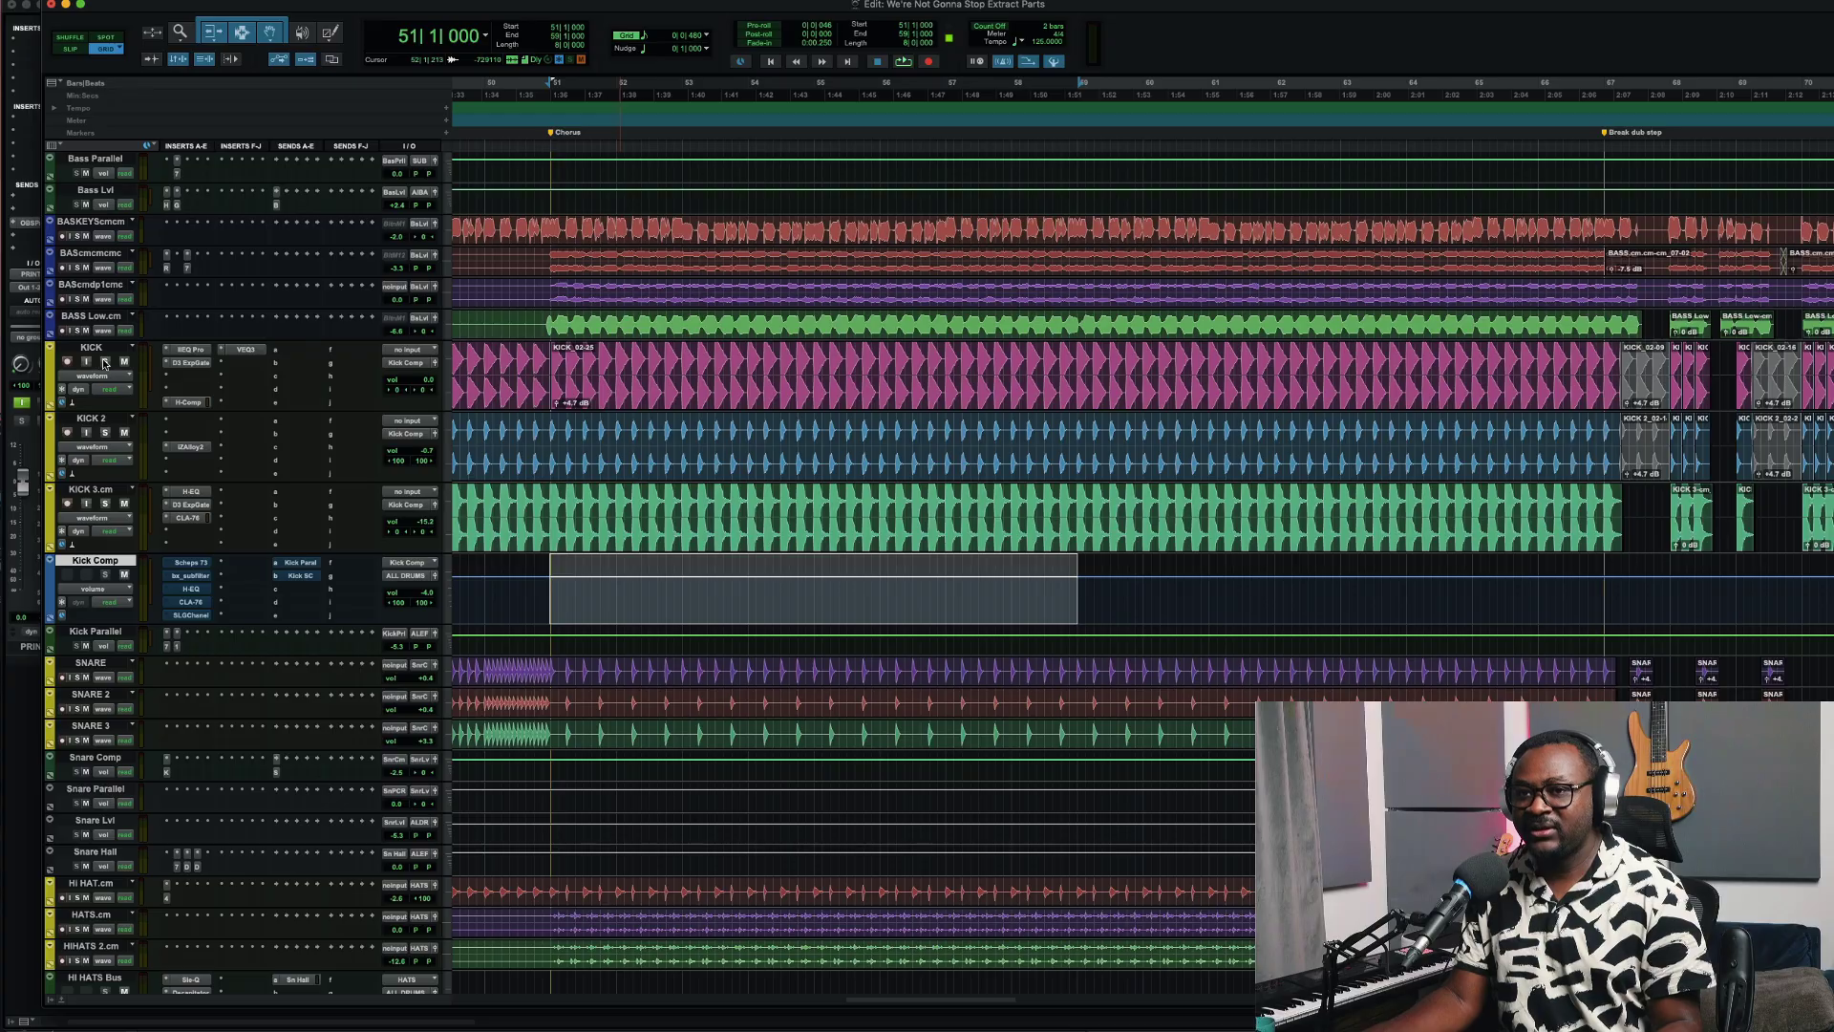
key("space")
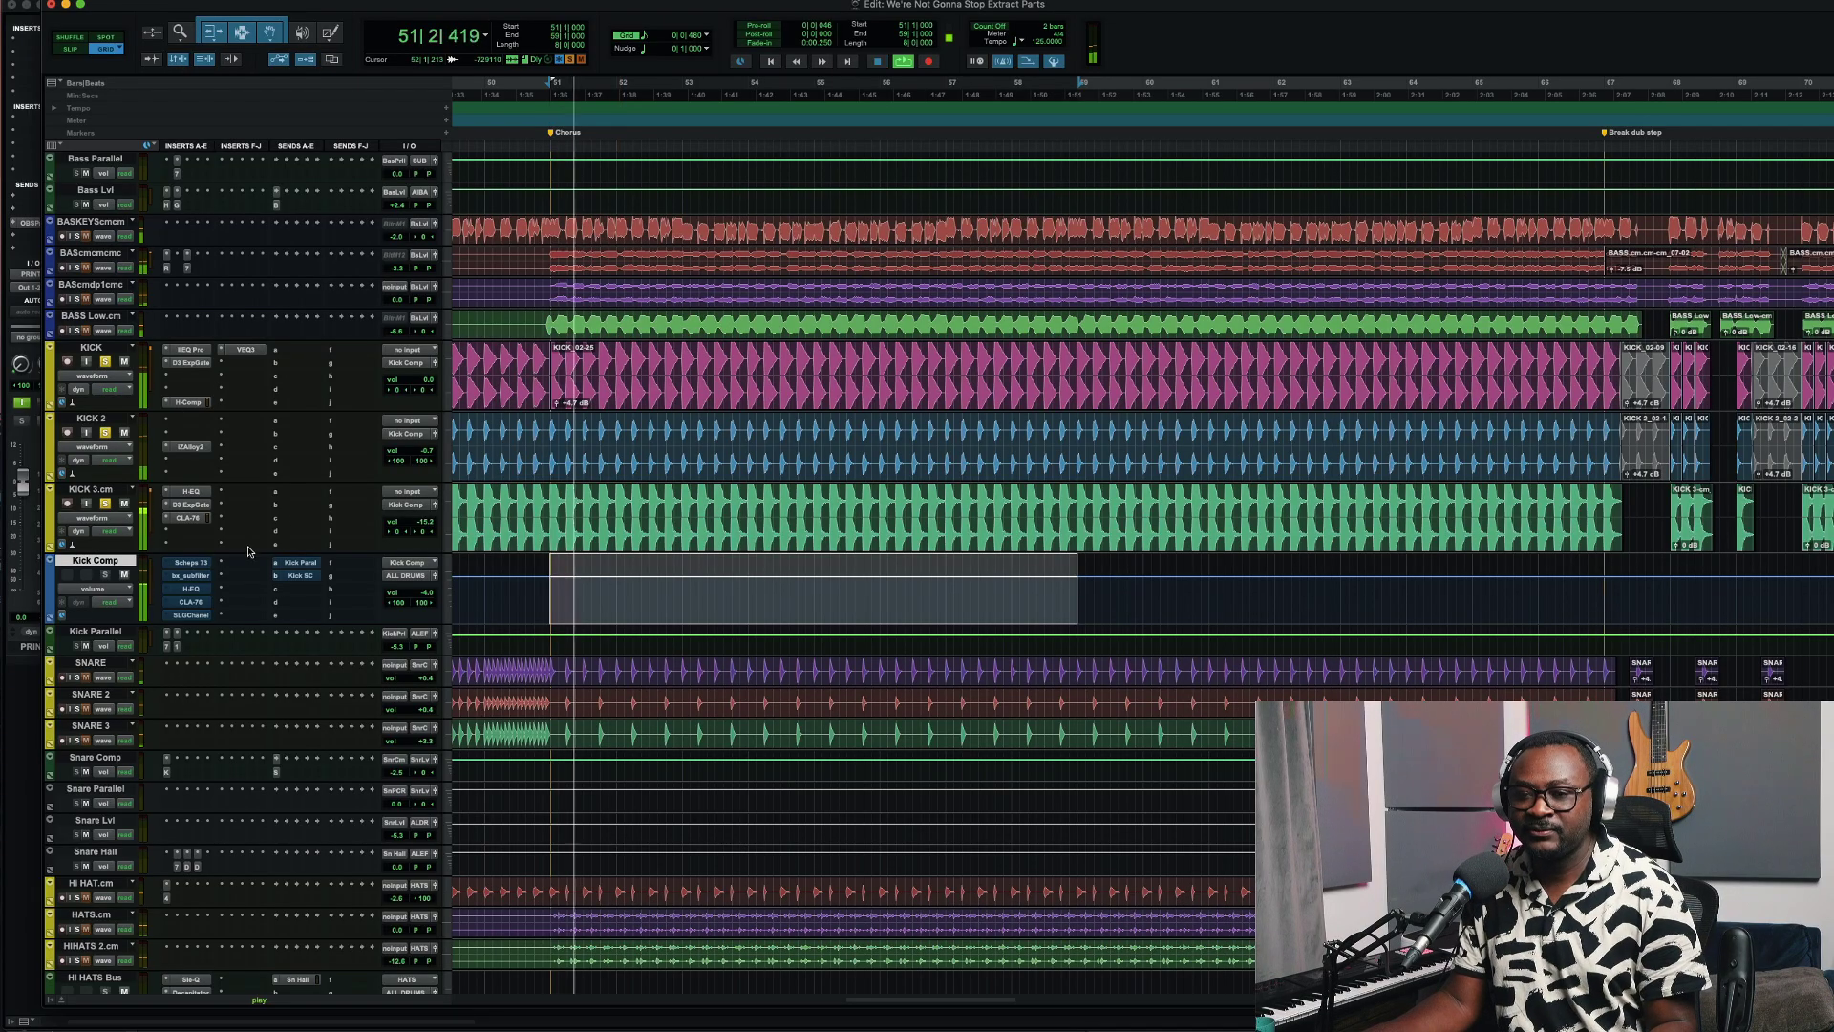
left_click(190, 561)
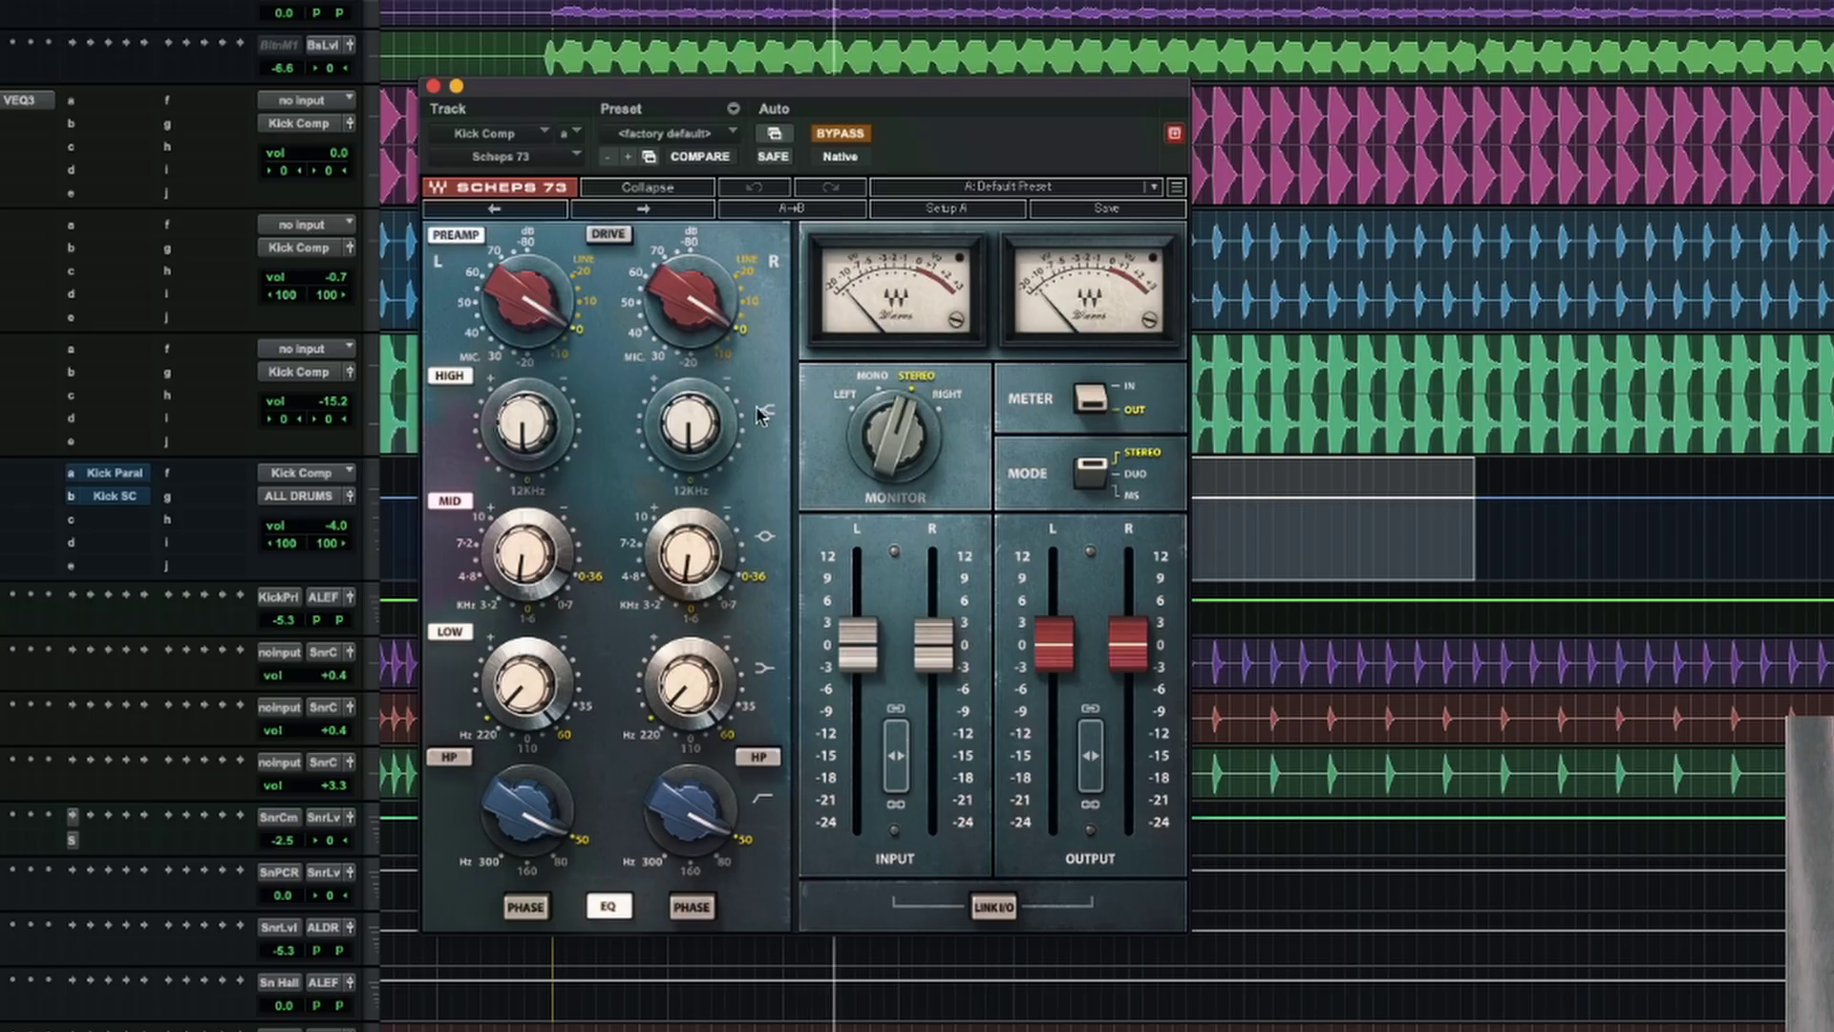
left_click(689, 684)
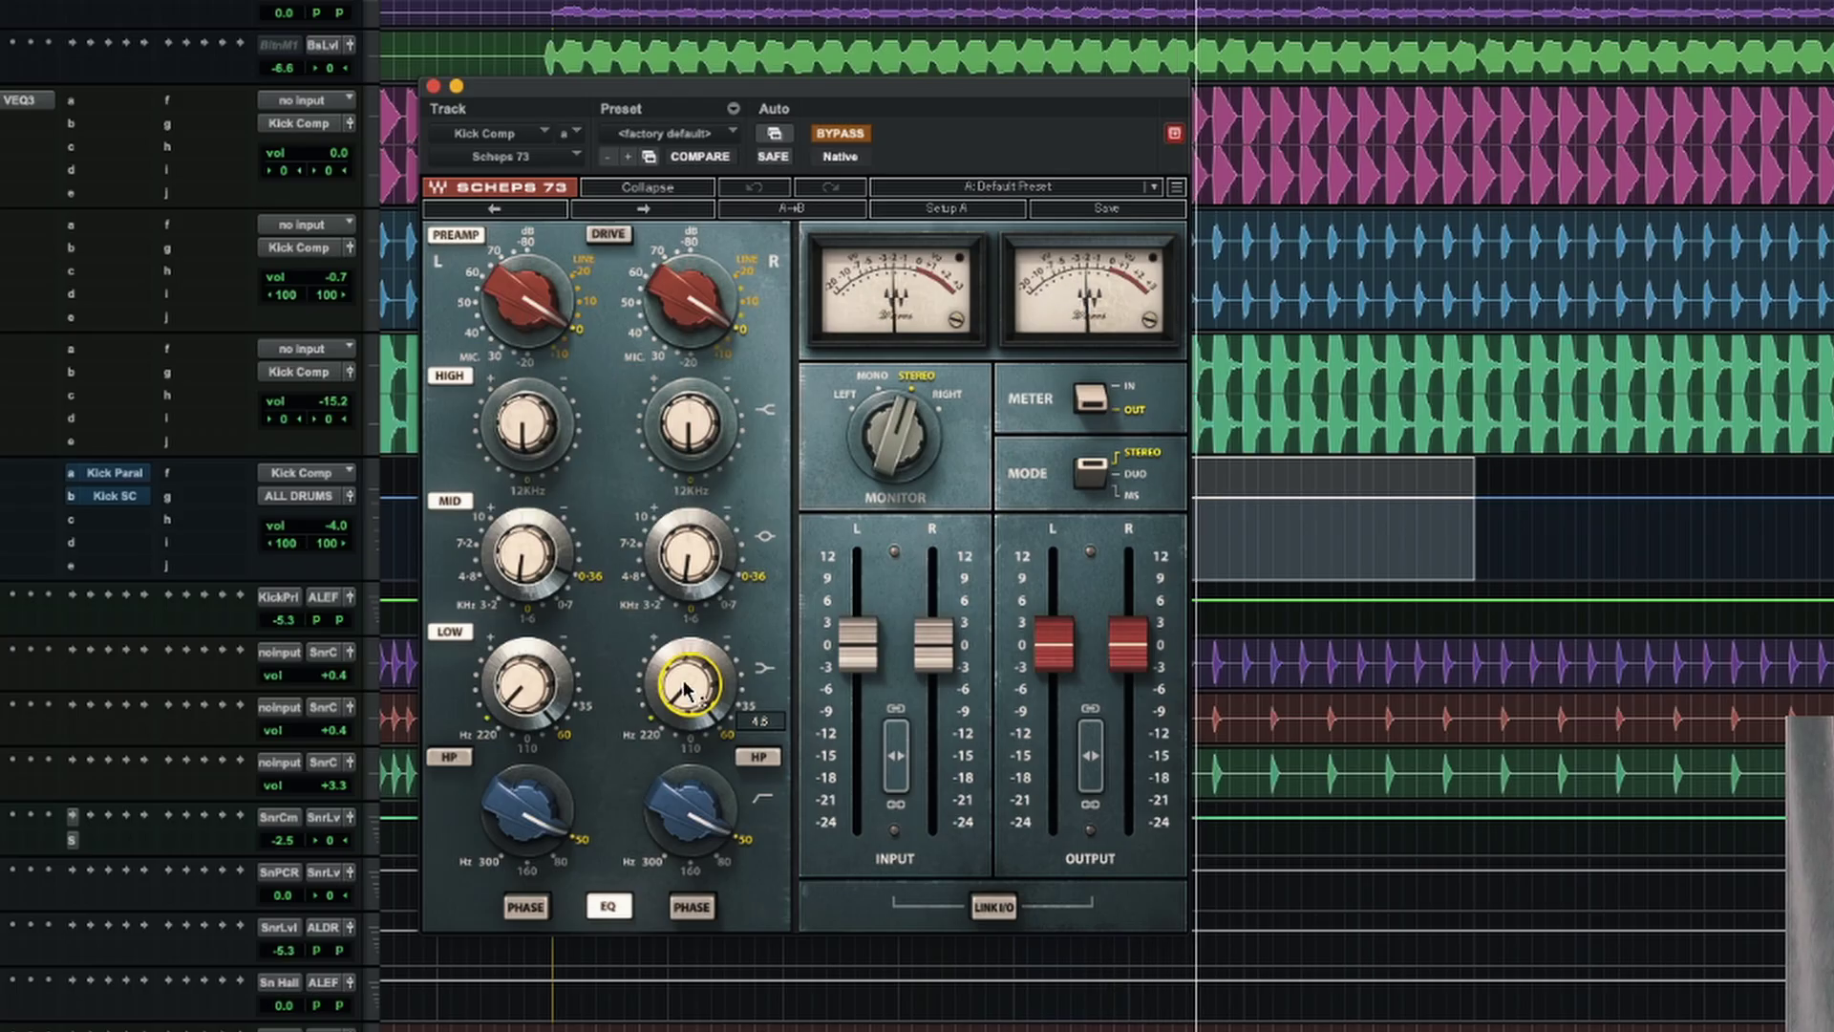
left_click(831, 134)
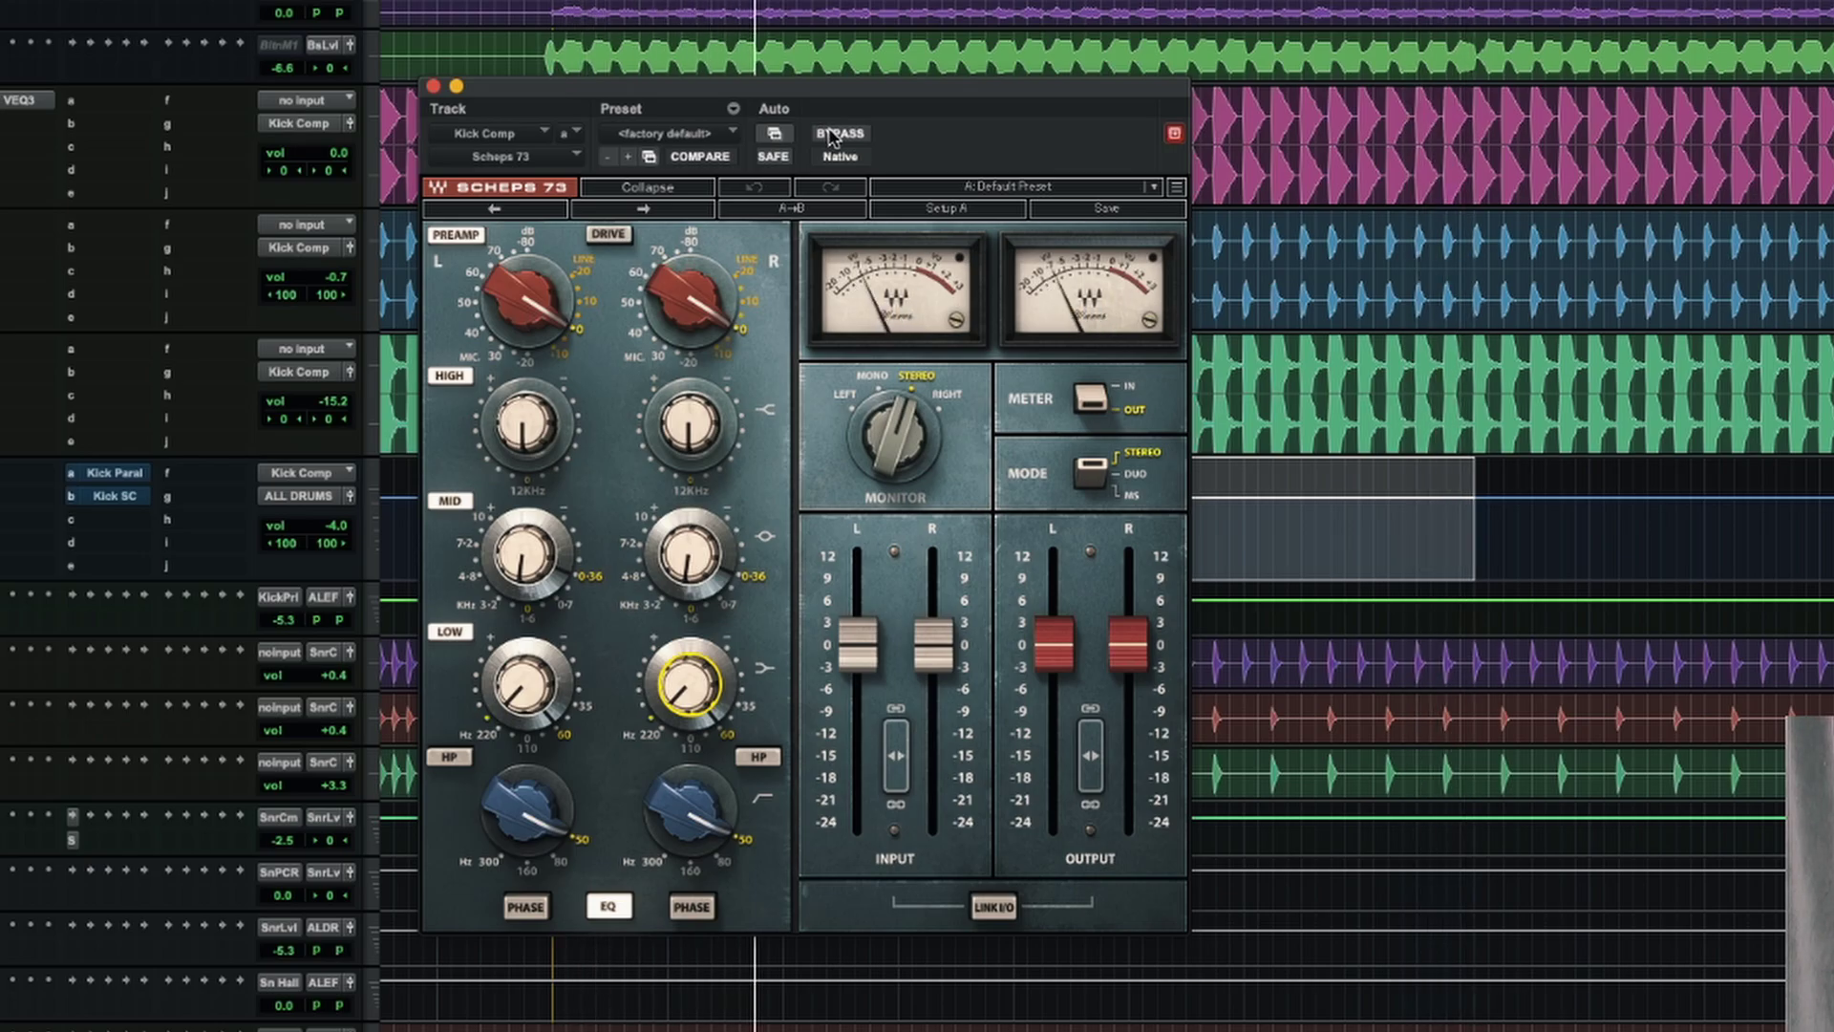
left_click(833, 138)
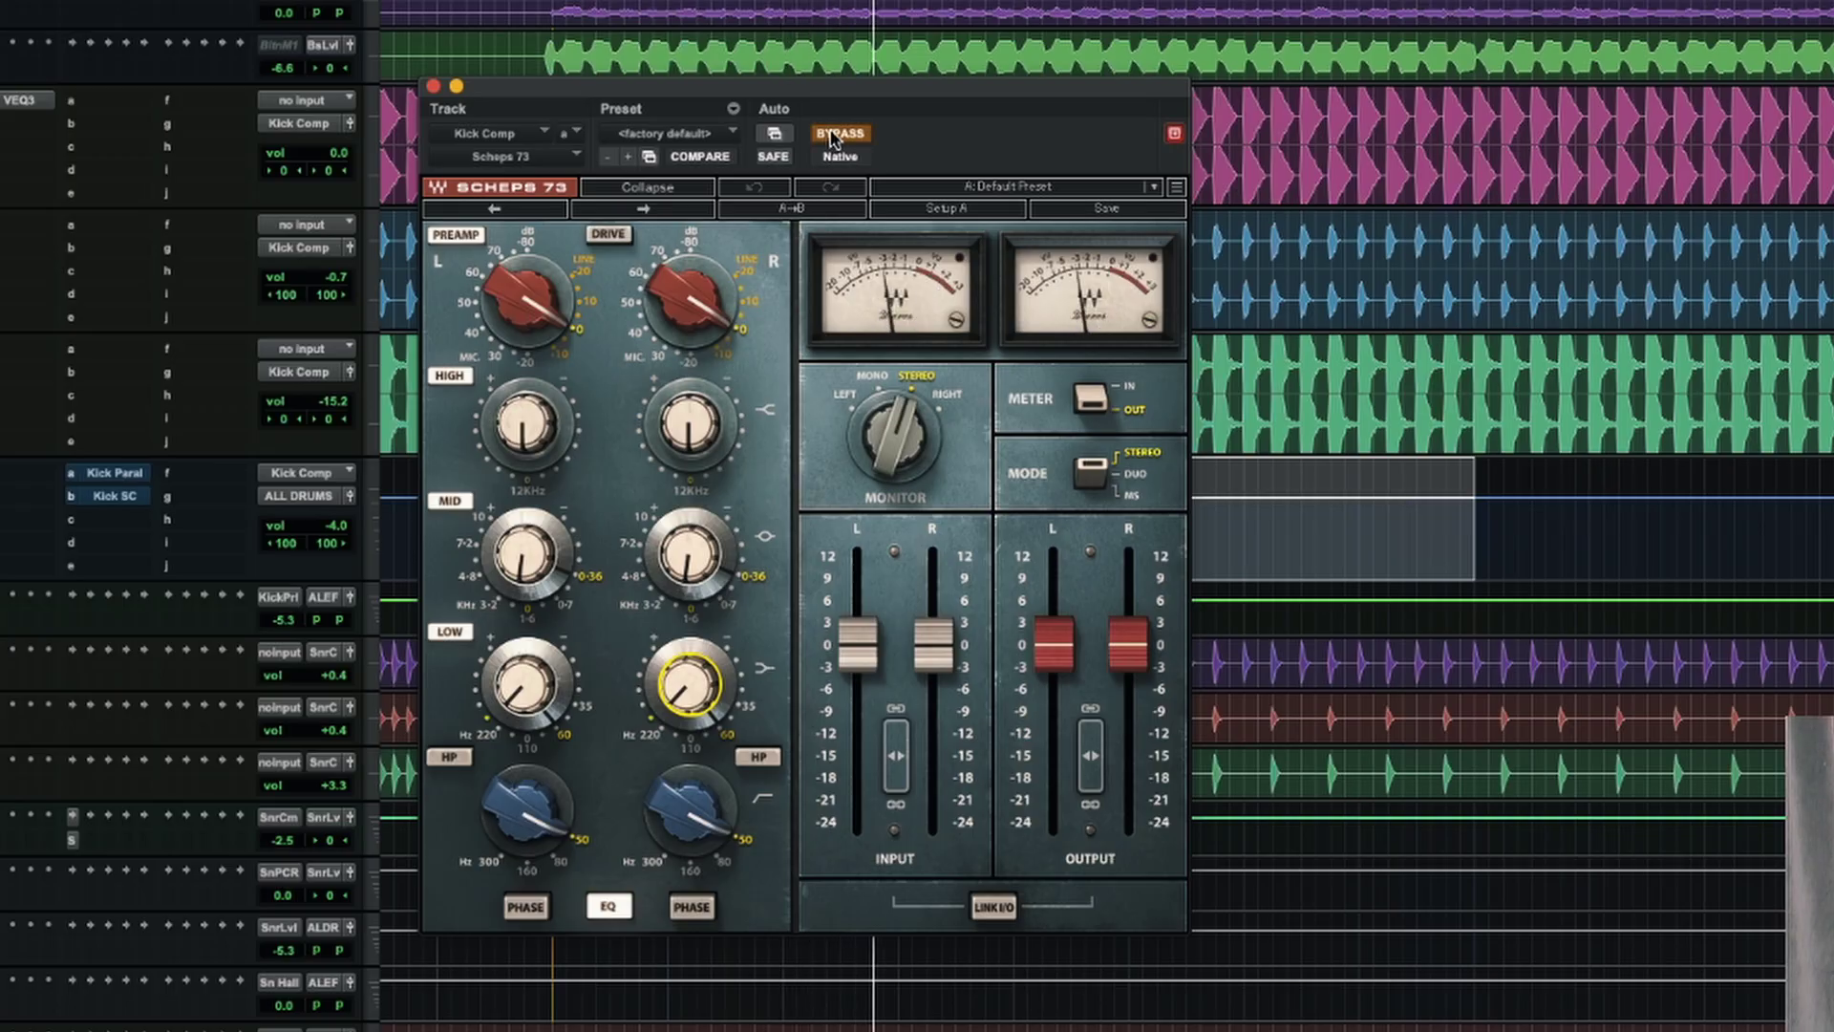
left_click(832, 138)
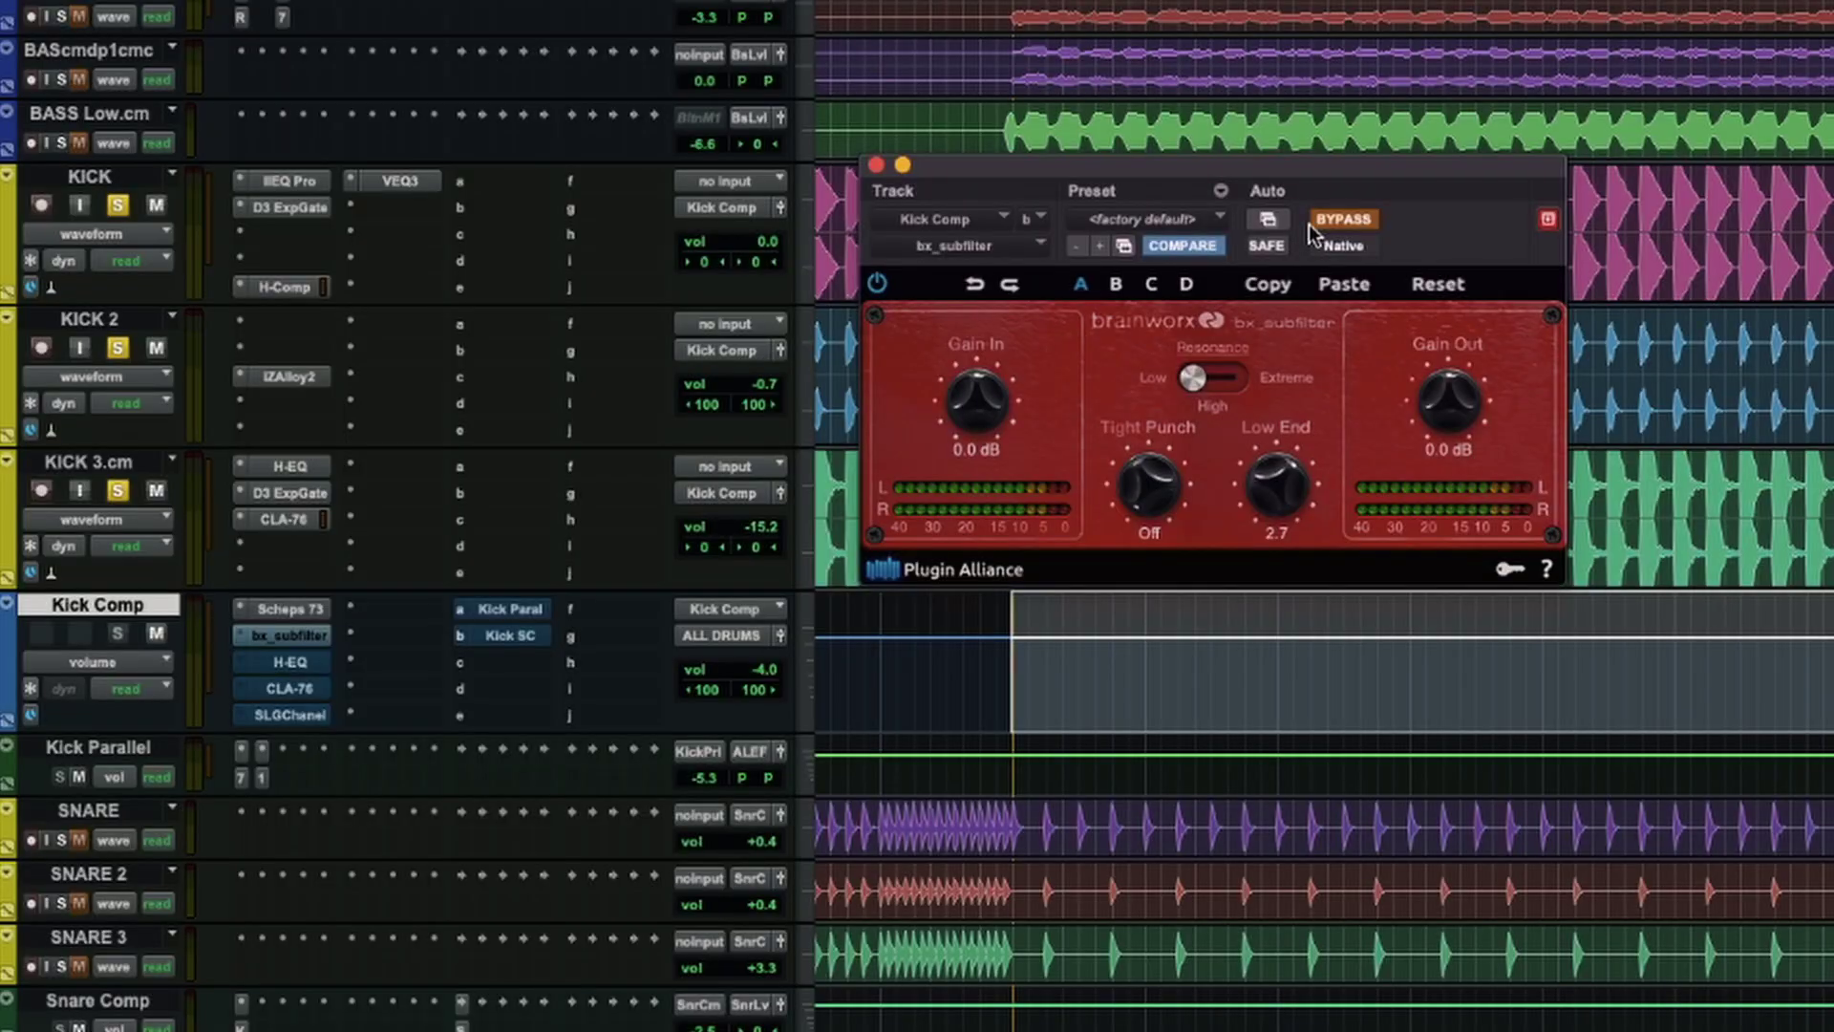
Compare the bx_subfilter on Kick Comp active and bypassed during playback, and leave it active
left_click(1363, 218)
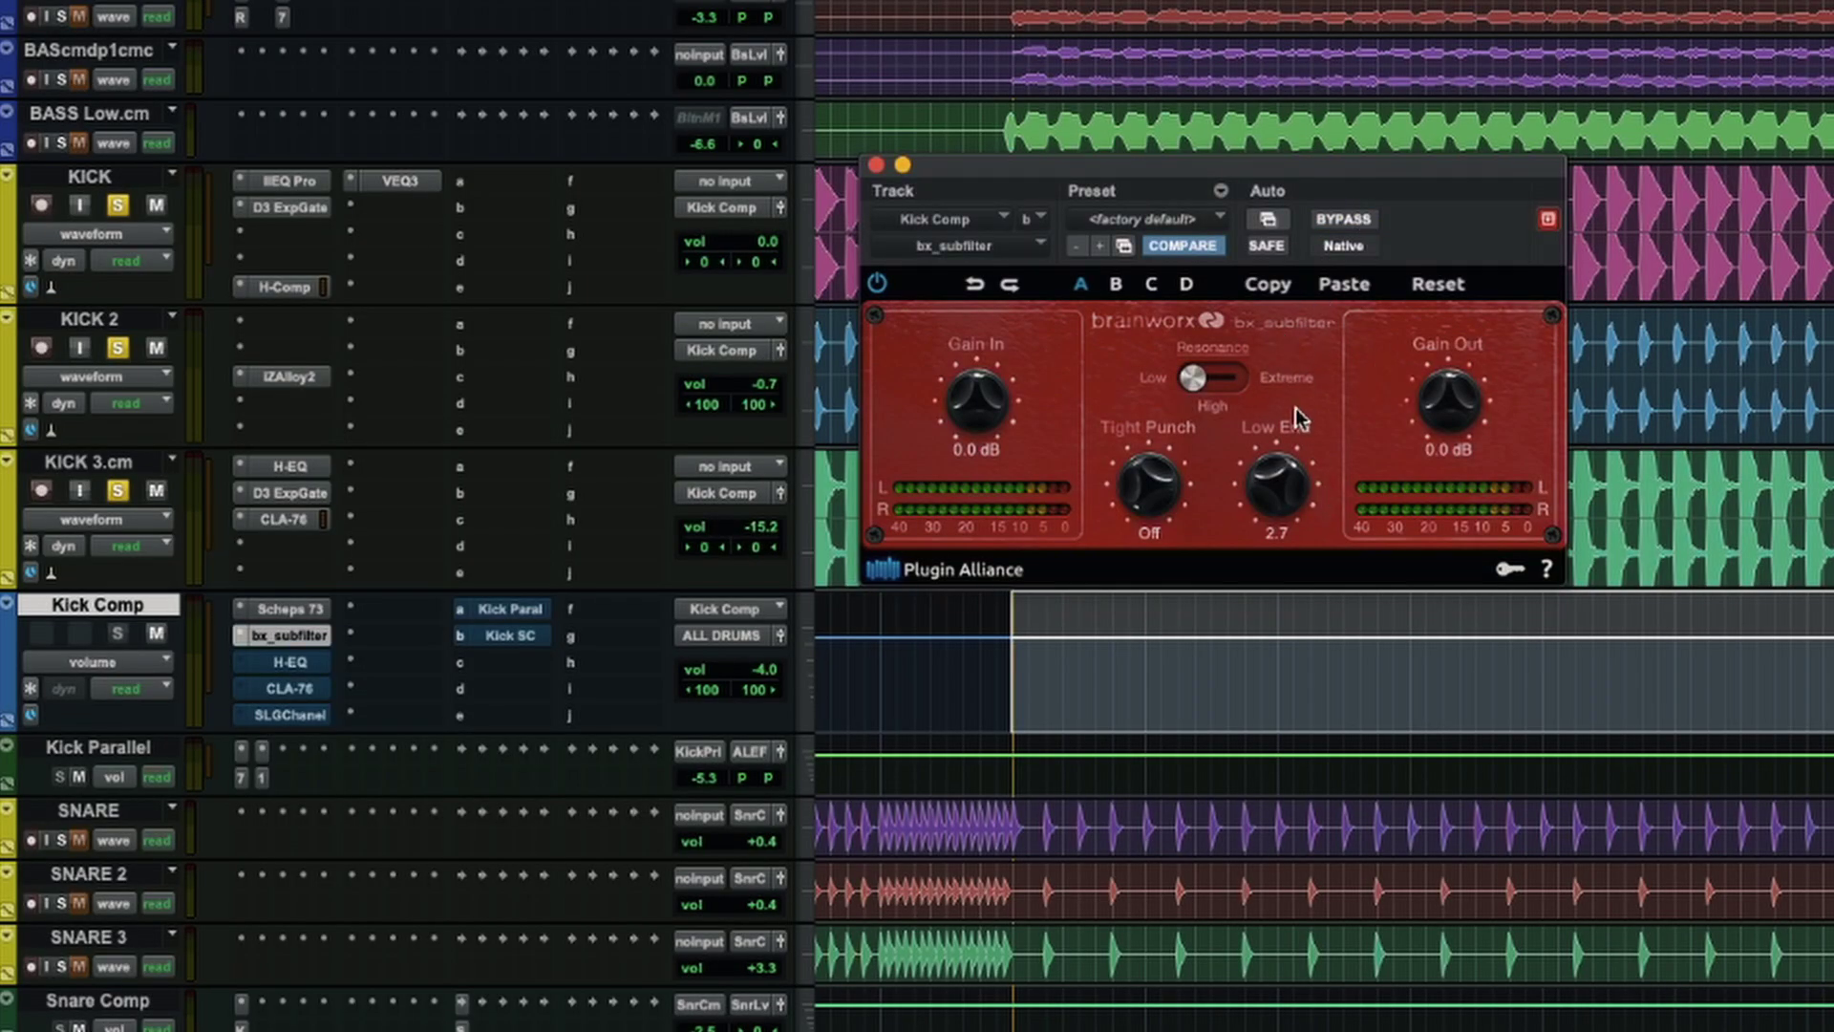
left_click(1342, 220)
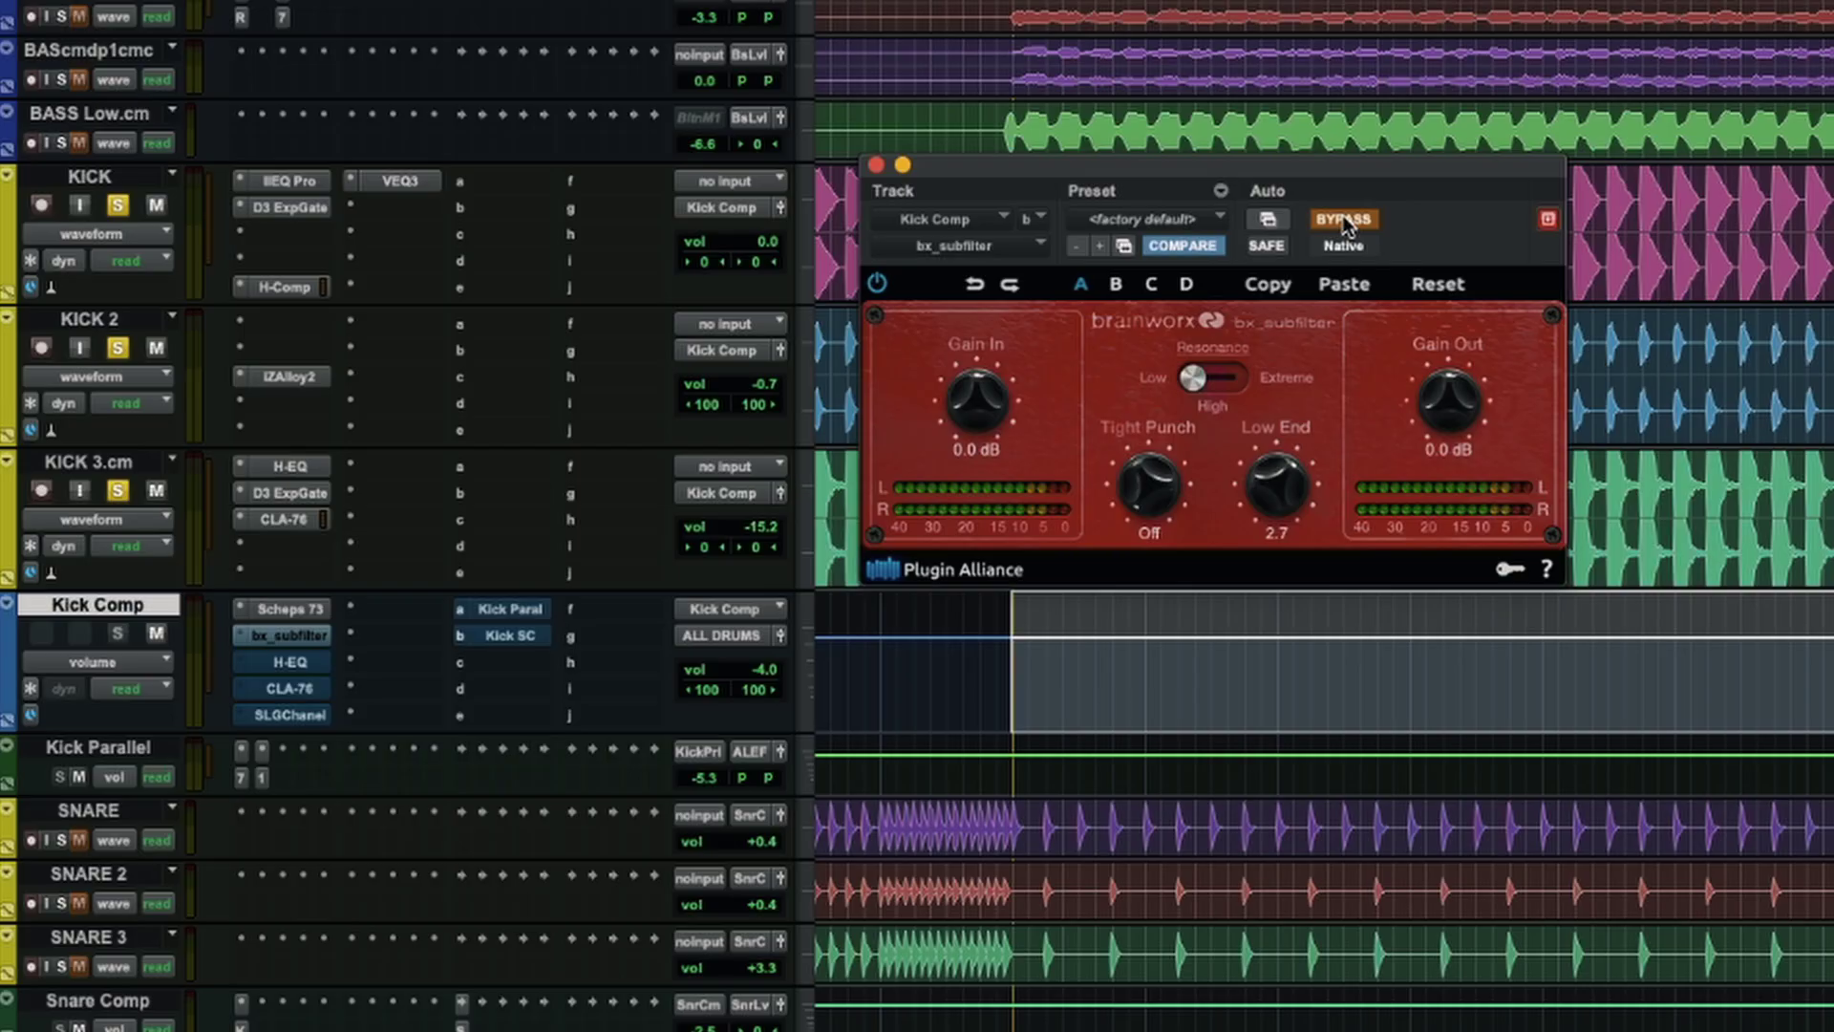
key("space")
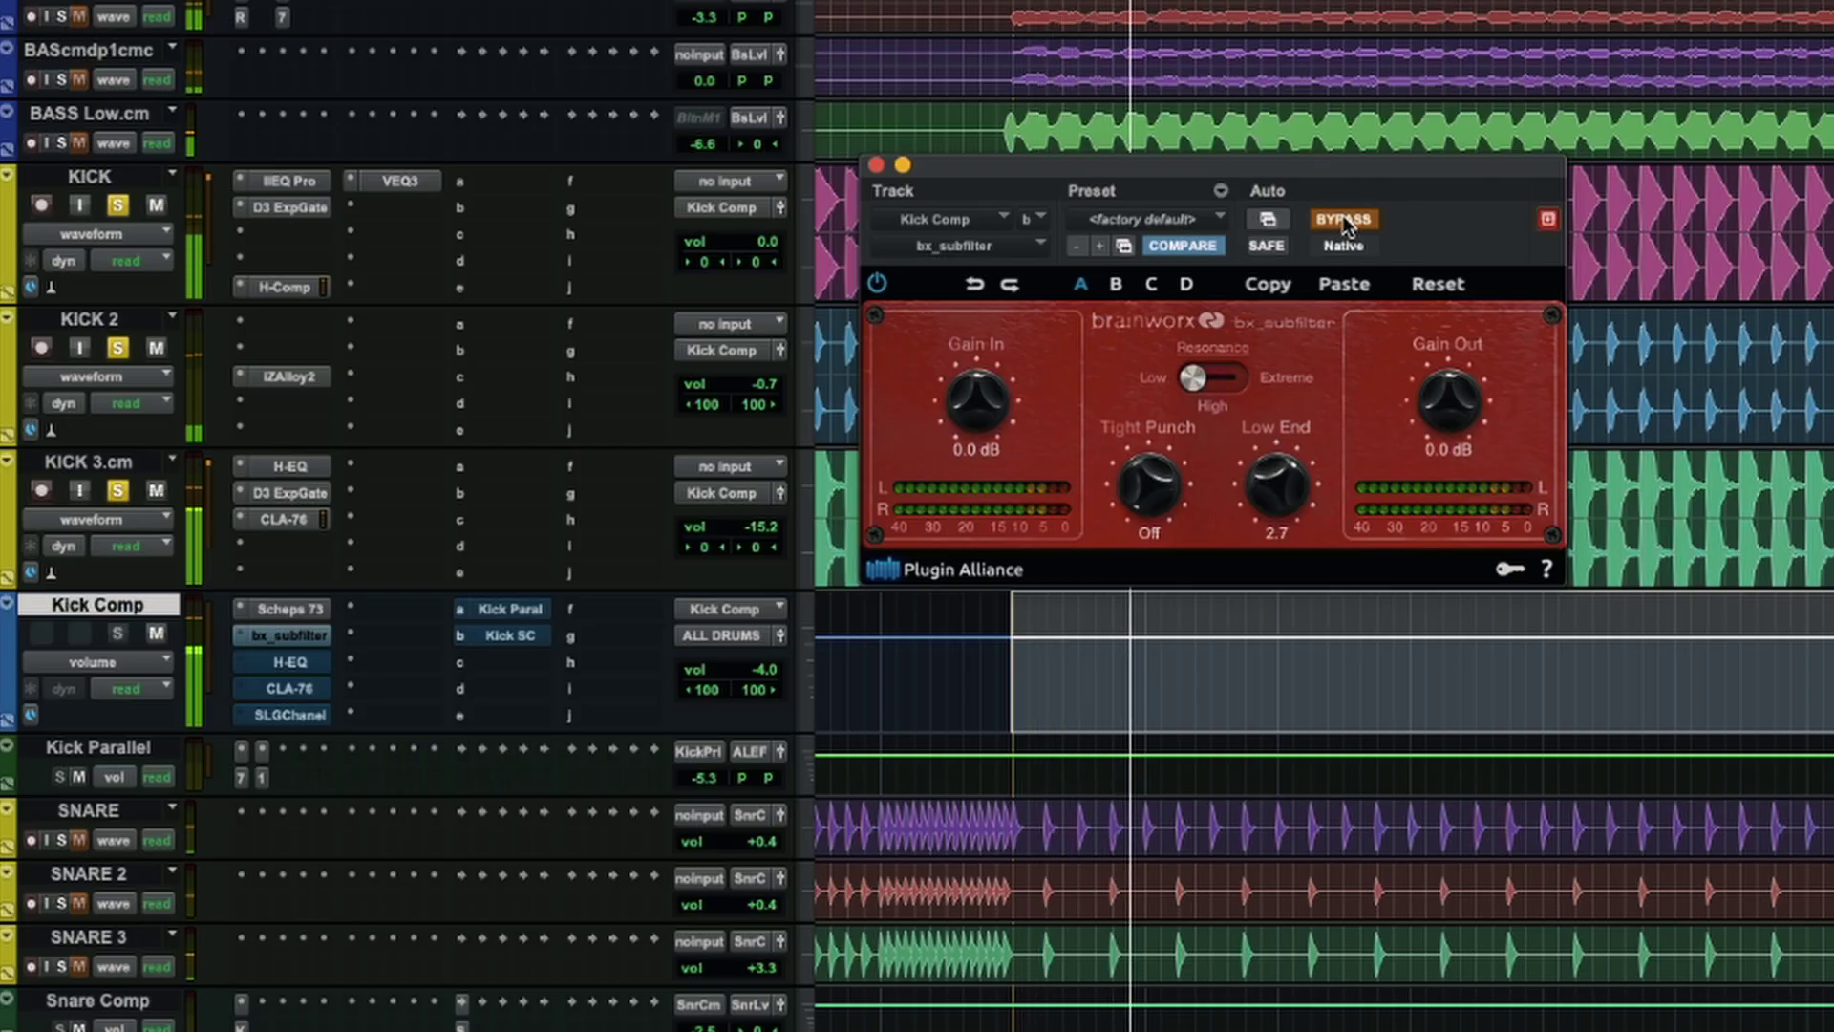
left_click(1343, 220)
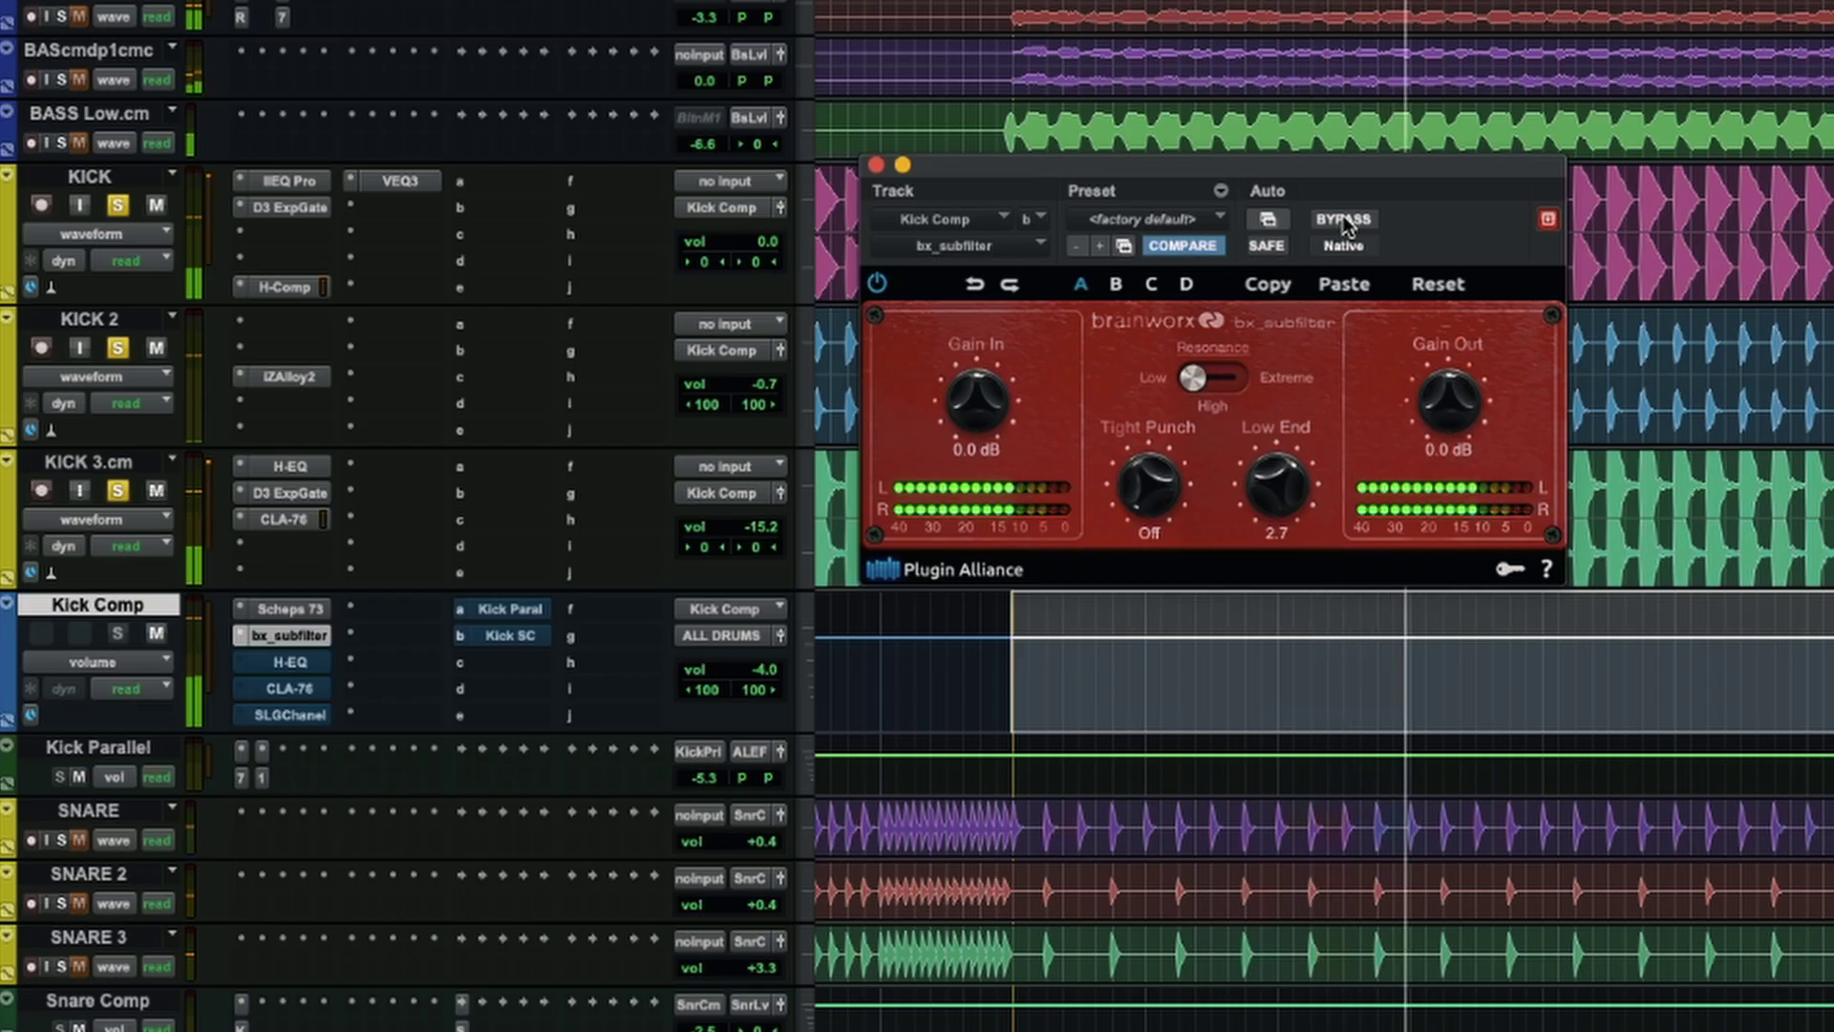
left_click(1343, 219)
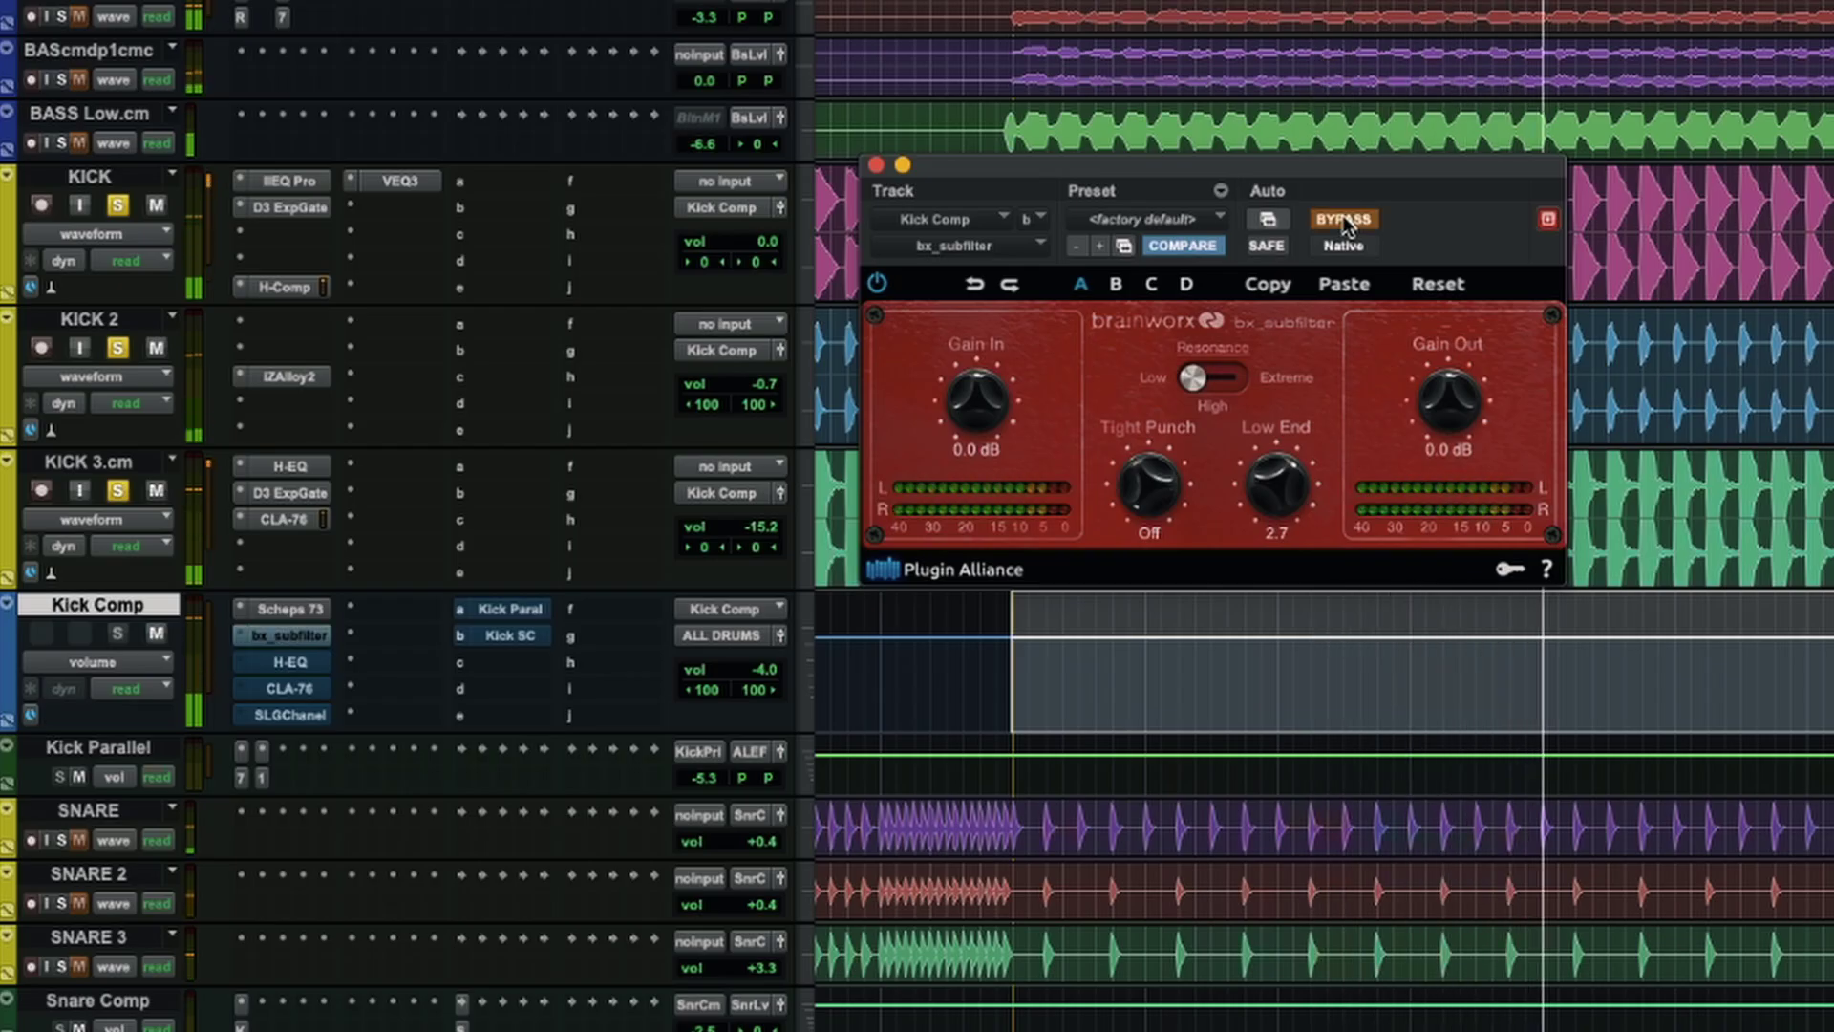
left_click(1343, 219)
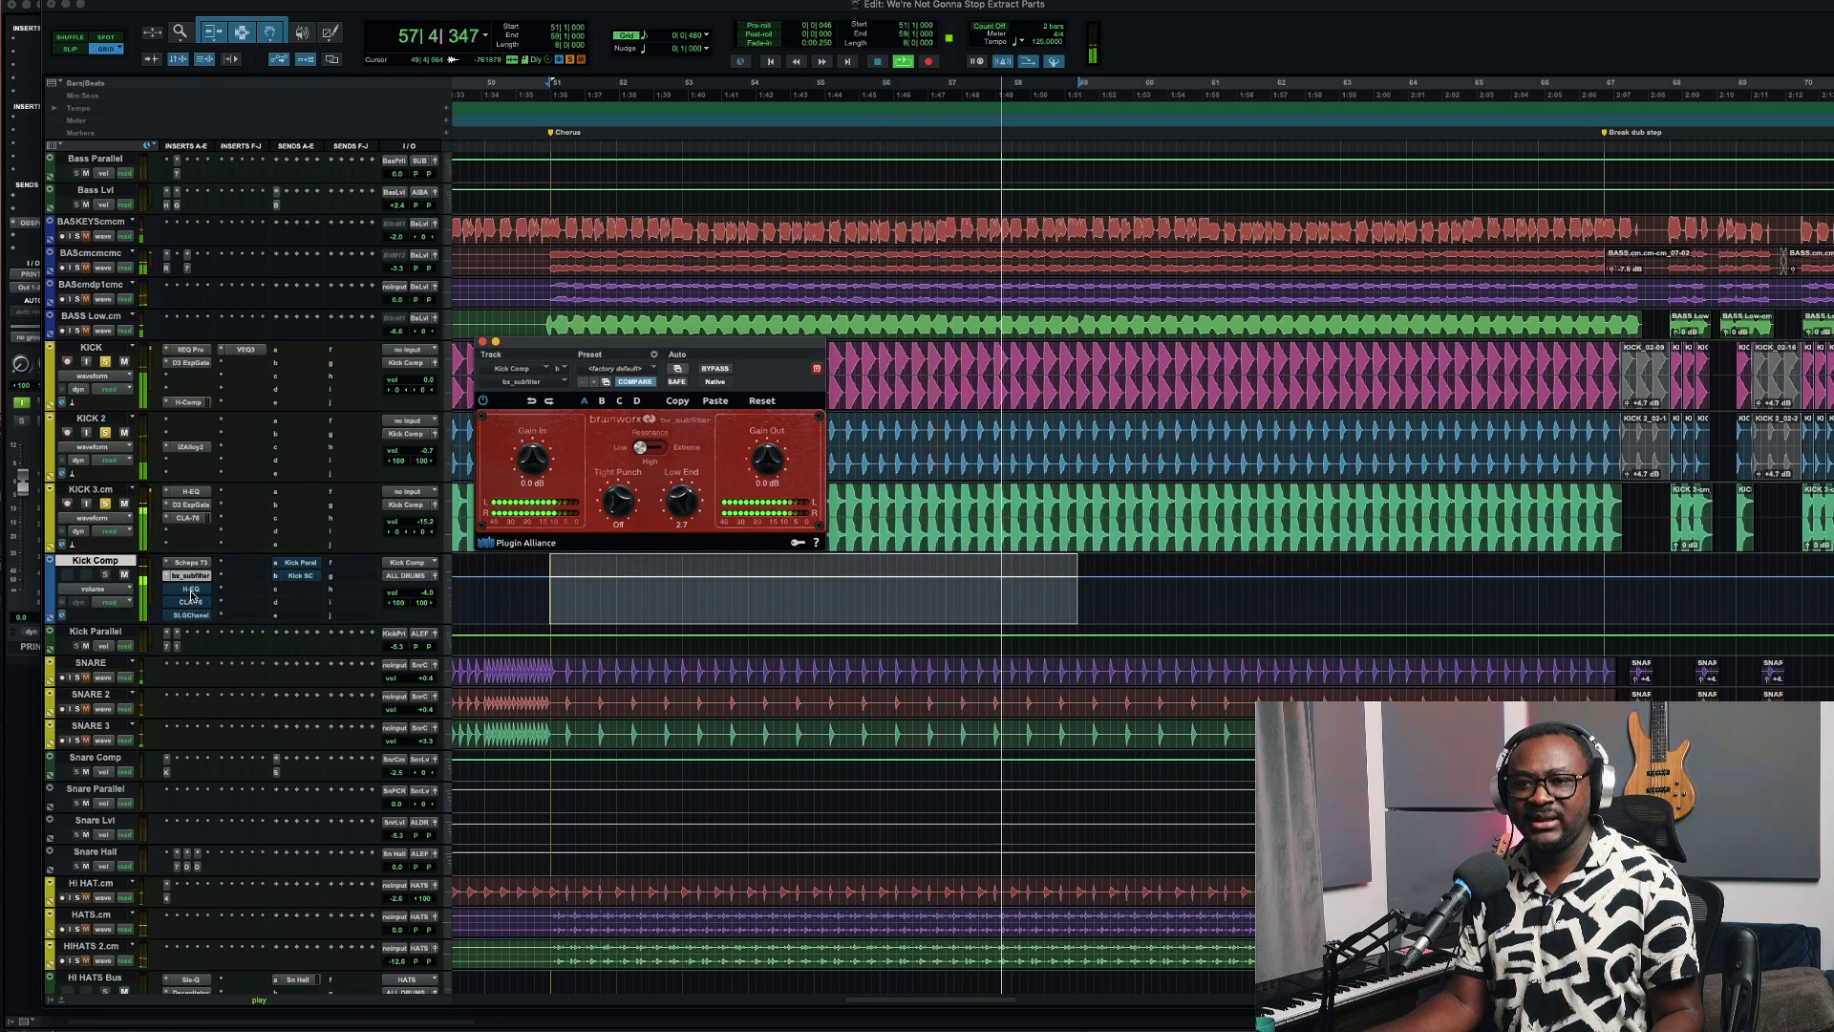
Open the H-EQ on Kick Comp and audition it active and bypassed on the soloed kicks
left_click(191, 591)
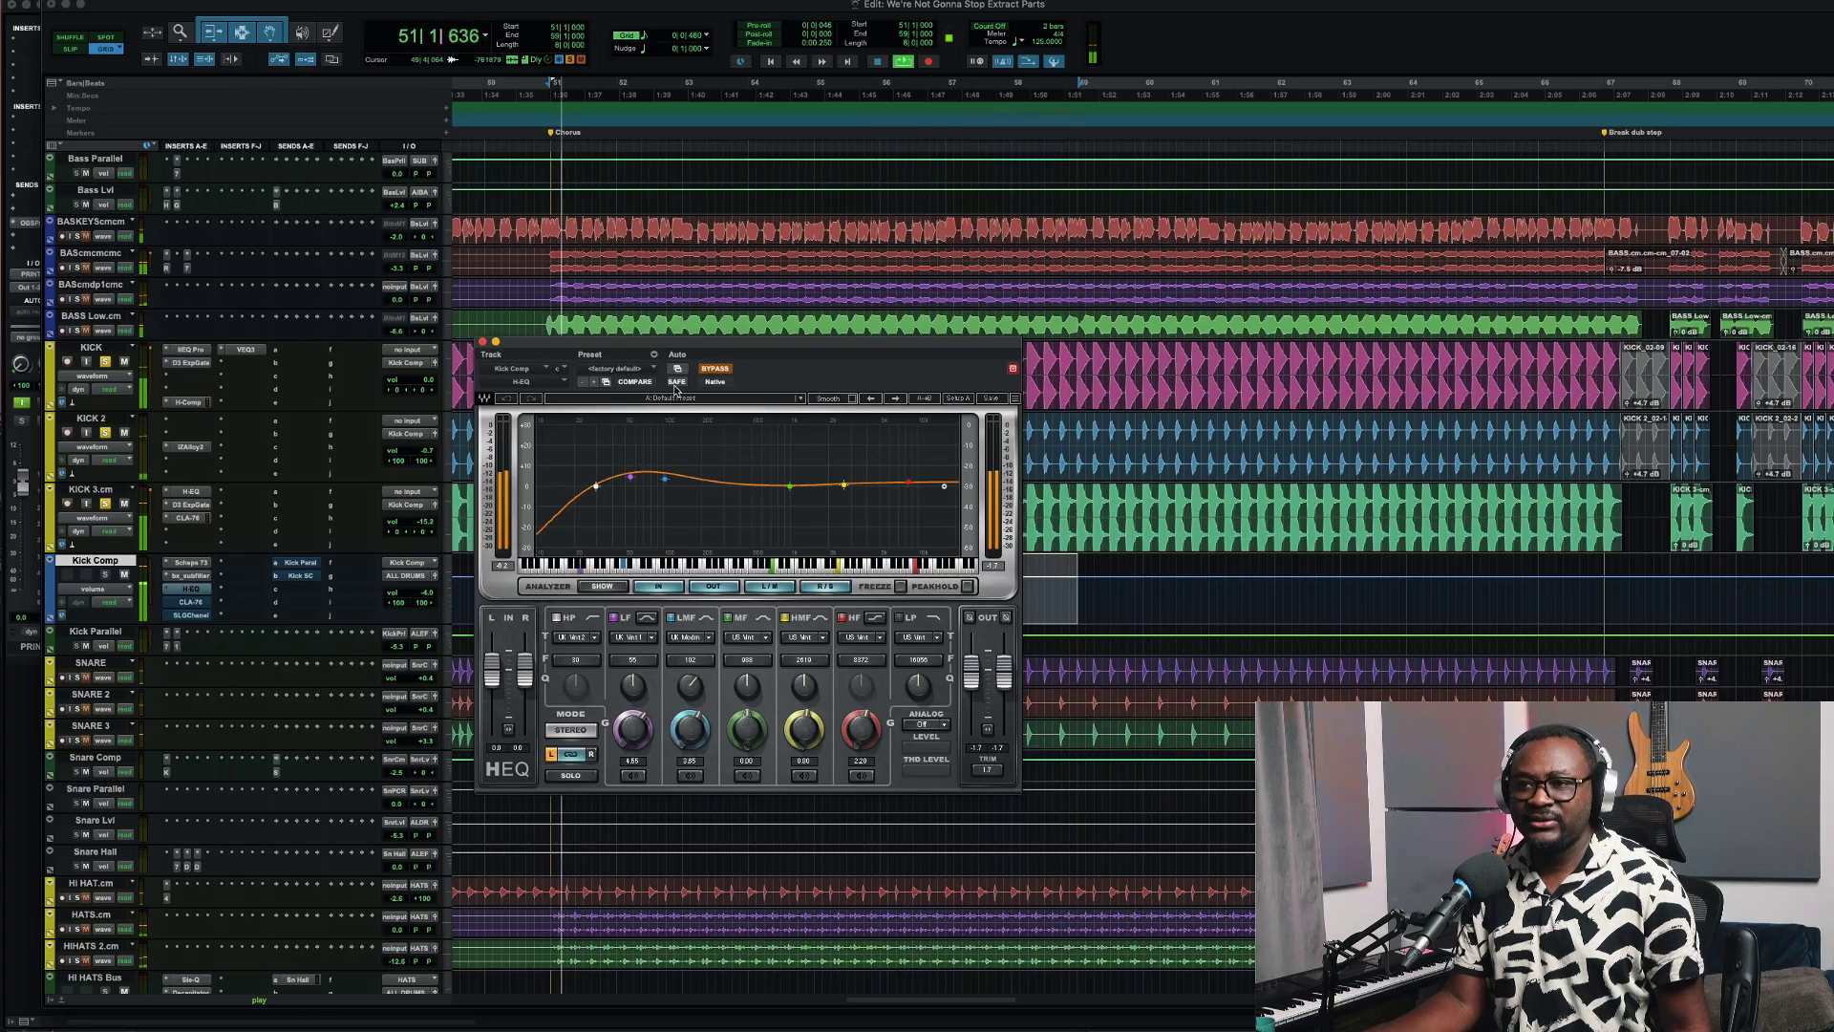
left_click_drag(680, 348, 635, 448)
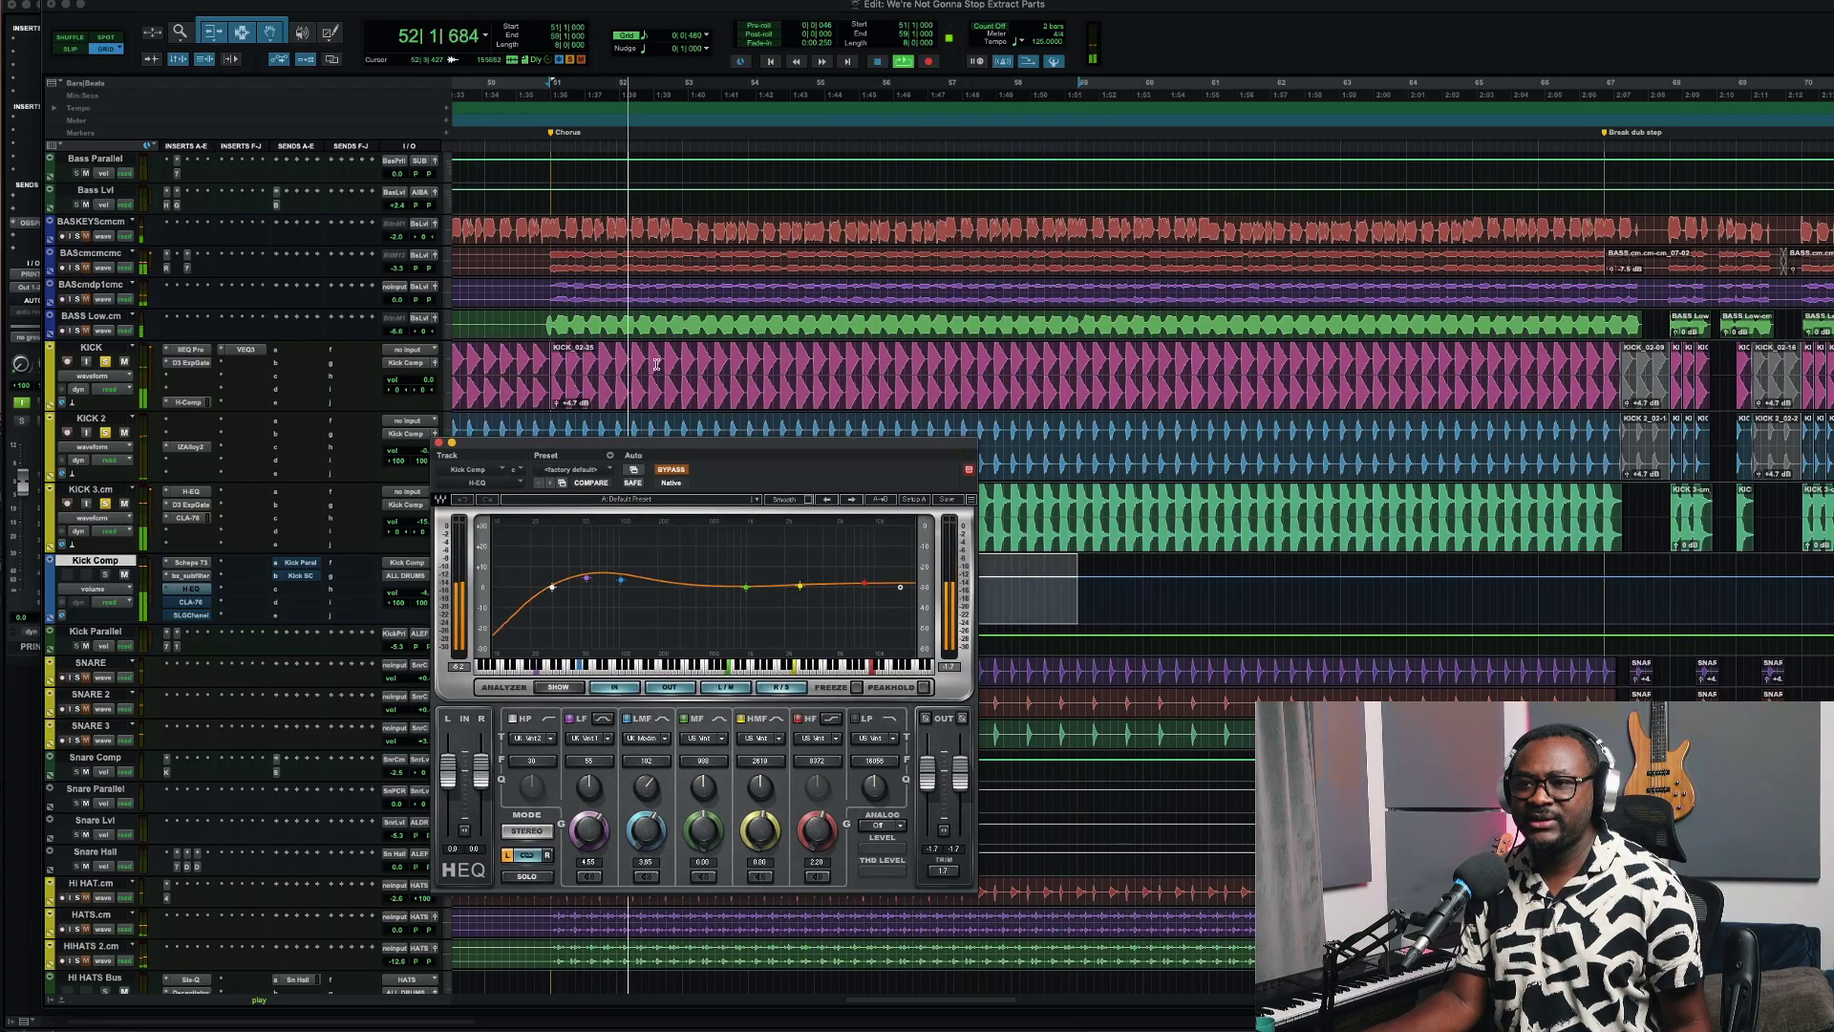
scroll(659, 365, "down", 4)
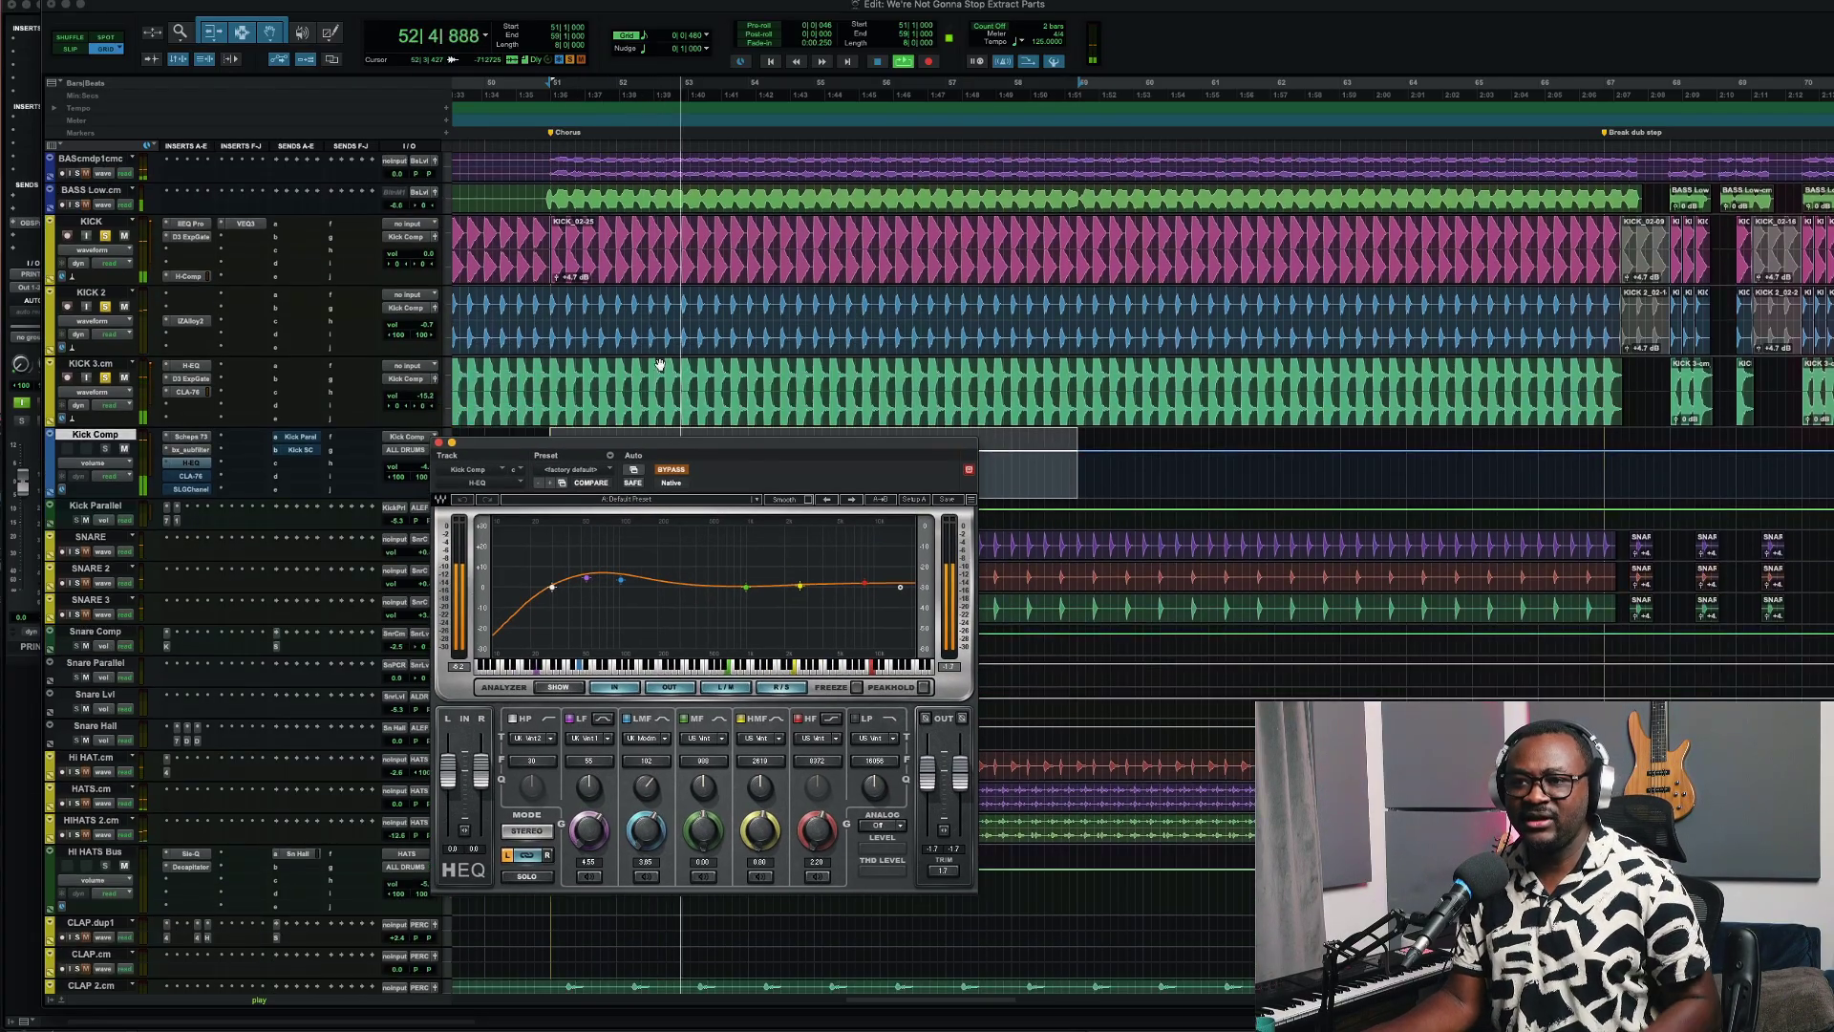
left_click(669, 469)
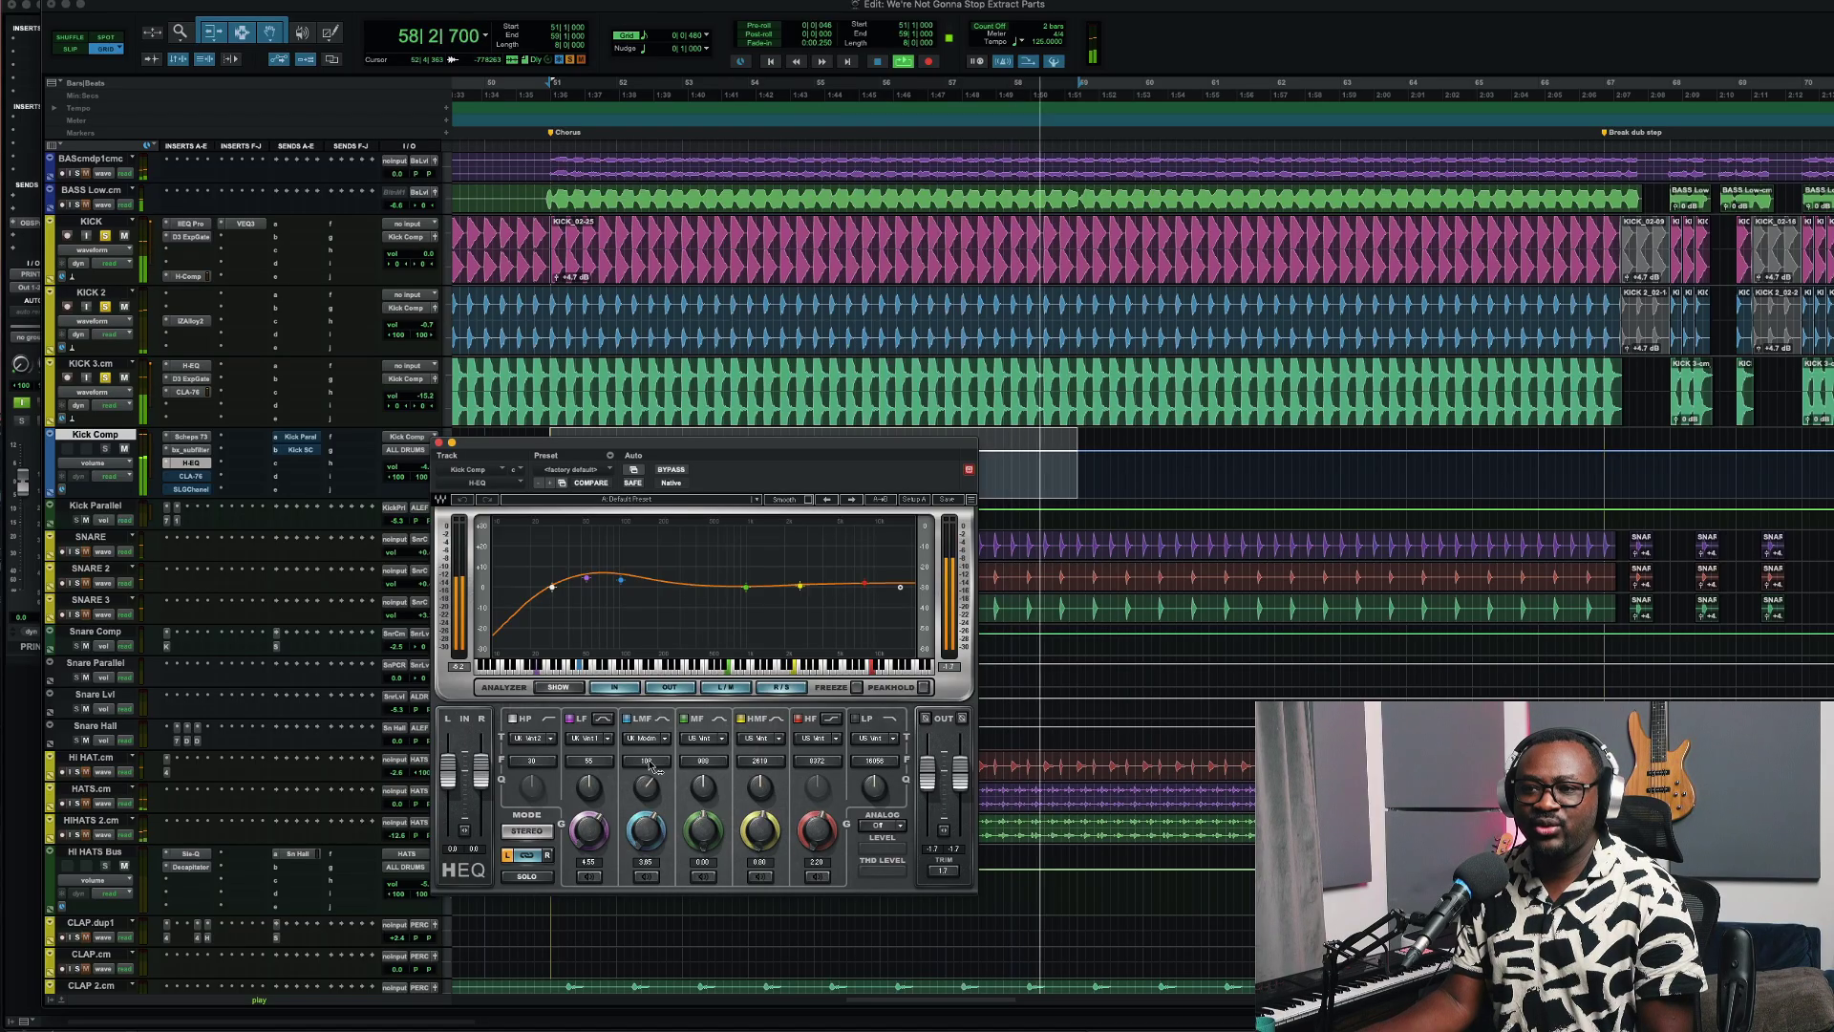
left_click(671, 468)
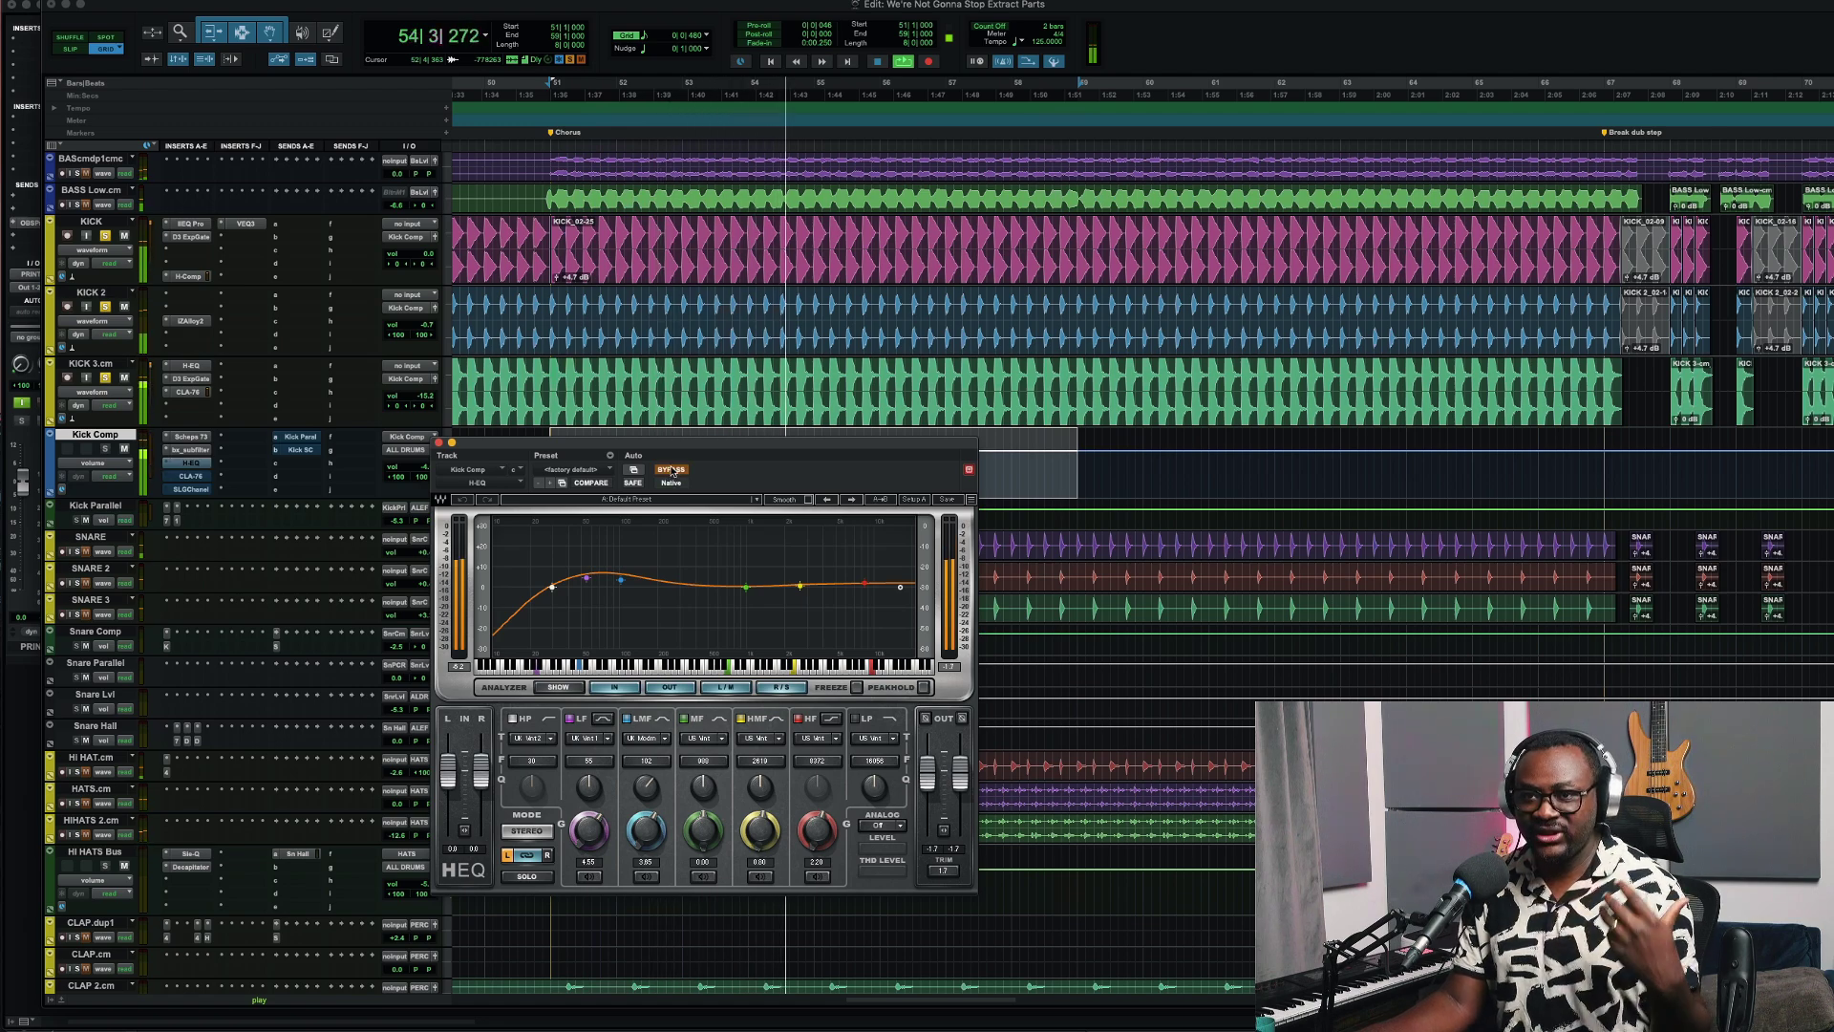
Select the four bass tracks from BASKEYScmcm to BASS Low.cm and solo them with the kicks
scroll(112, 241, "up", 3)
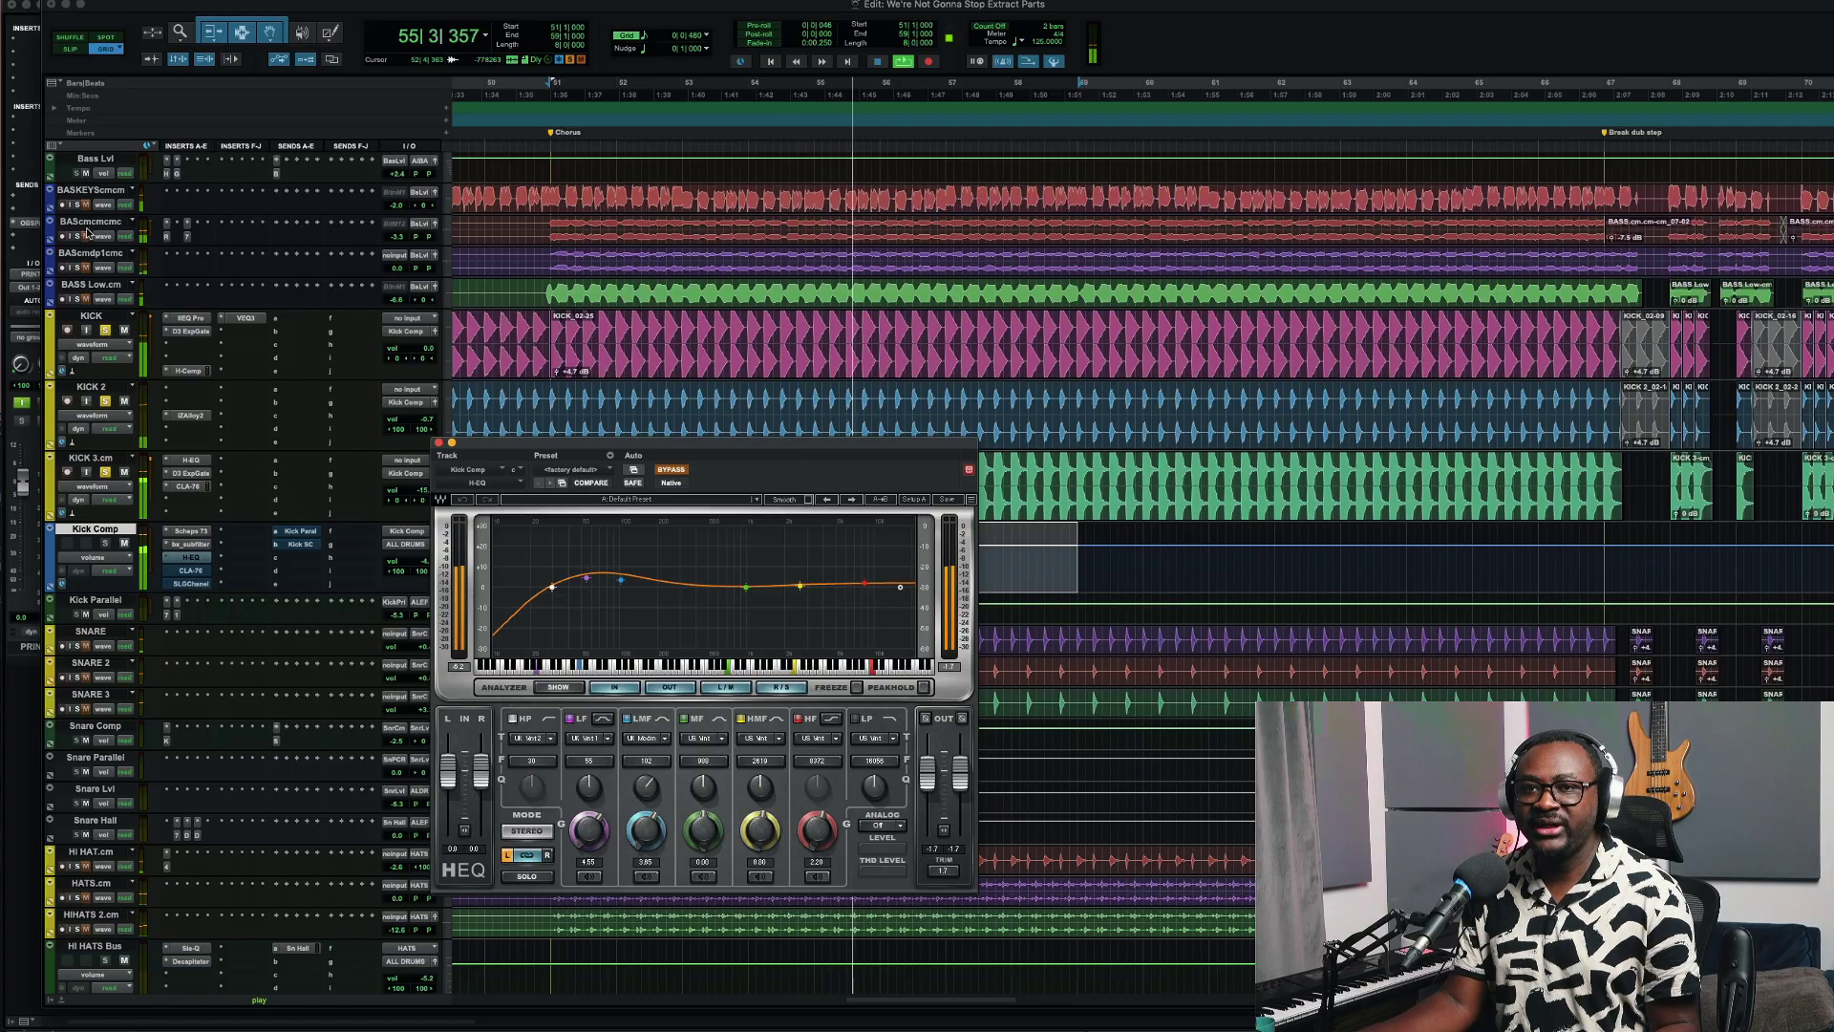
left_click(93, 190)
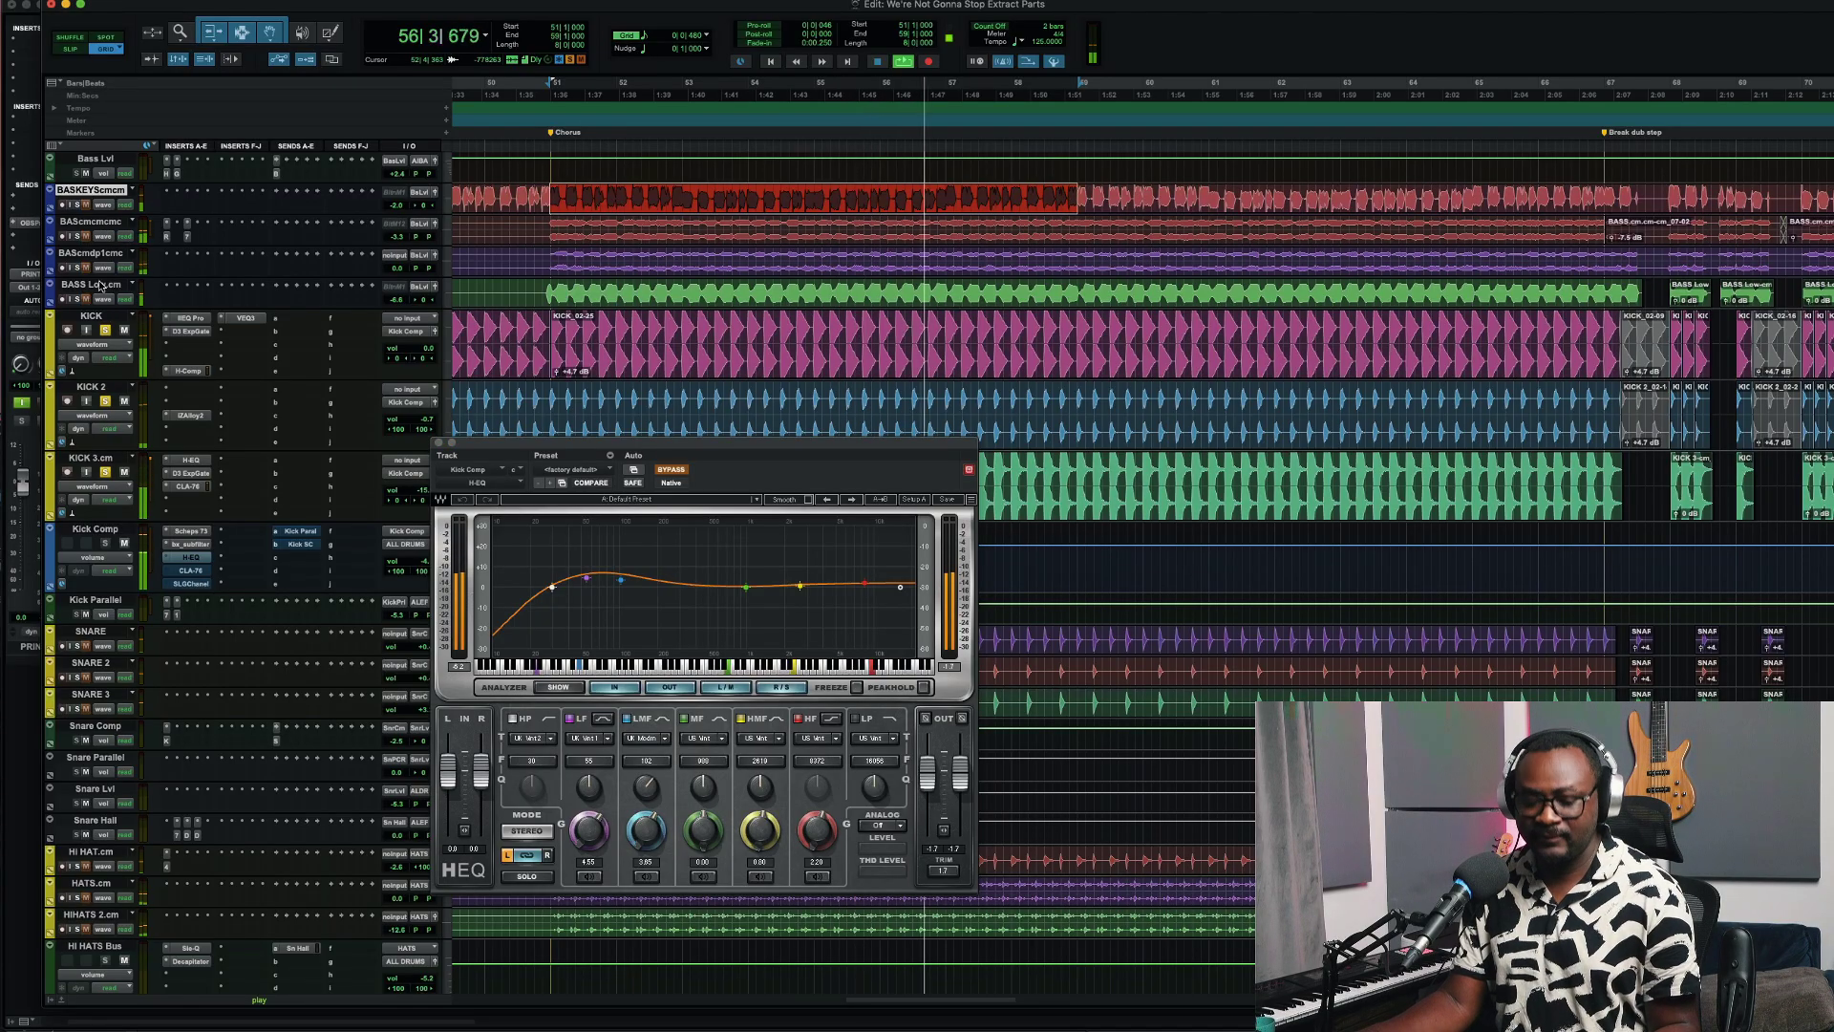
left_click(97, 296, "shift")
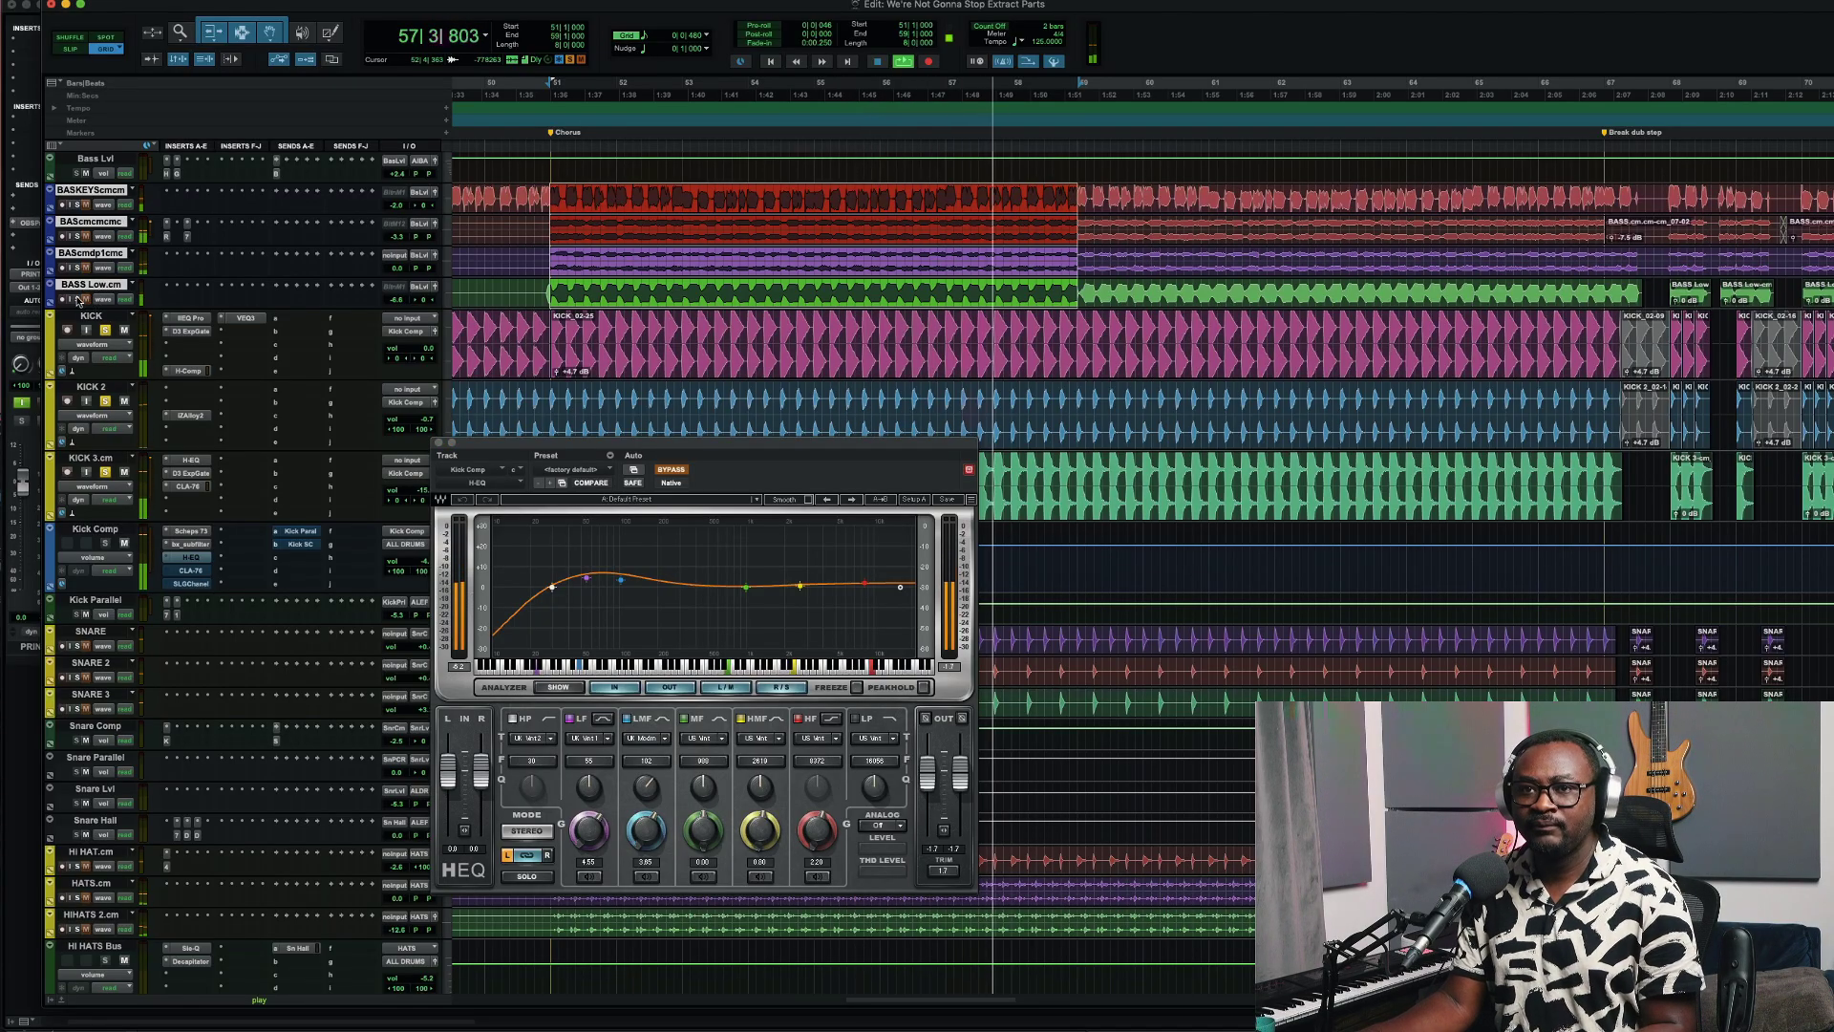
Compare the Kick Comp H-EQ active and bypassed against the soloed basses, leaving the EQ active
left_click(673, 469)
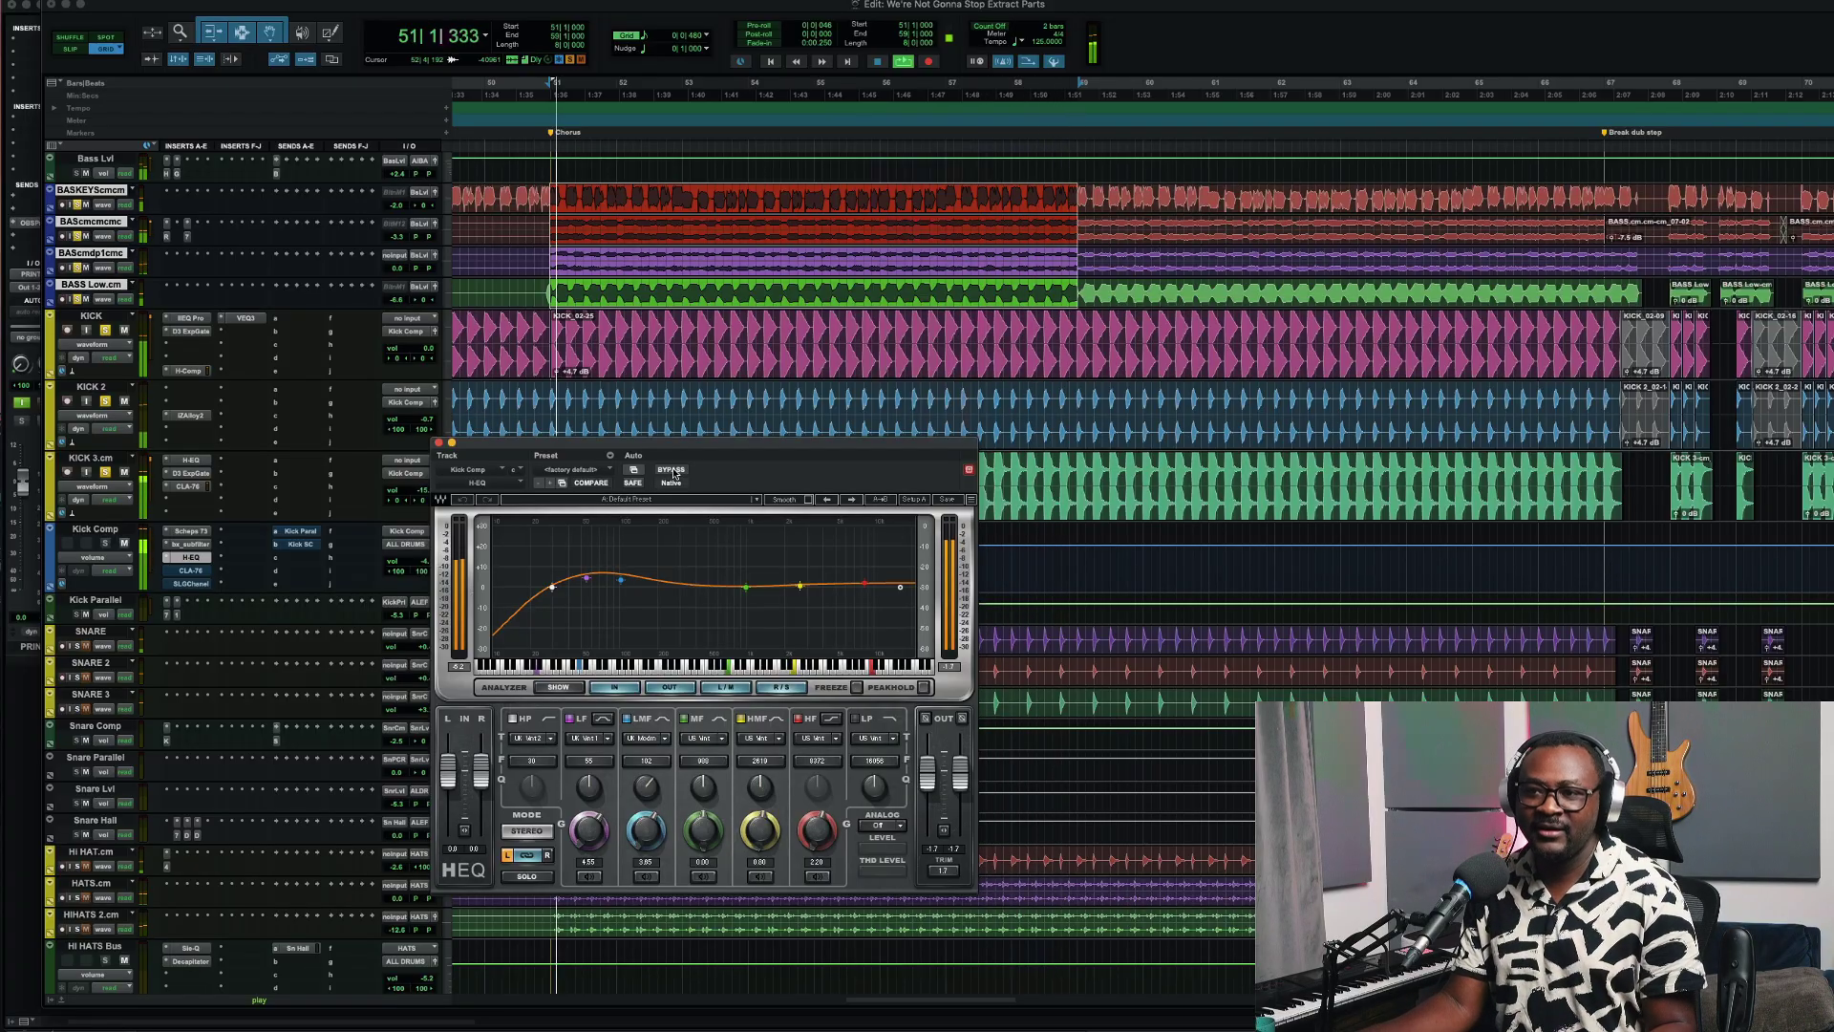
left_click(672, 470)
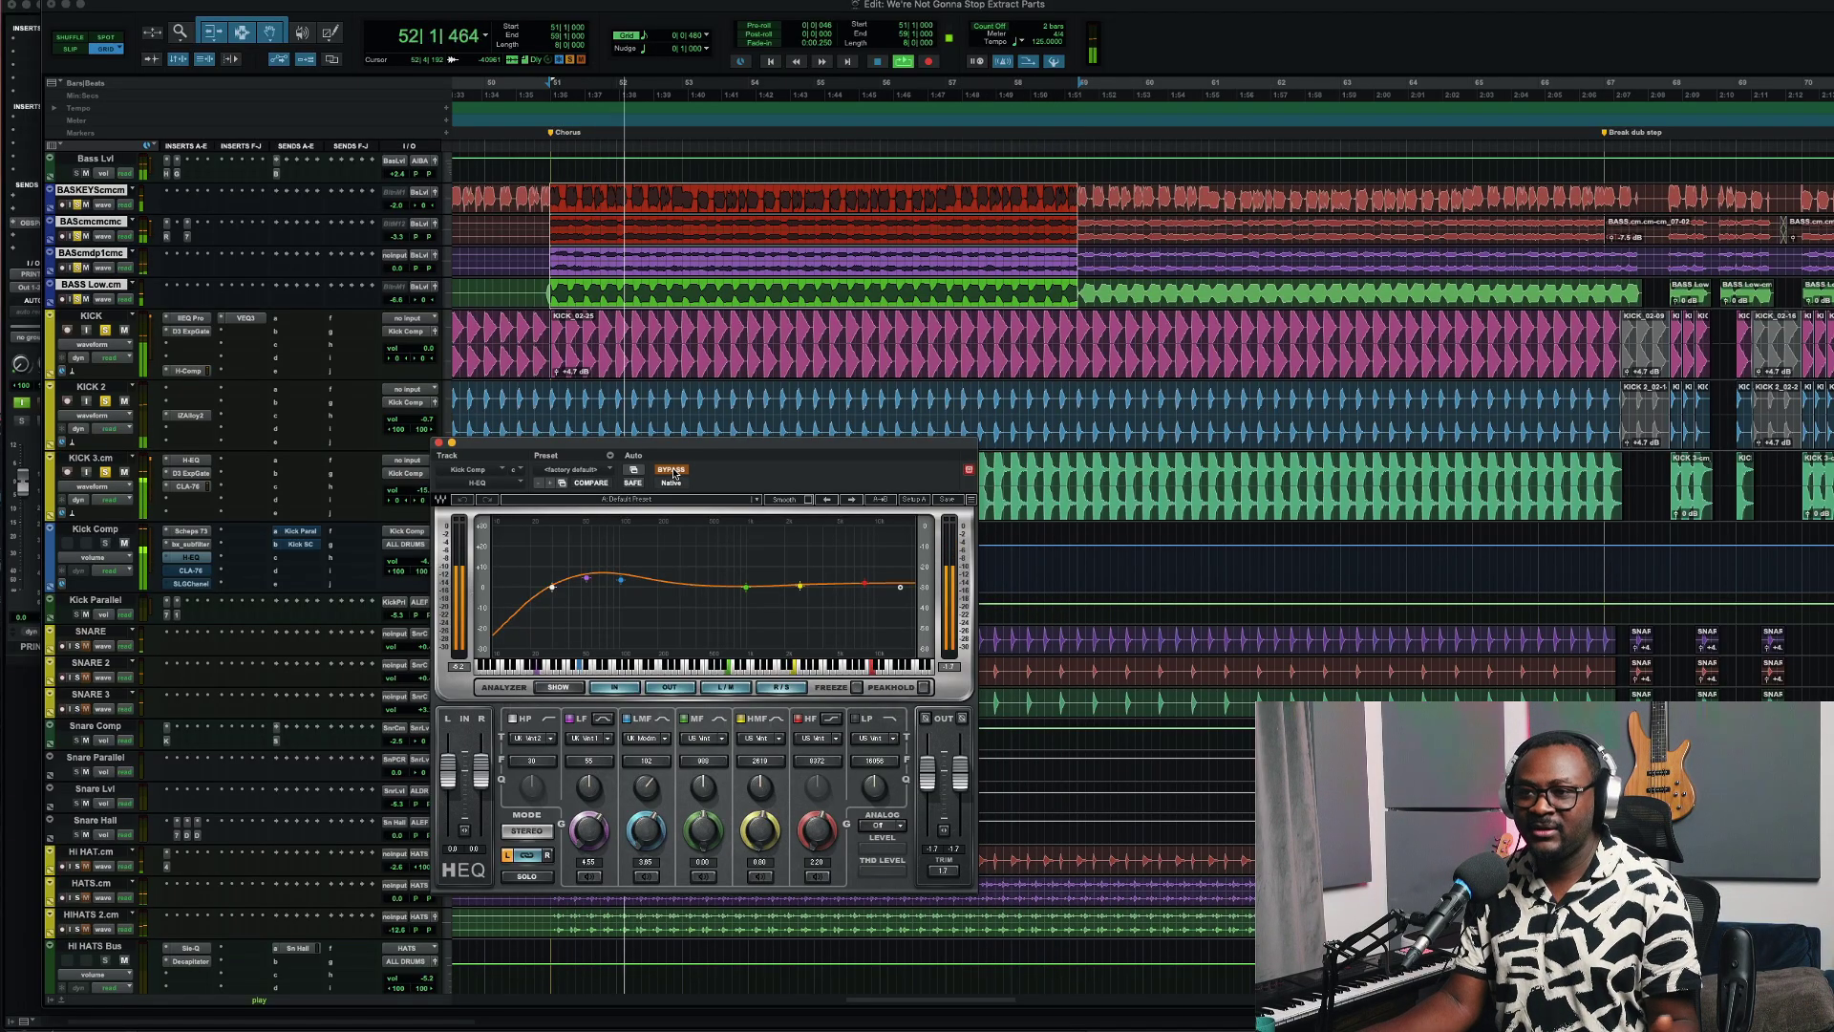
left_click(672, 470)
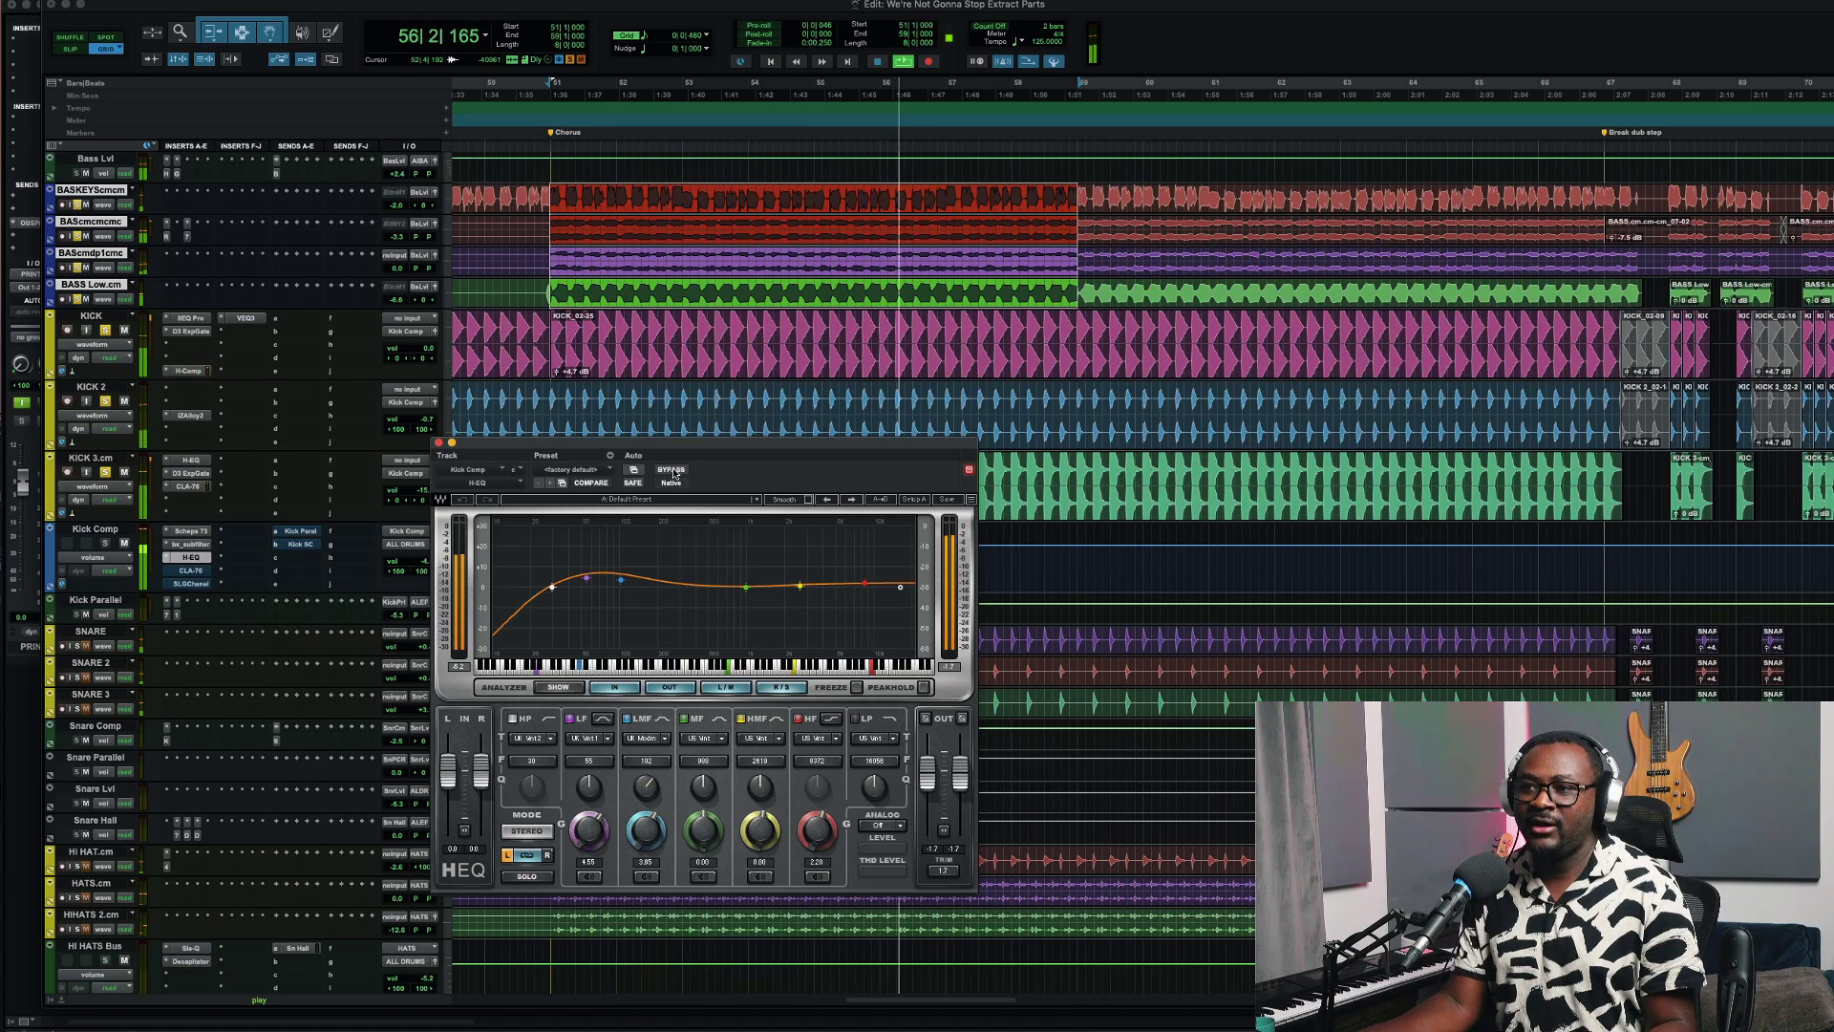
Open the CLA-76 on Kick Comp, compare it active and bypassed against the bass, and leave it active
left_click(194, 571)
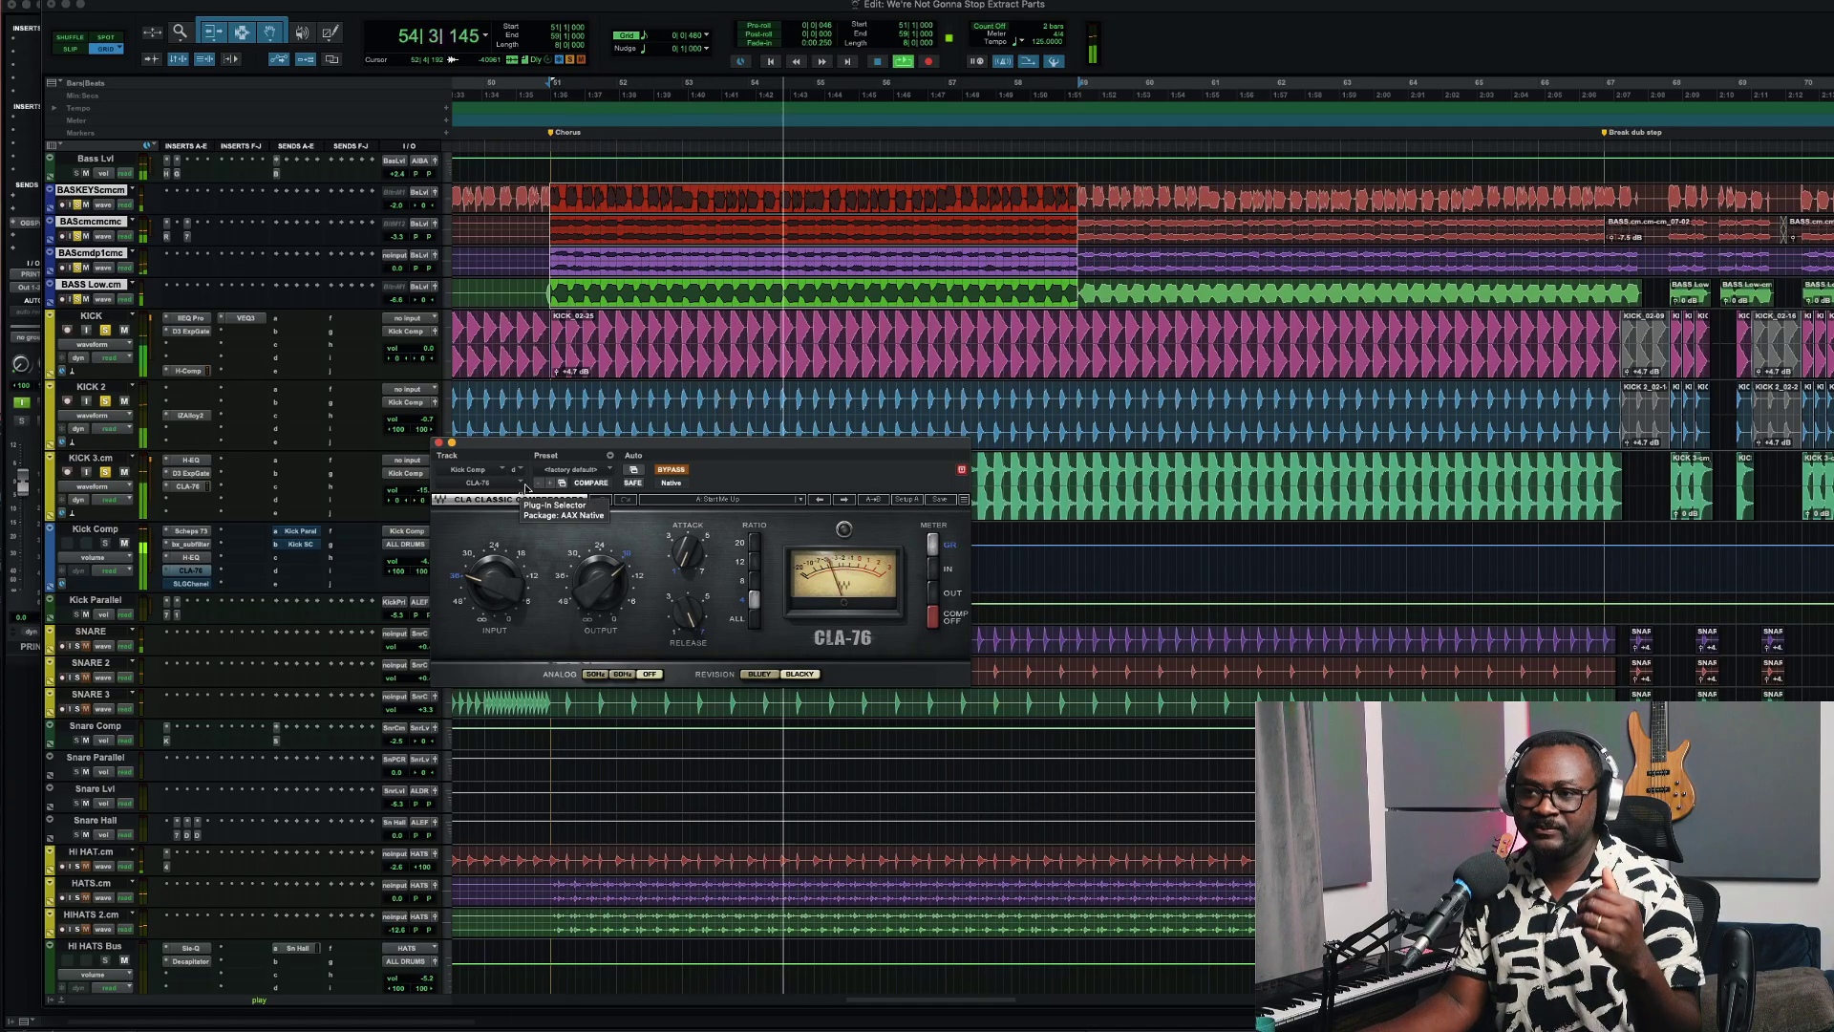
left_click(676, 469)
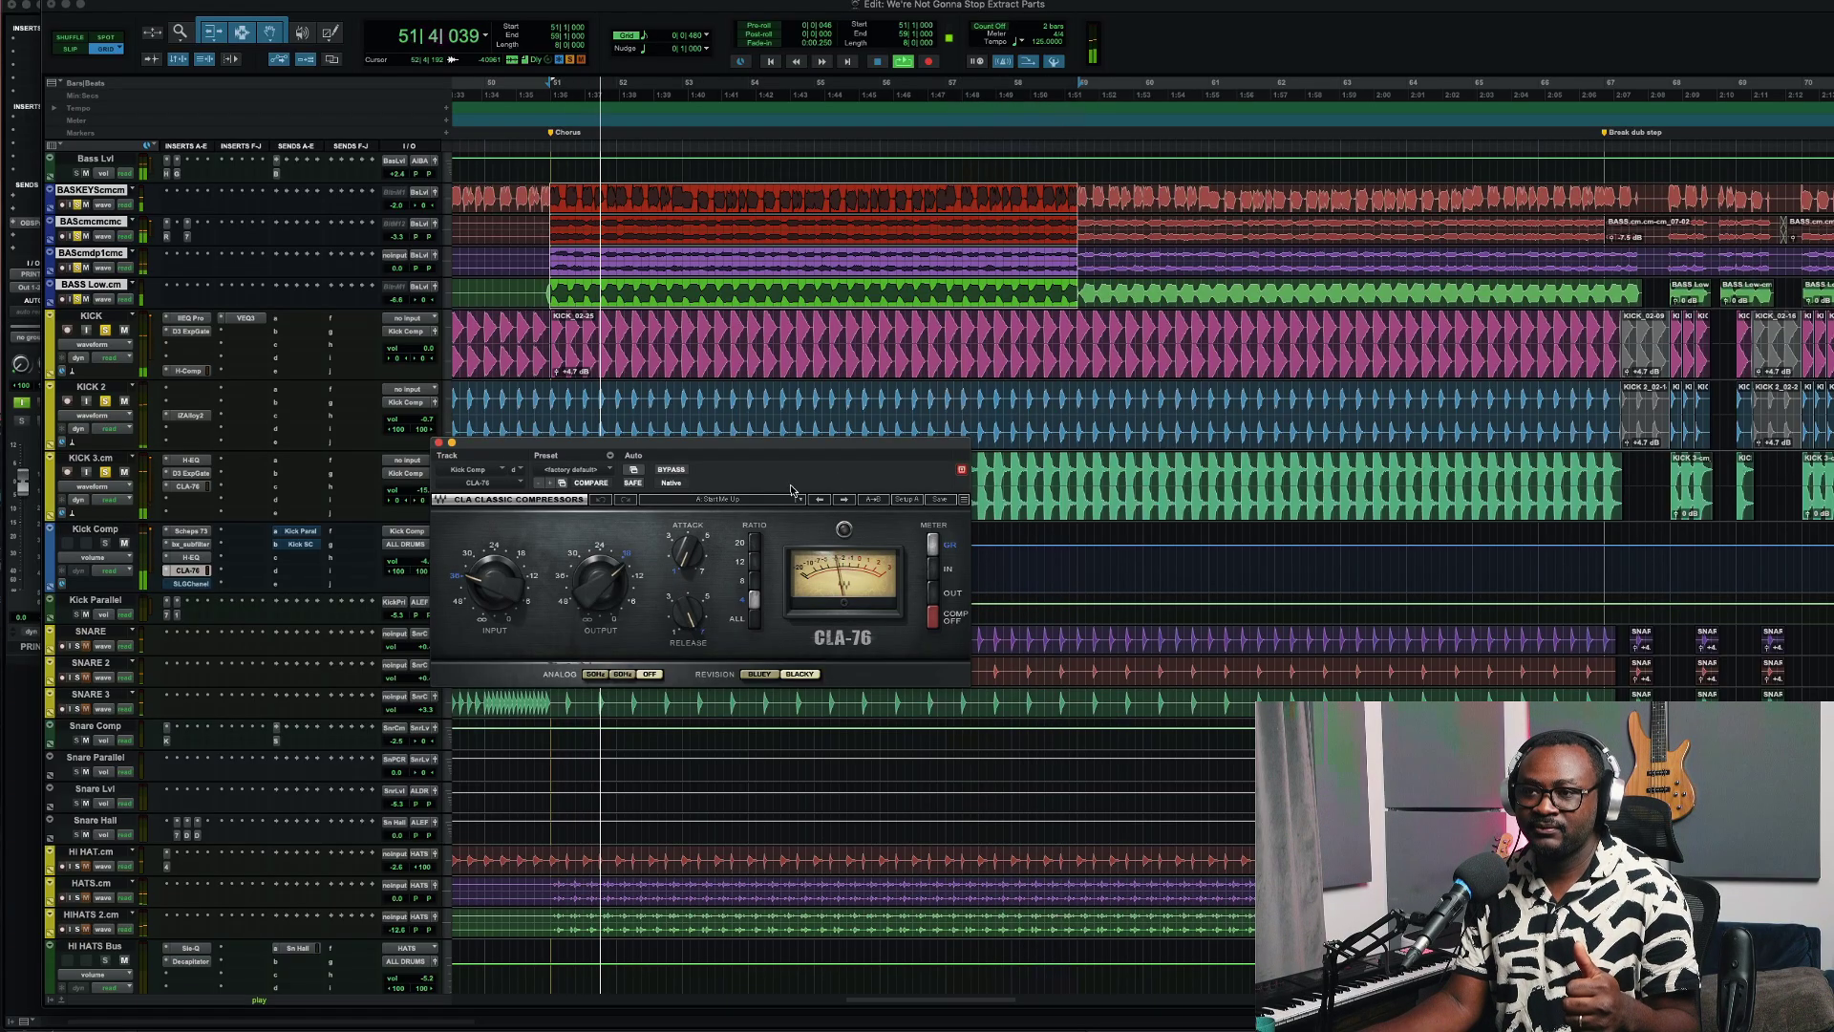
left_click(672, 469)
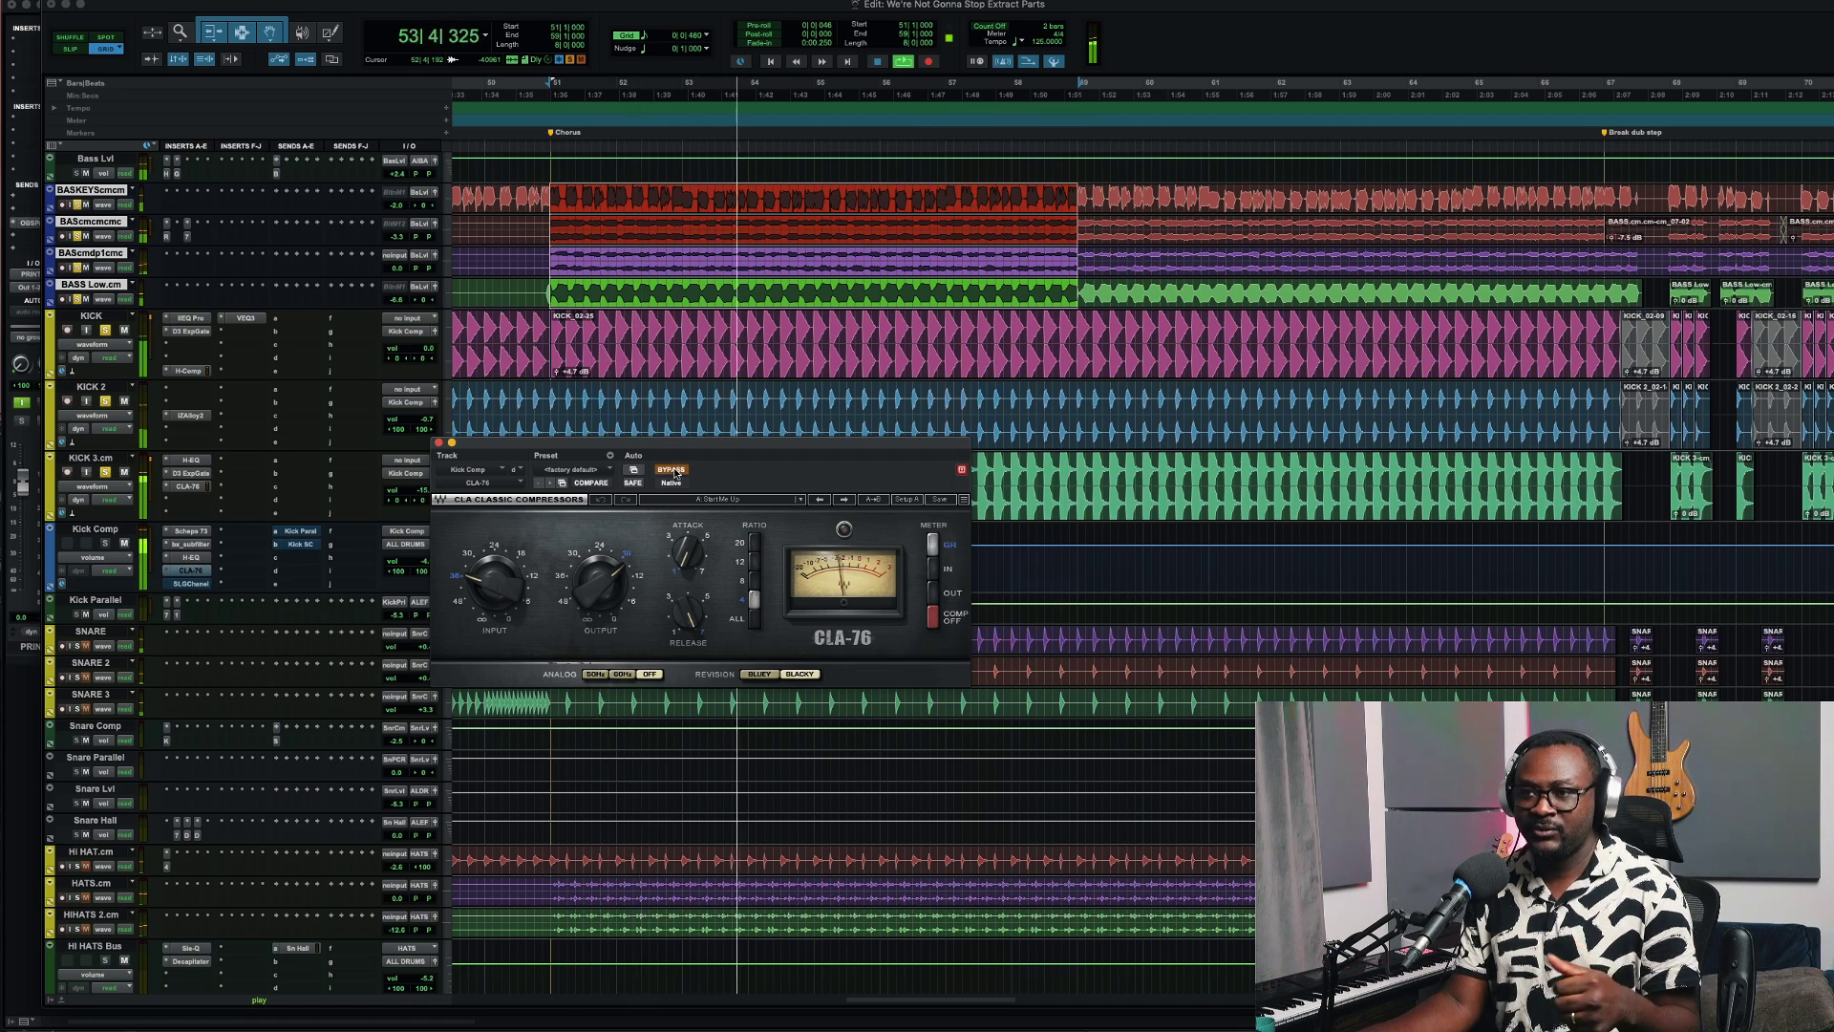
left_click(671, 470)
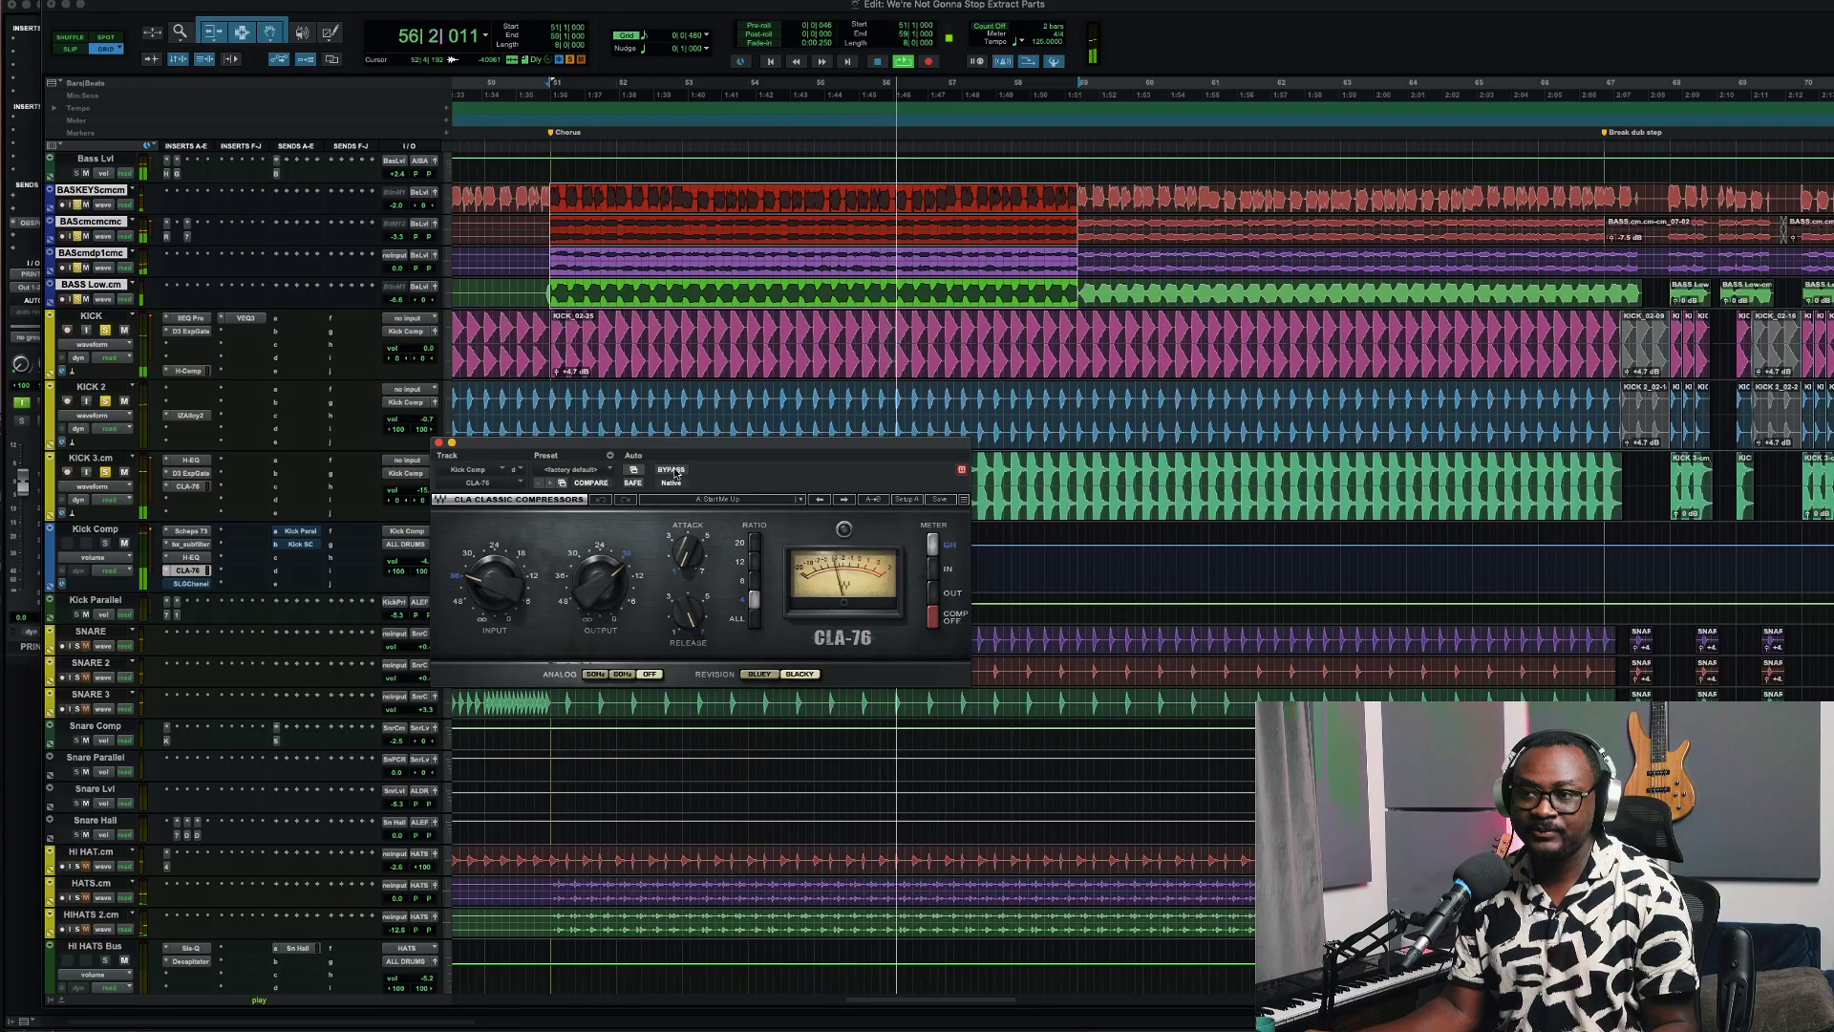
left_click(673, 470)
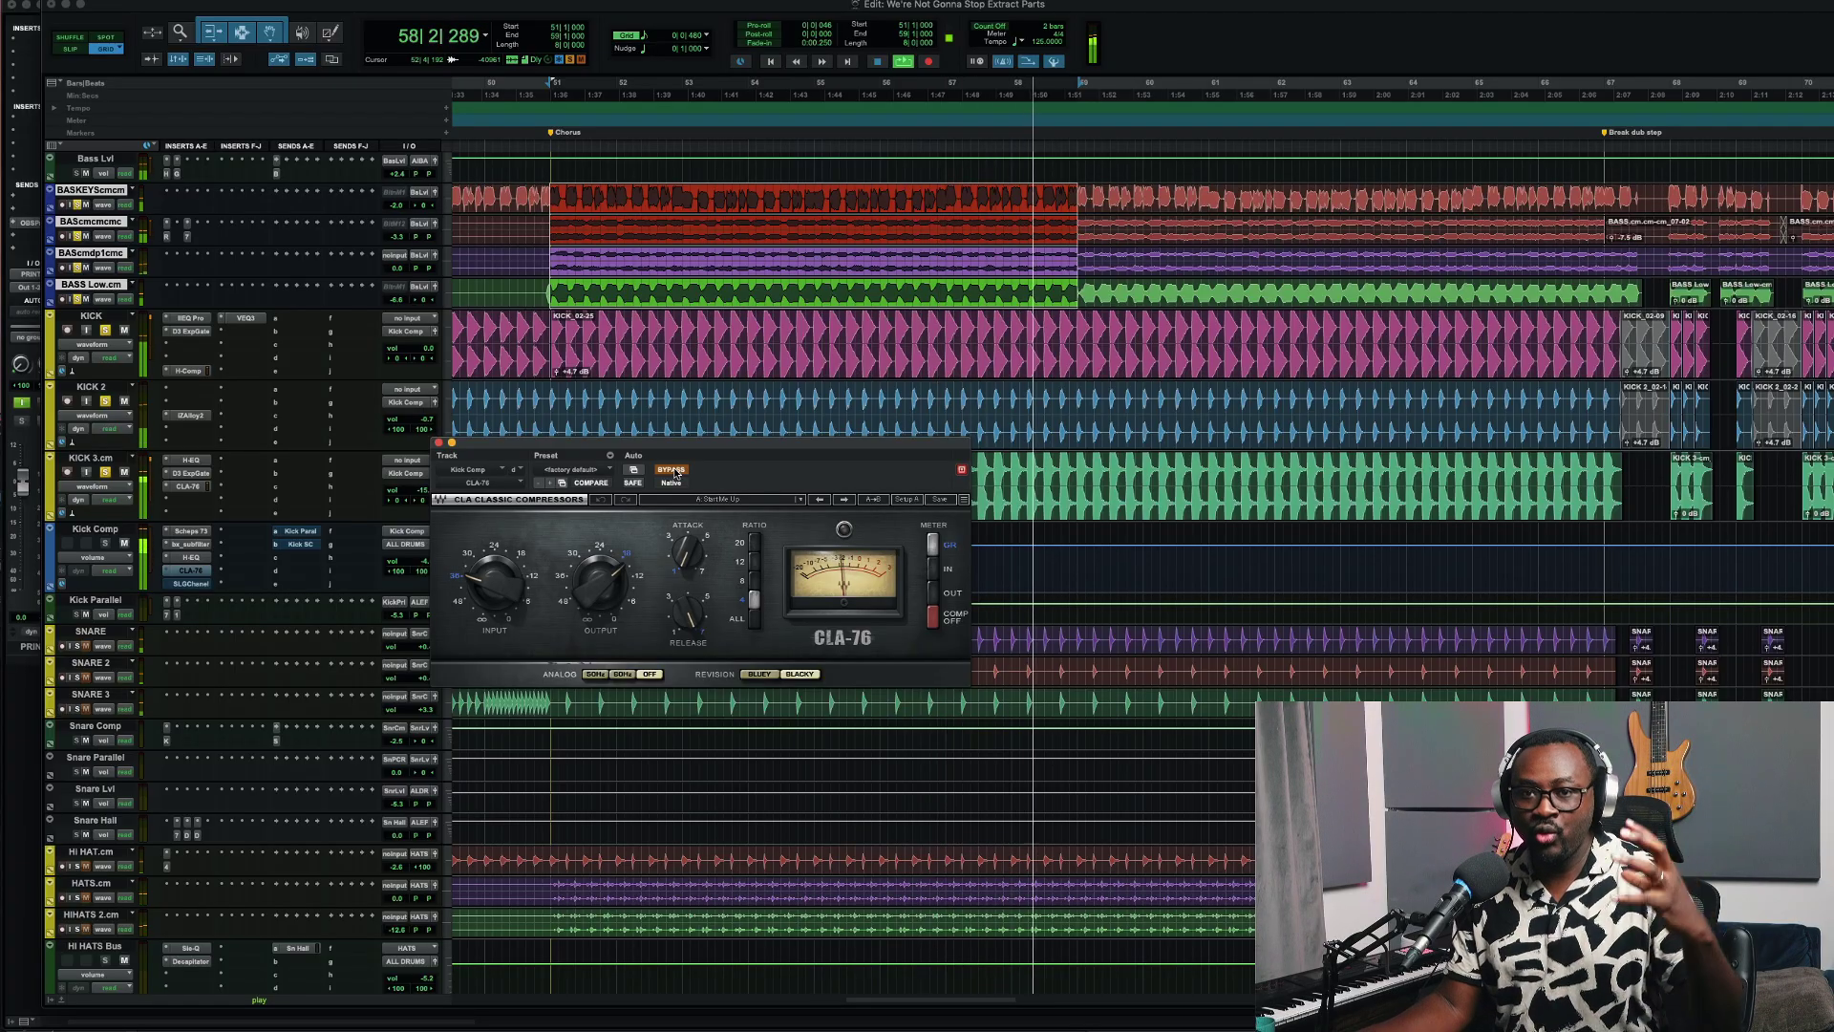
left_click(673, 470)
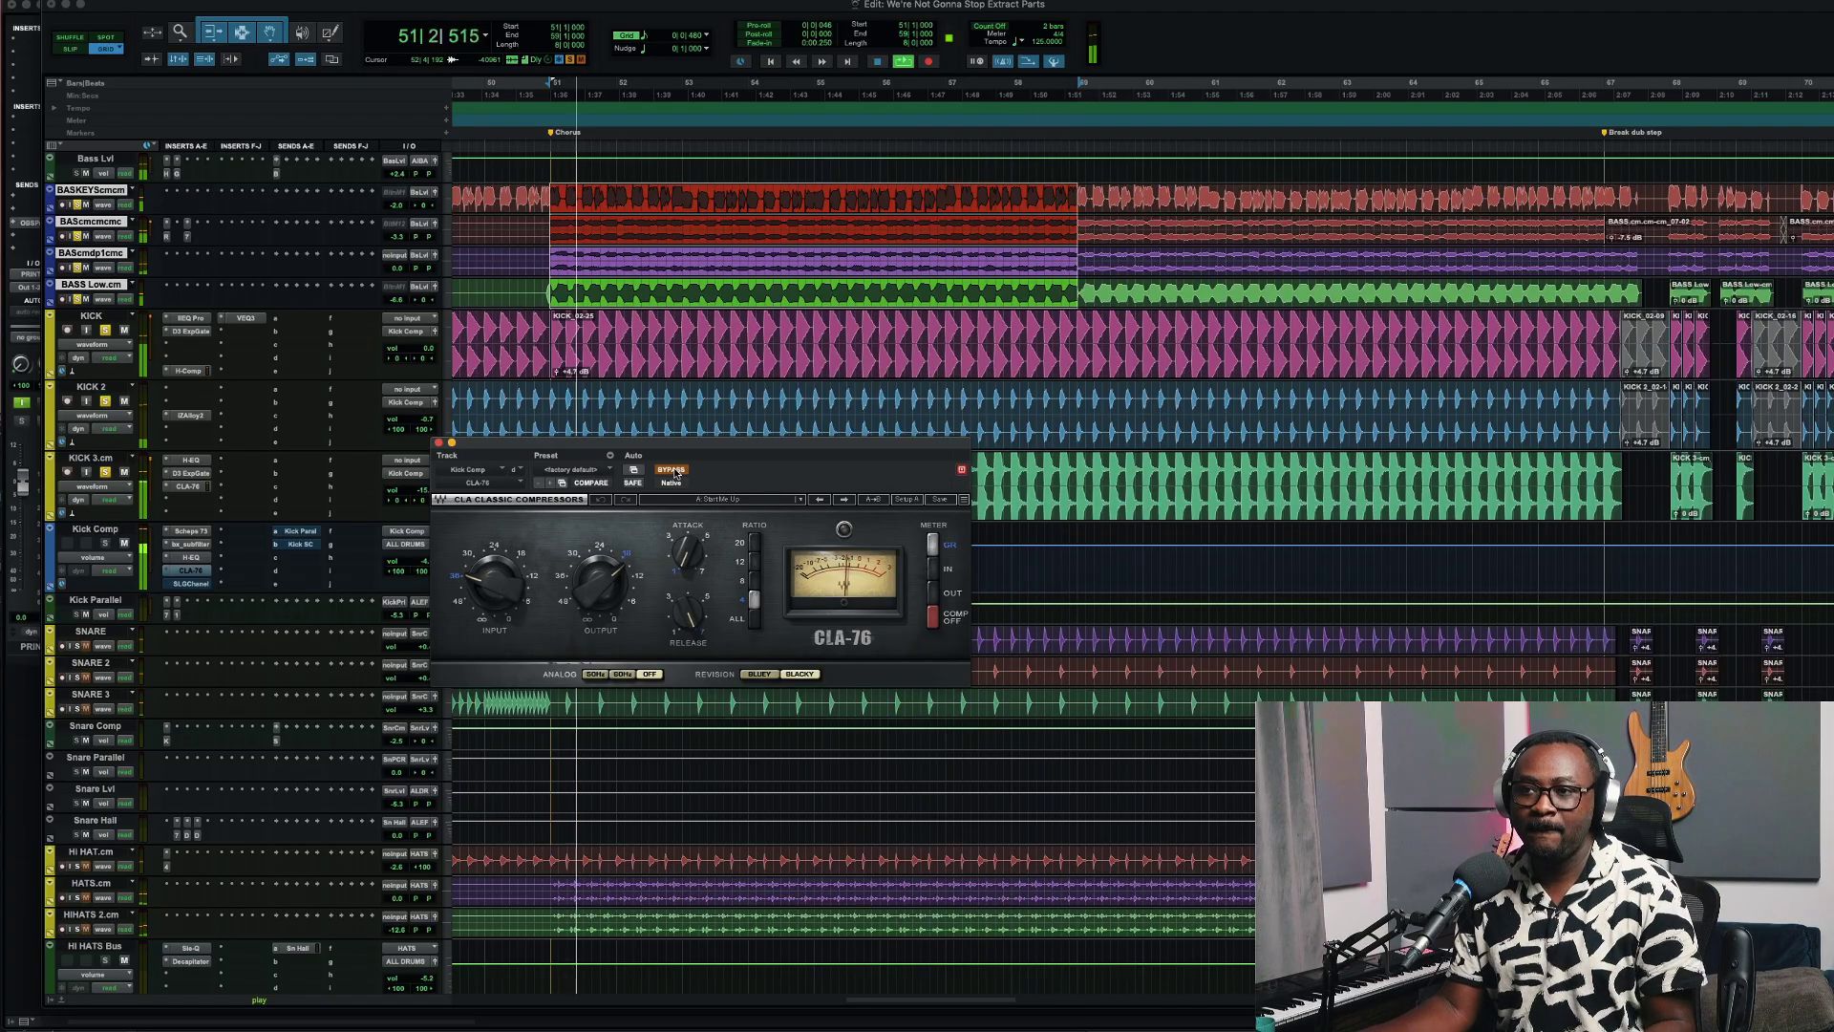
Open the SSL G-Channel on Kick Comp, review its EQ settings, and compare it bypassed and active against the bass, leaving it active
left_click(191, 583)
left_click_drag(583, 451, 685, 228)
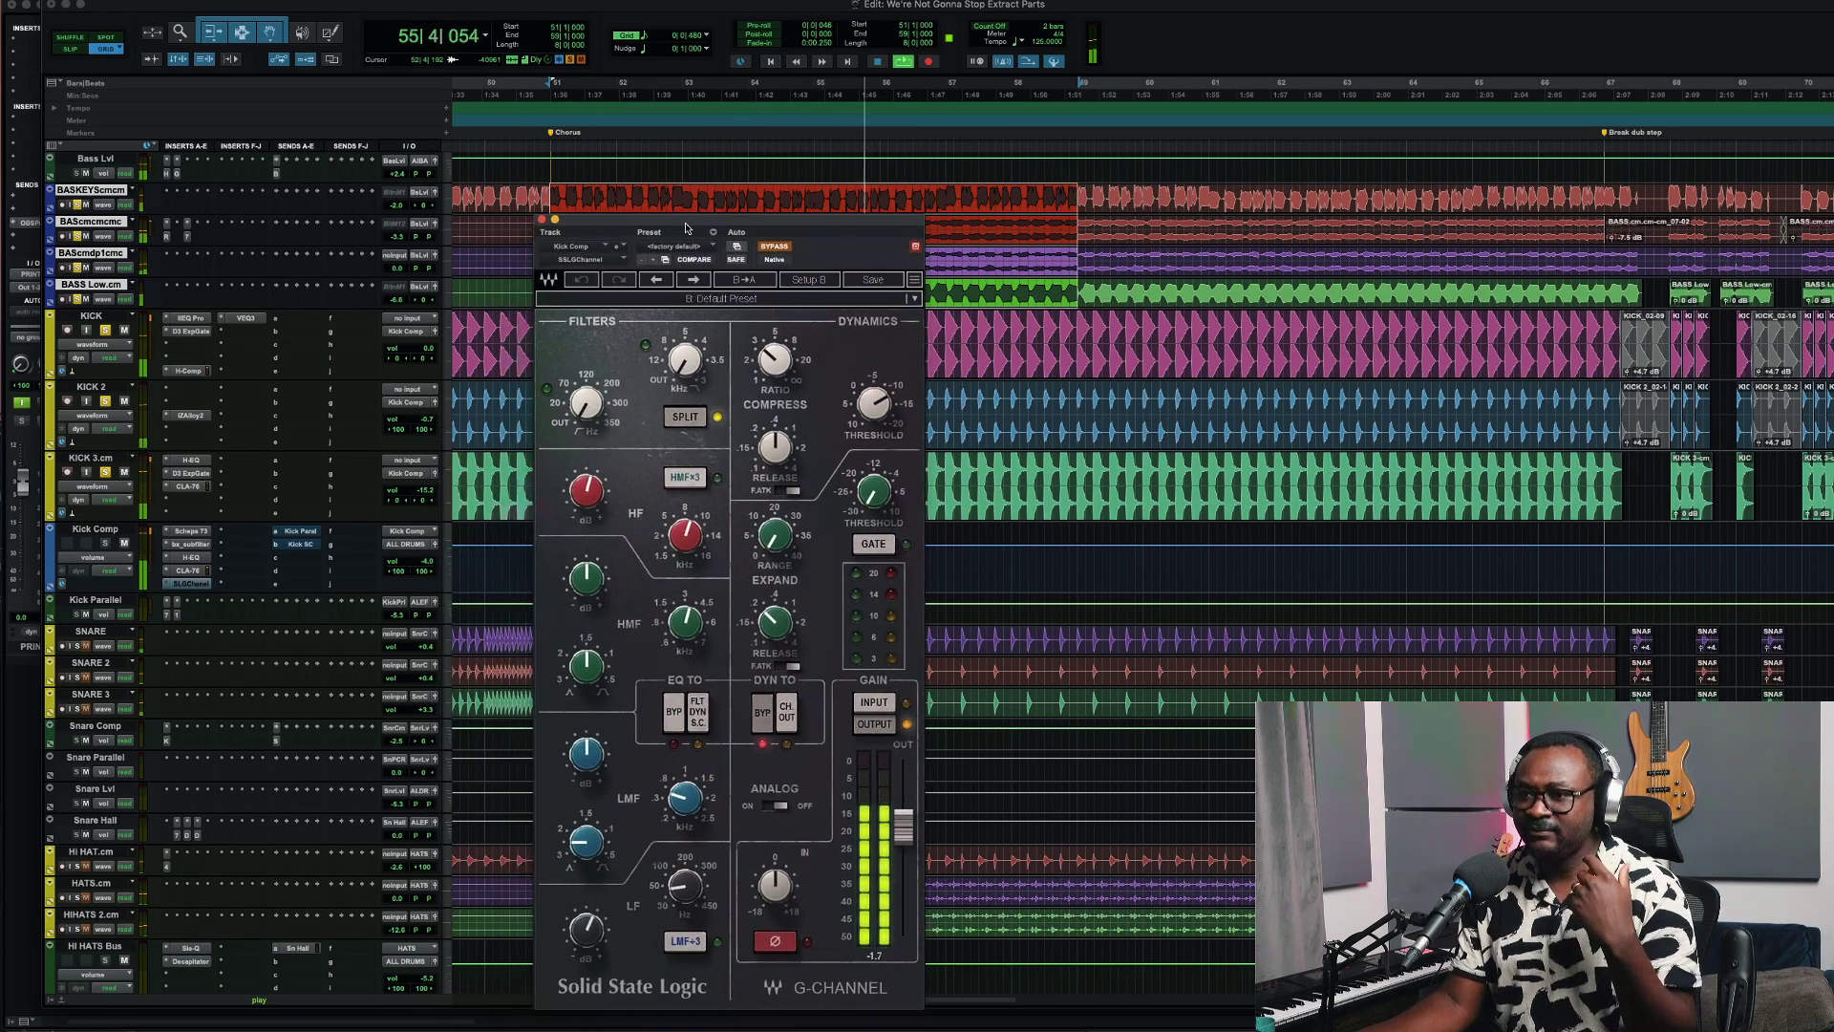
left_click(589, 947)
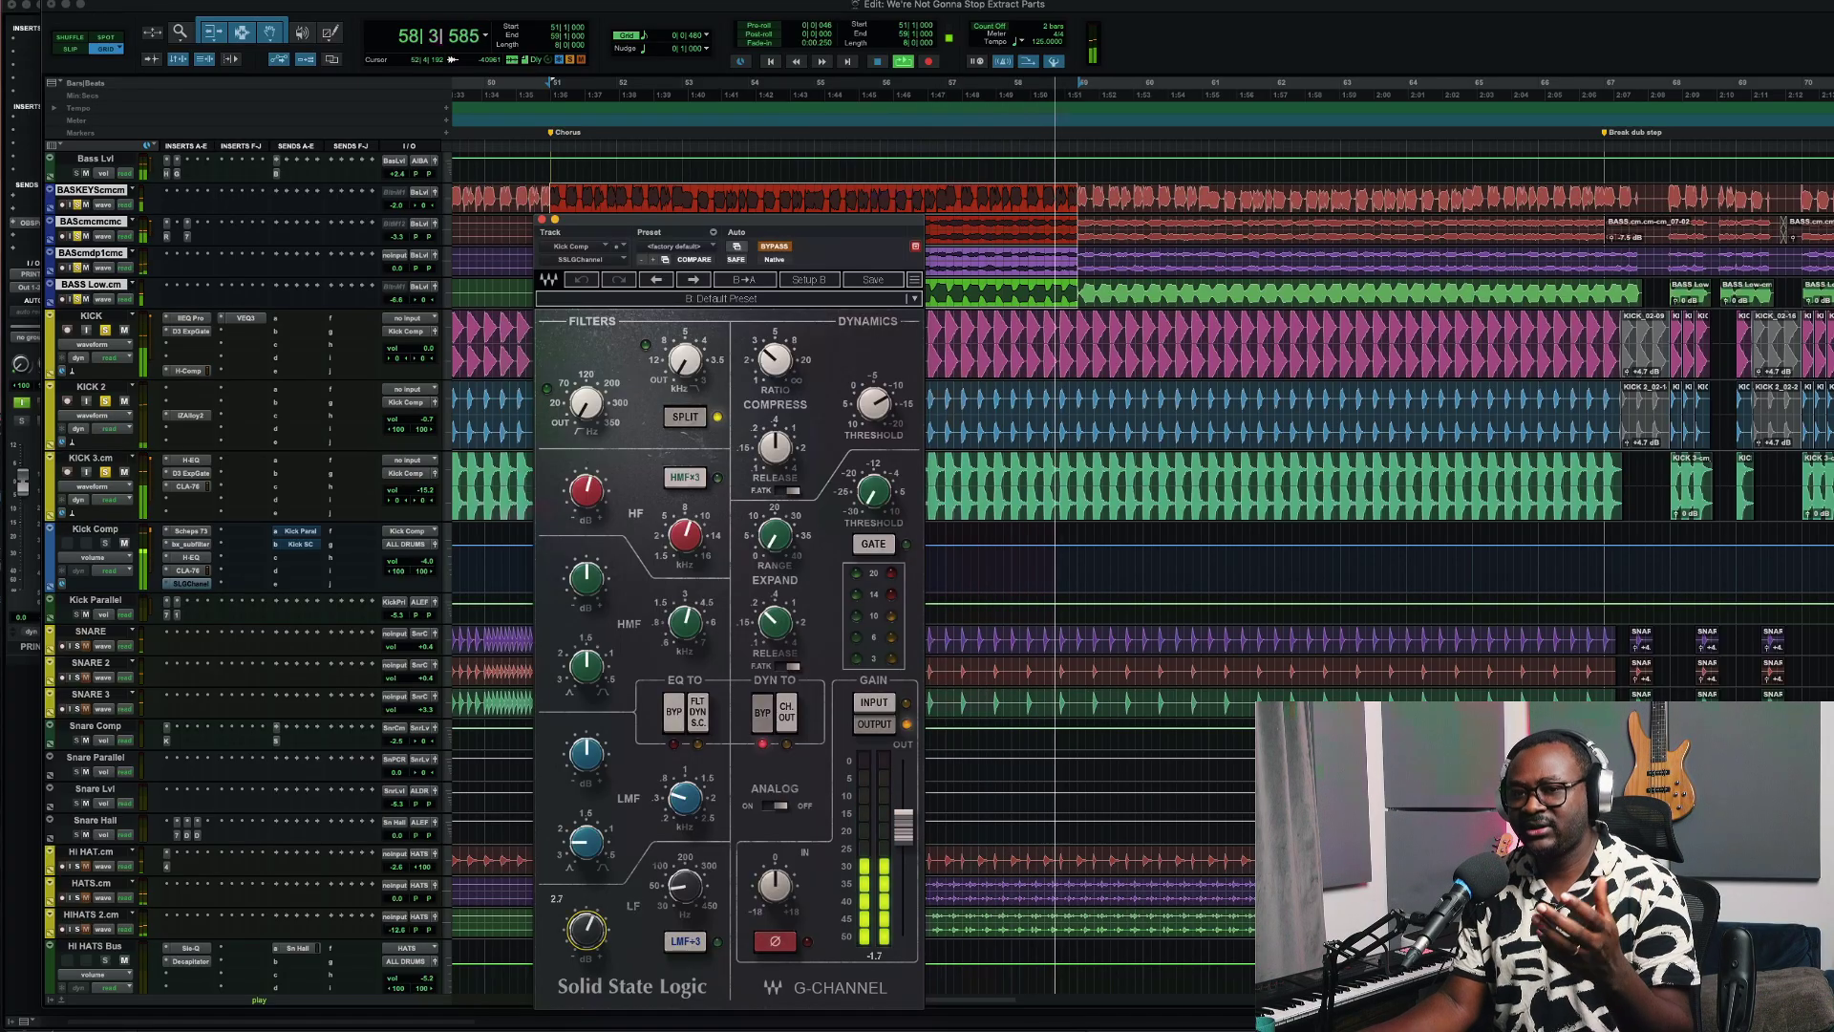
left_click(684, 886)
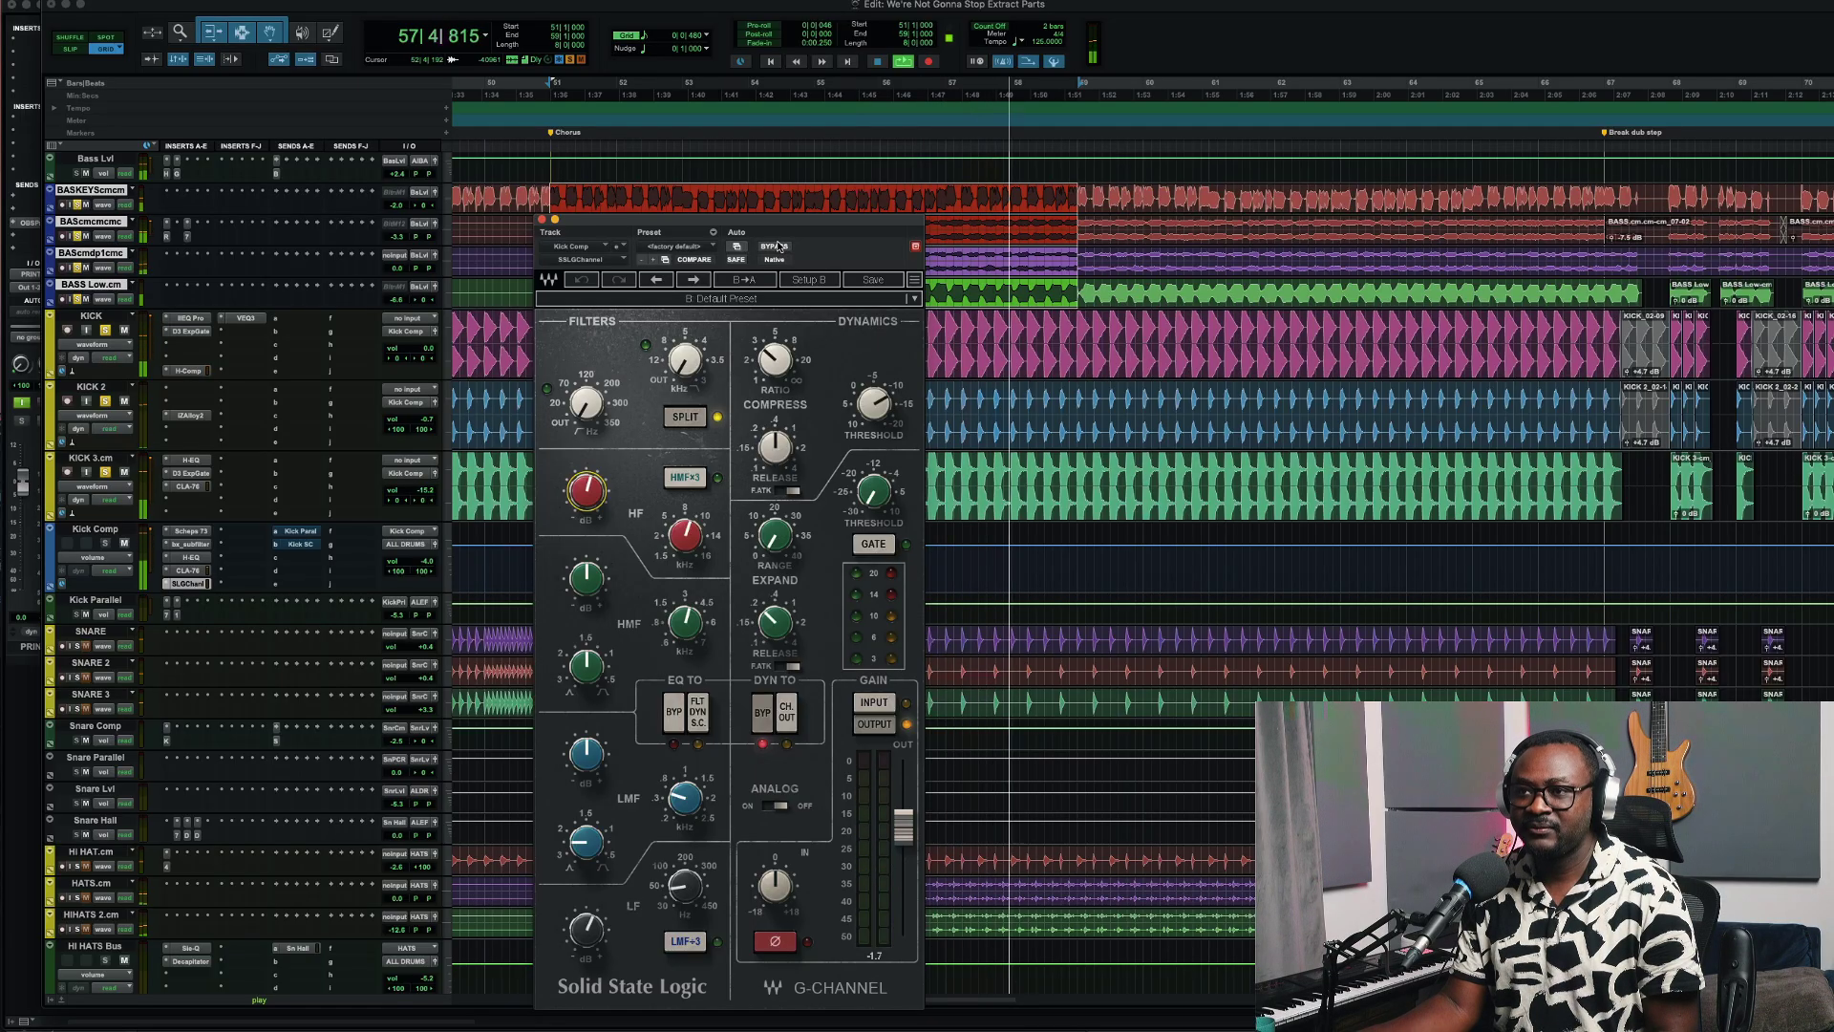
left_click(775, 246)
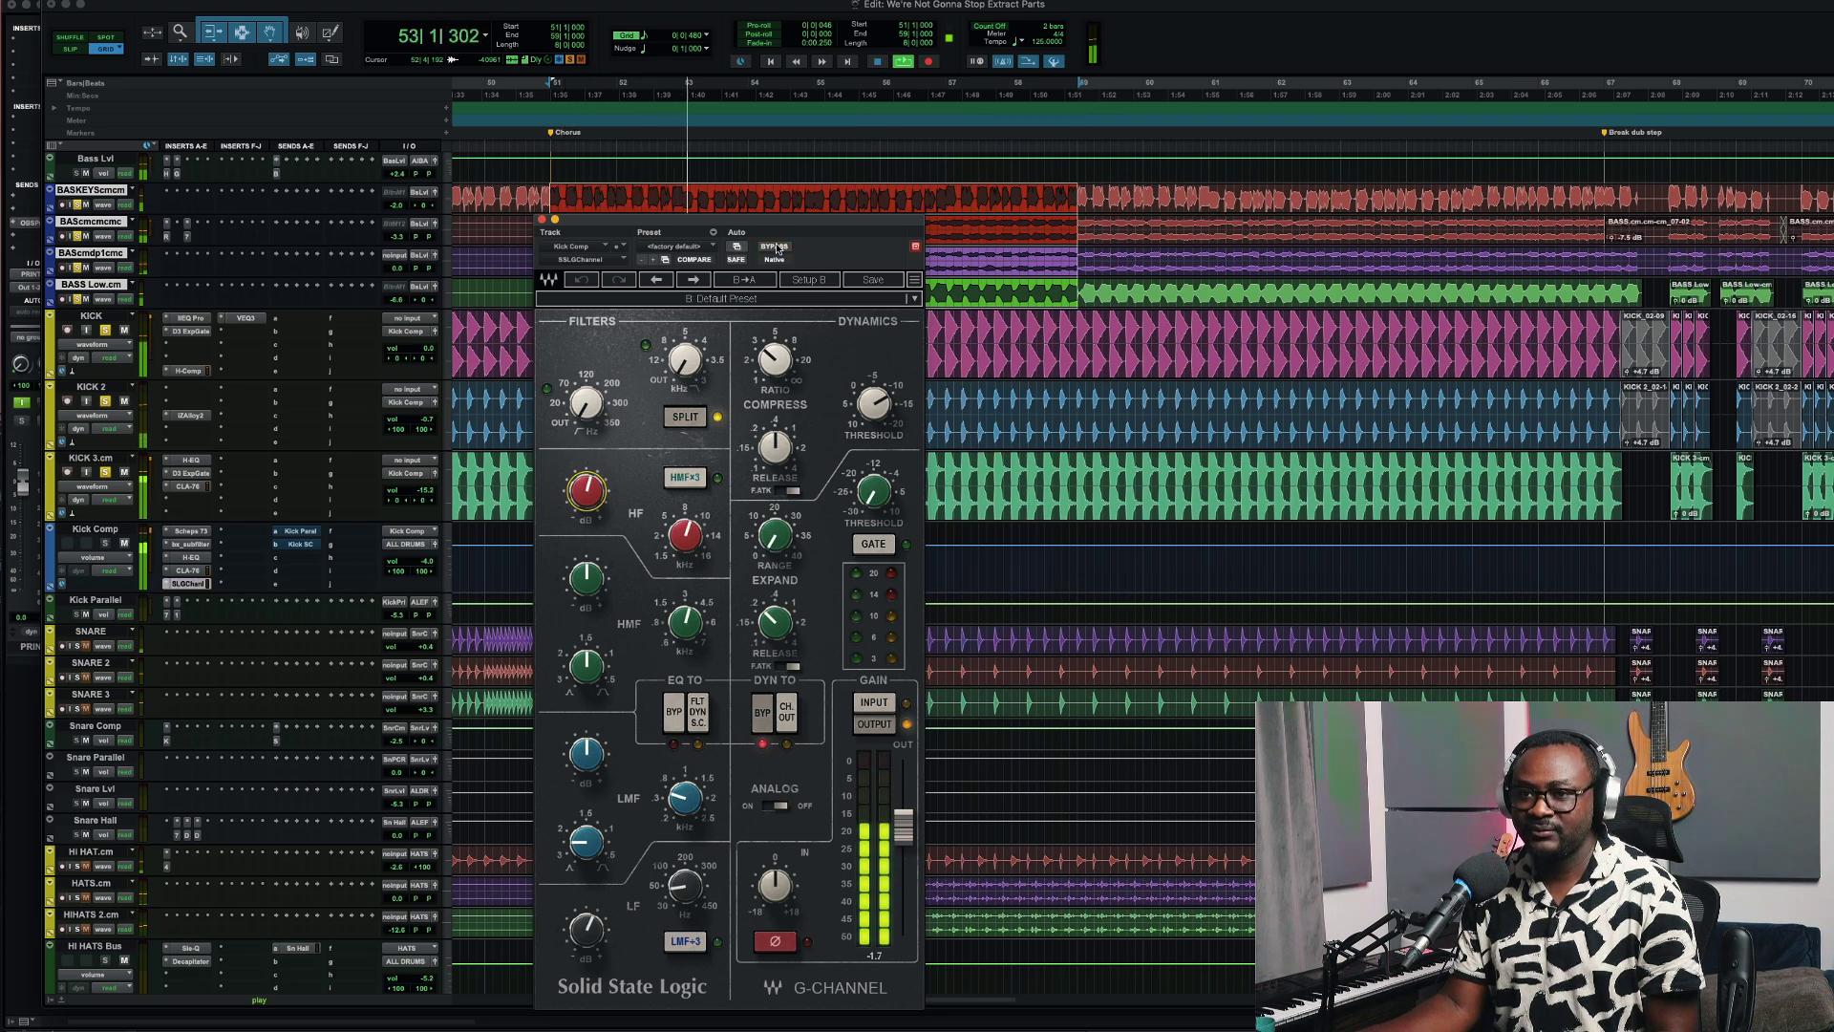
Bypass all Kick Comp inserts together for comparison, re-enable them, and close the G-Channel
left_click(195, 536, "shift+super")
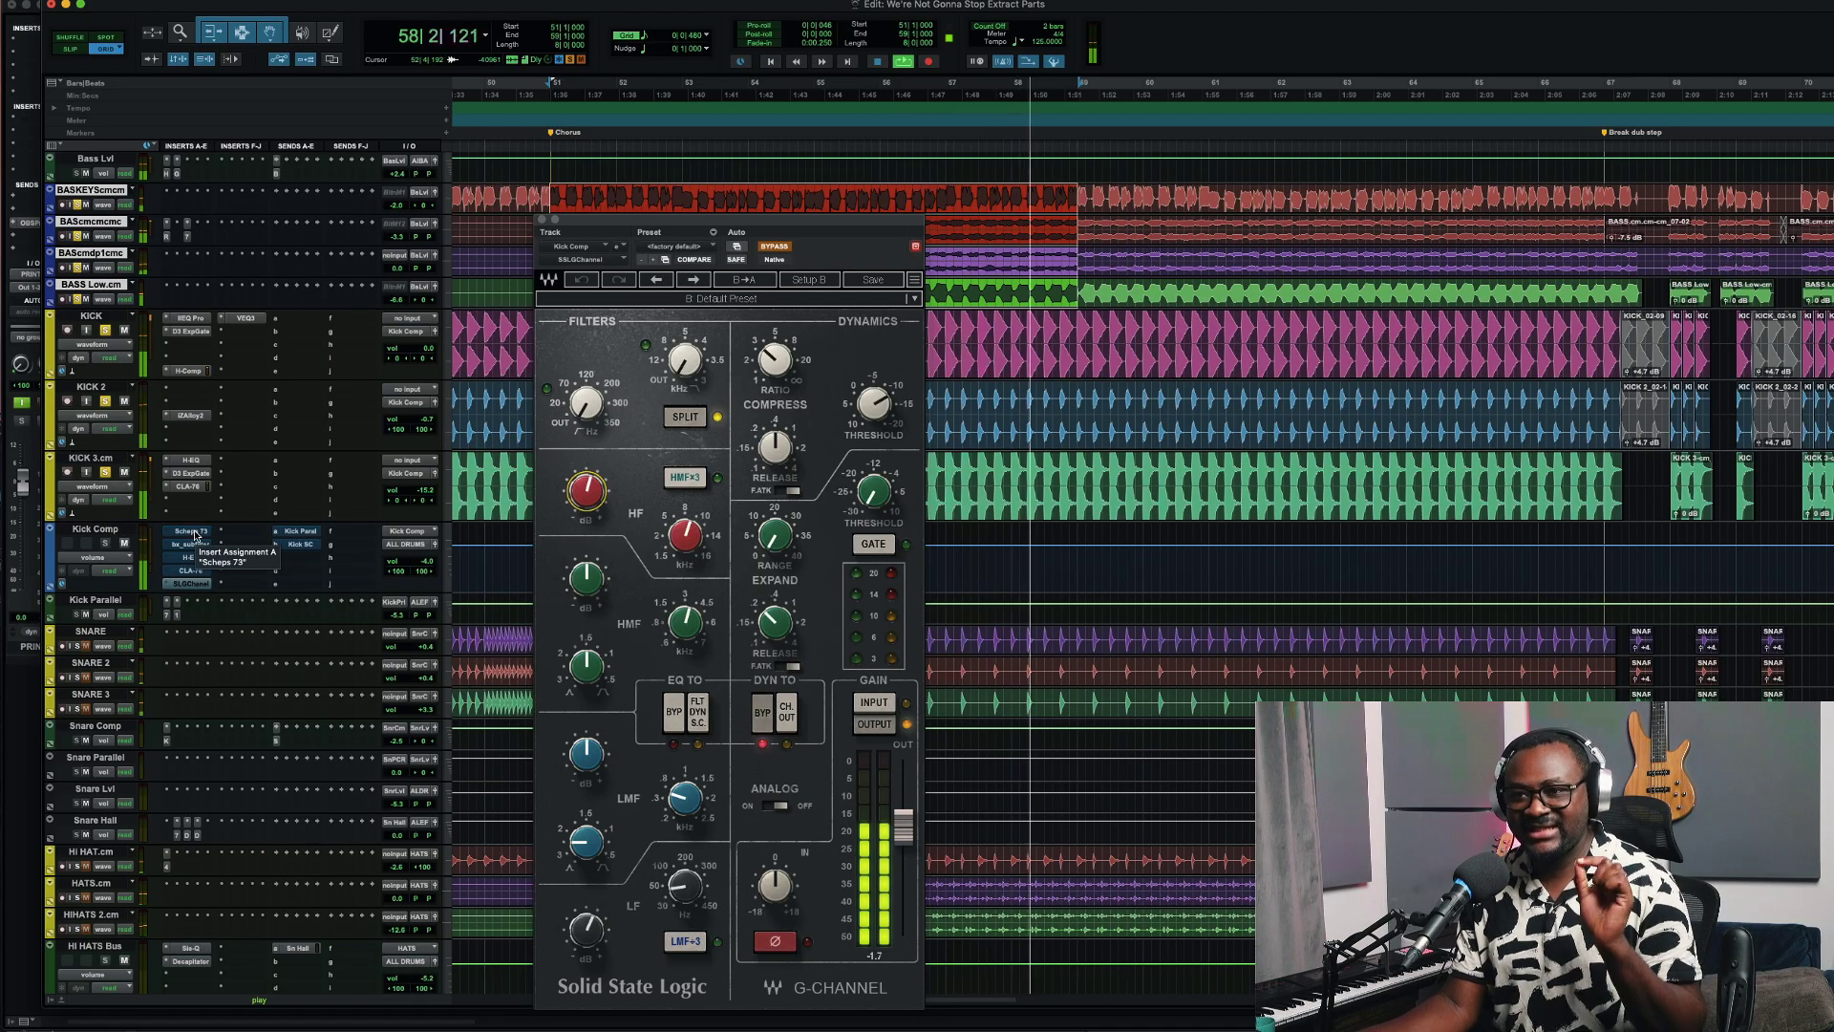
left_click(195, 536, "shift+super")
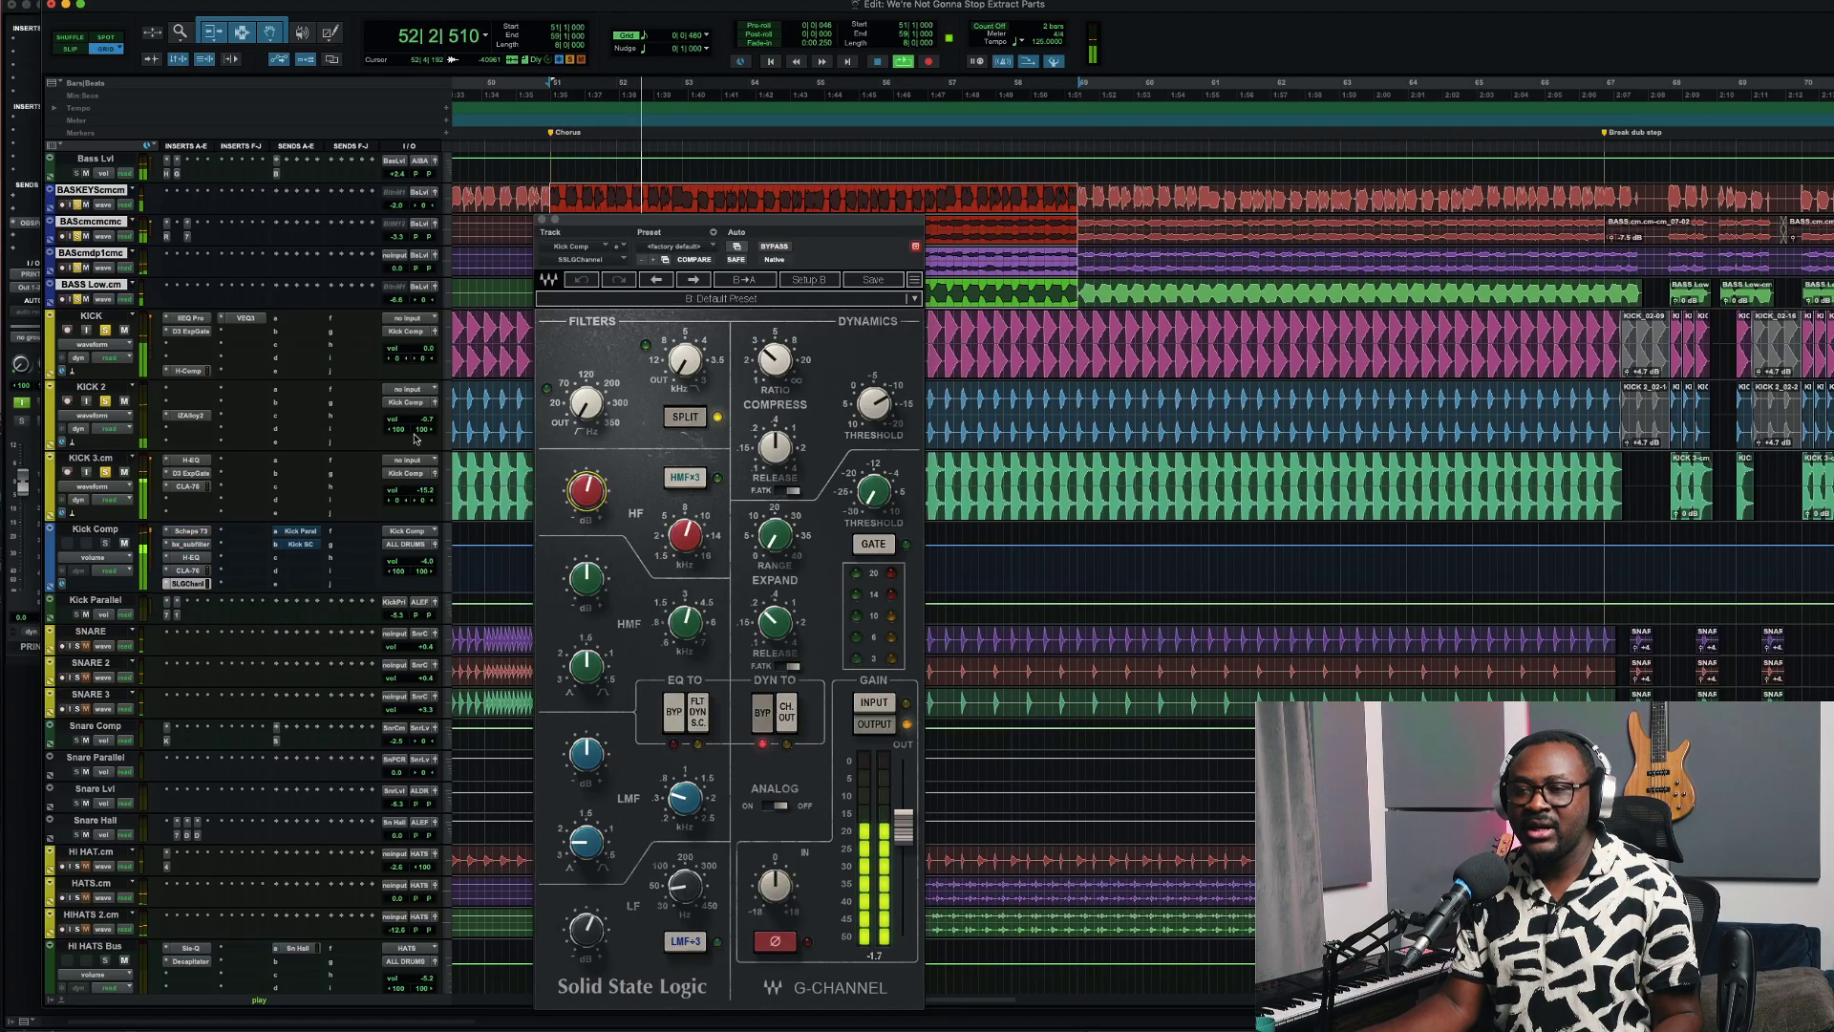
left_click(542, 221)
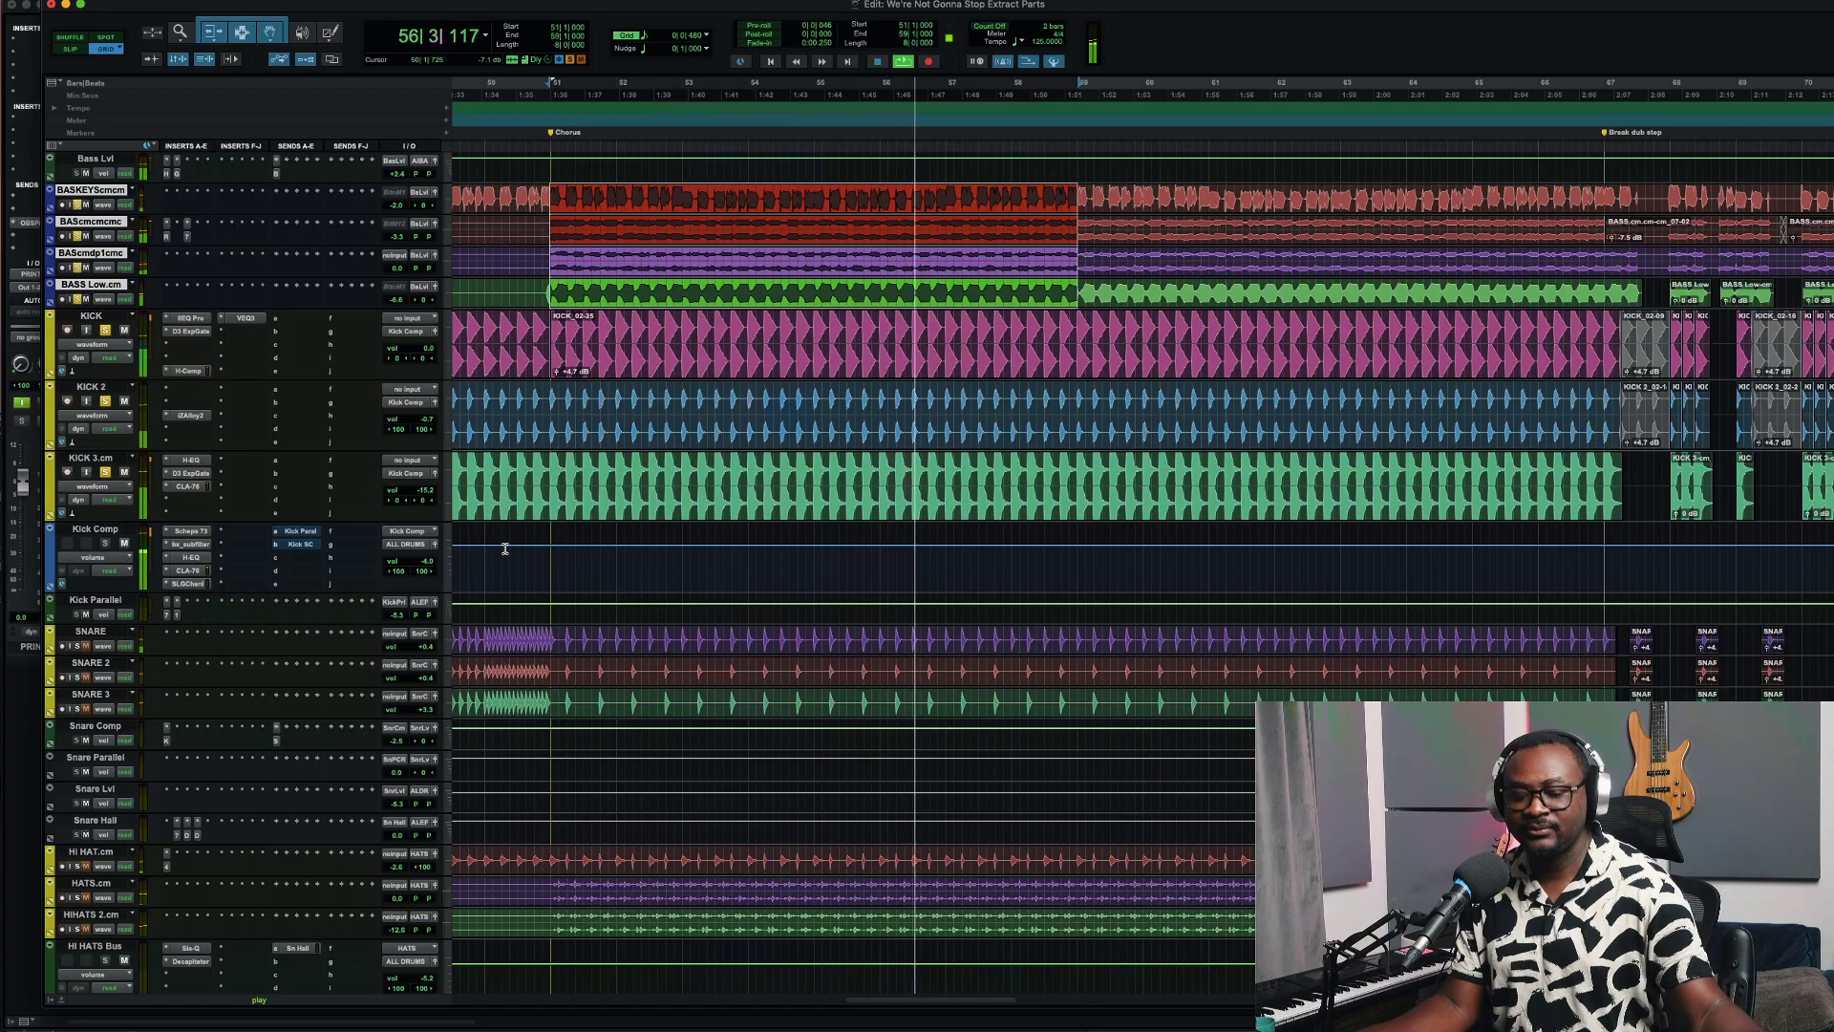
Open the Kick Comp send to Kick Parallel and the CLA-76 on Kick Parallel, enlarging the compressor's interface to 125%
left_click(301, 531)
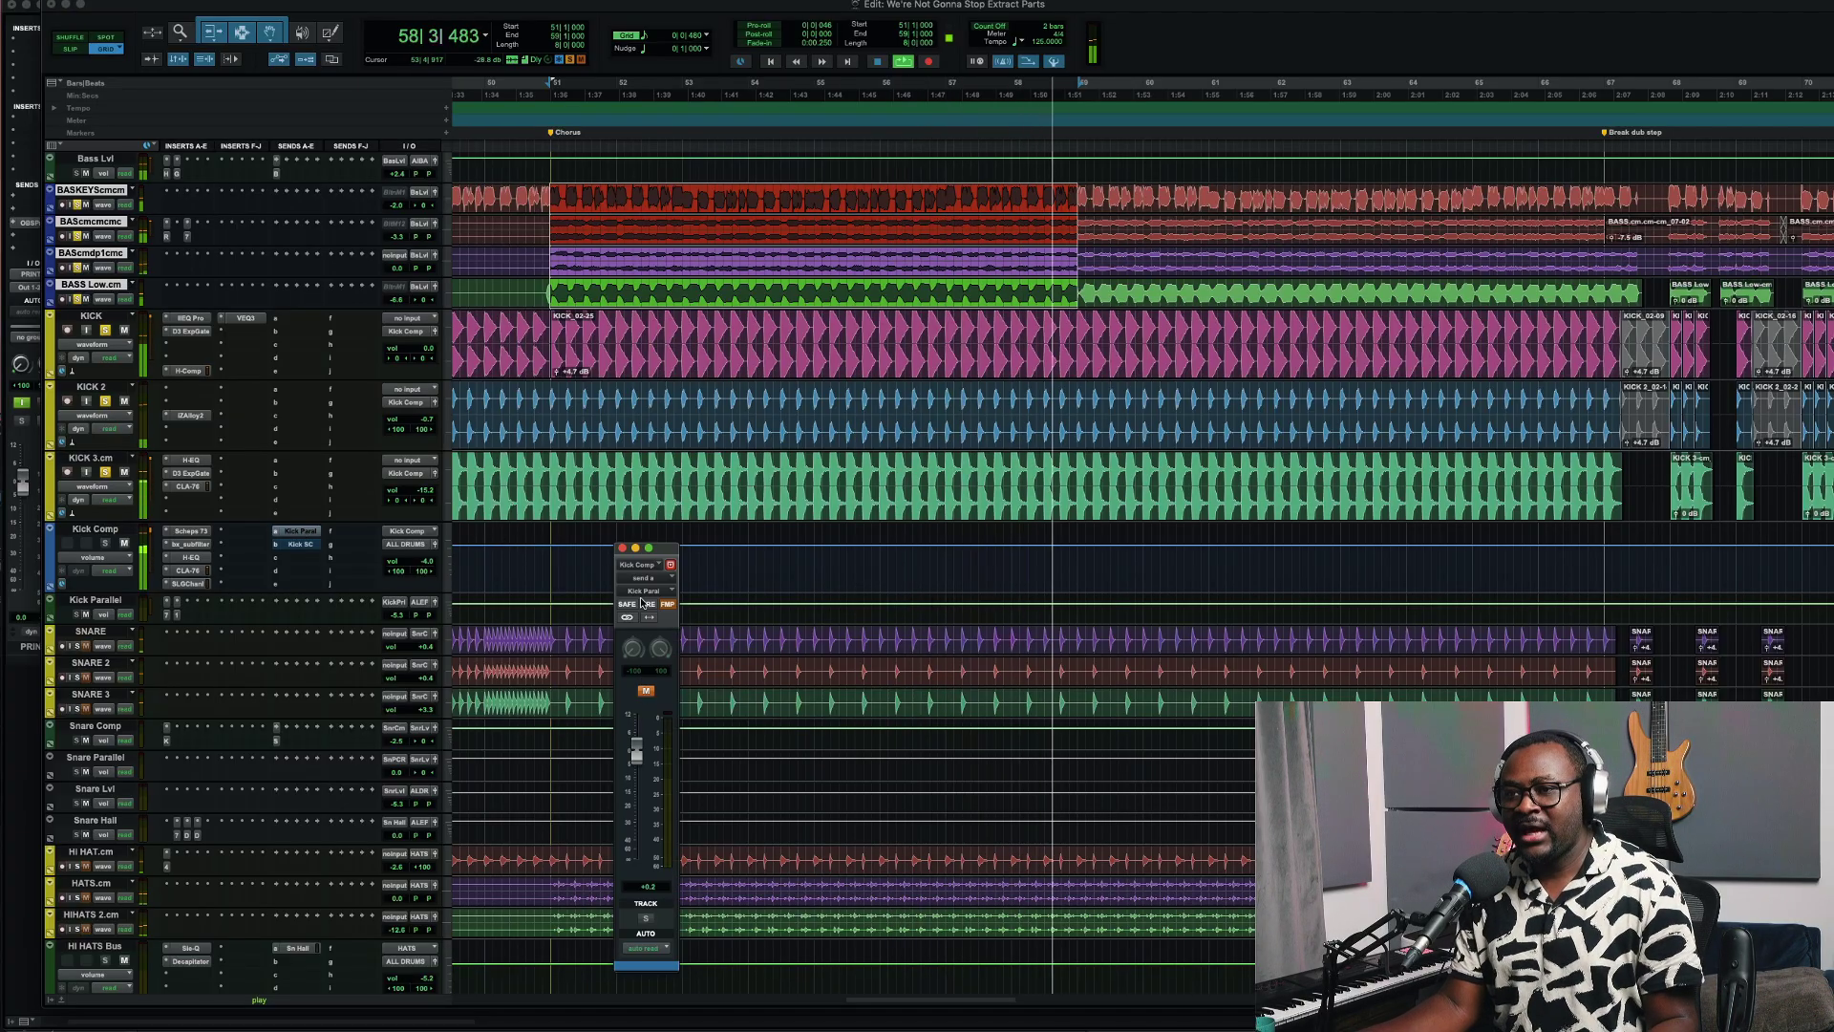
left_click_drag(658, 551, 486, 112)
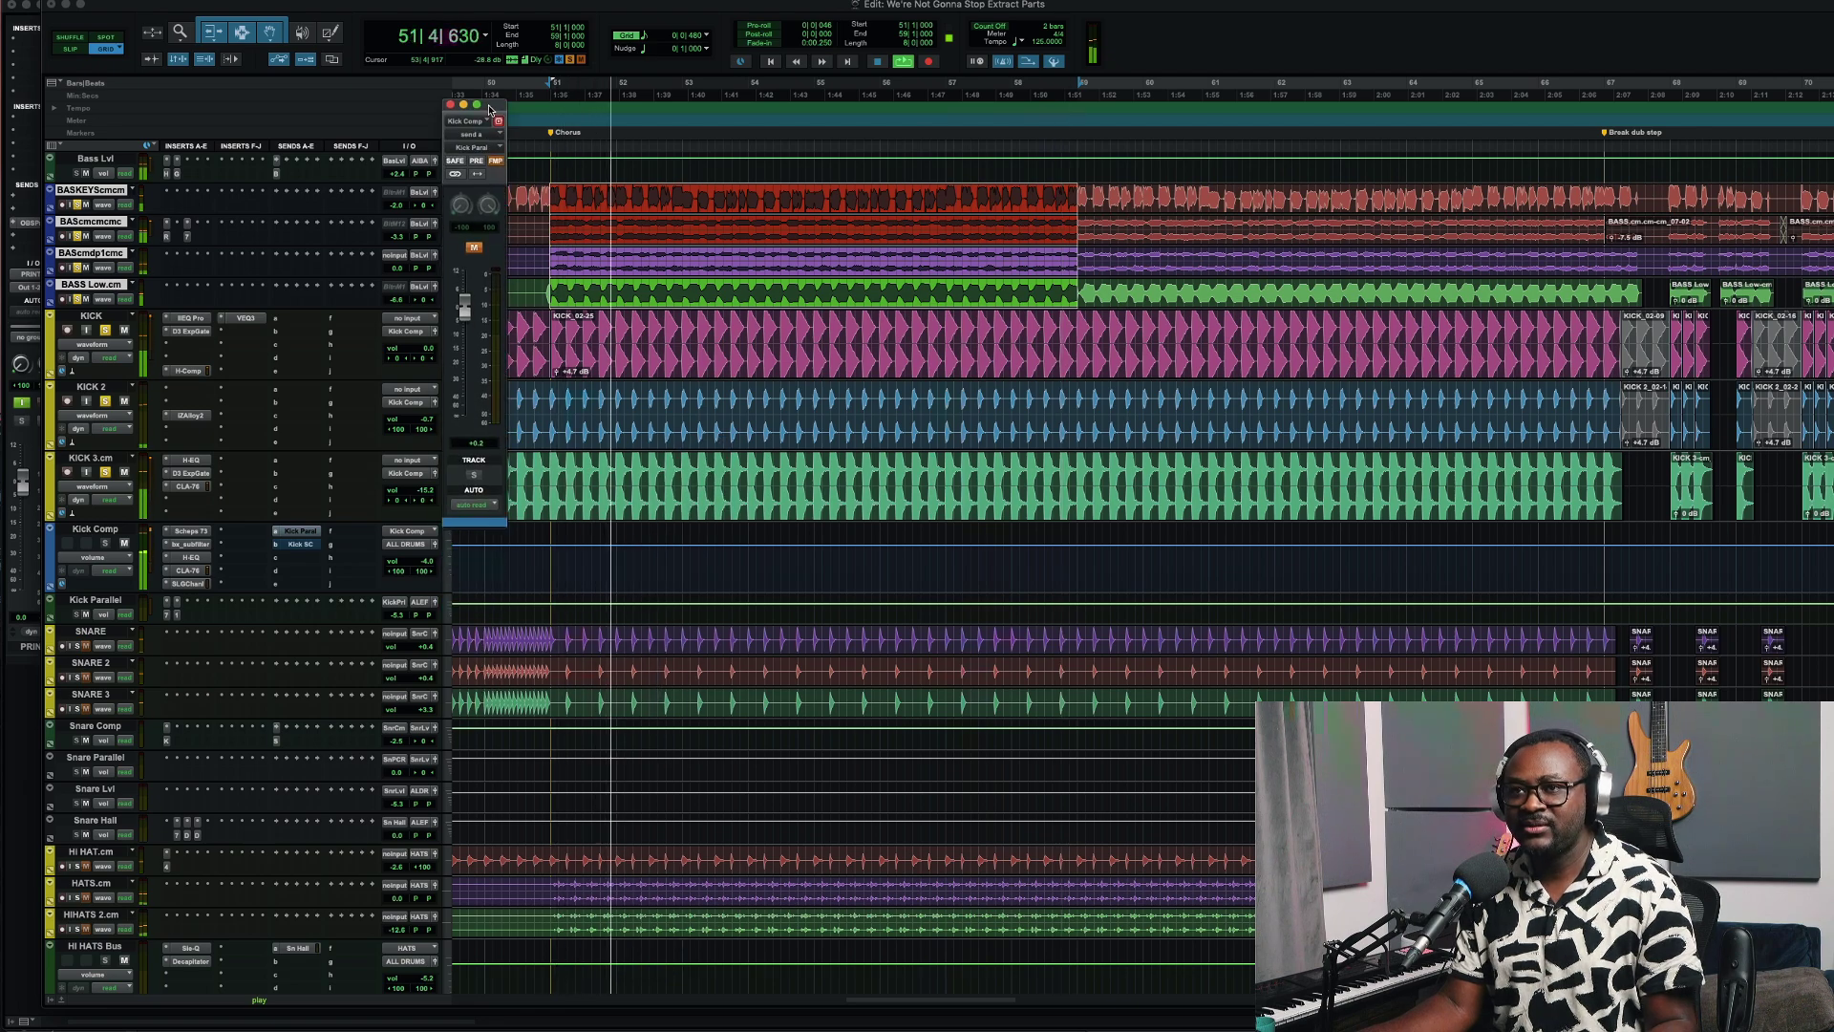
left_click(168, 603)
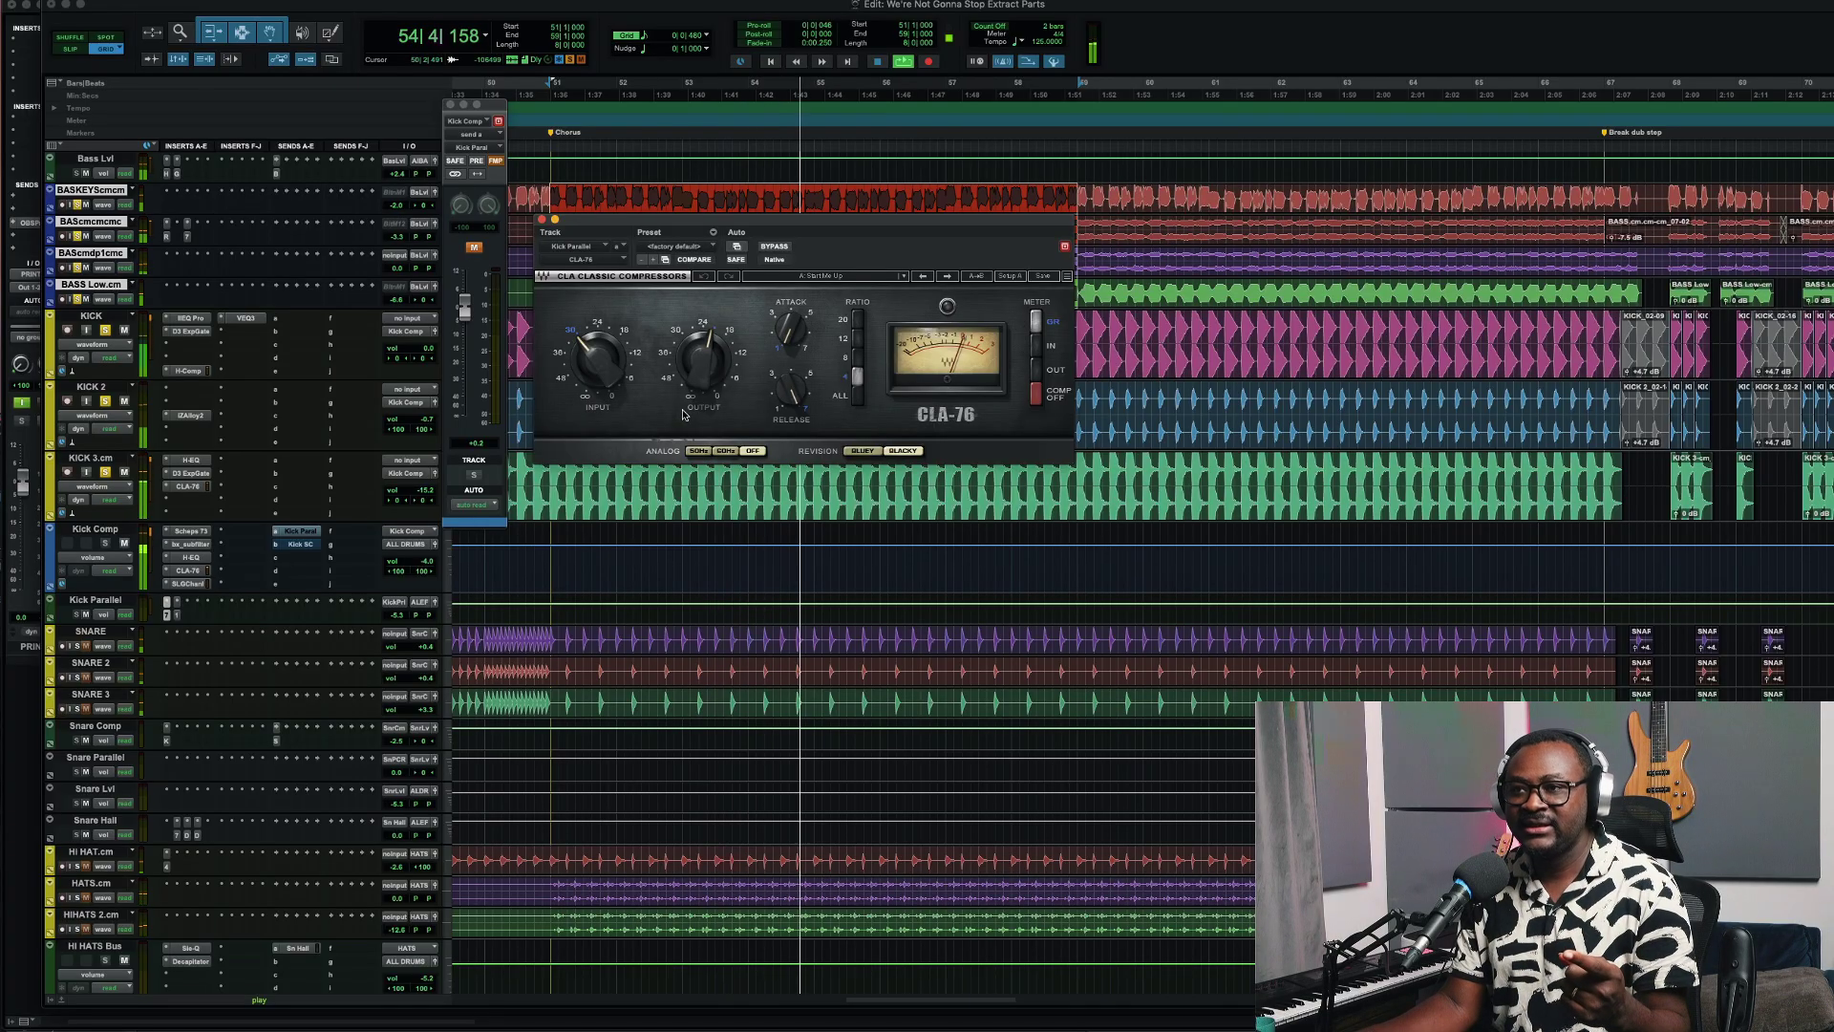
left_click(1068, 276)
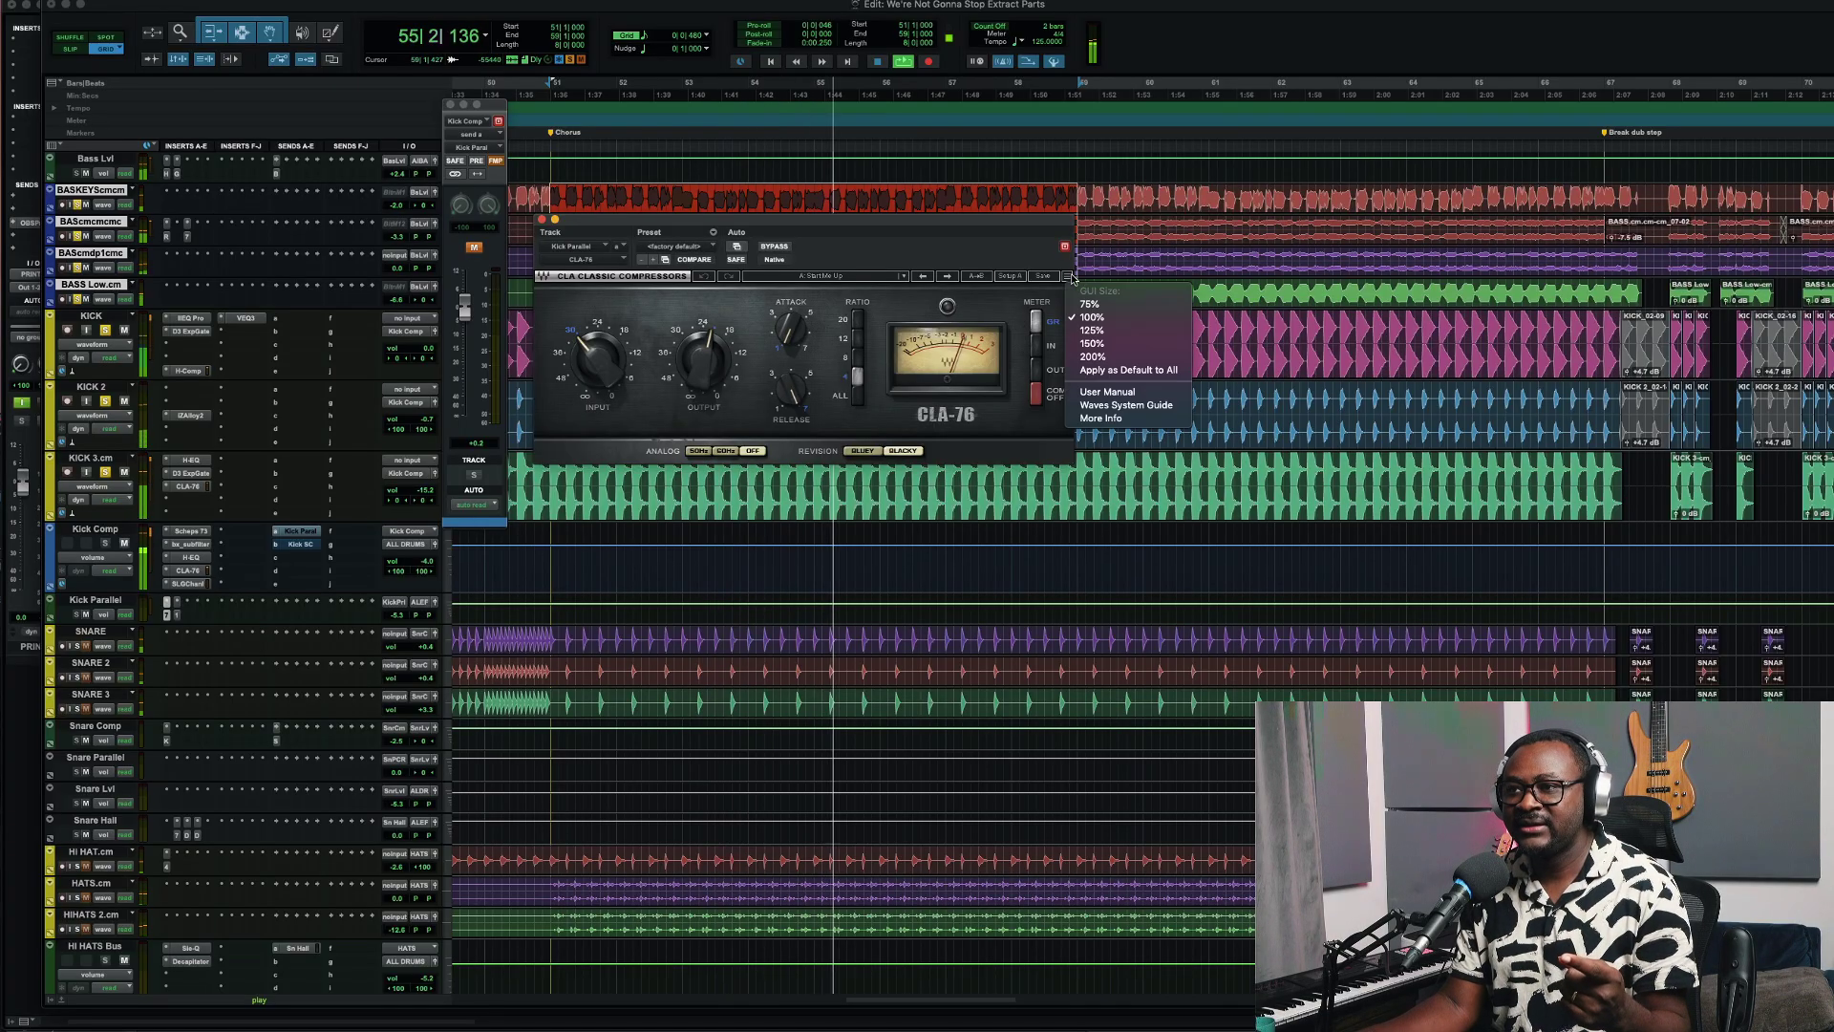
left_click(1092, 330)
left_click_drag(924, 235, 844, 260)
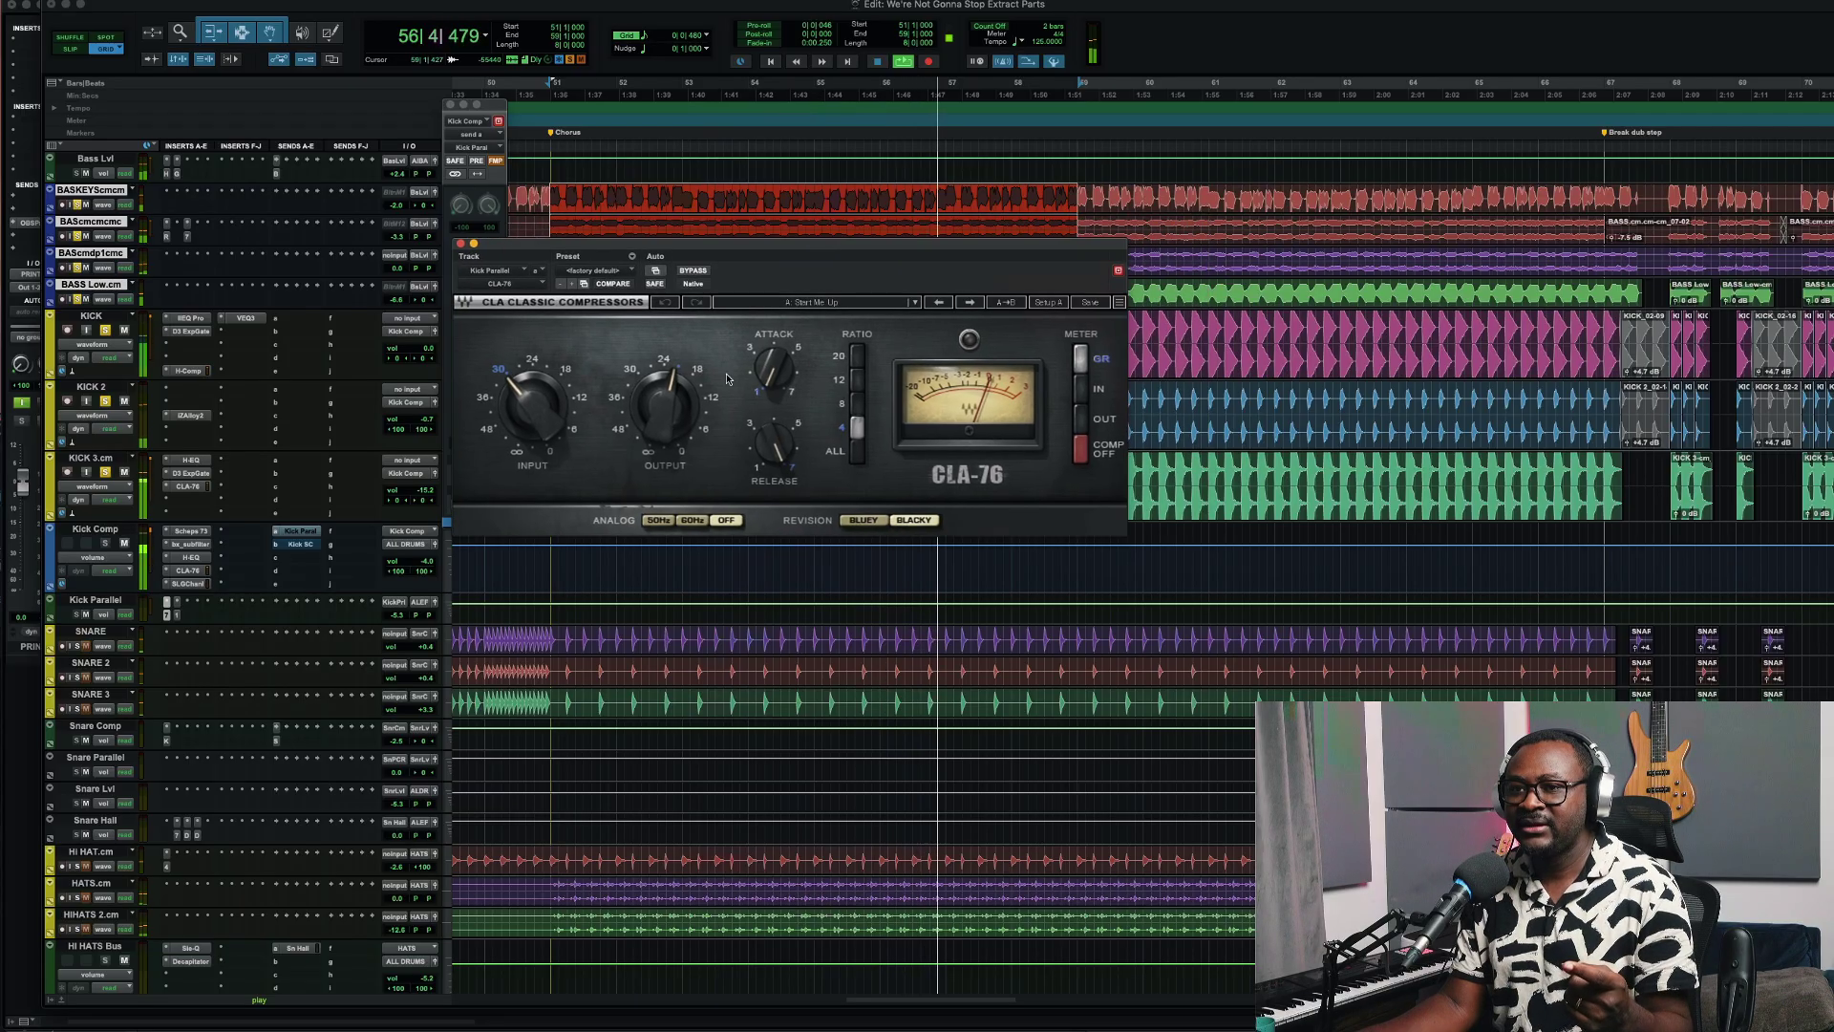
Open the PuigTec EQP1A on Kick Parallel, enlarge its interface to 125%, and arrange it with the CLA-76 so both are visible
left_click(176, 615)
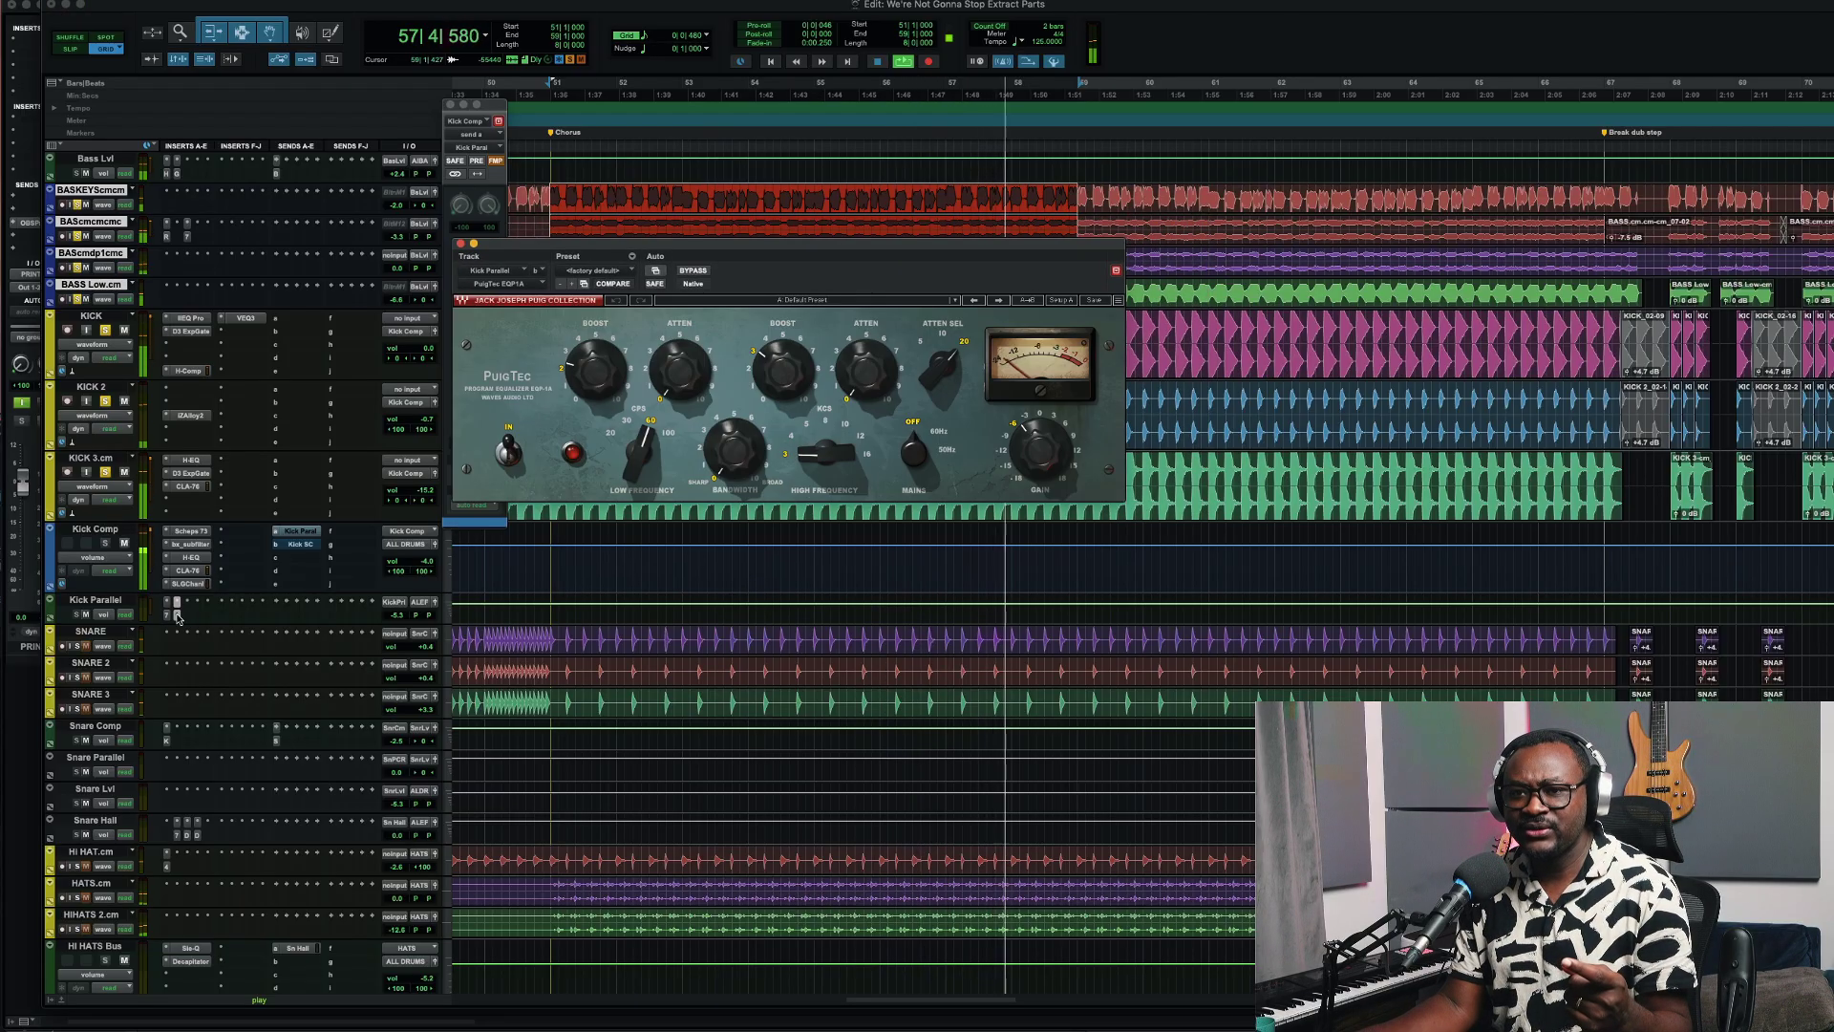
left_click(1118, 300)
left_click(1143, 354)
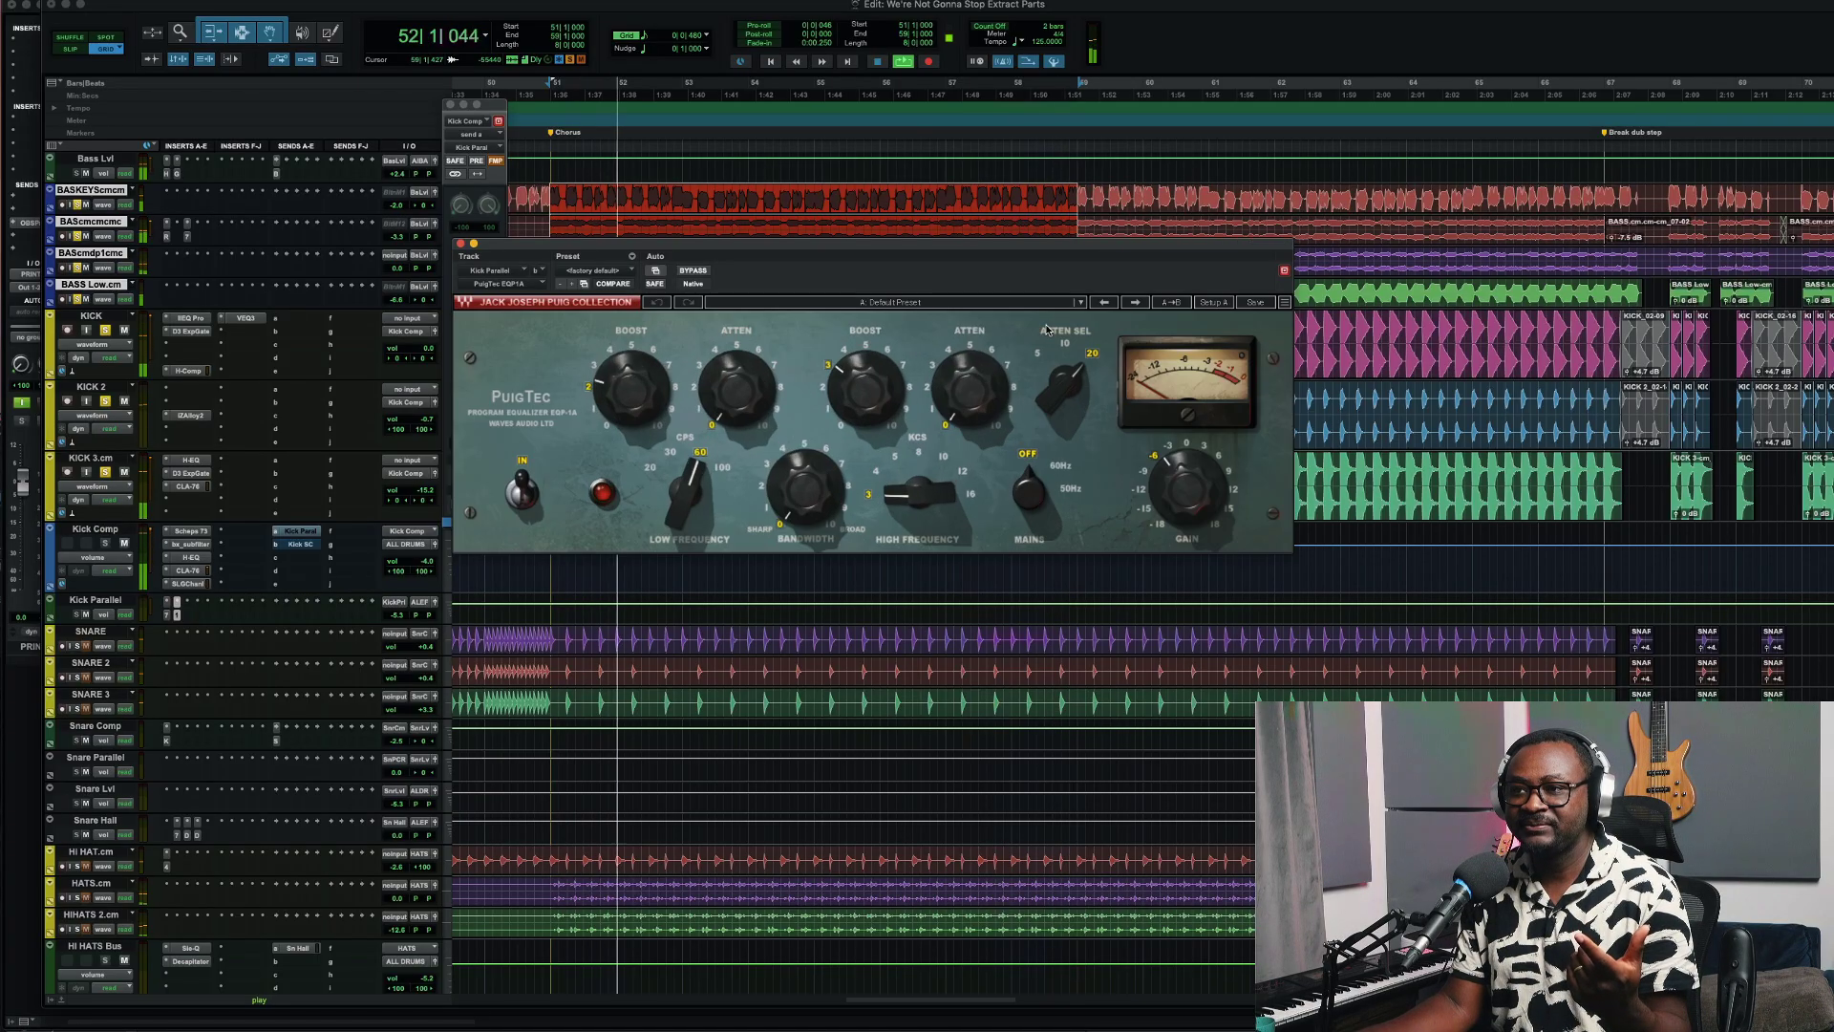
left_click_drag(843, 245, 737, 478)
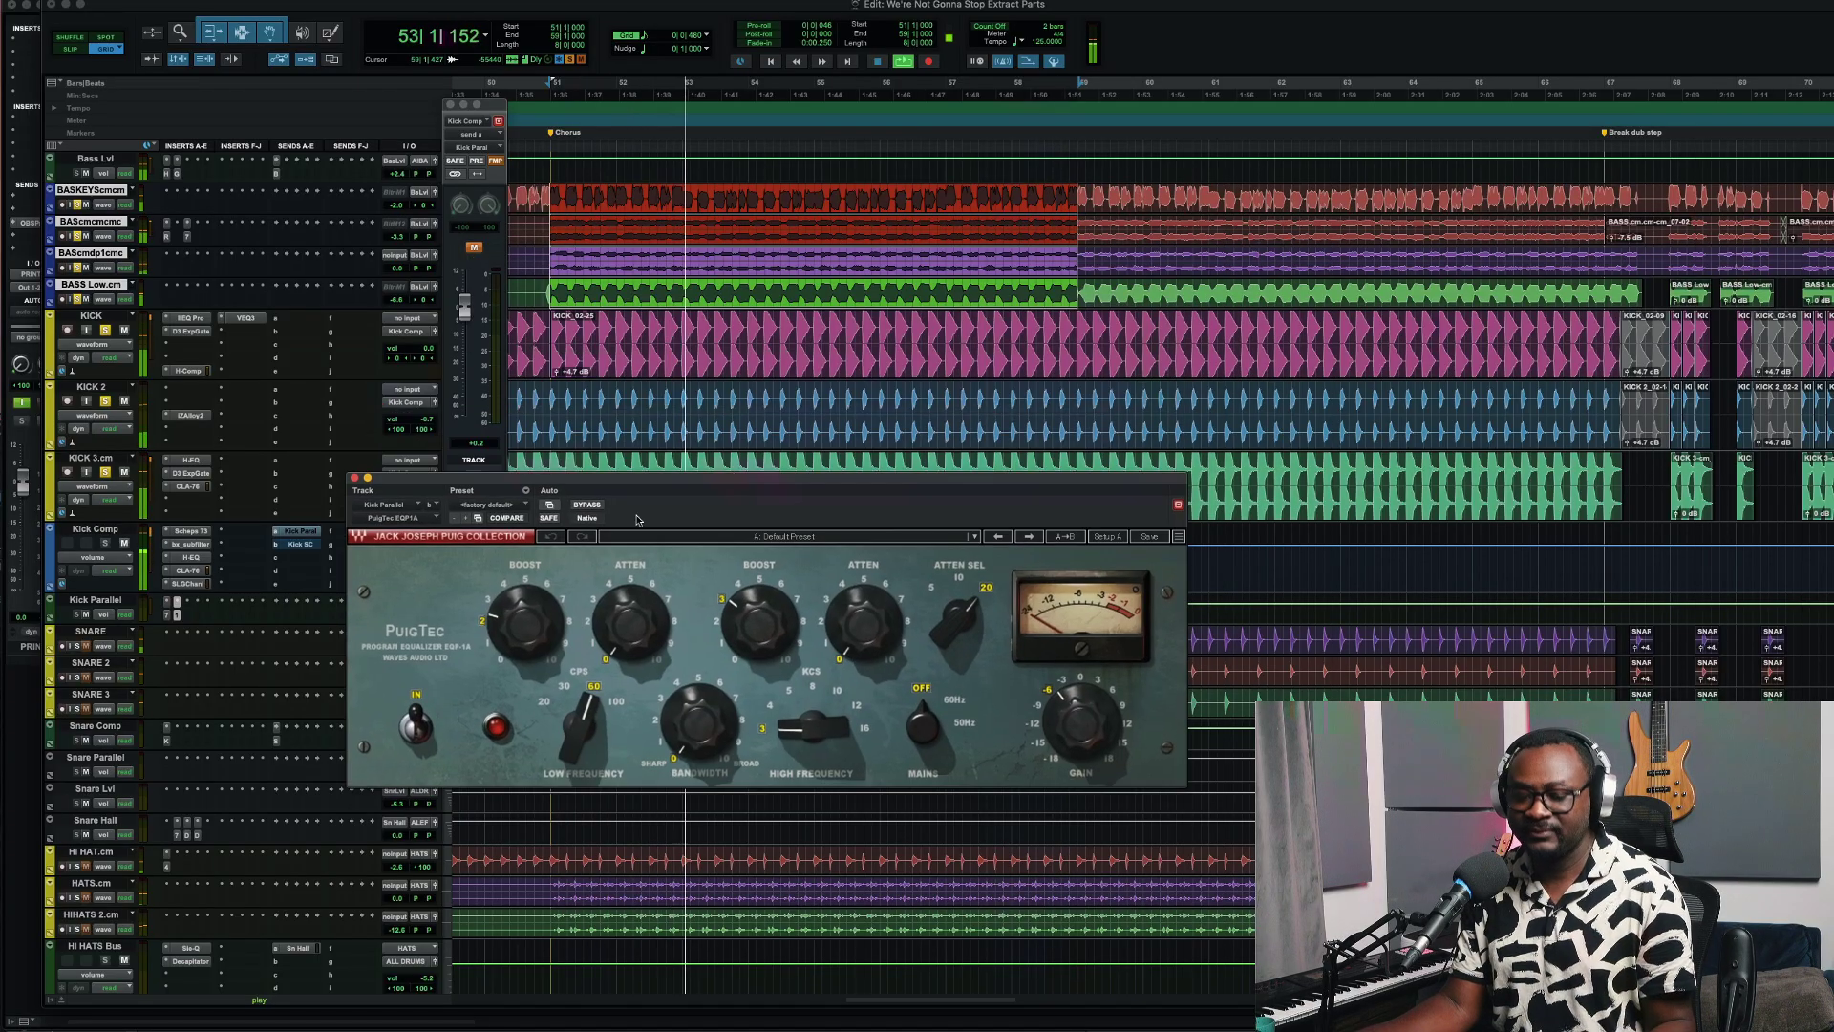
left_click(173, 606)
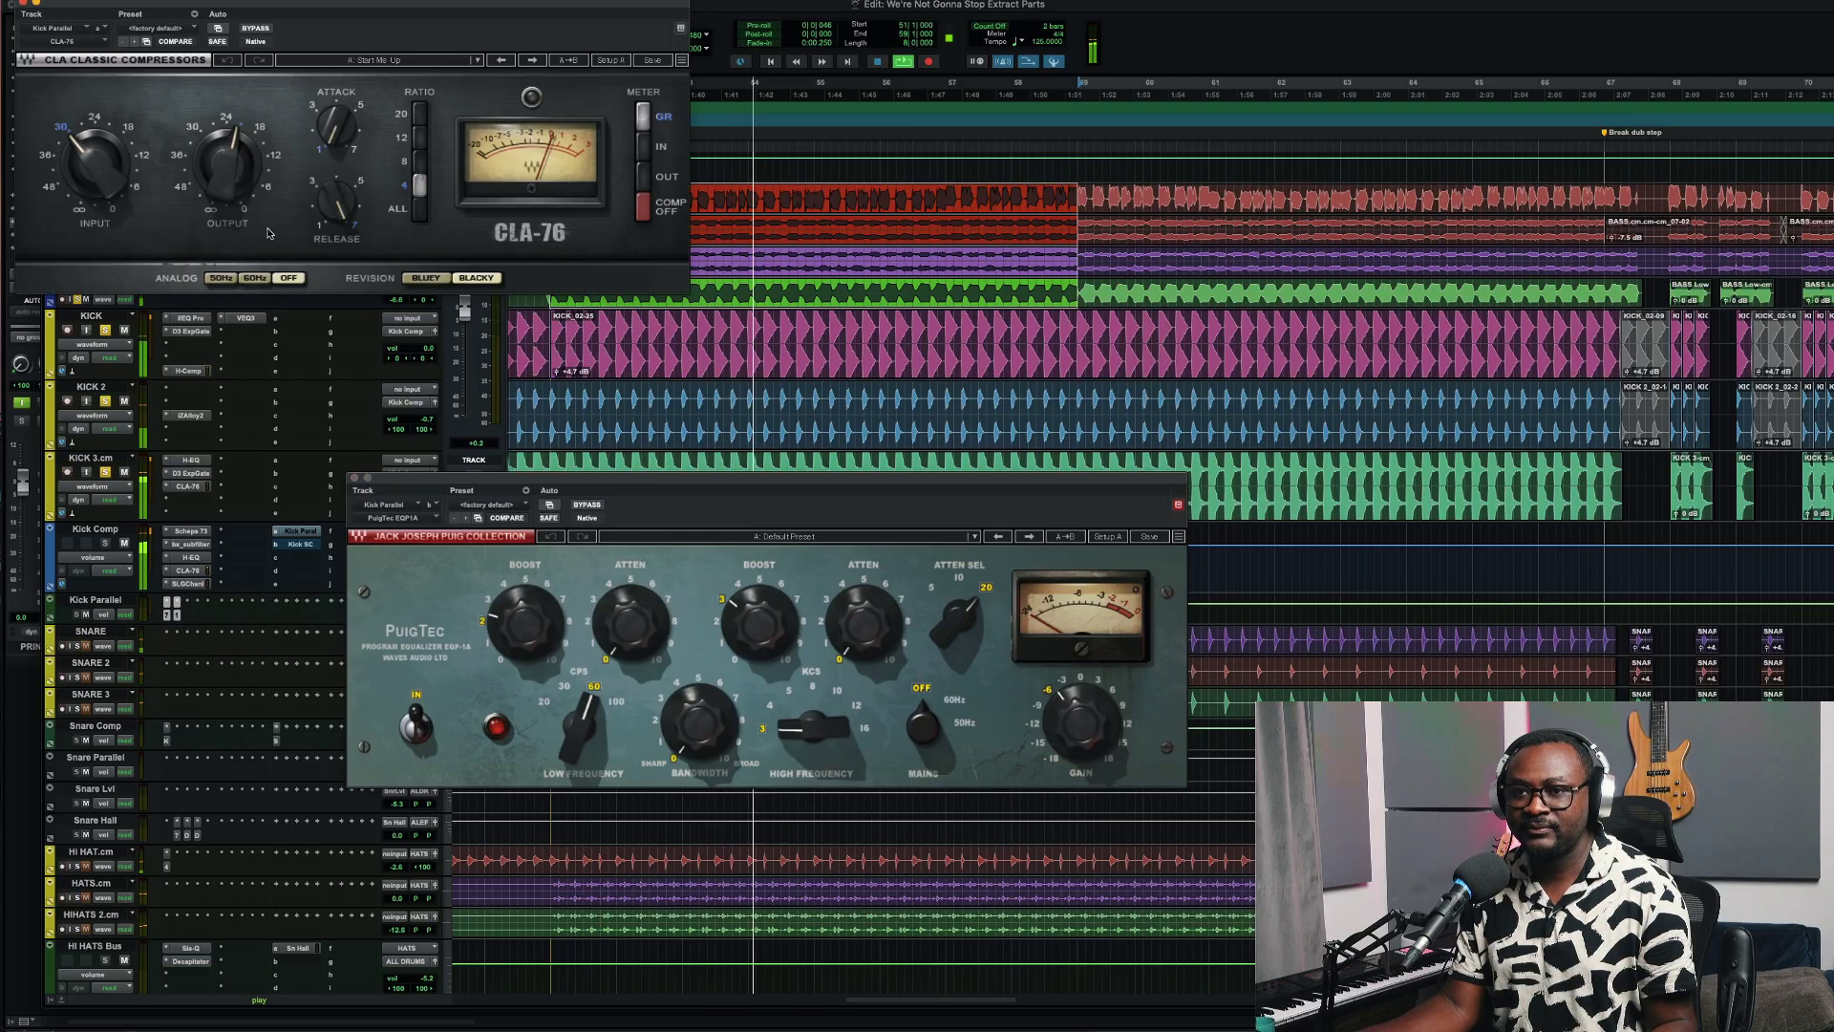
left_click_drag(283, 21, 660, 198)
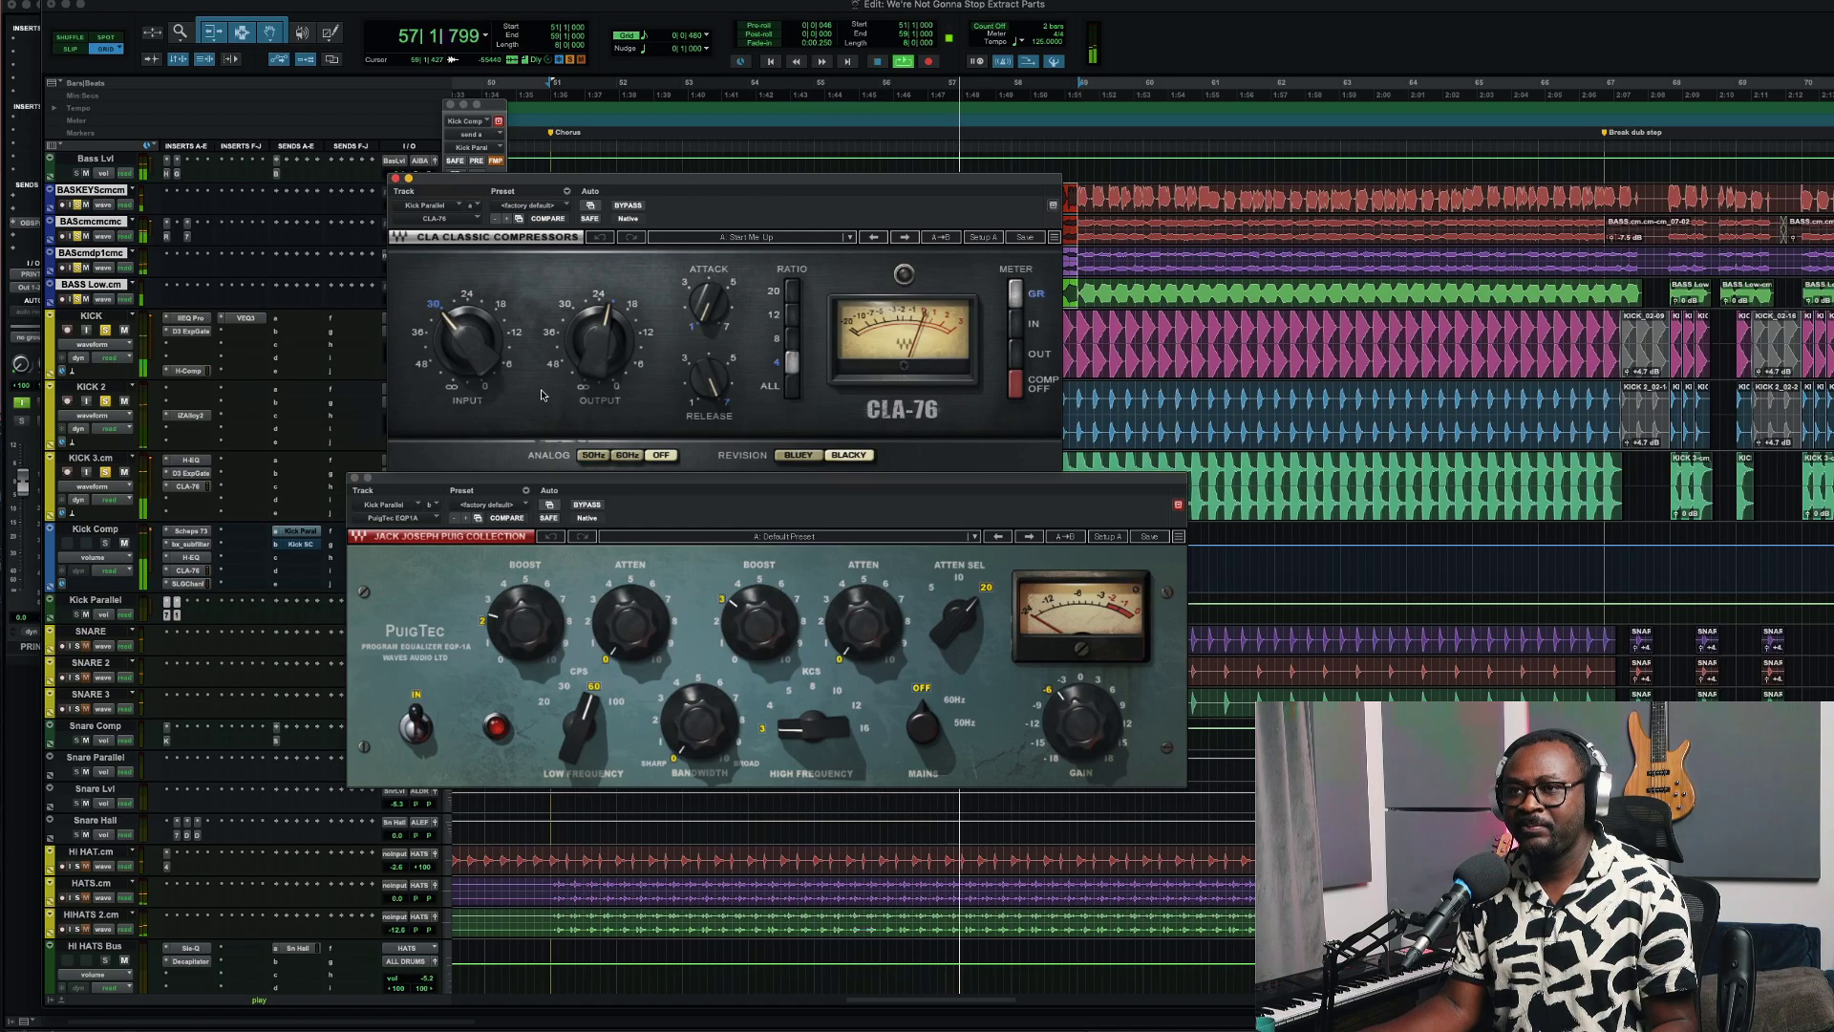
Unmute the Kick Parallel send, audition the parallel chain with the PuigTec, and close both Kick Parallel plug-ins
left_click_drag(500, 103, 328, 128)
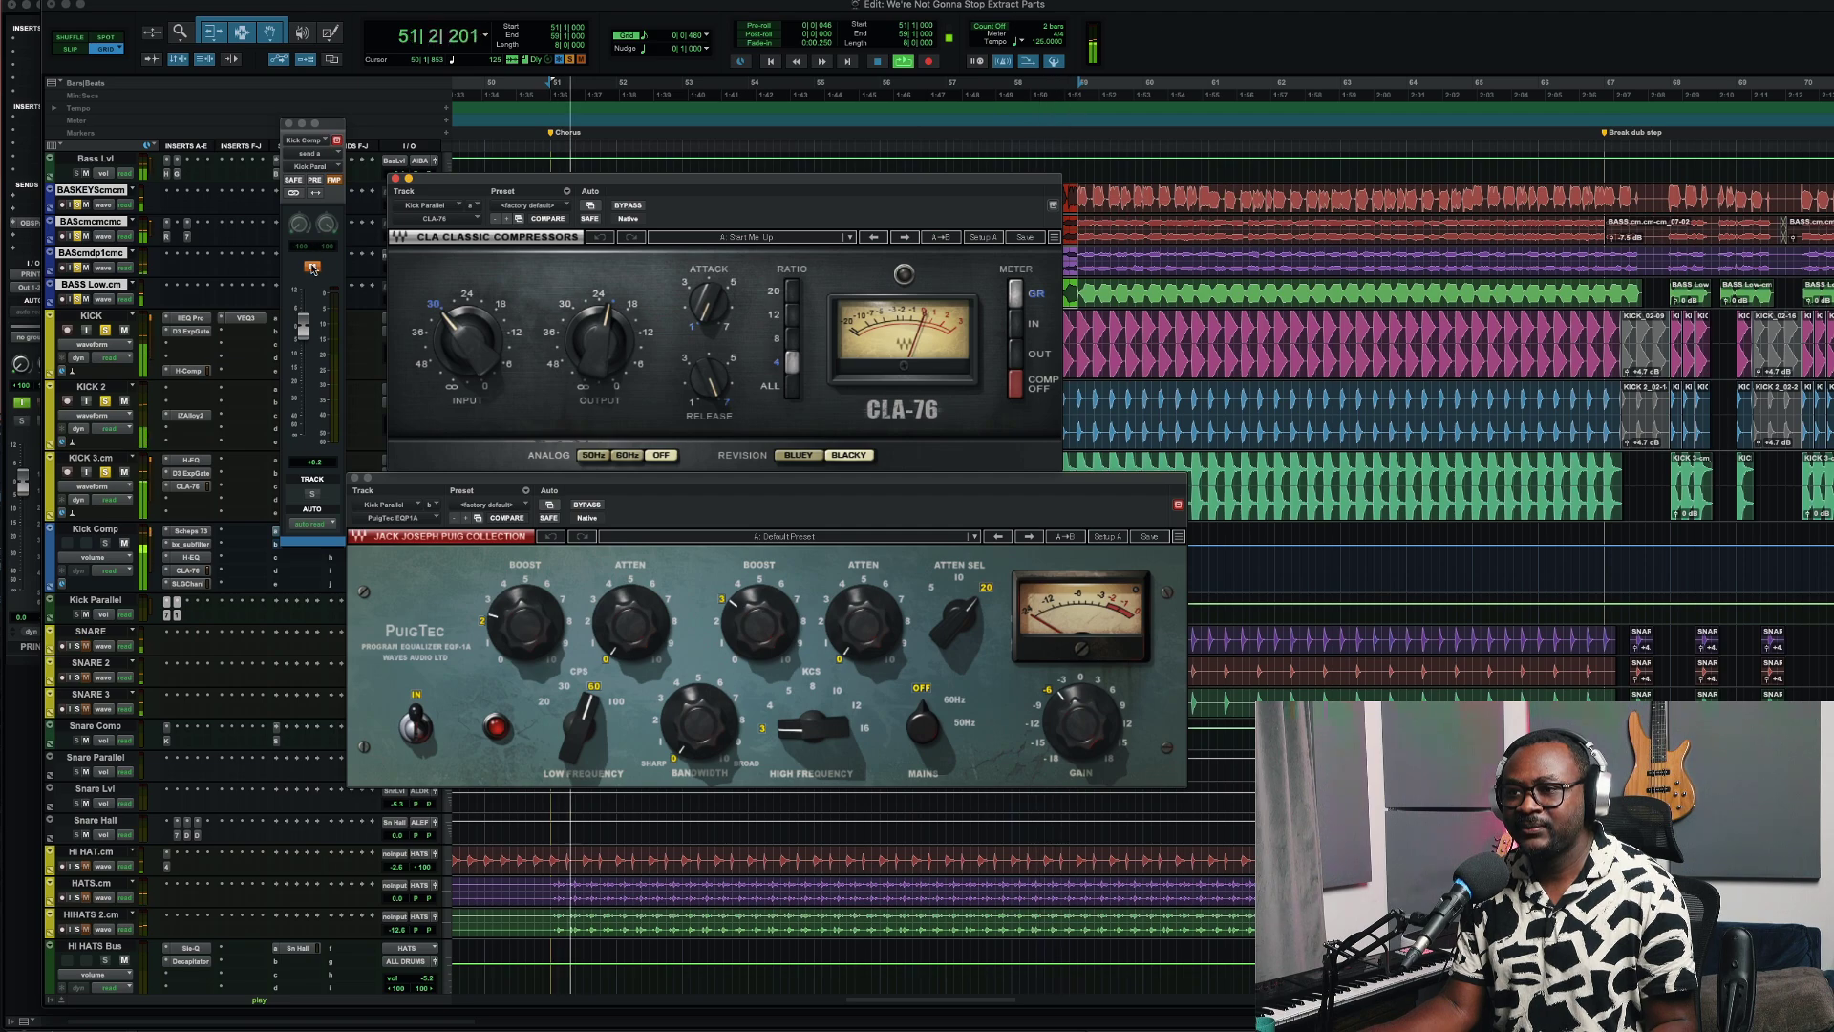
left_click(313, 269)
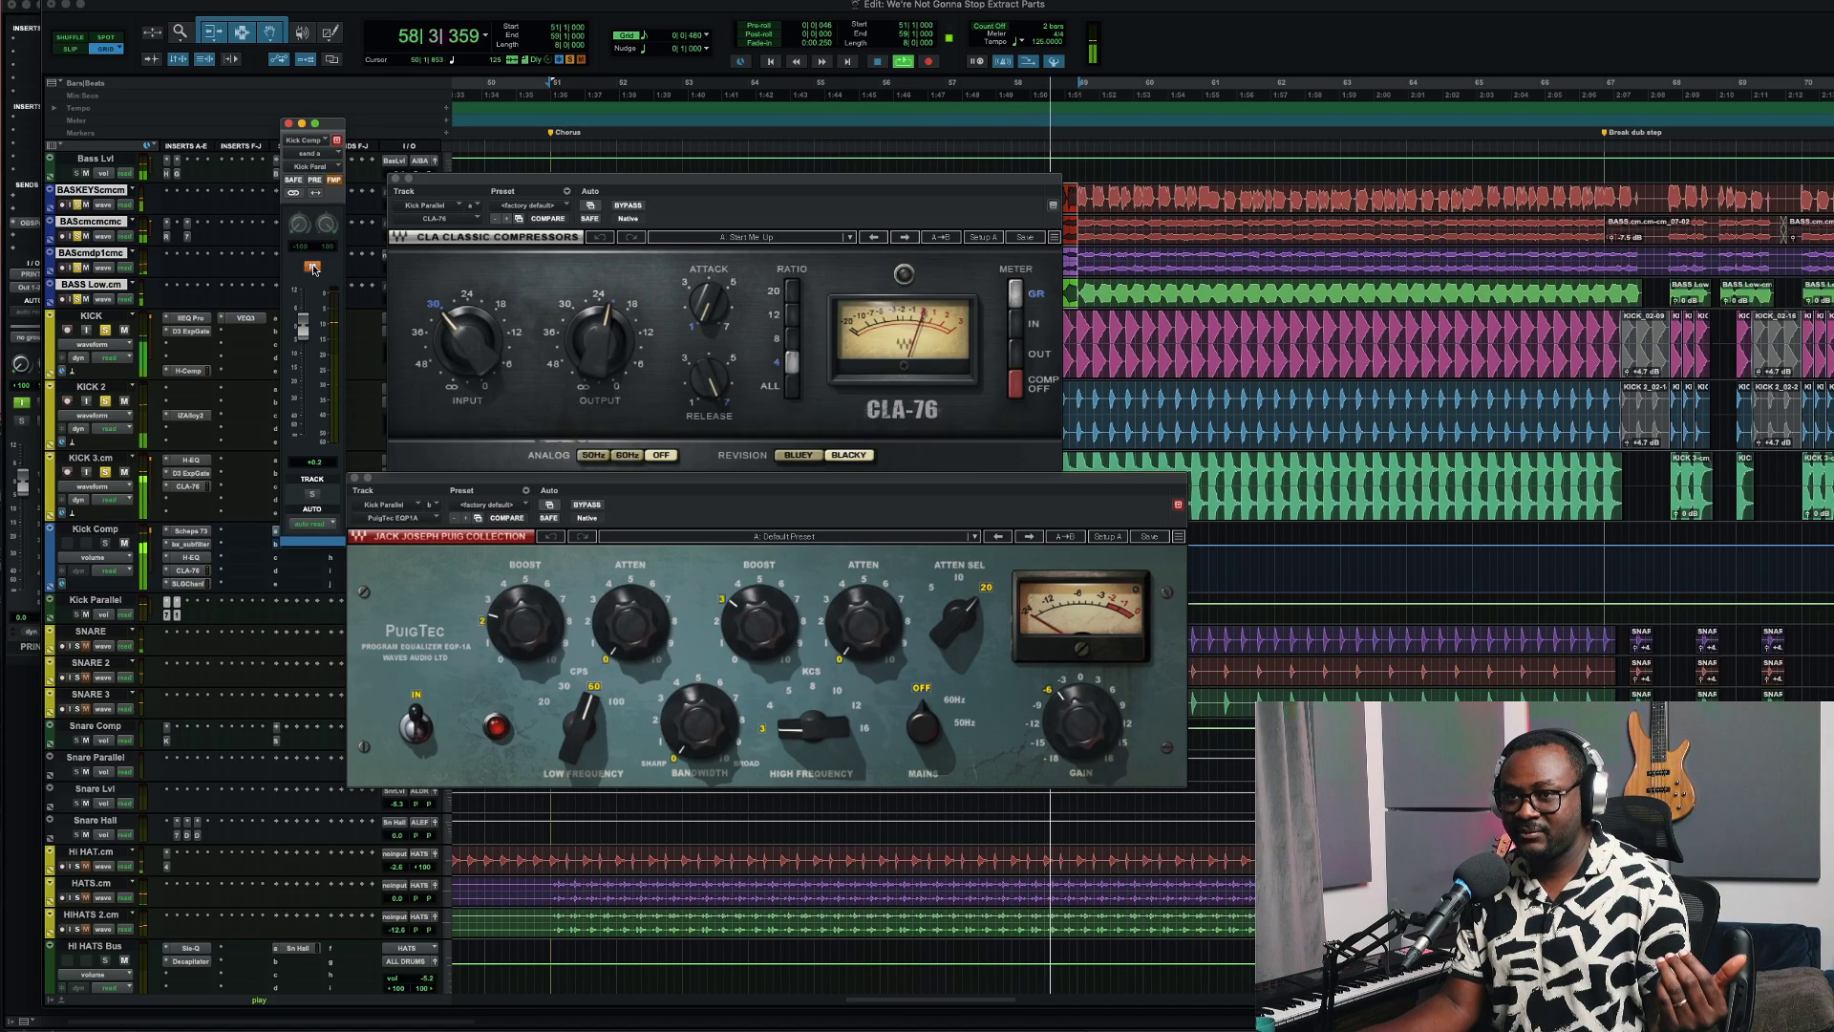
left_click_drag(331, 137, 1033, 88)
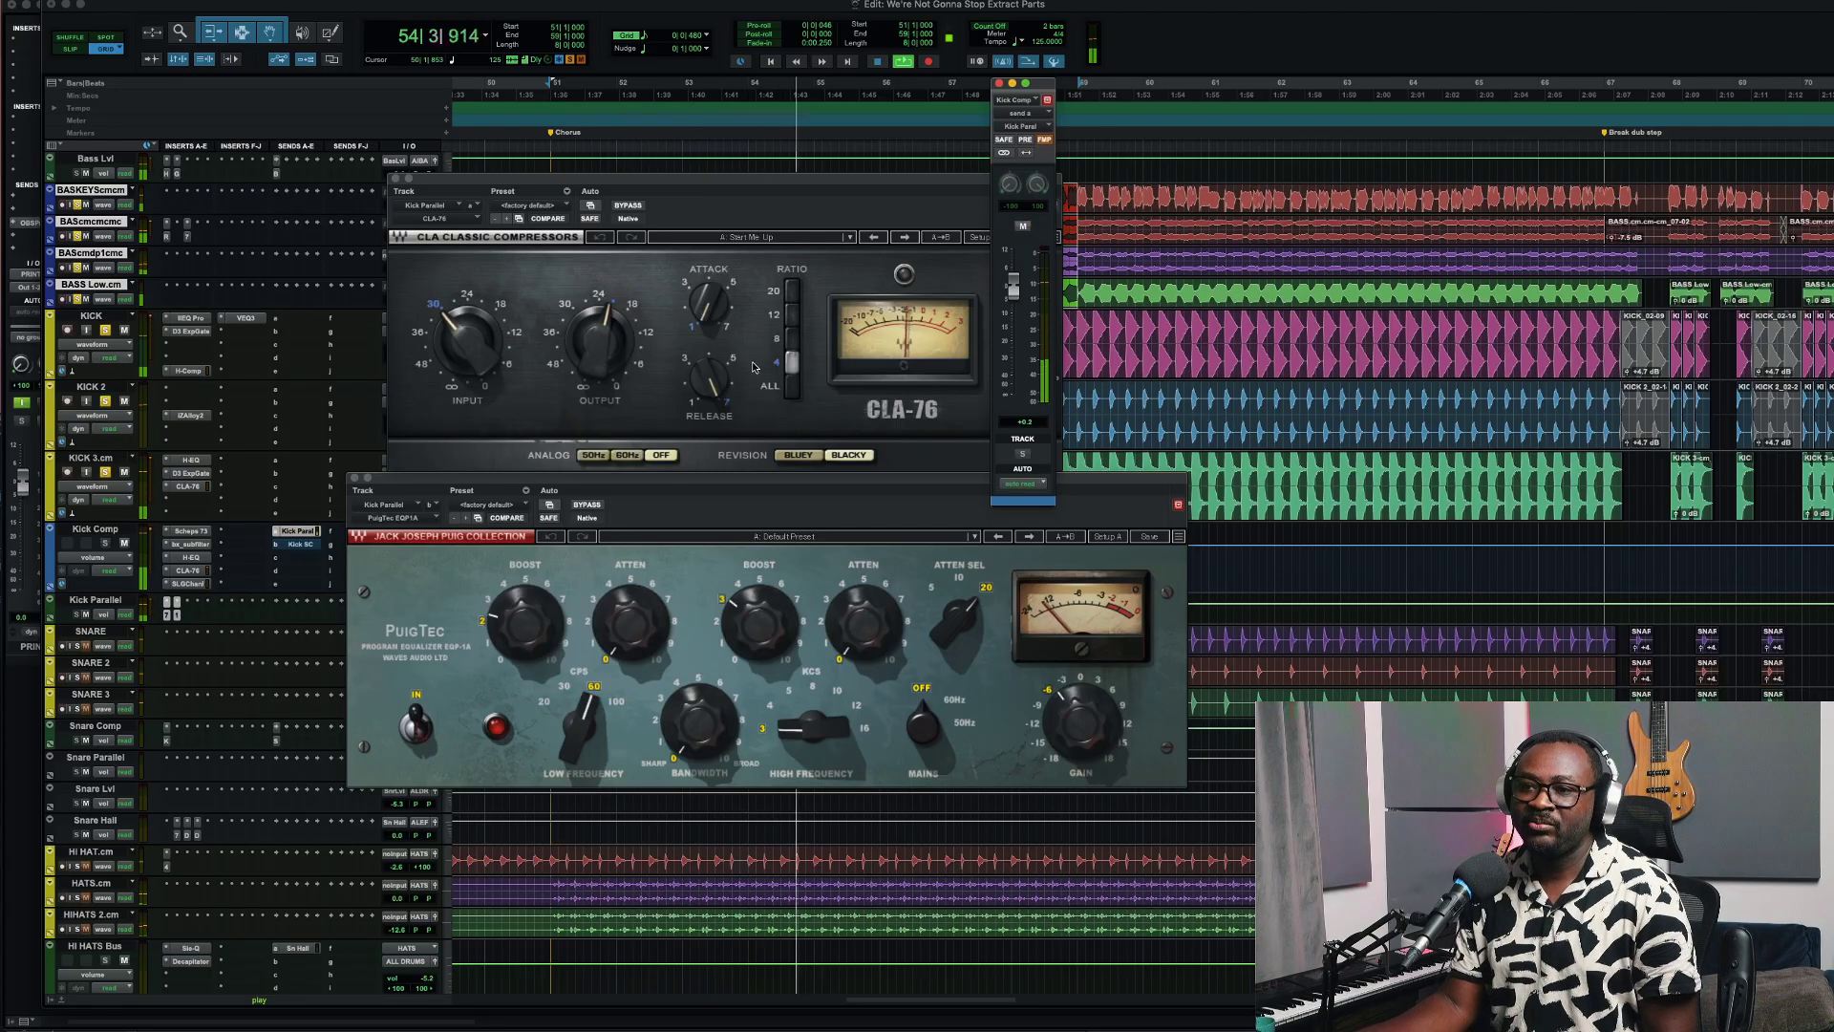
left_click(588, 504)
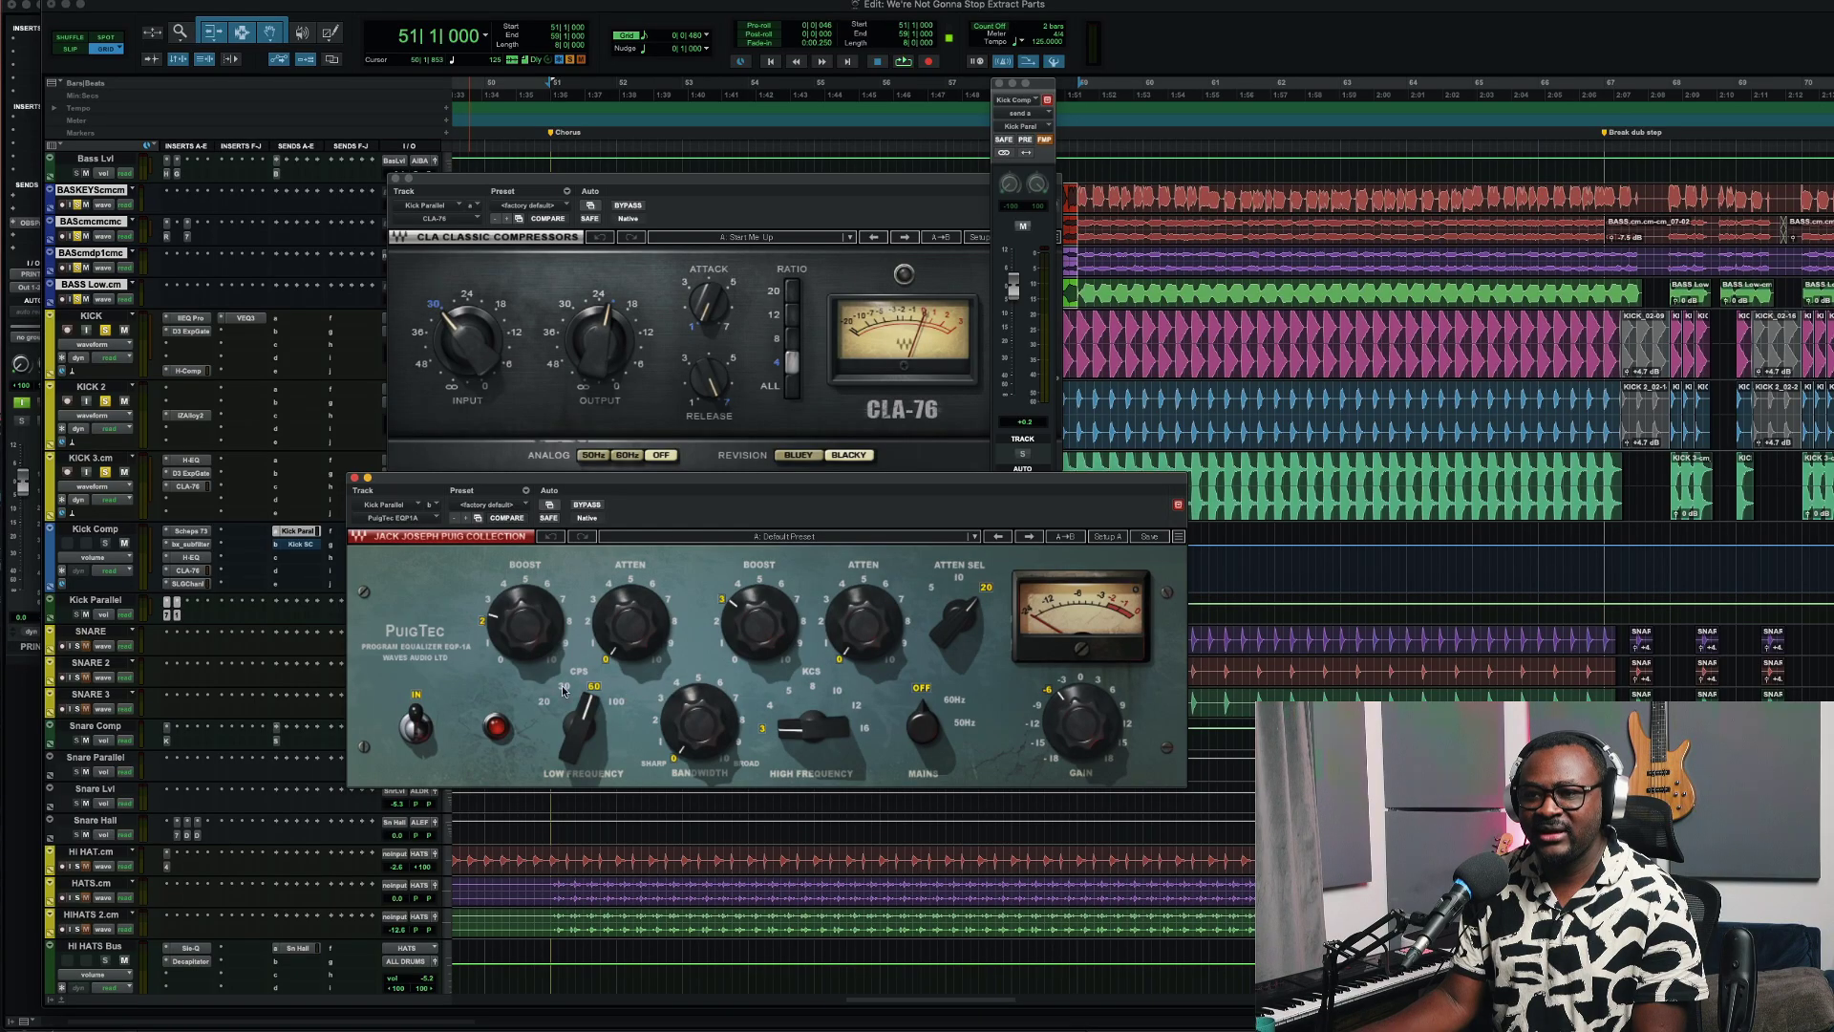
left_click(395, 179)
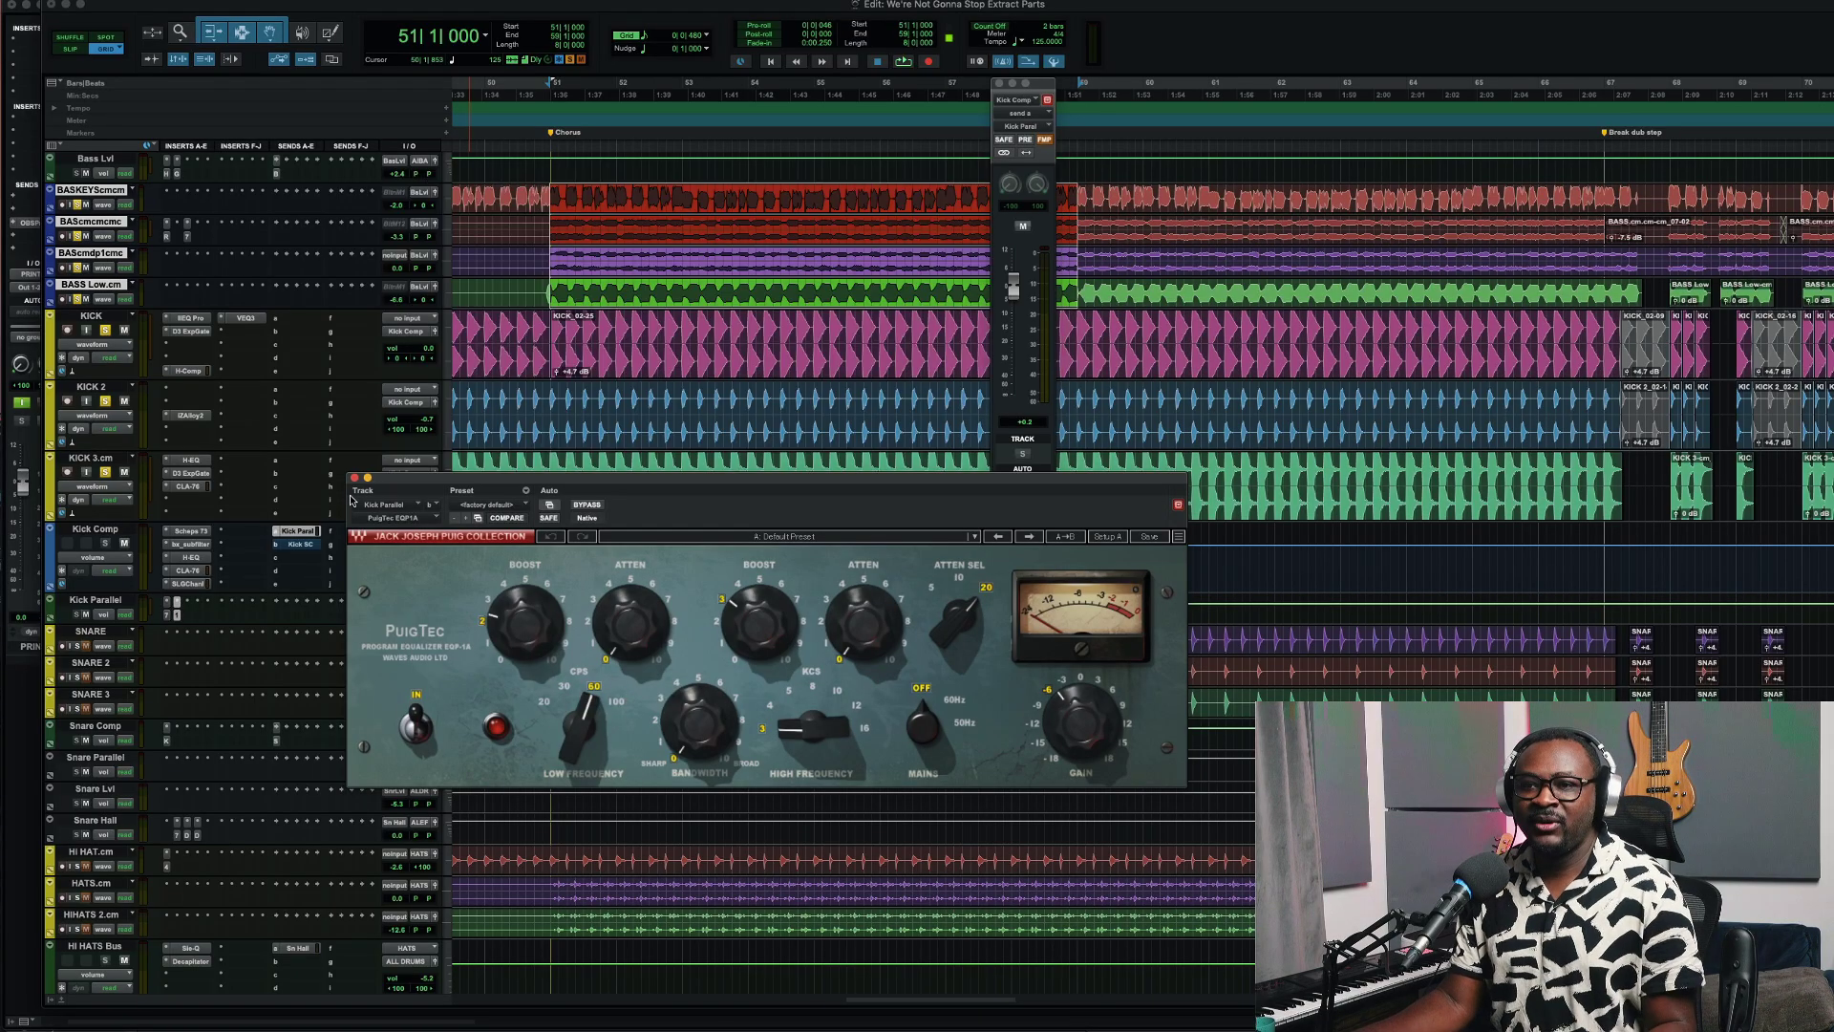
left_click(354, 477)
Unmute the Kick SC send on Kick Comp and show it beside the RCompressor from the second bass track
scroll(518, 471, "up", 3)
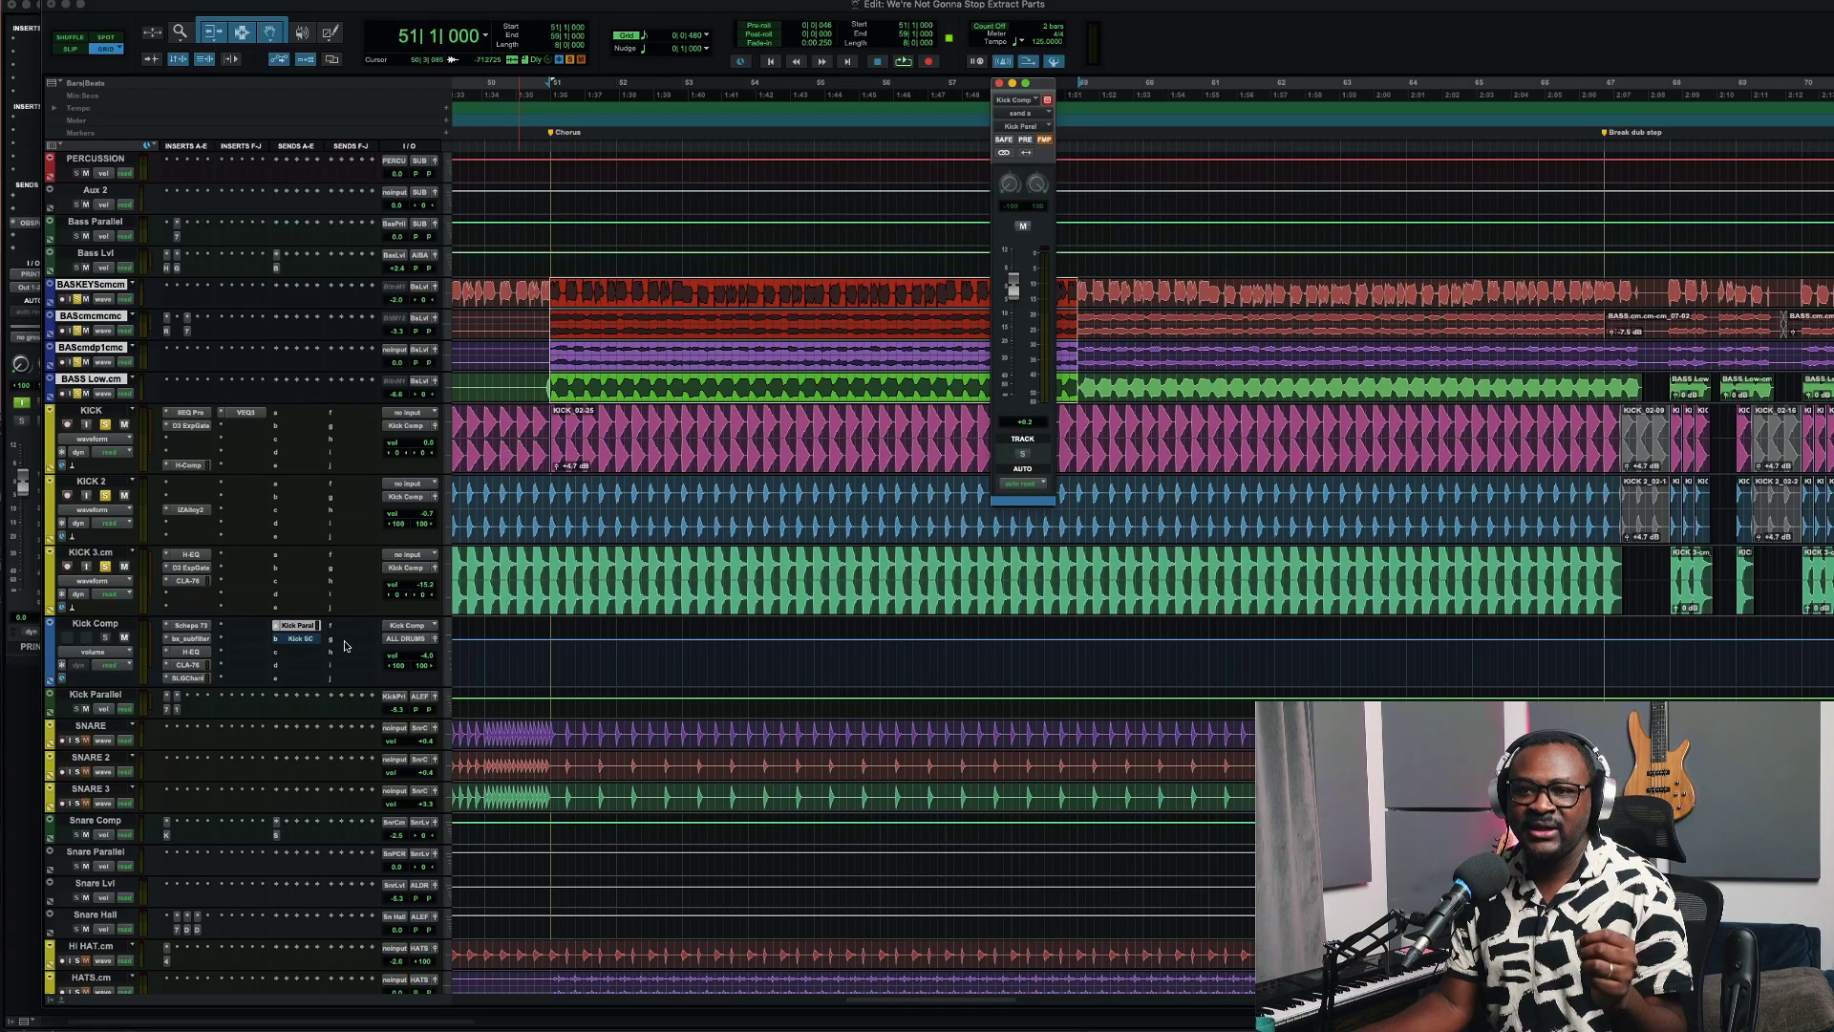
left_click(315, 638)
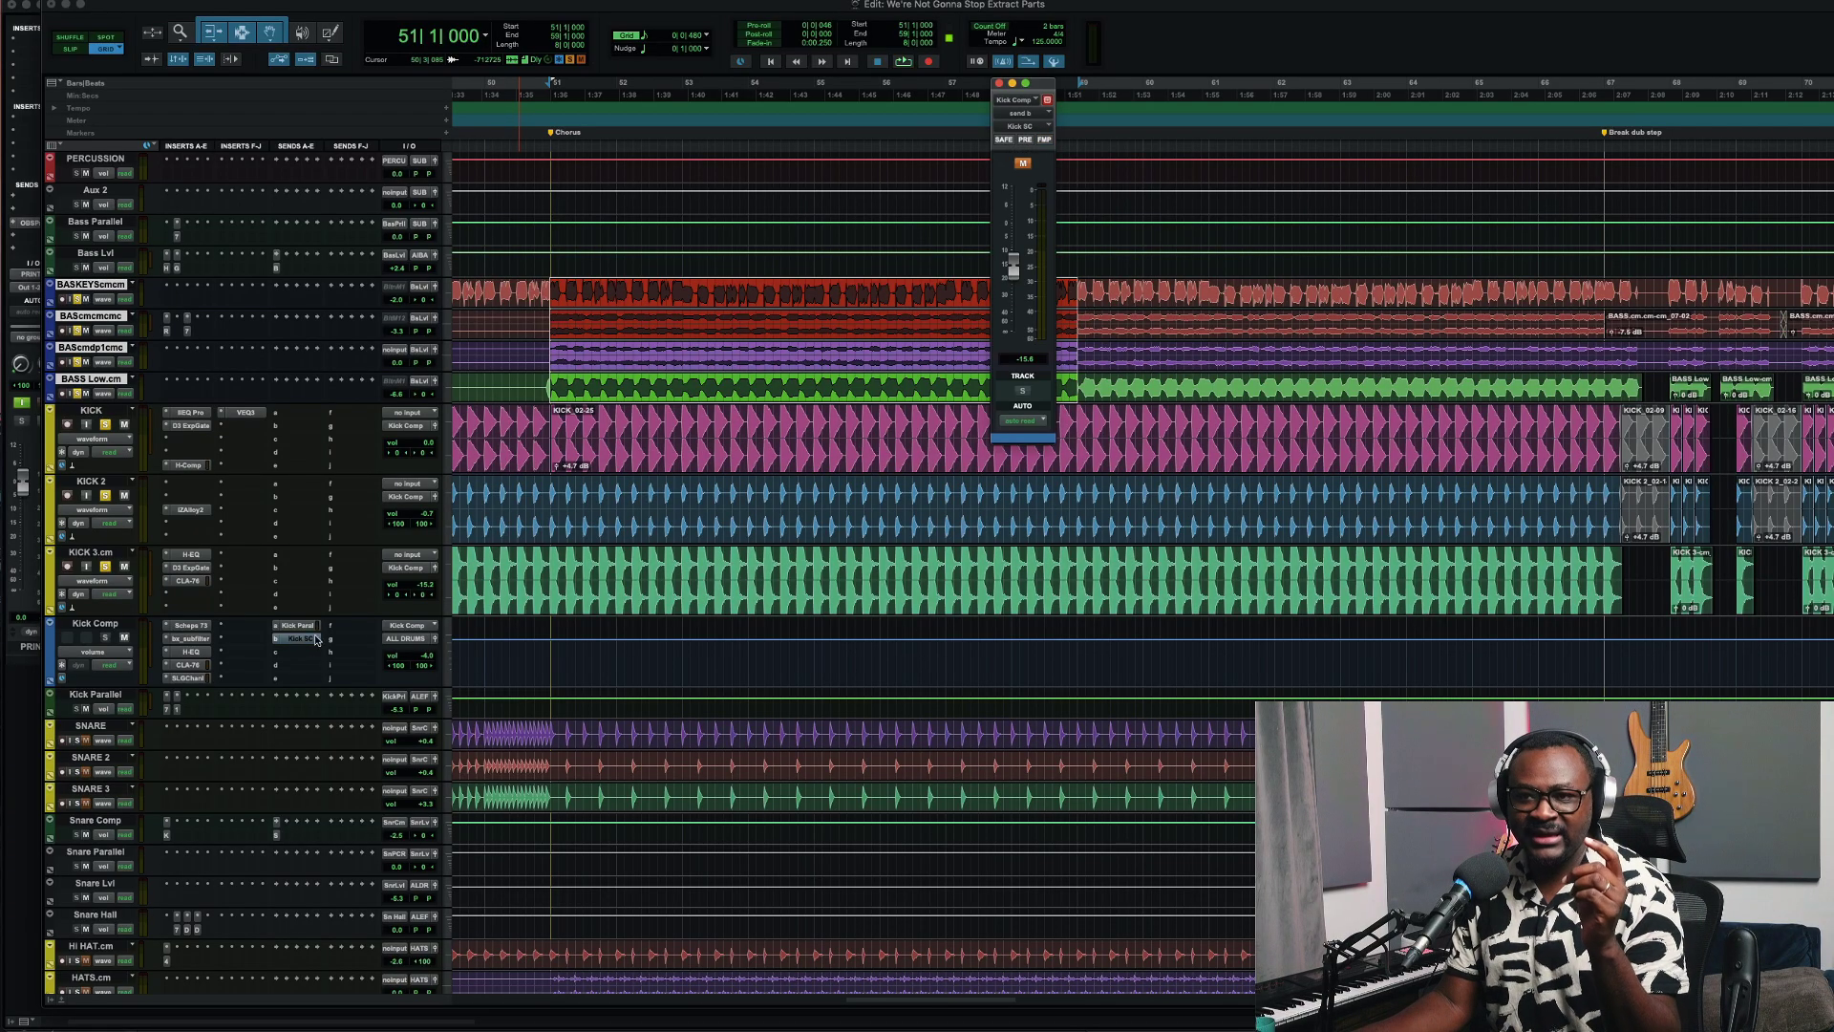
left_click(1023, 164)
left_click(168, 318)
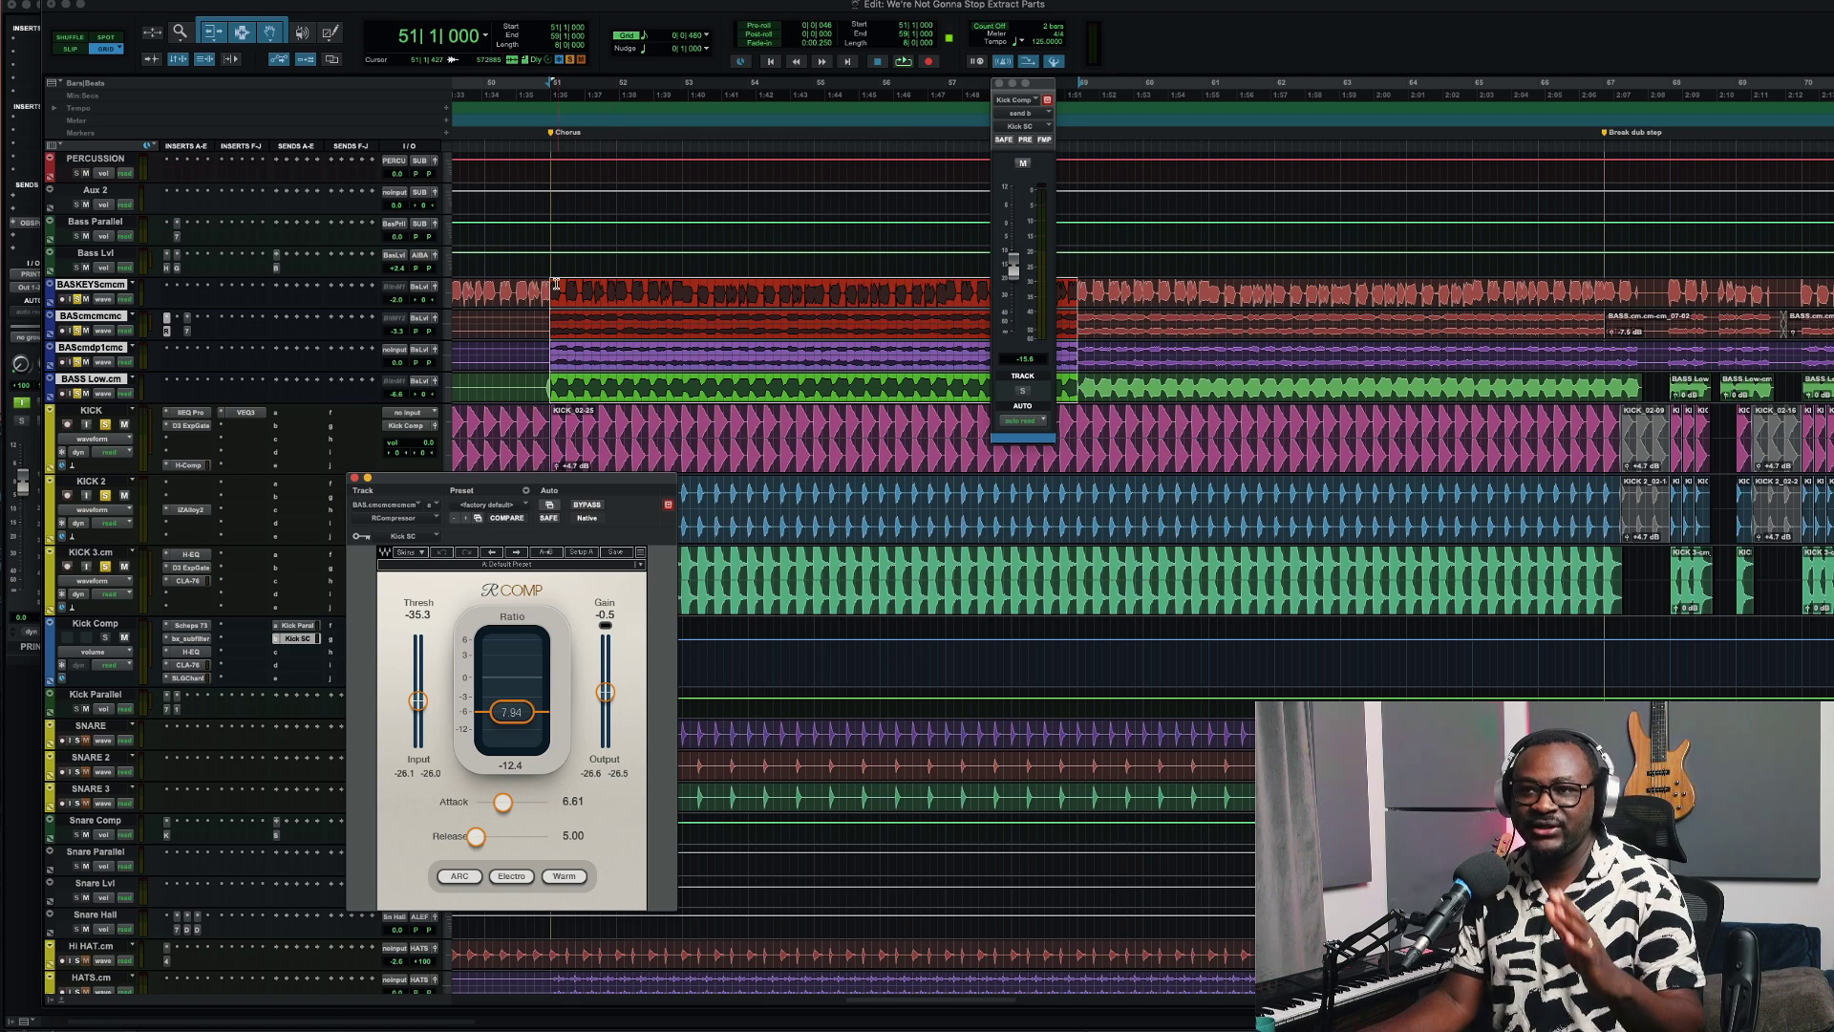
left_click_drag(592, 478, 815, 407)
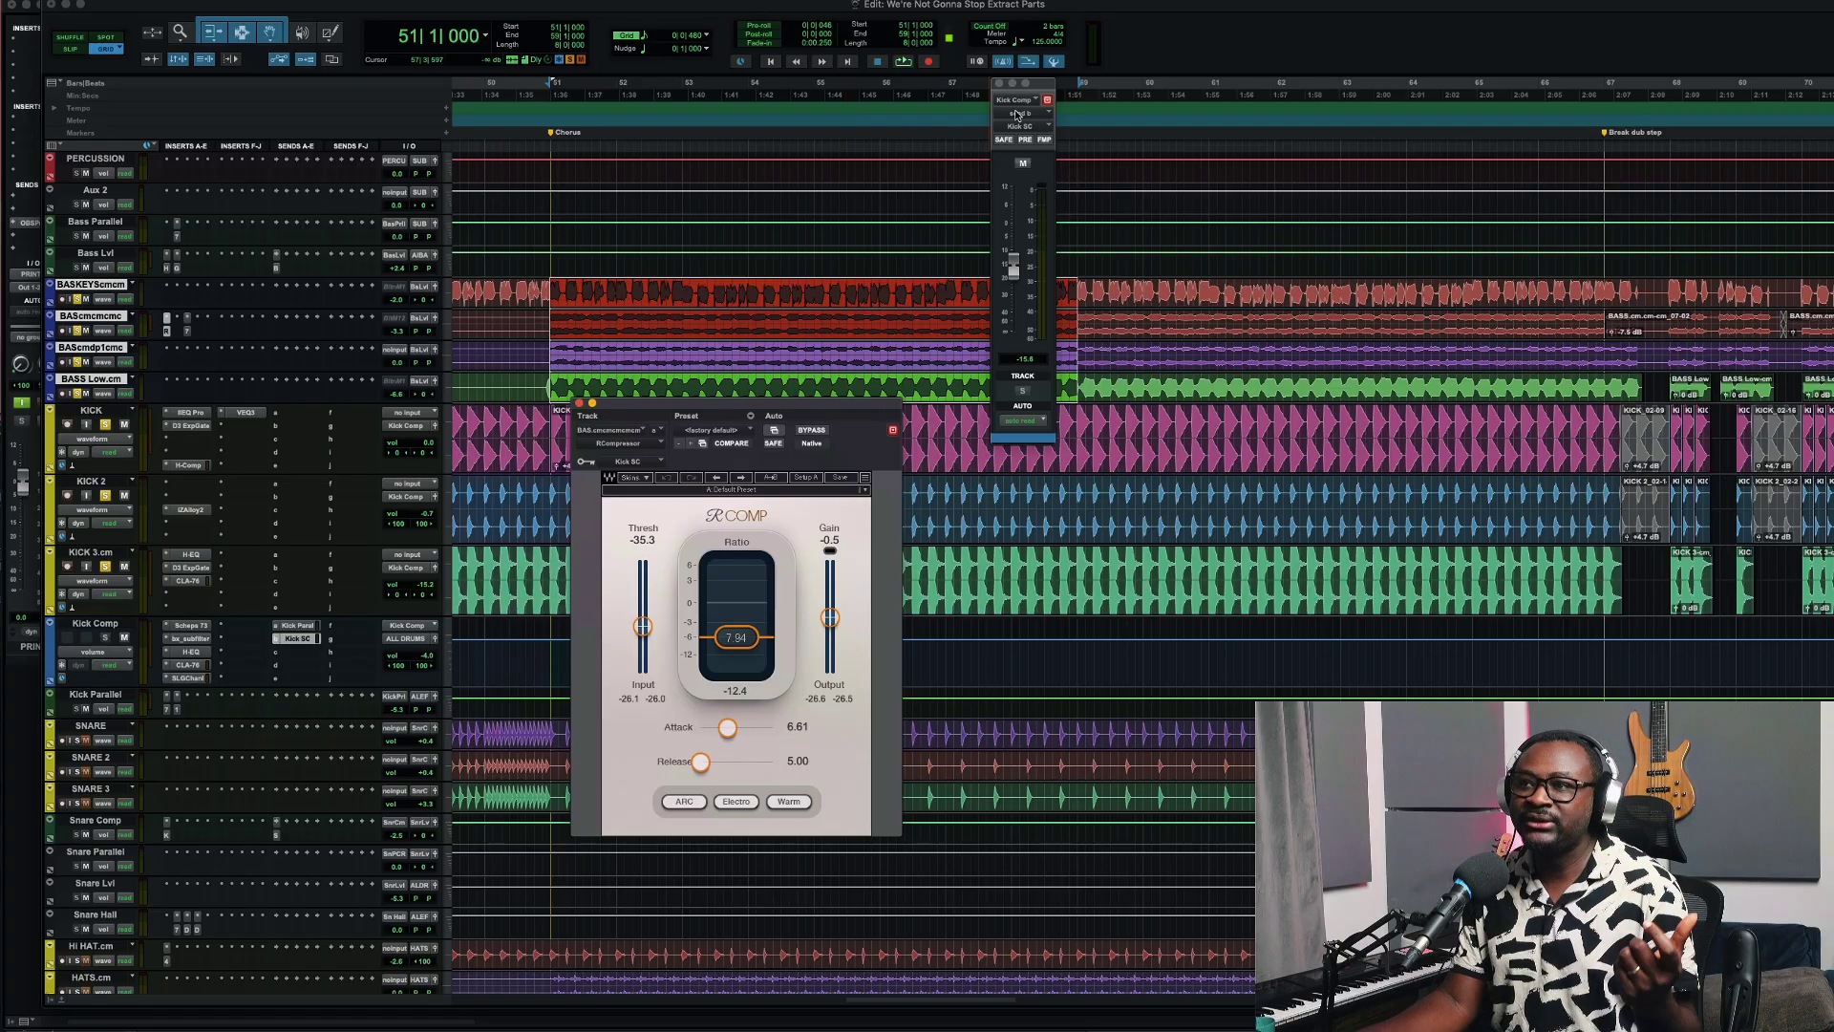
left_click_drag(1040, 90, 953, 406)
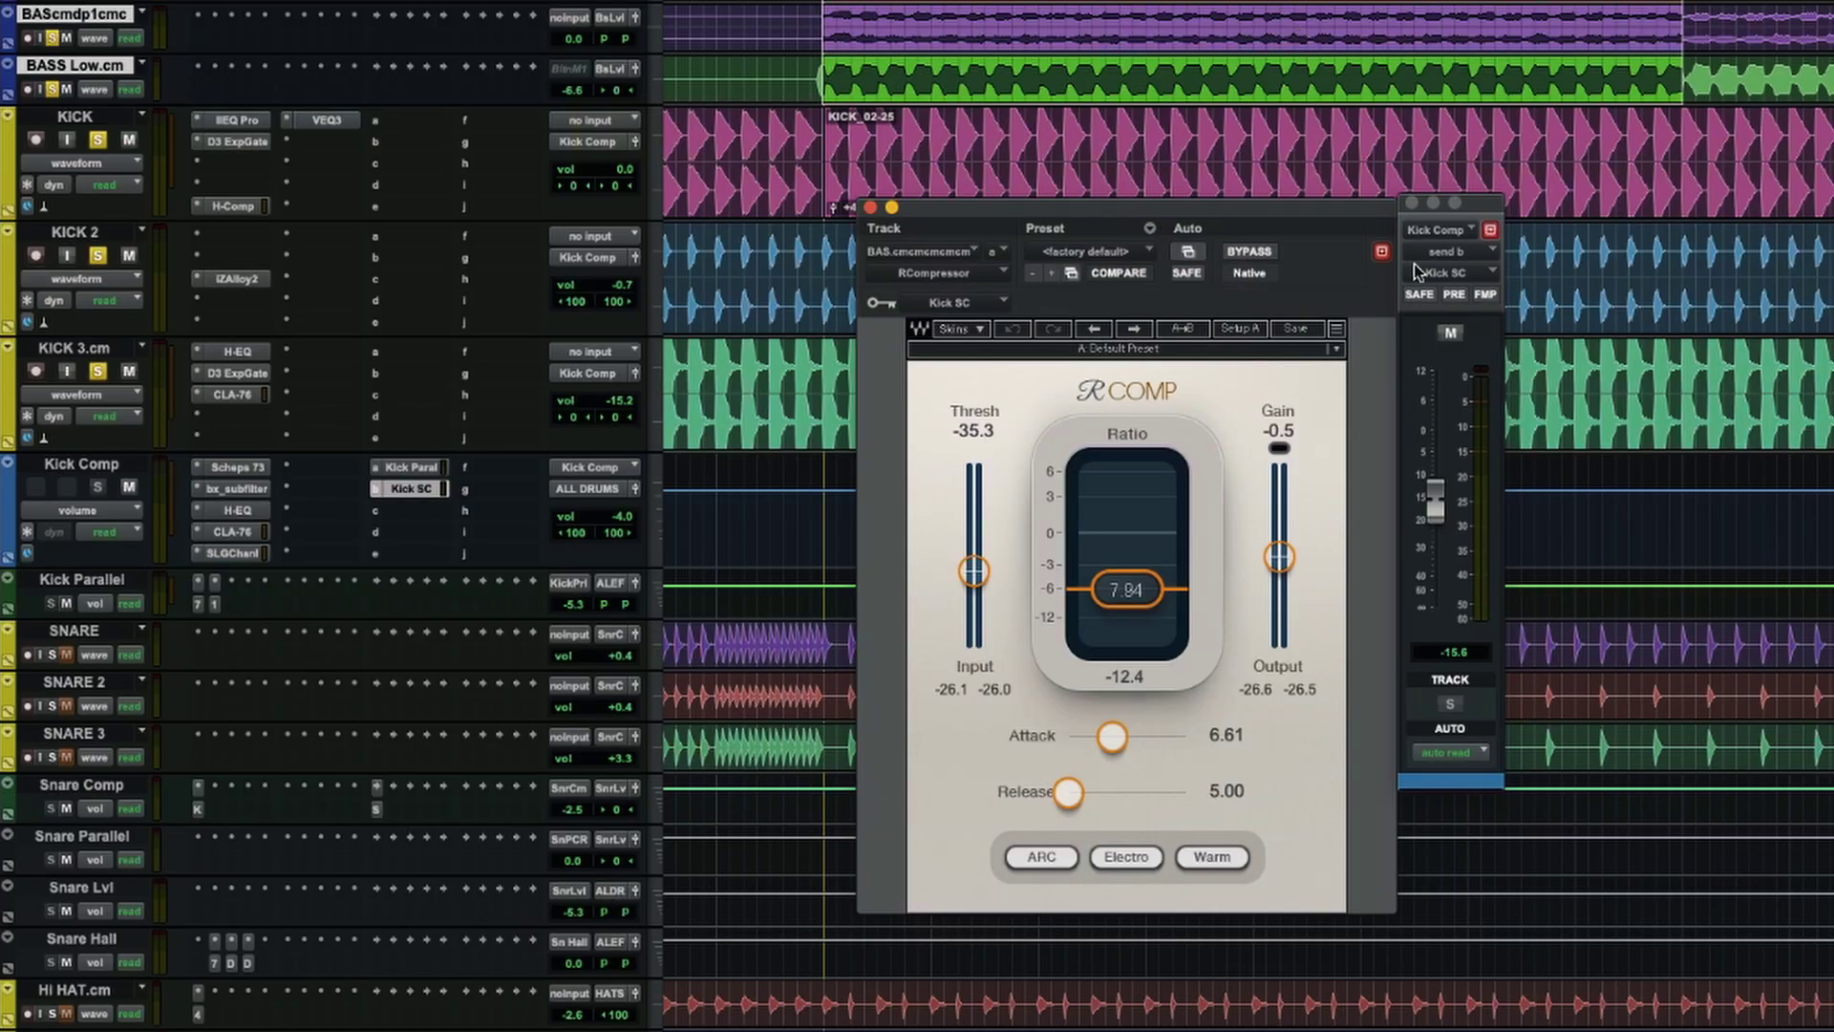
Toggle the Kick SC send's mute repeatedly, leave it muted, and start playback with the send beside the RCompressor
left_click(1450, 333)
left_click(1450, 333)
left_click(1450, 333)
left_click(1450, 333)
left_click(1450, 334)
left_click_drag(1484, 209, 802, 236)
key("space")
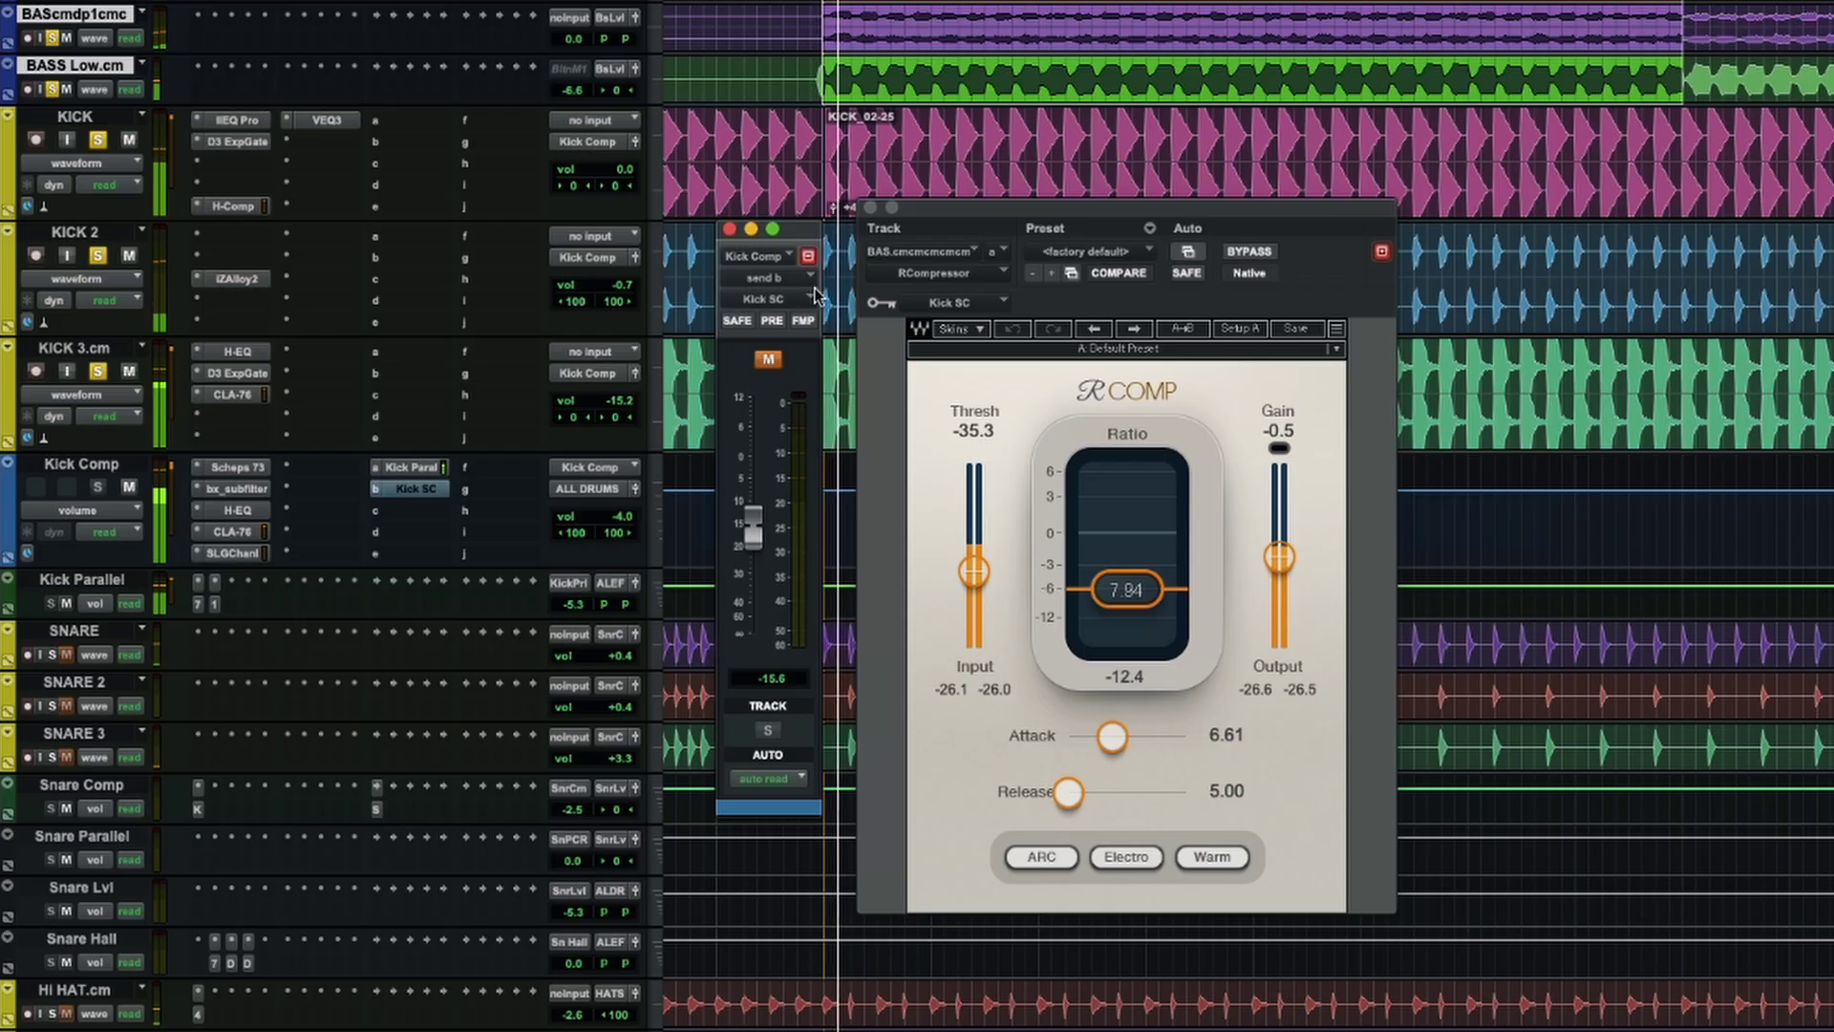
Compare the bass RCompressor with the Kick SC send unmuted and muted, leave the send unmuted, and close its window
left_click(767, 360)
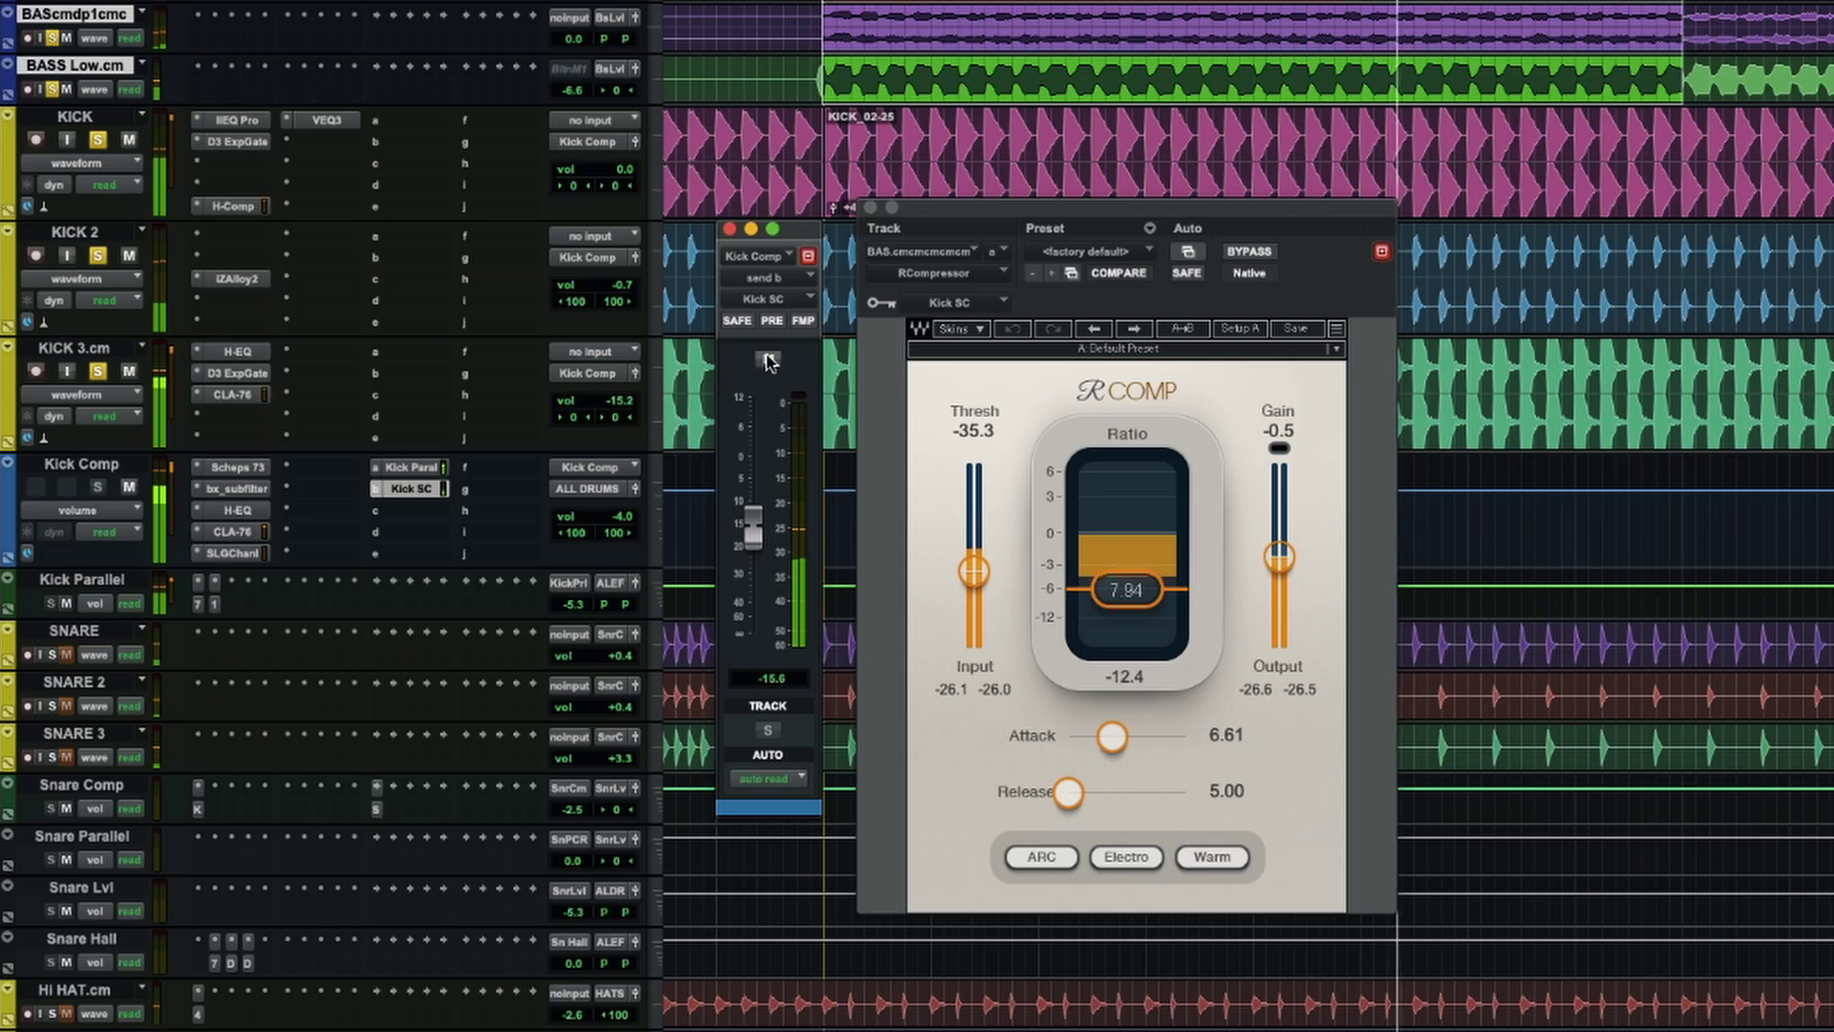
left_click(767, 360)
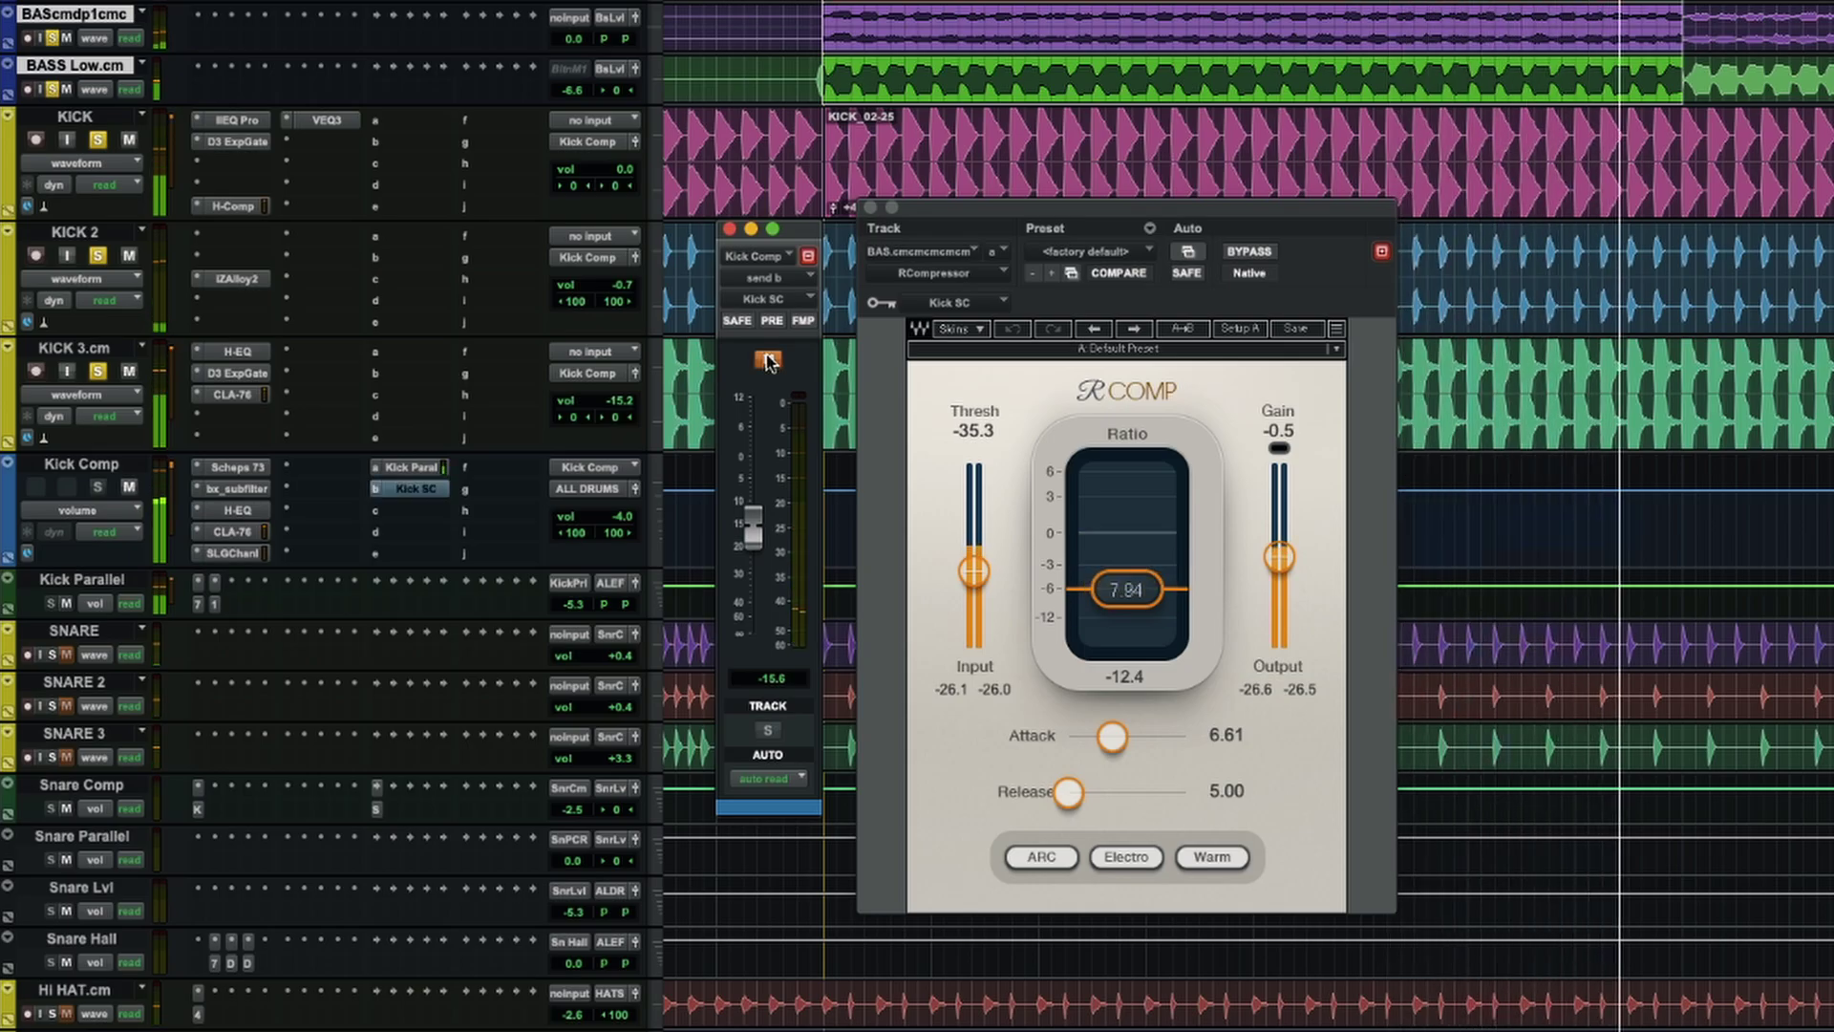
left_click(767, 360)
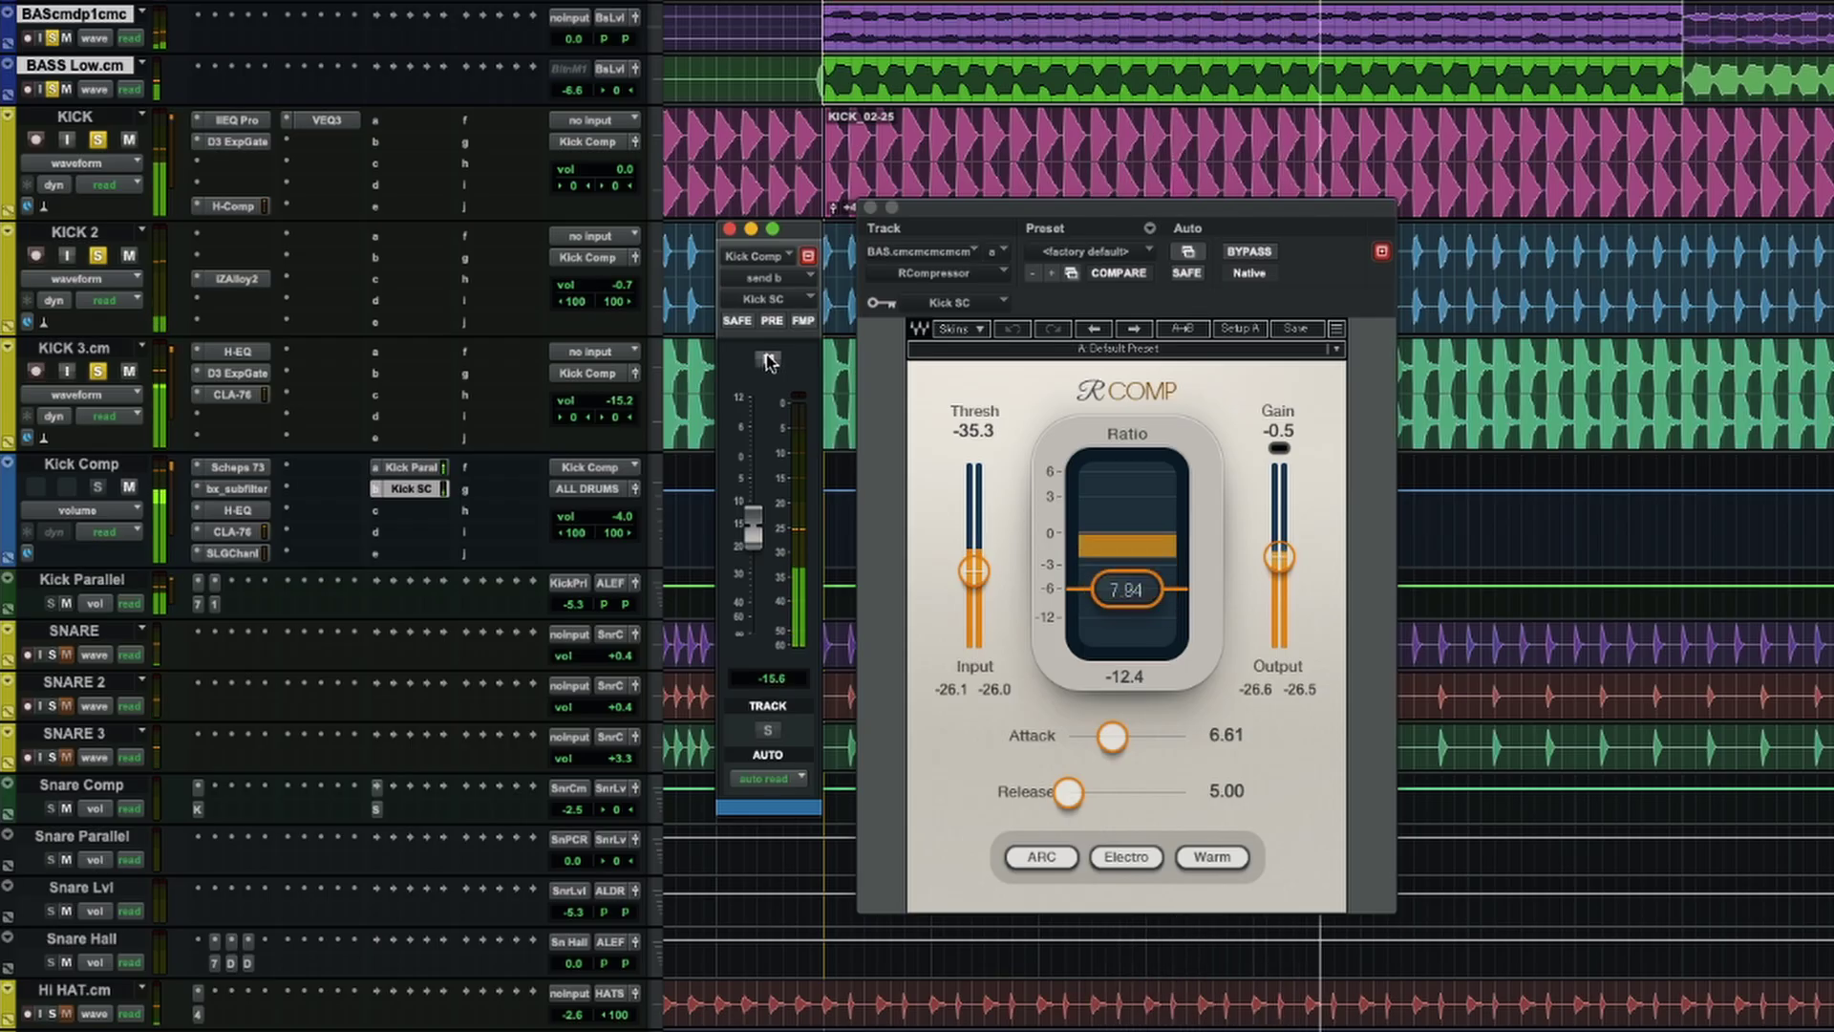
left_click(767, 360)
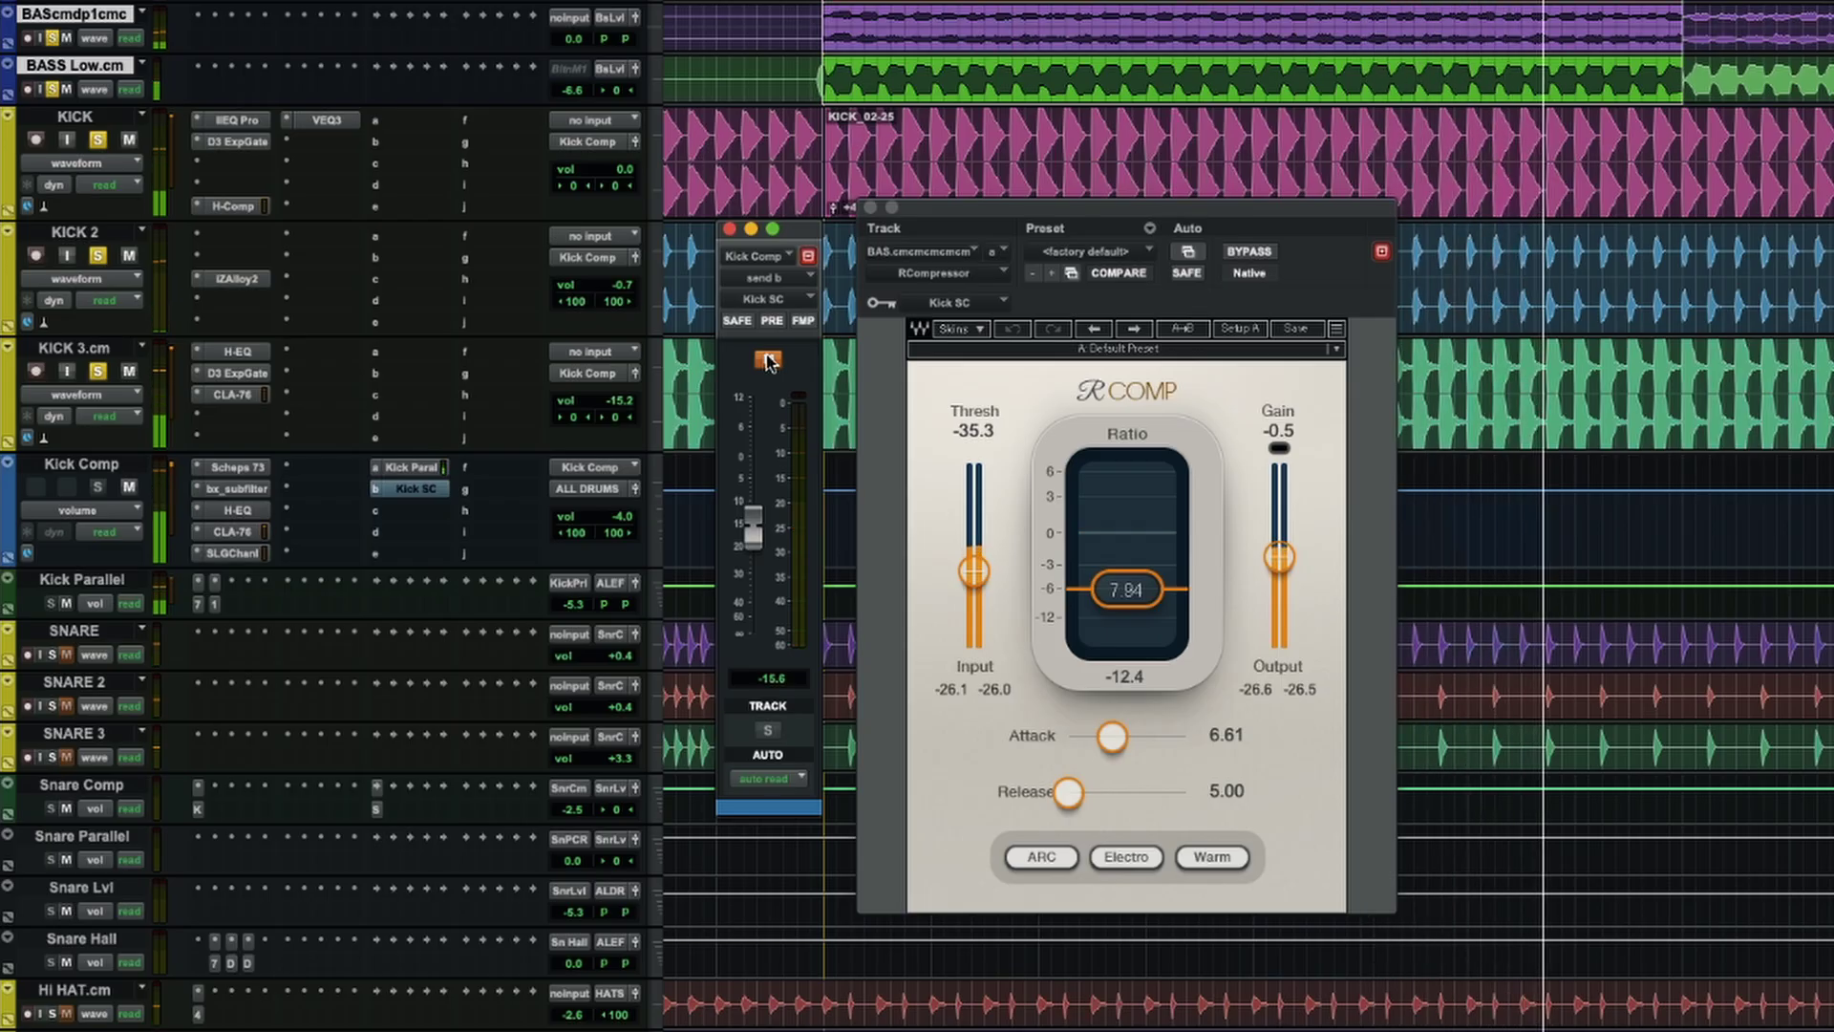
left_click(767, 360)
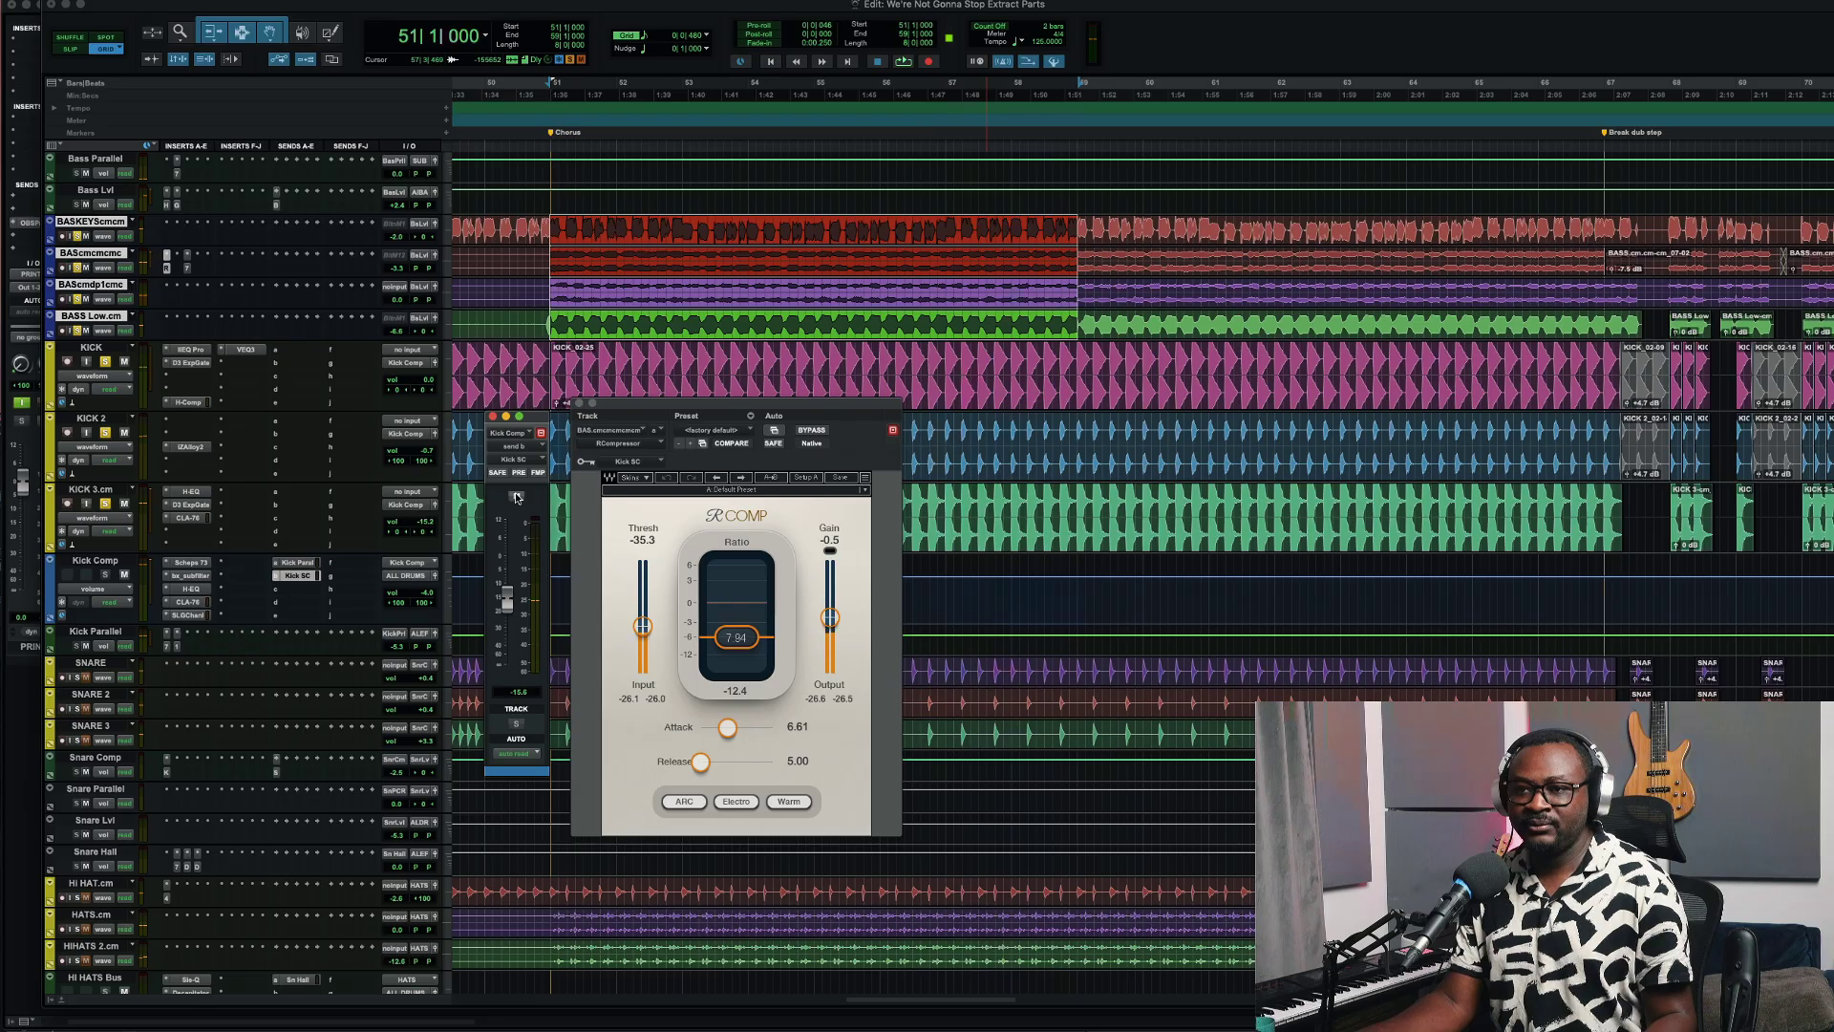
left_click(495, 417)
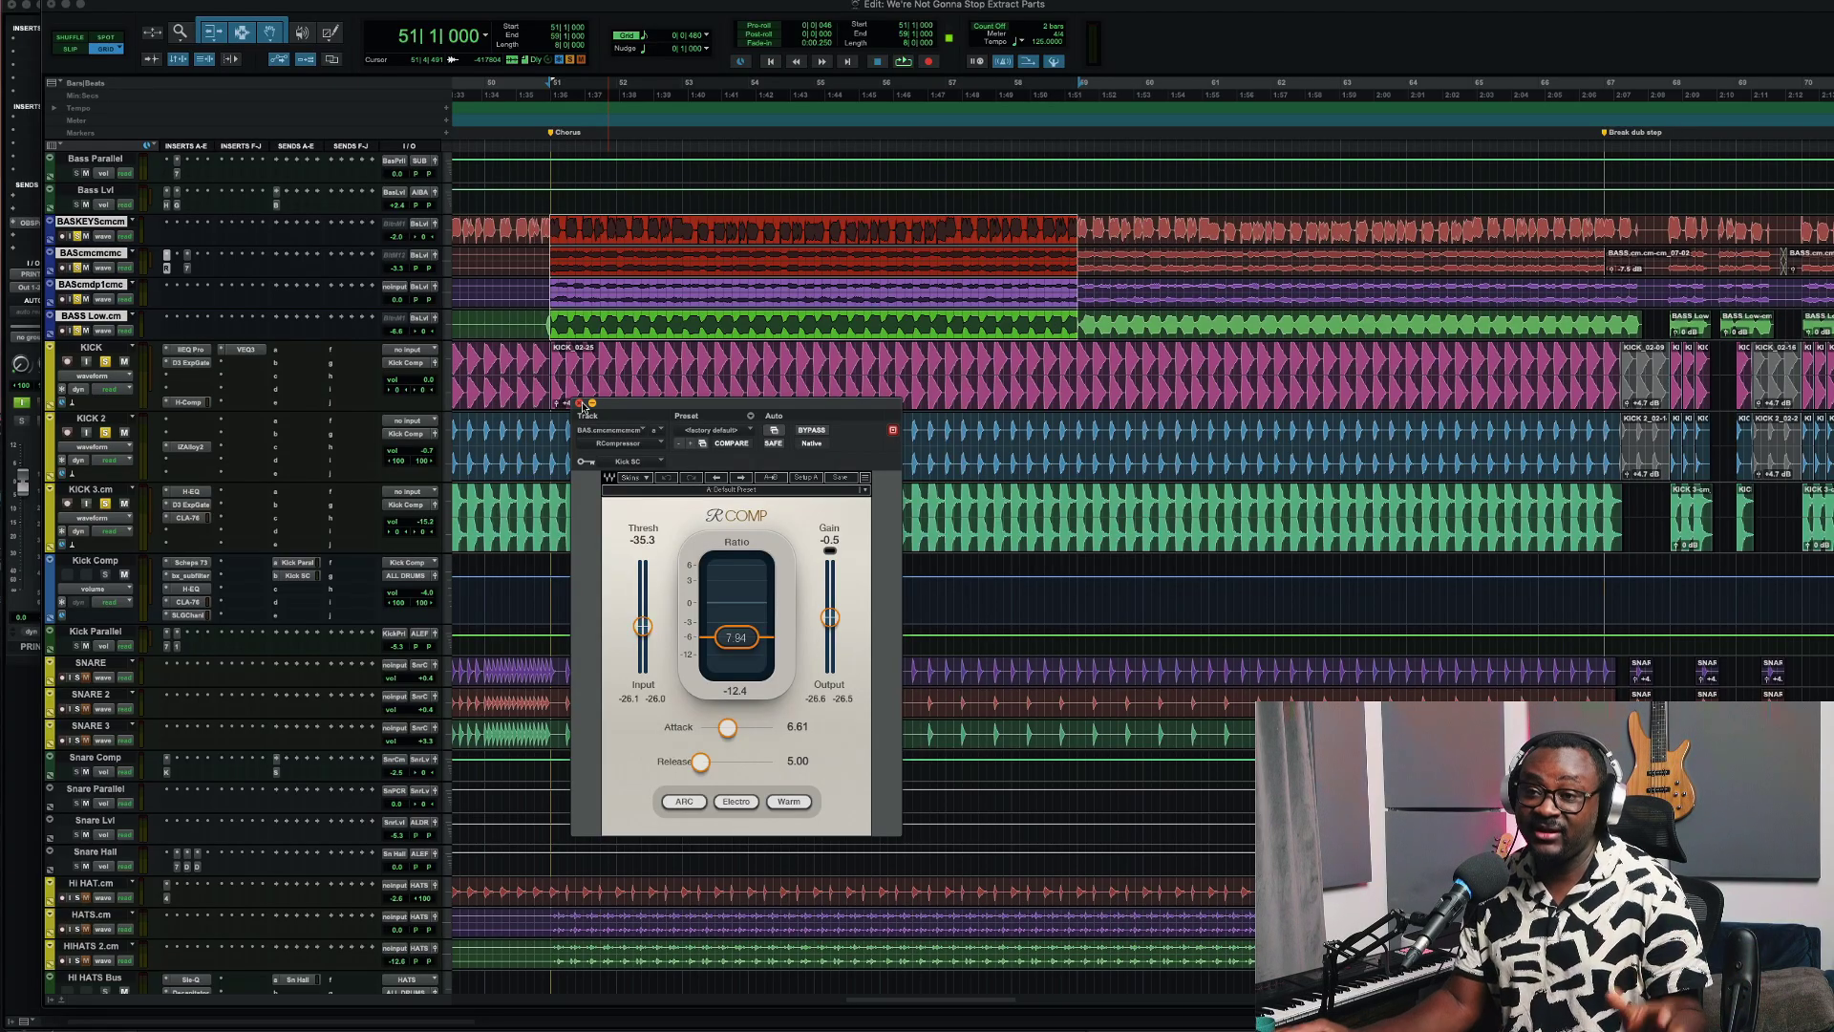
Select the three kick tracks from KICK to KICK 3.cm
scroll(483, 355, "up", 2)
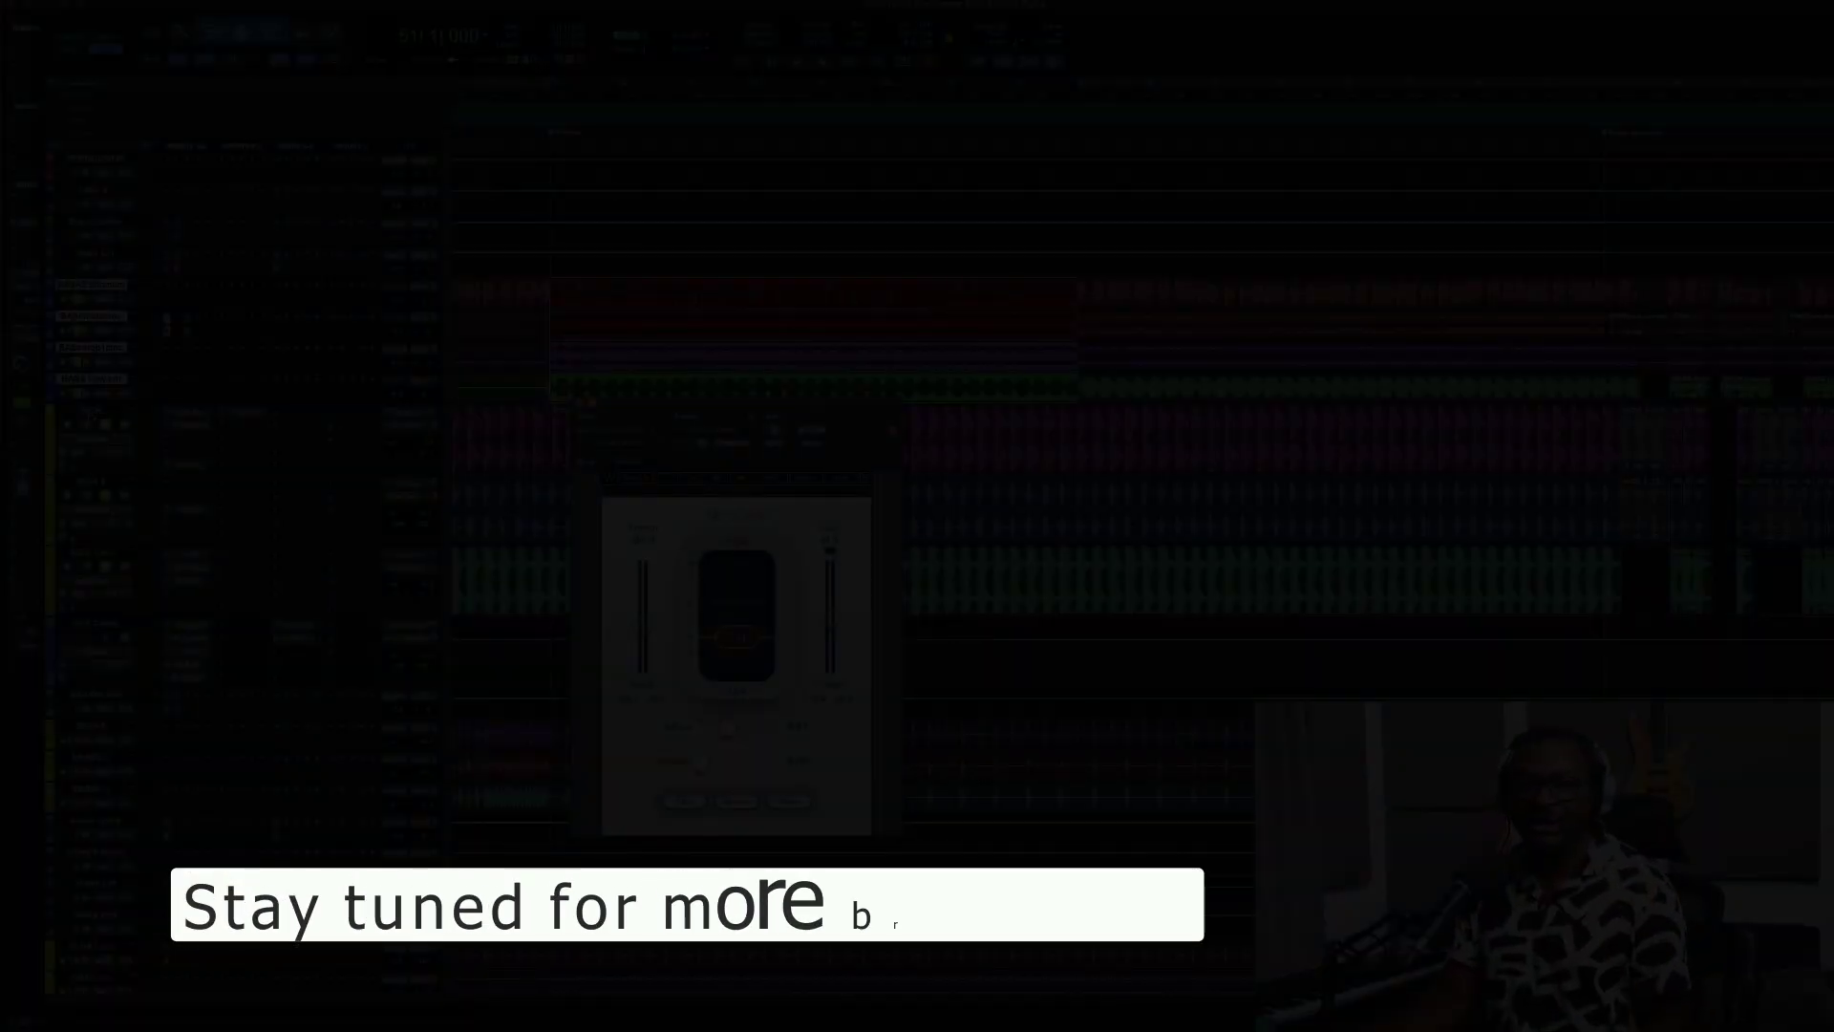
left_click(91, 552, "shift")
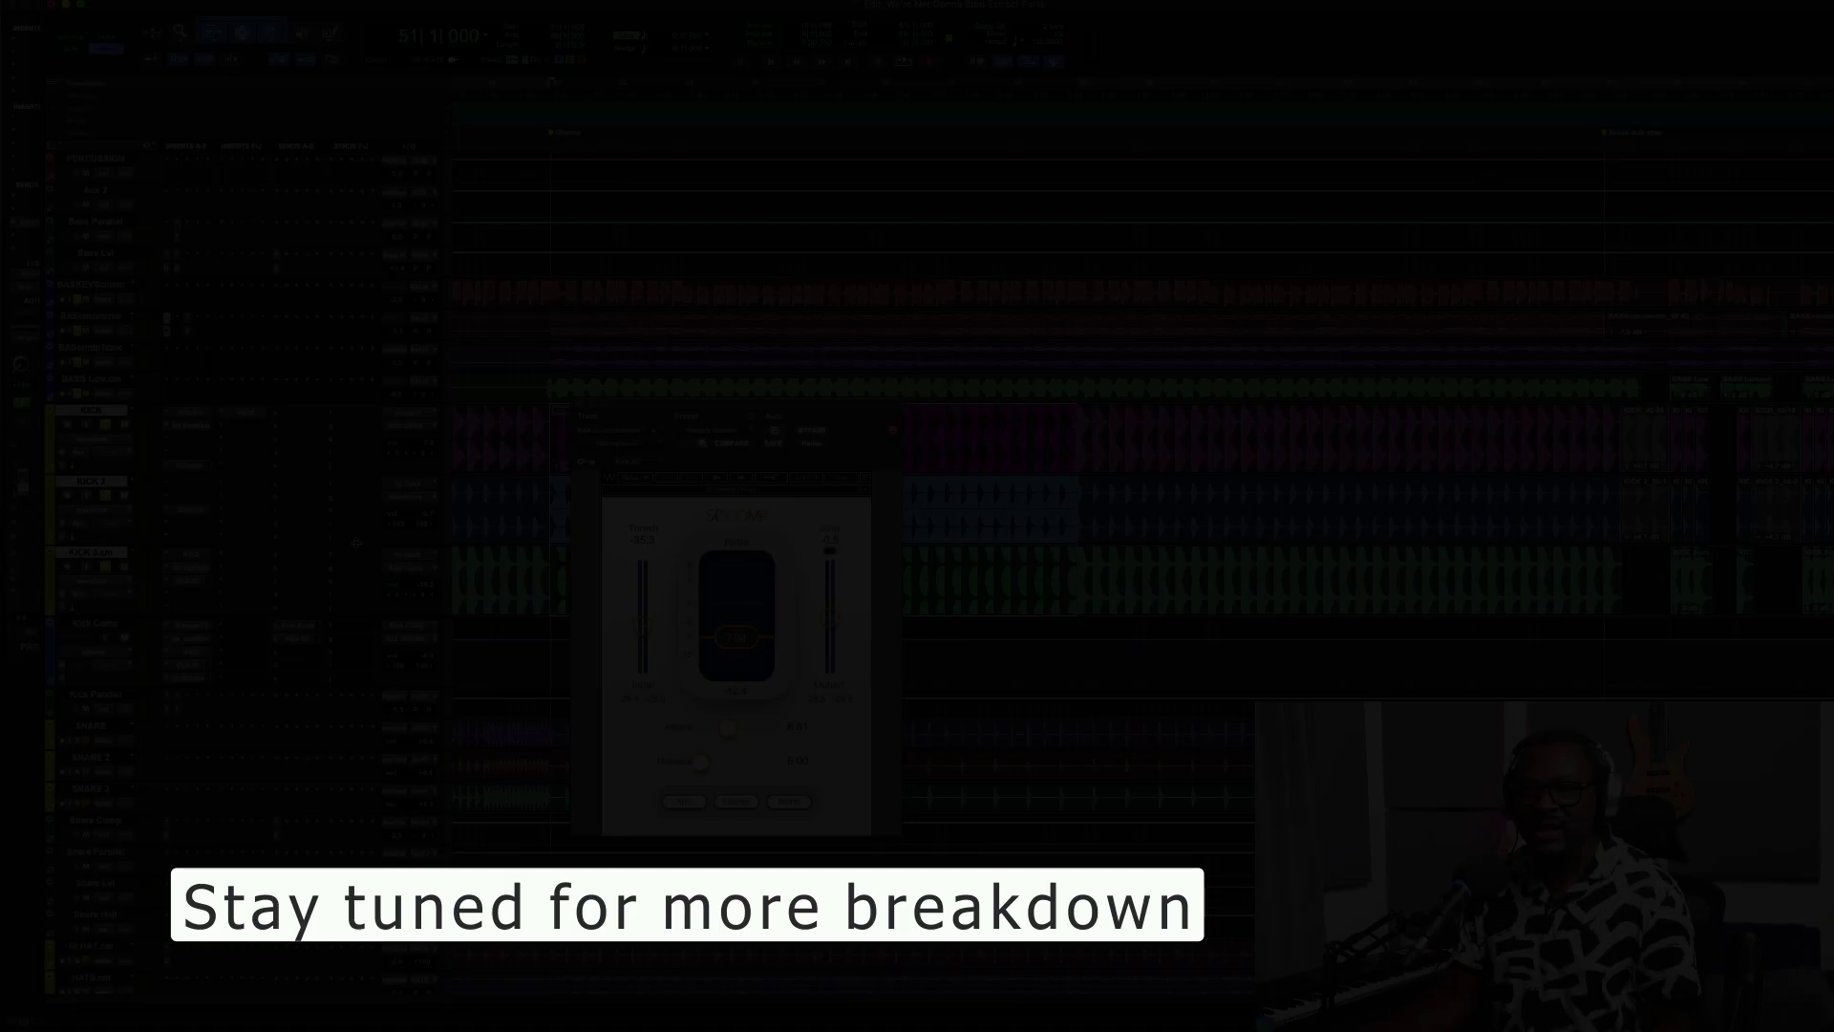